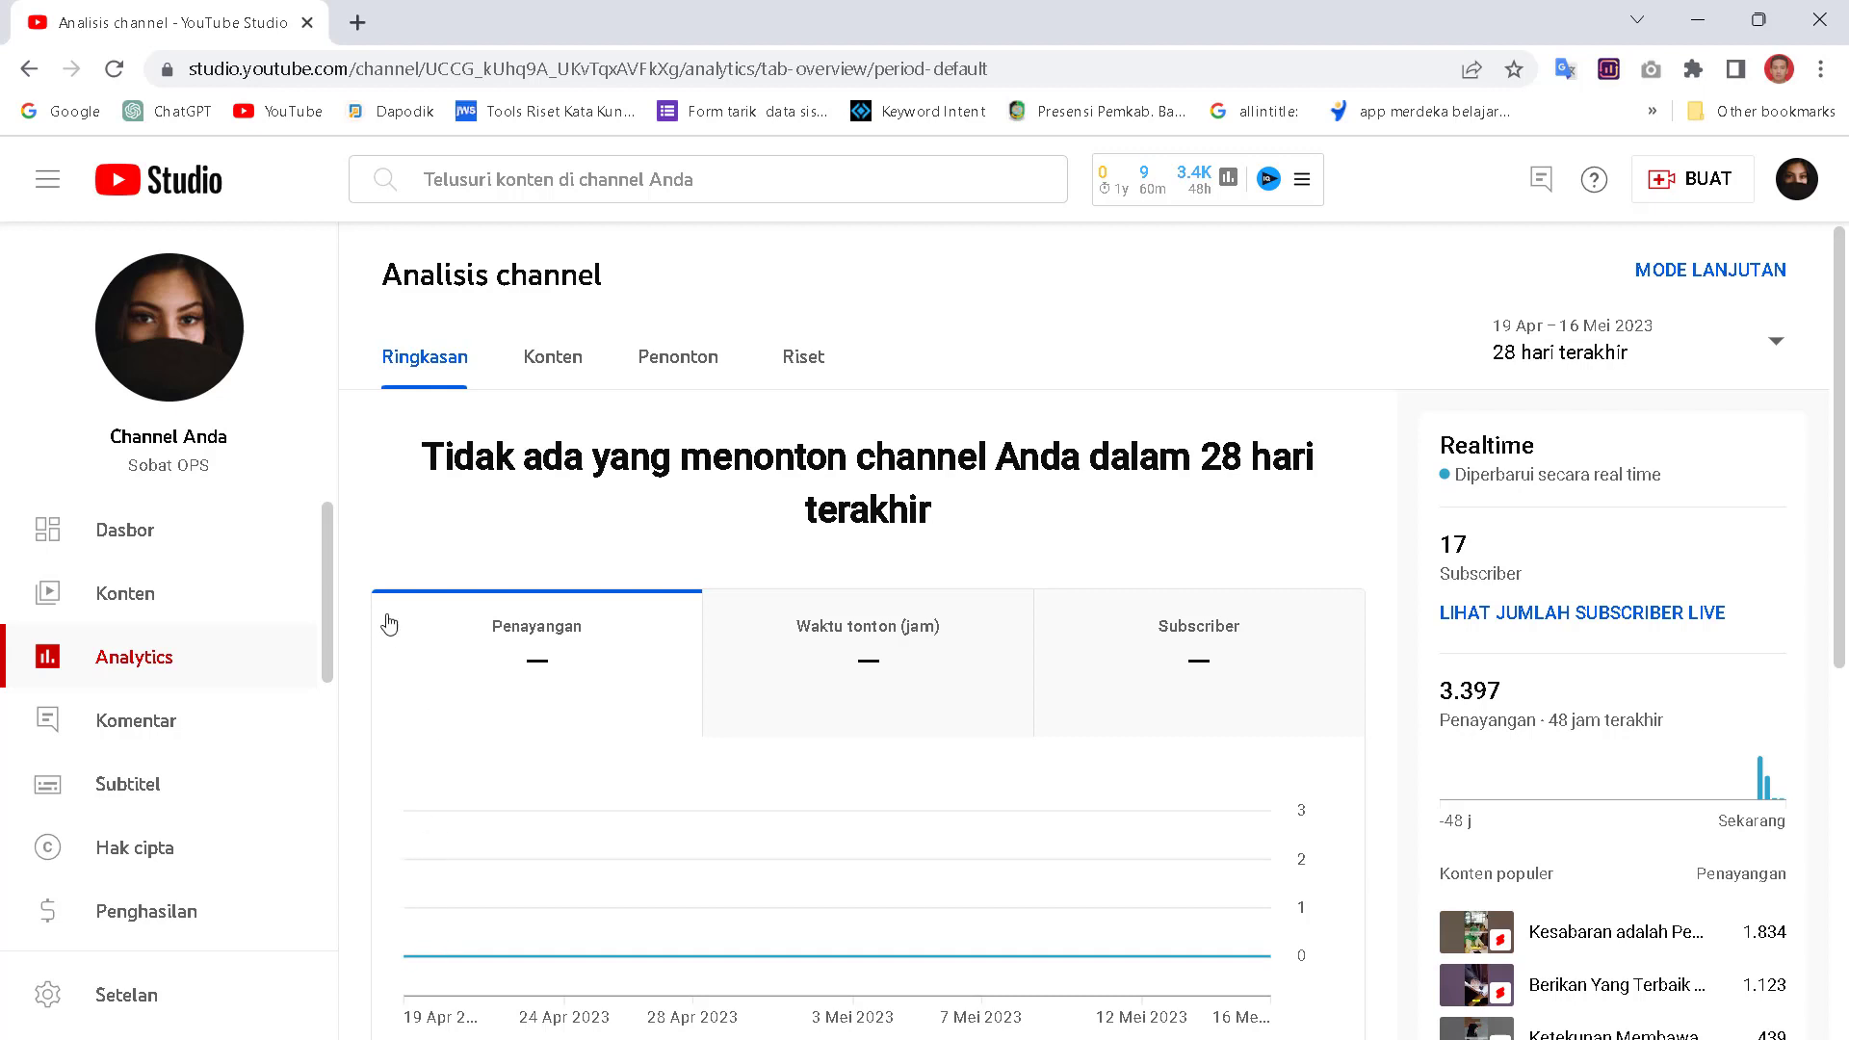
- Open ChatGPT in a new browser tab and open the earlier chat "Motivasi Islami oleh Motivator"
click(352, 27)
click(192, 114)
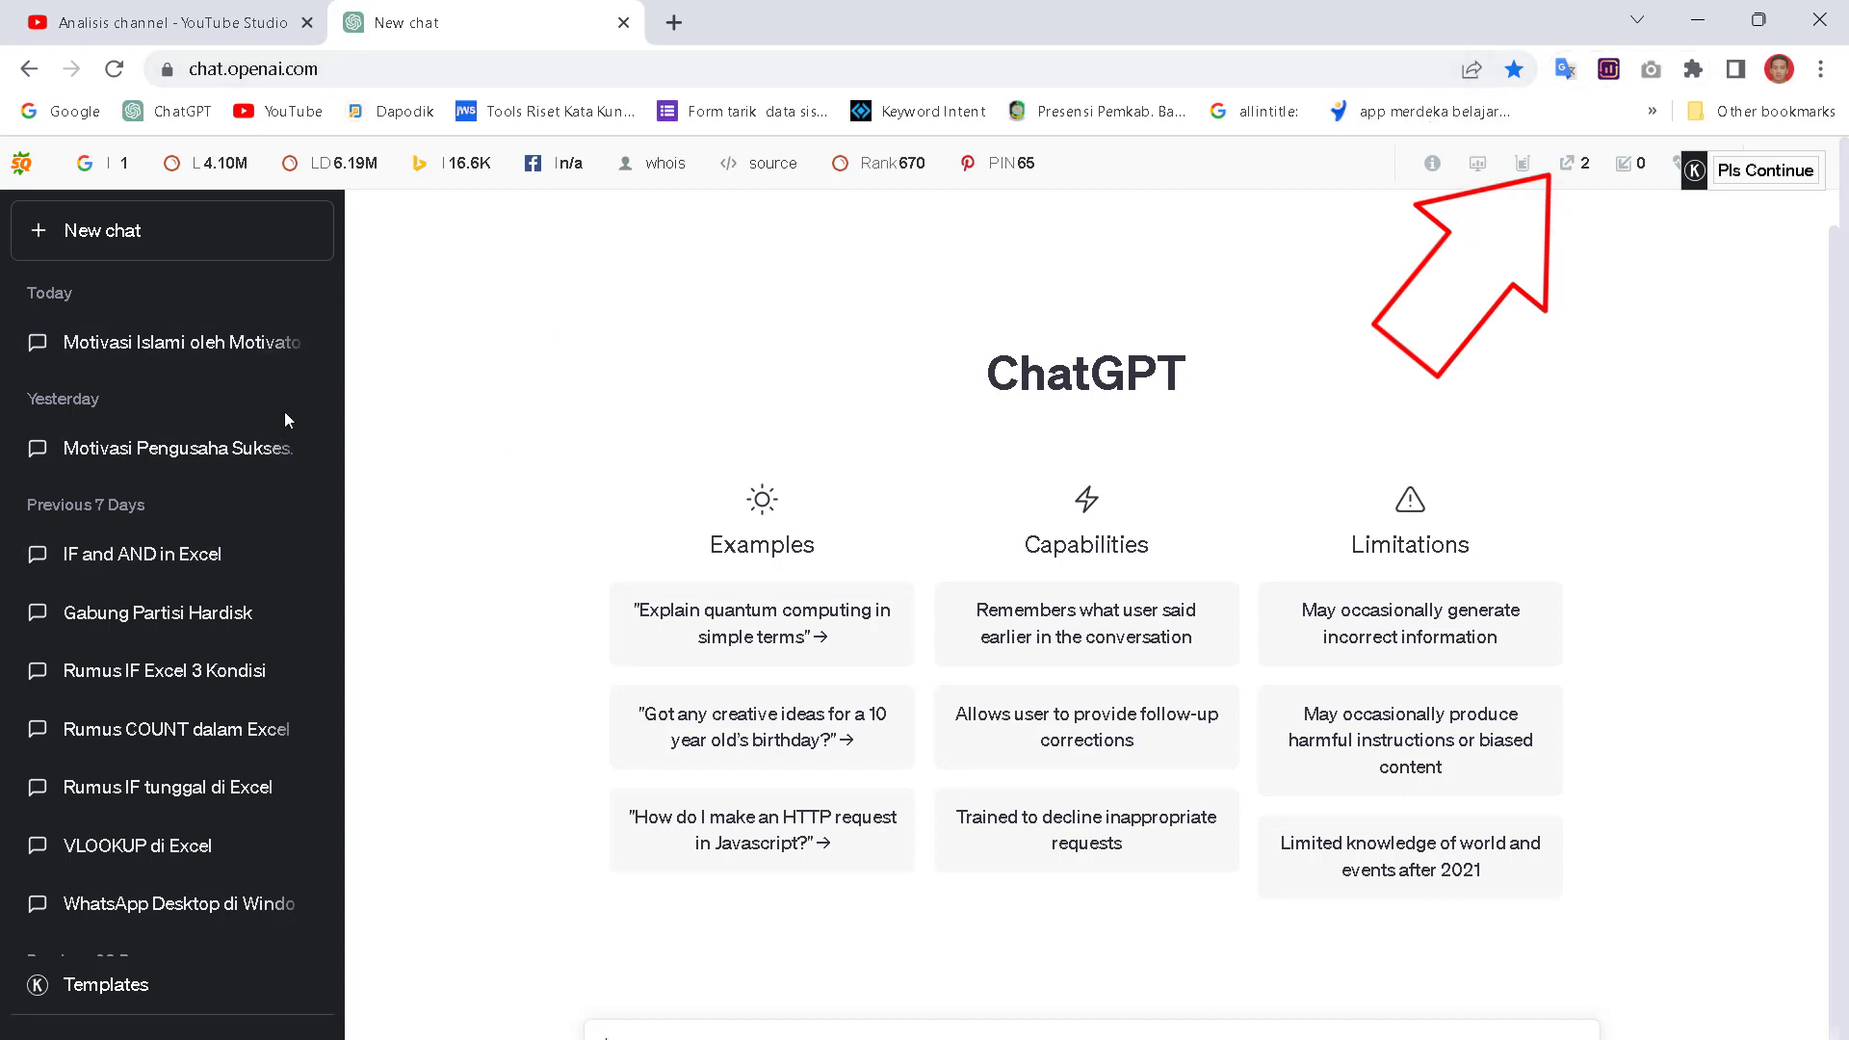
click(173, 373)
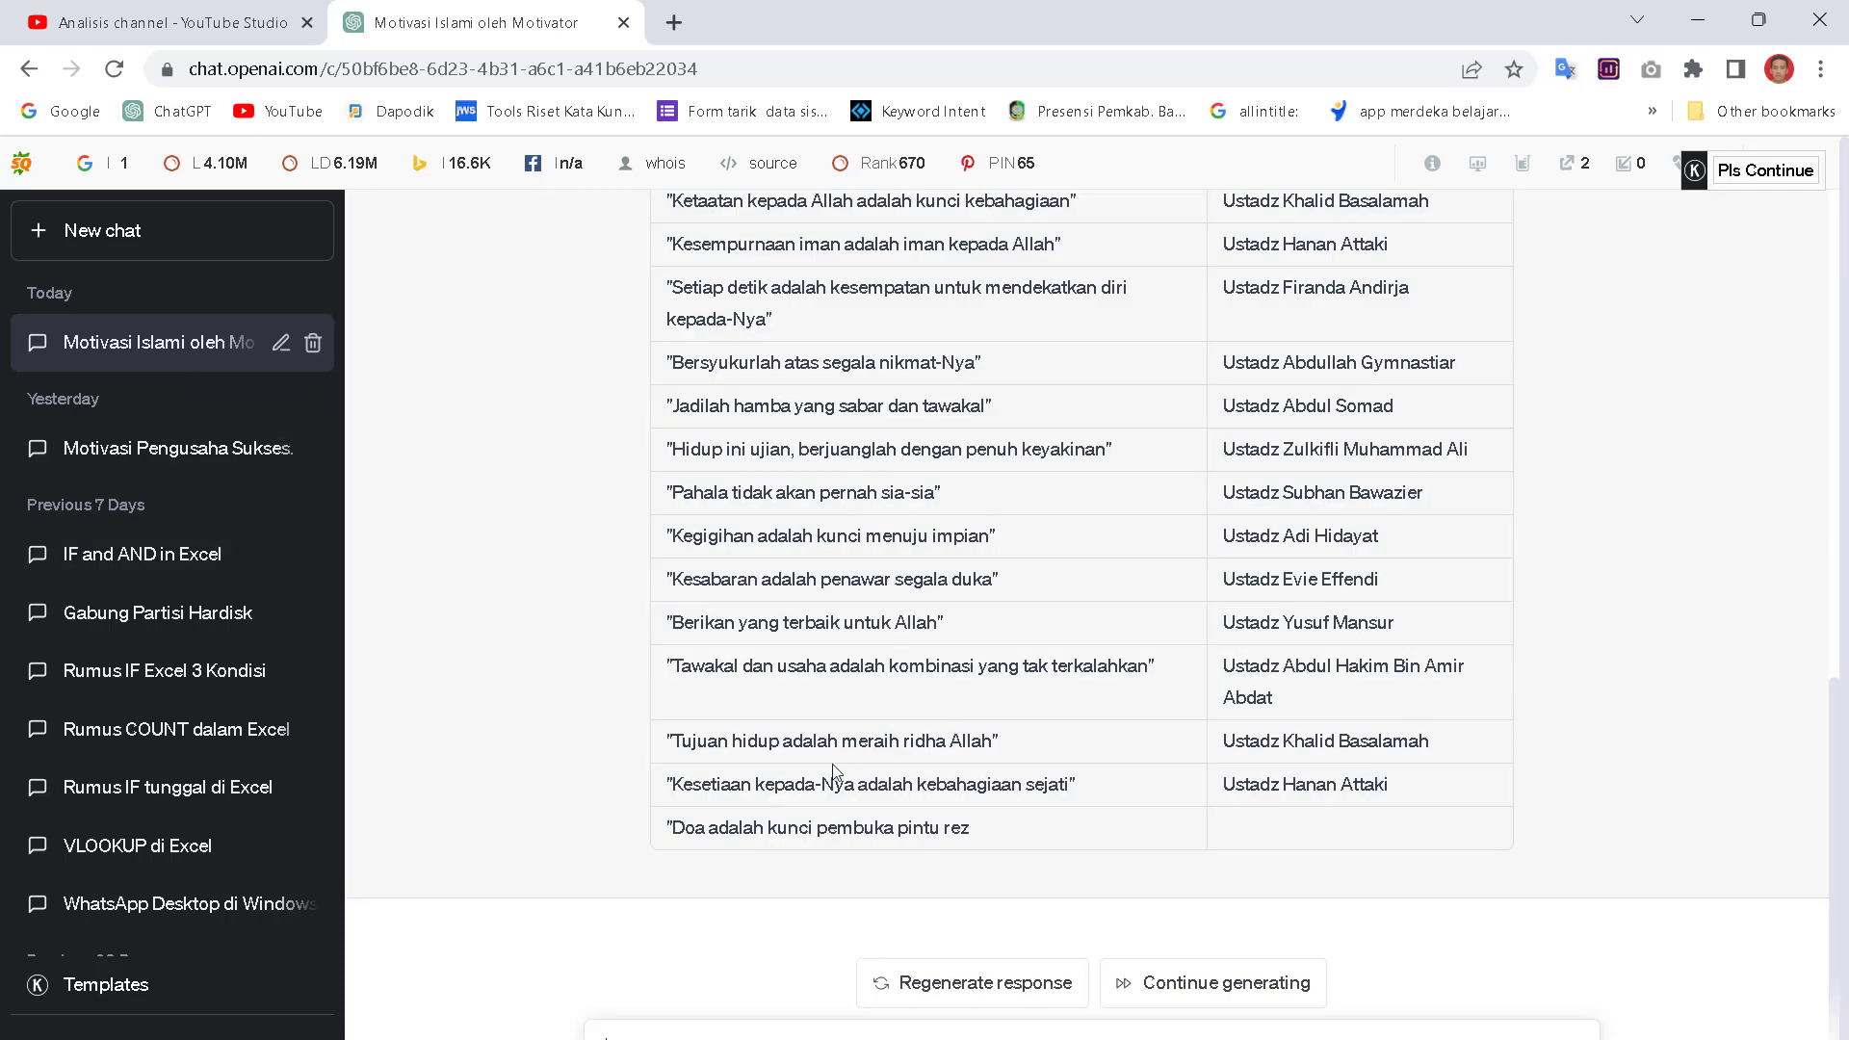
- Copy the chat's original prompt about 40 Islamic motivational quotes and paste it as a new message
scroll(927, 712, up, 20)
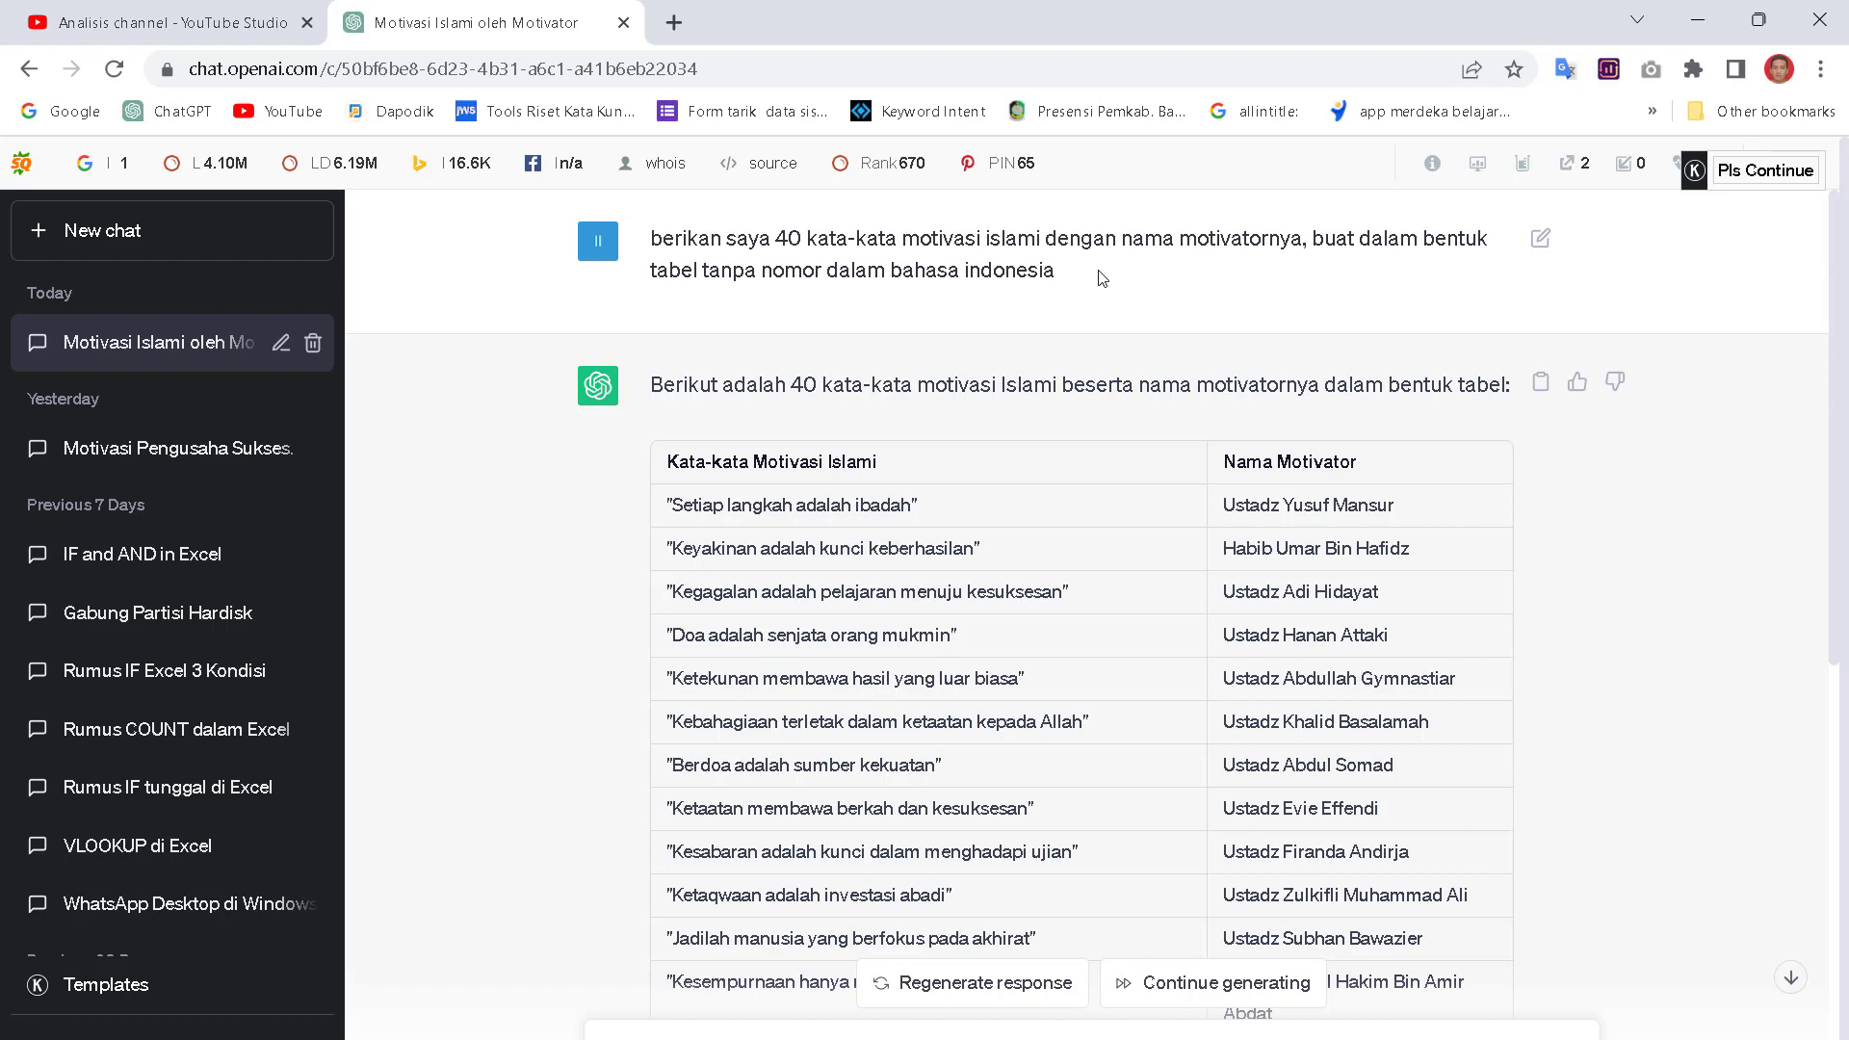
drag(1103, 278, 653, 243)
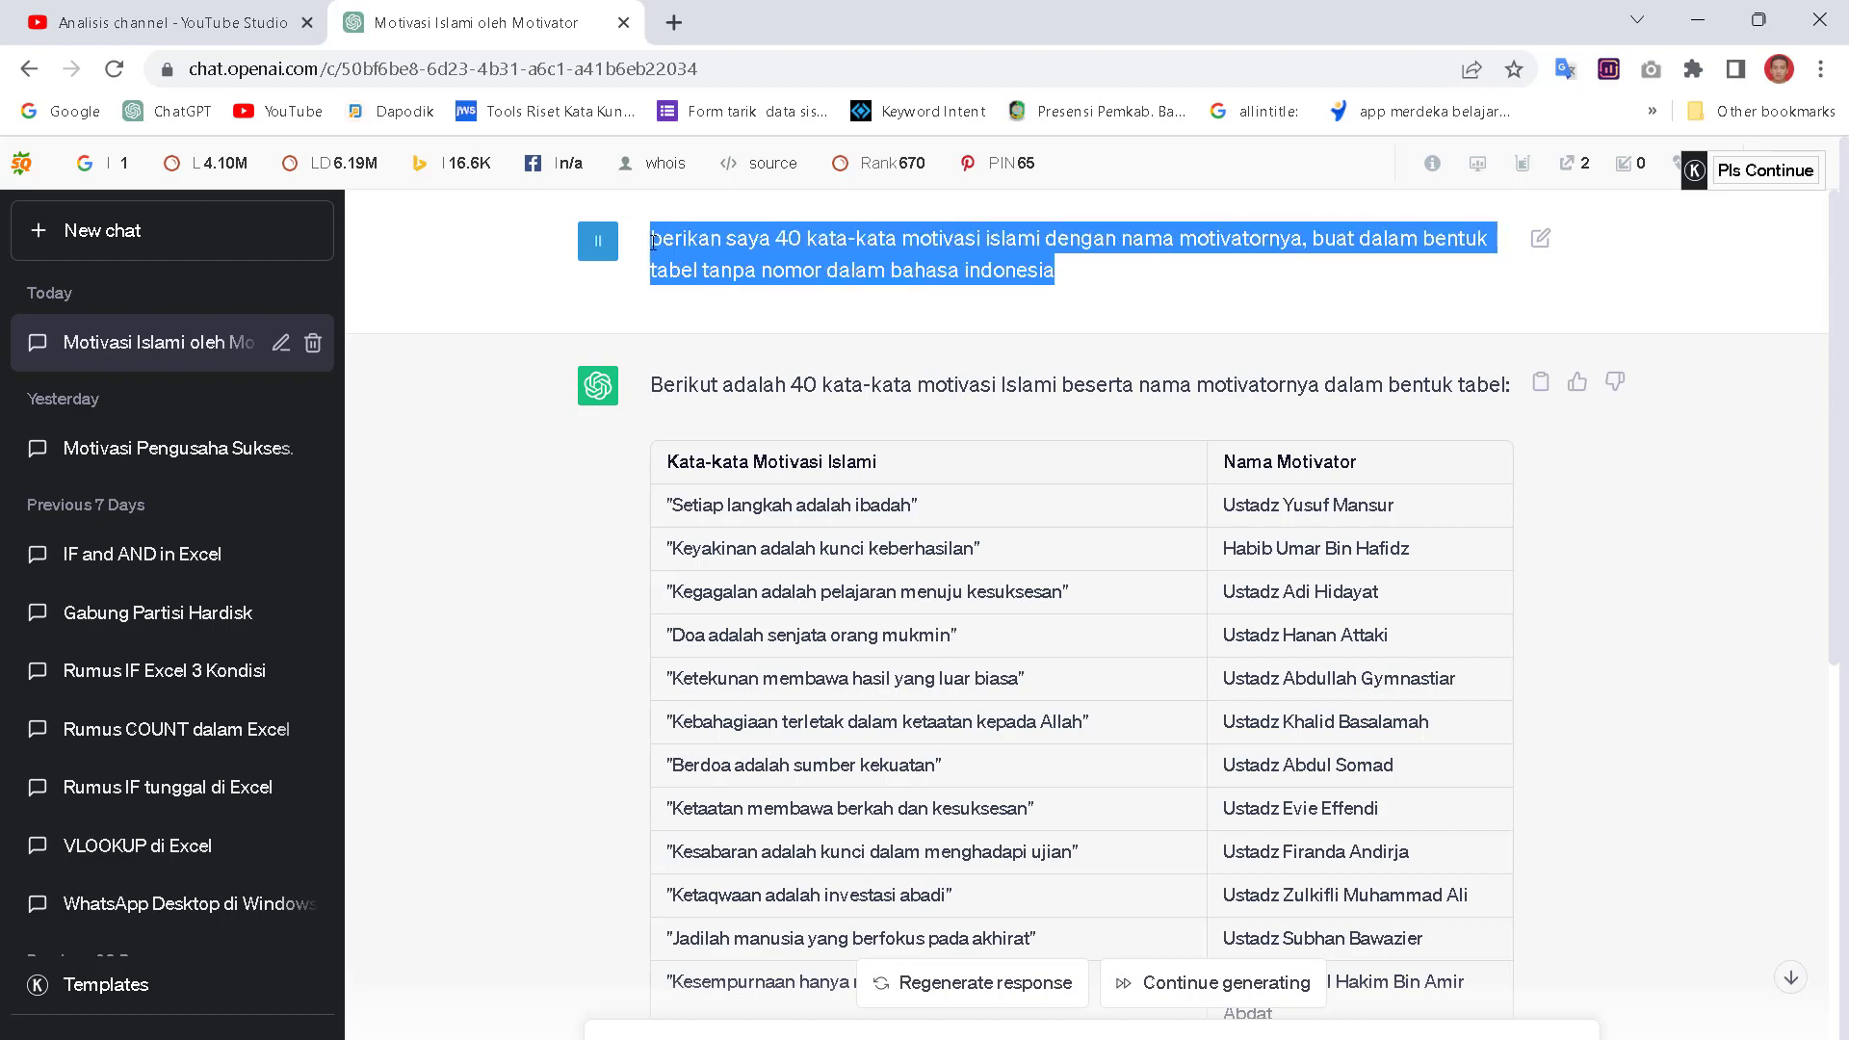
right_click(731, 243)
click(775, 277)
scroll(752, 290, down, 20)
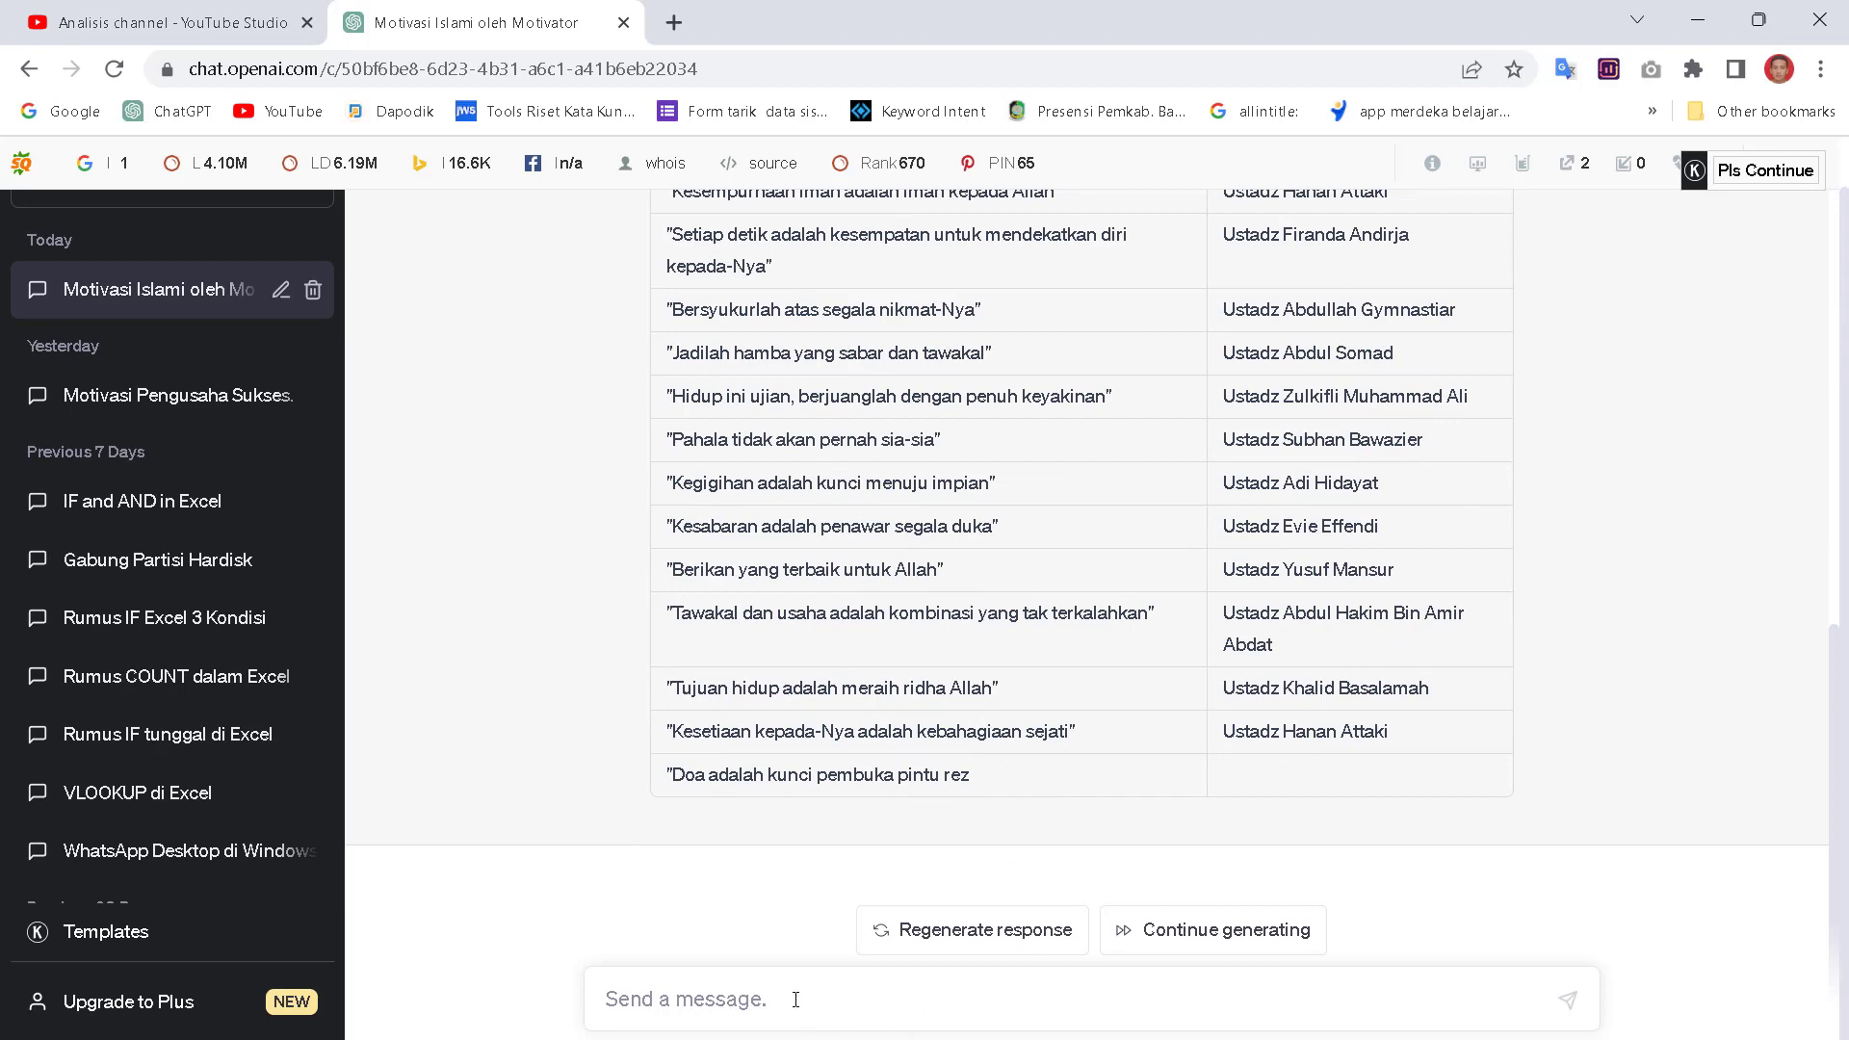
right_click(795, 1000)
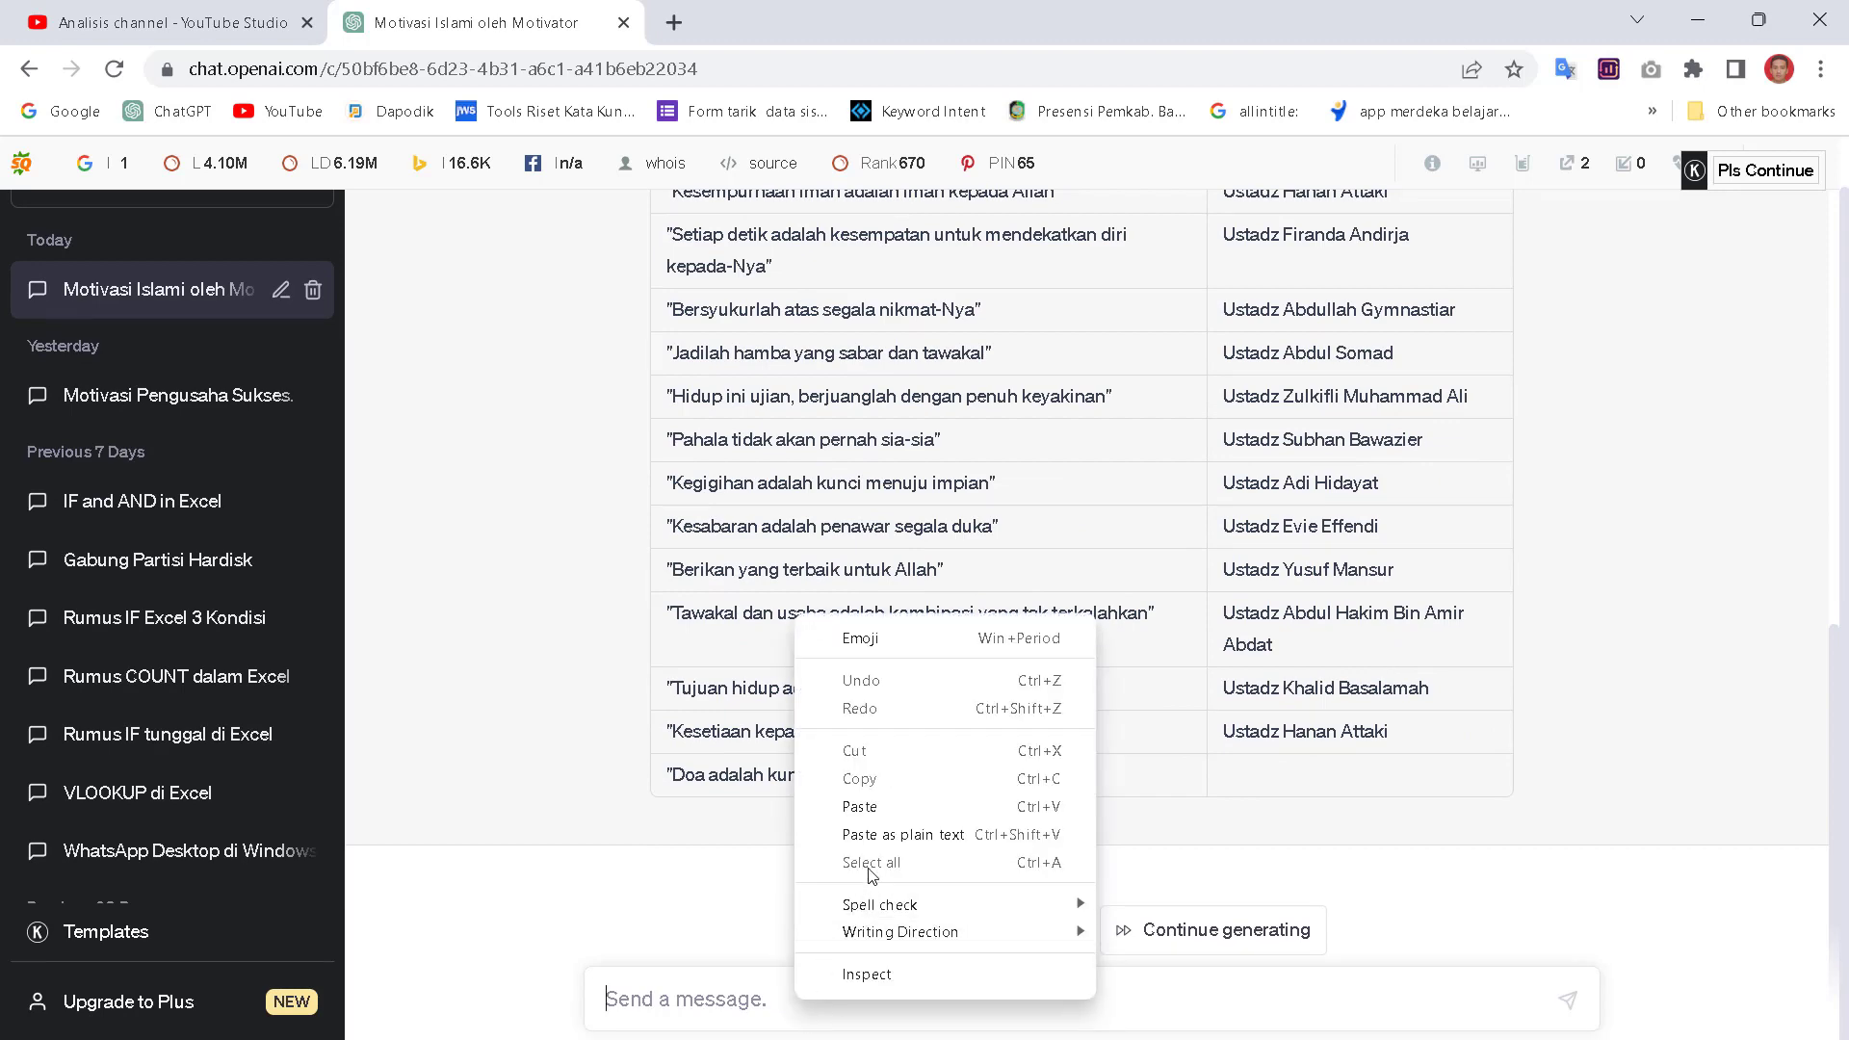
click(860, 806)
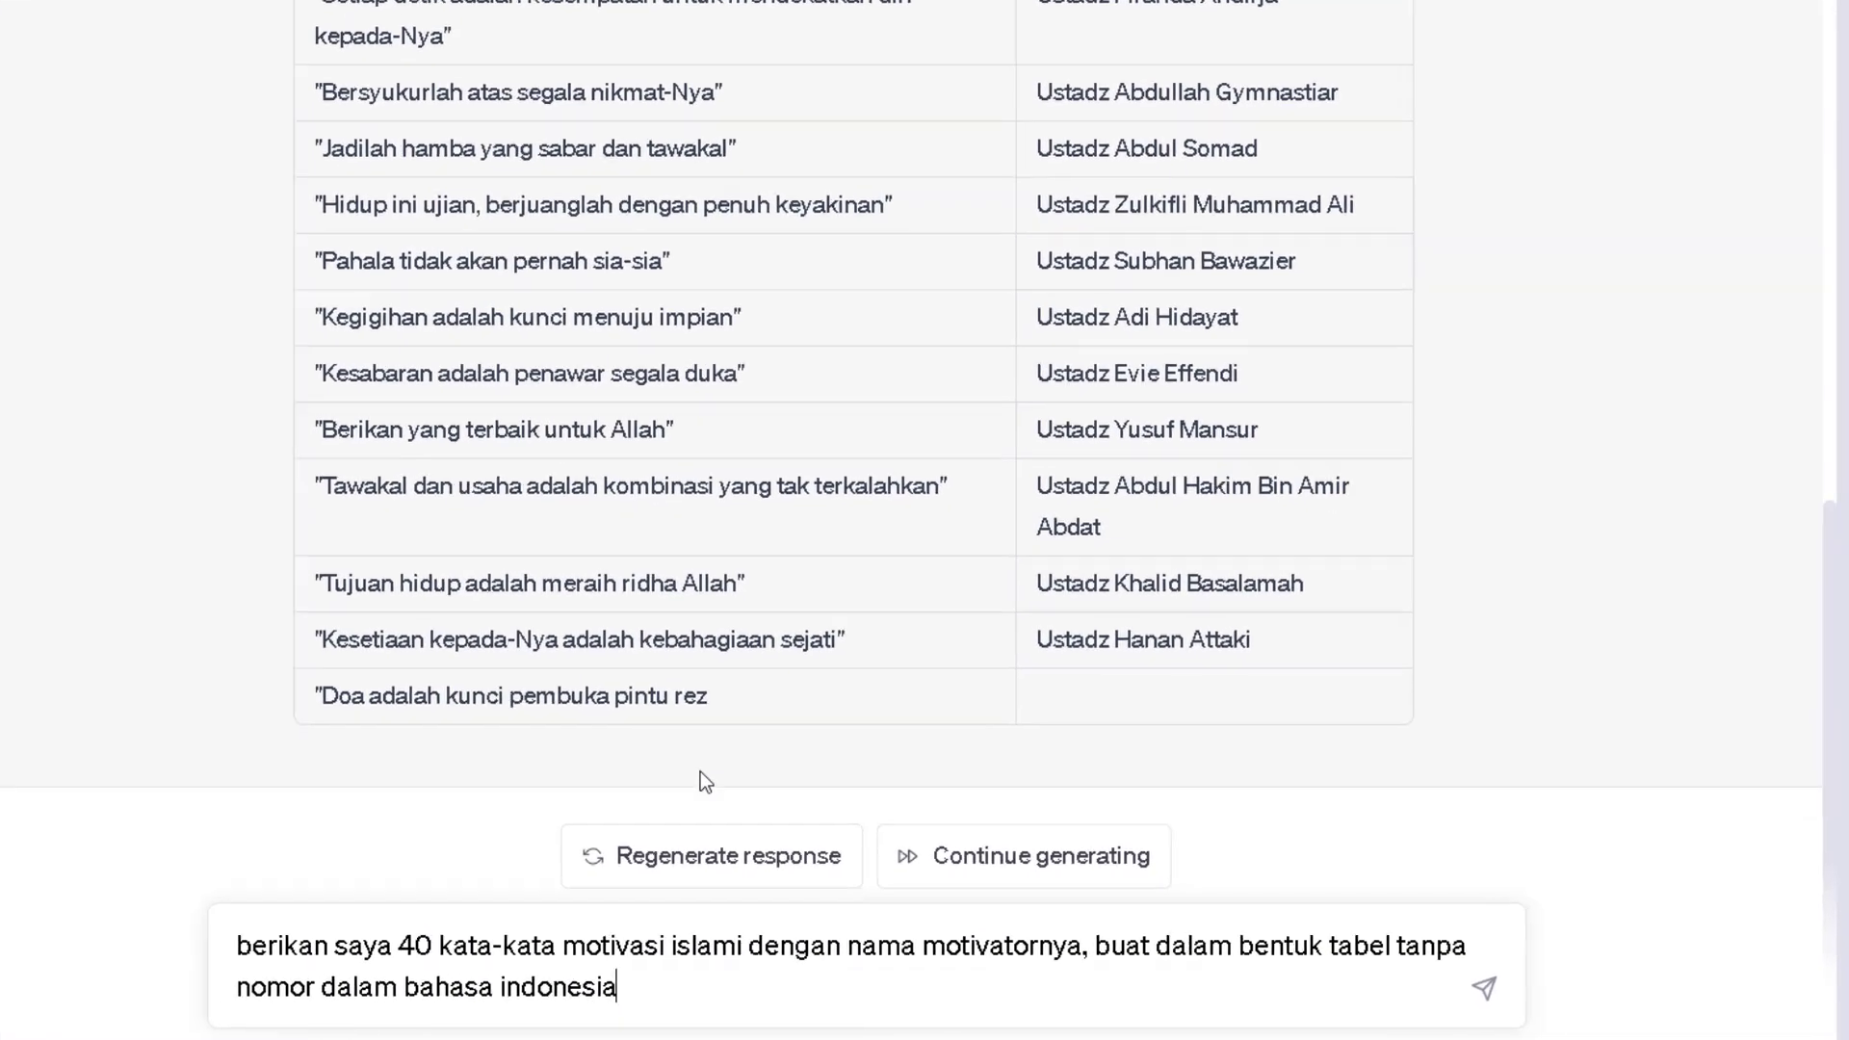
- Change the prompt to ask for 10 quotes on "kesehatan" instead of "islami", and send it
click(349, 947)
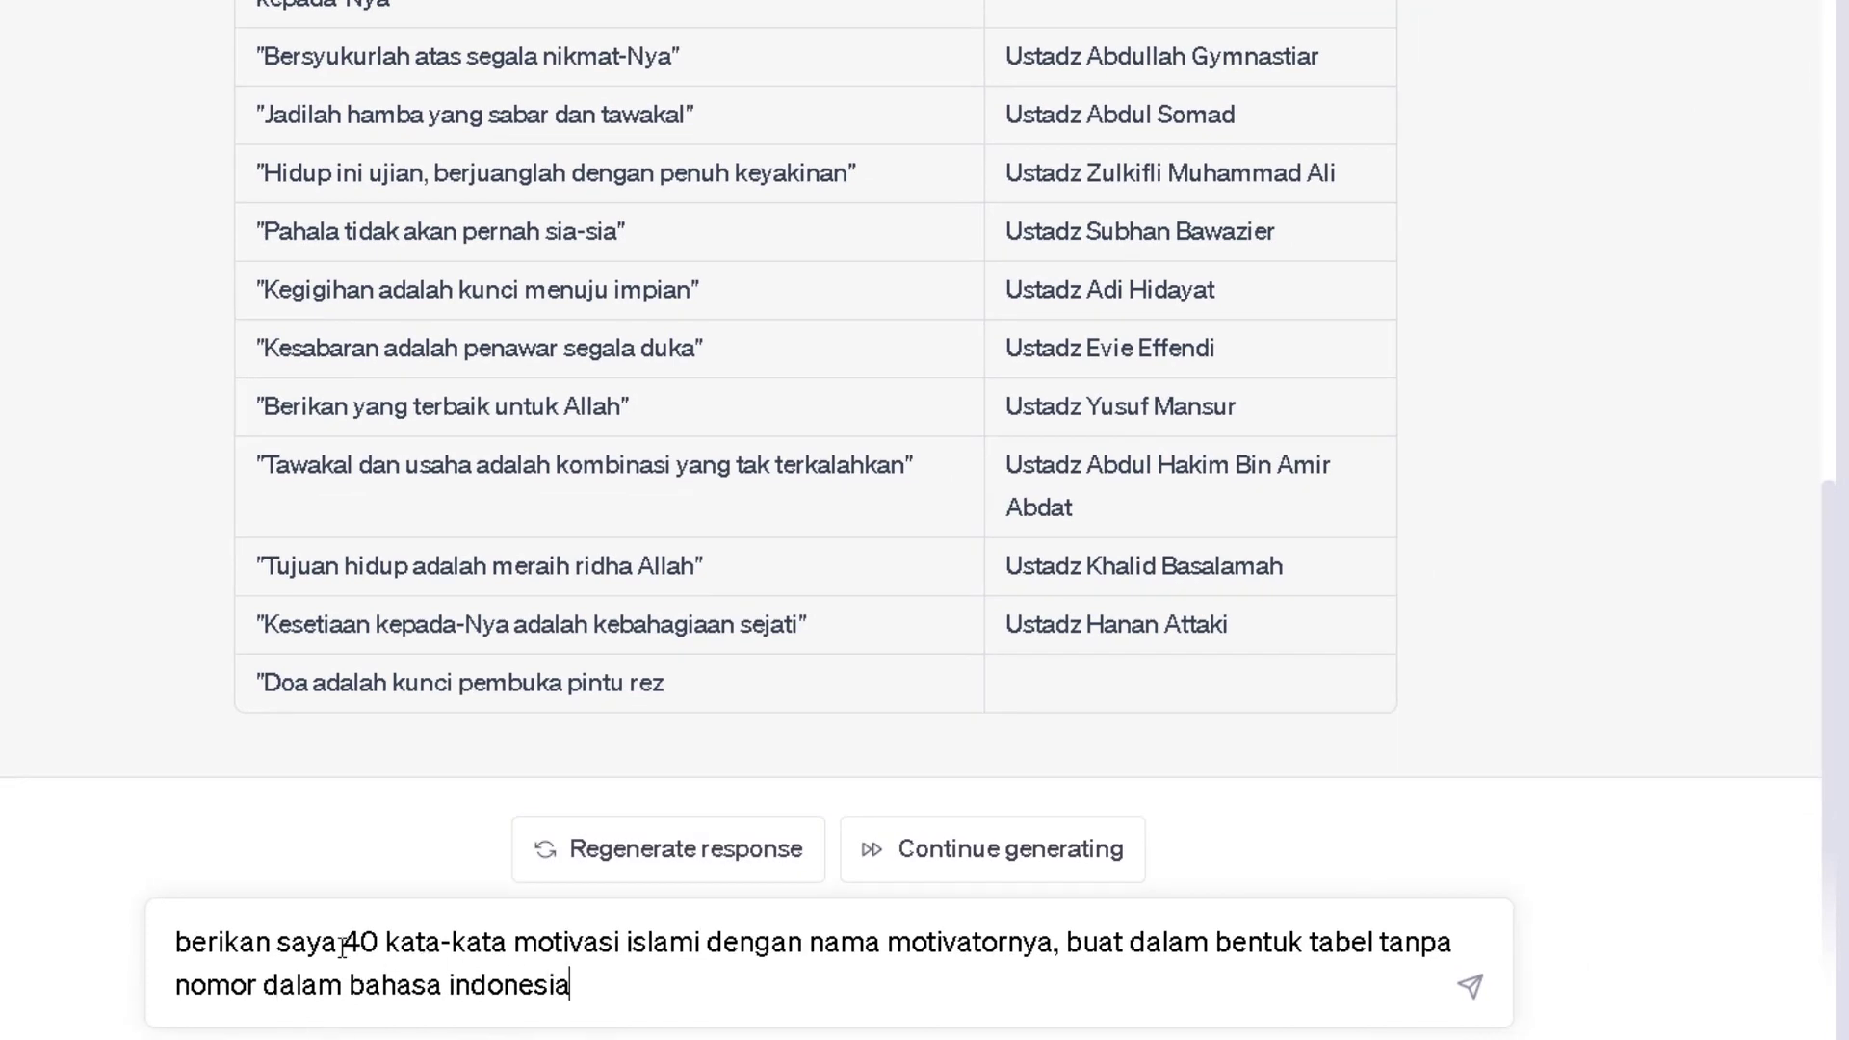
drag(354, 947, 370, 949)
text(1)
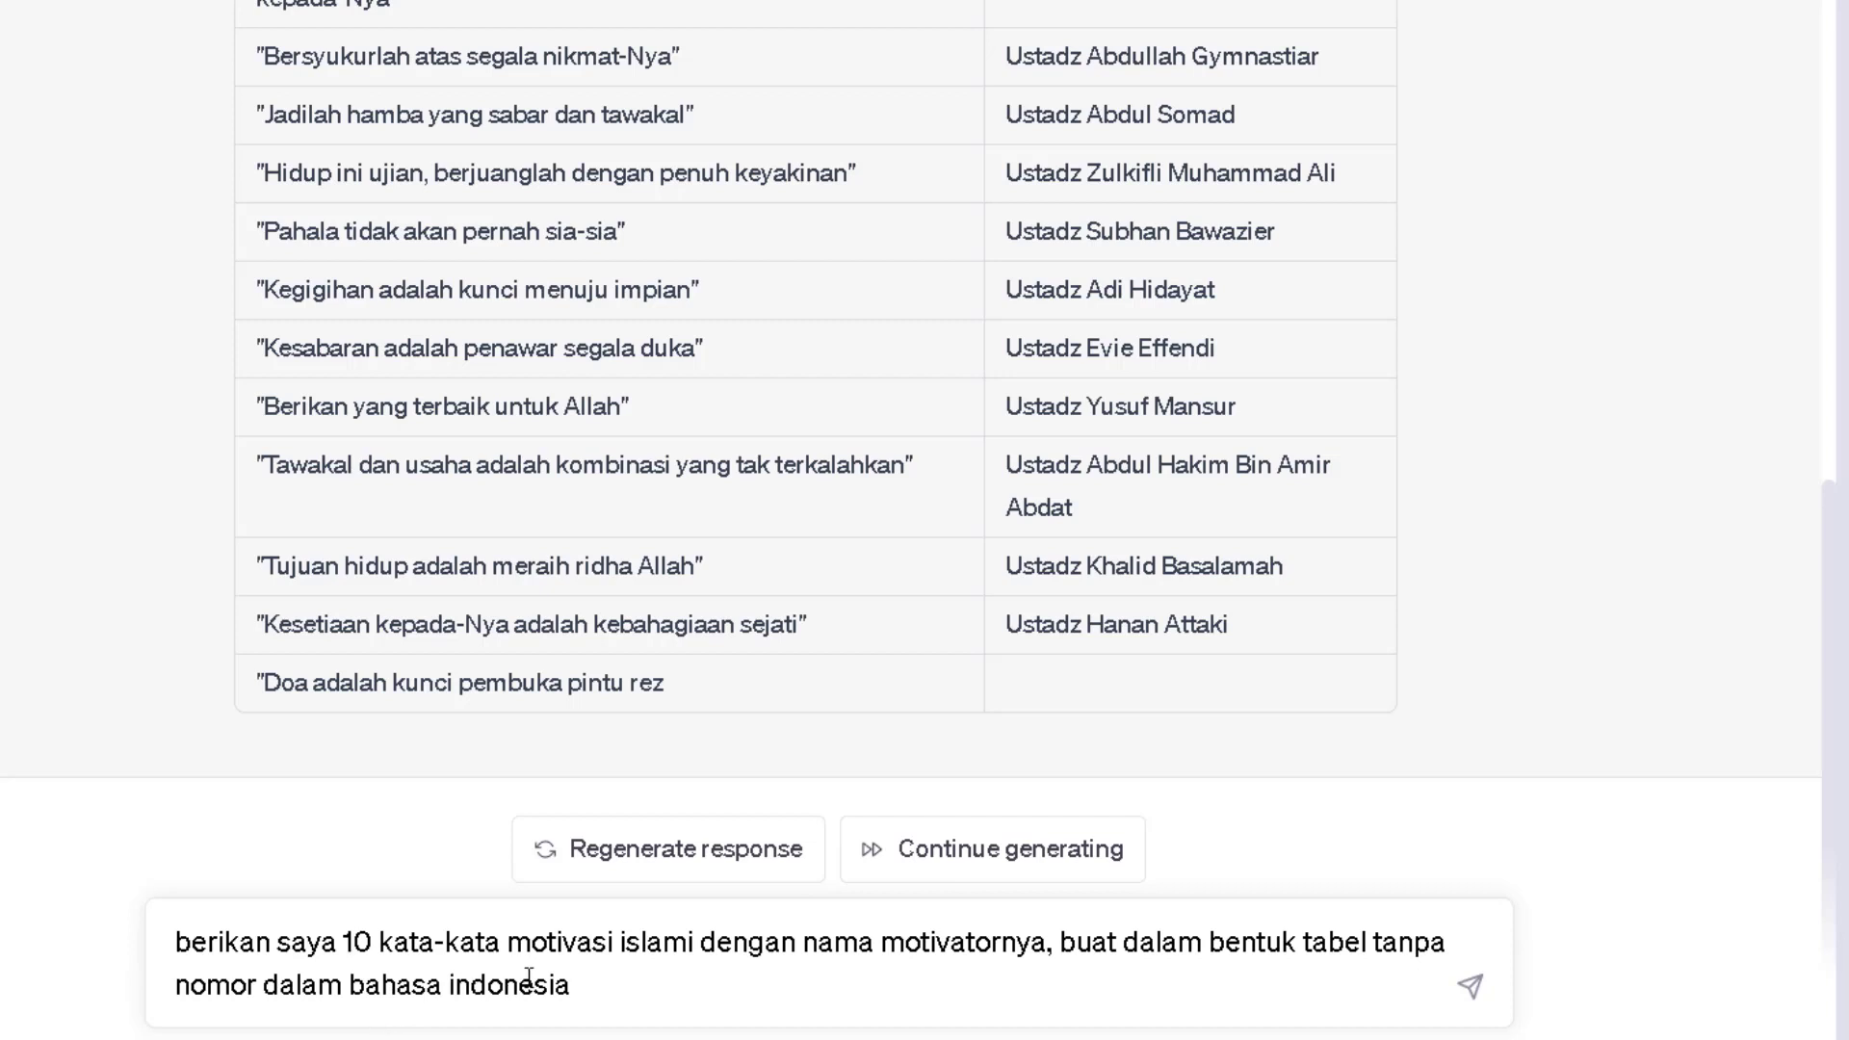
drag(619, 942, 690, 951)
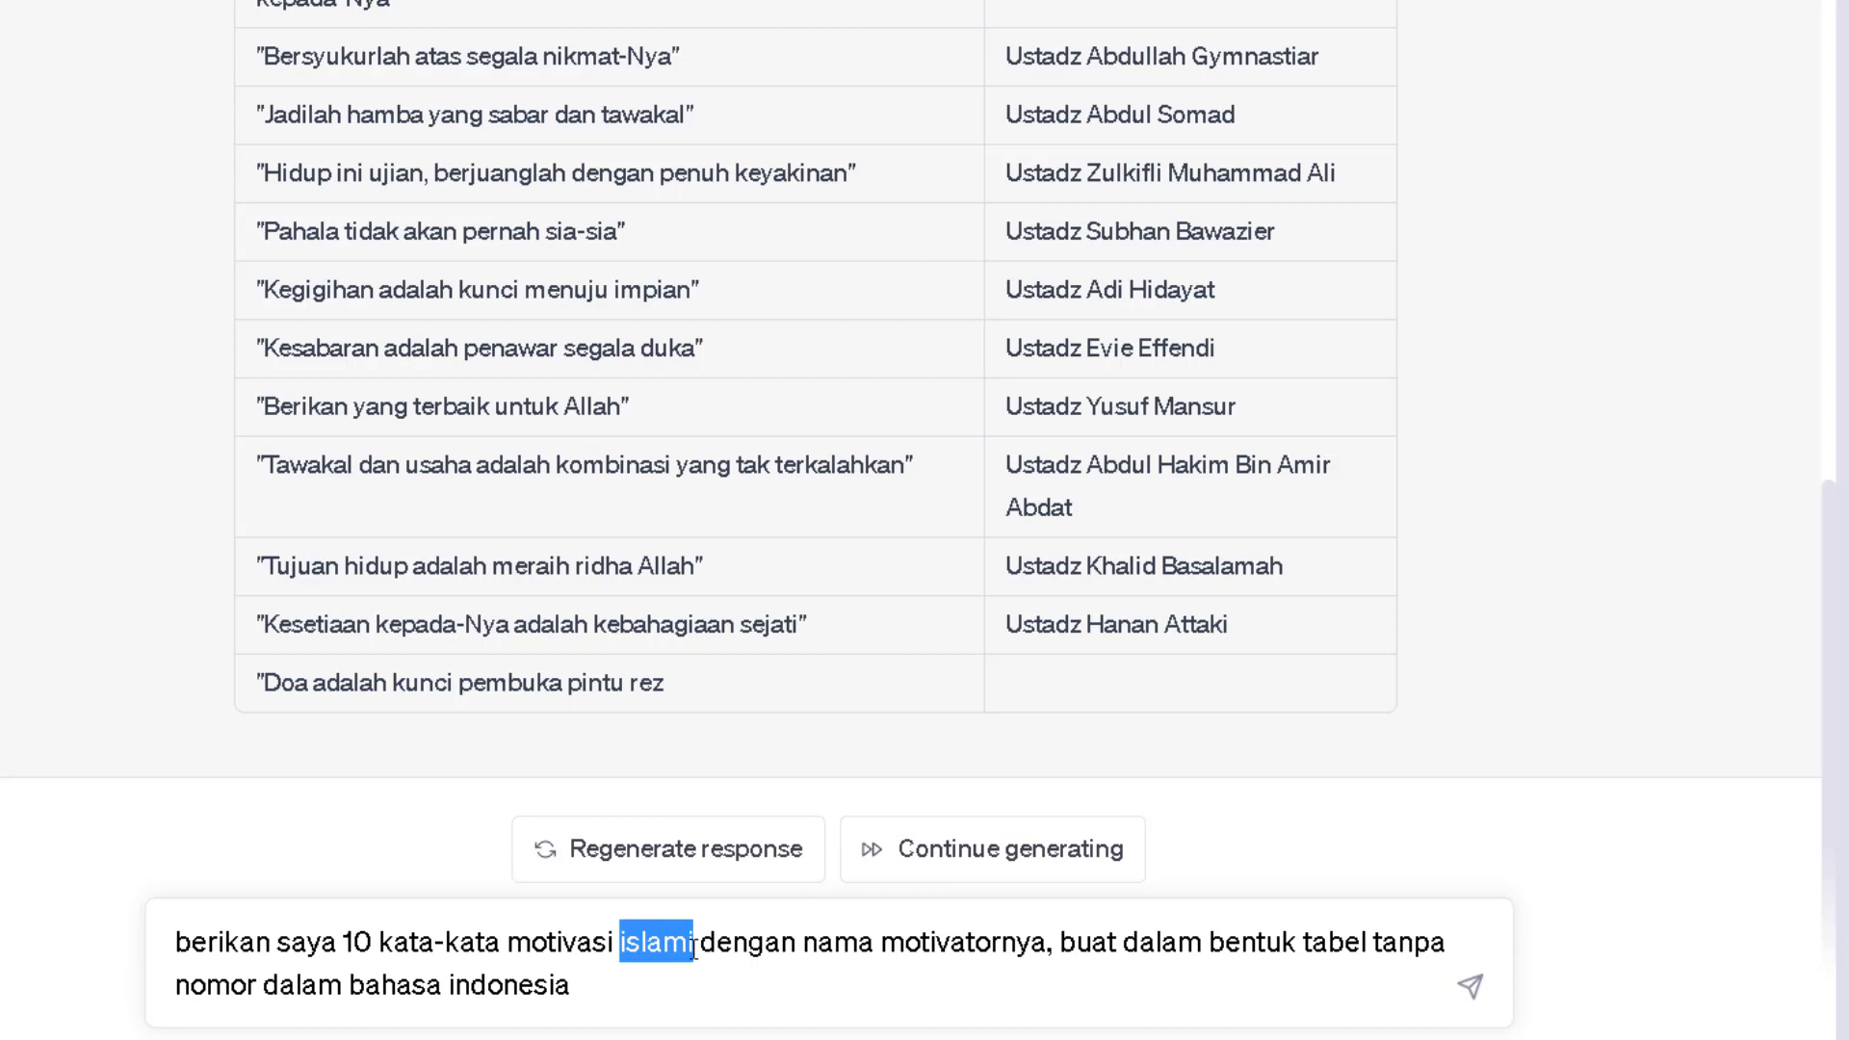
text(kesehatan)
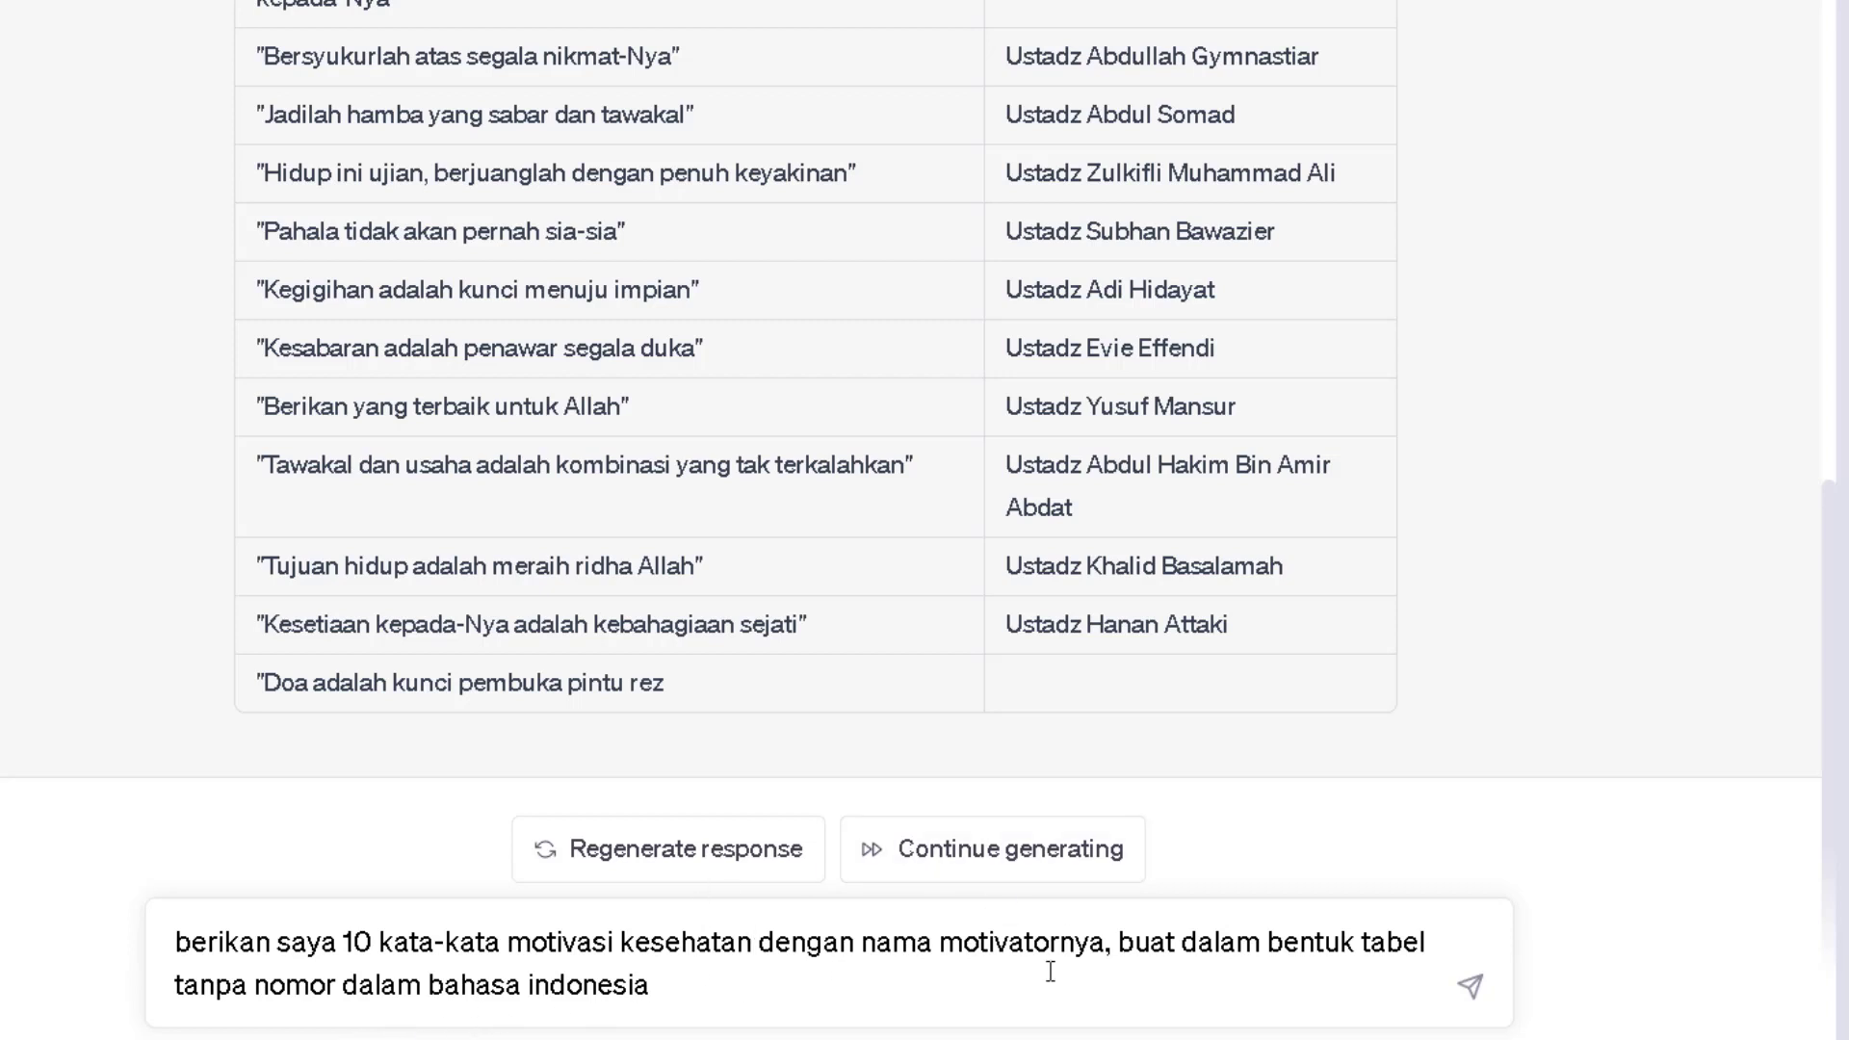
click(1481, 1009)
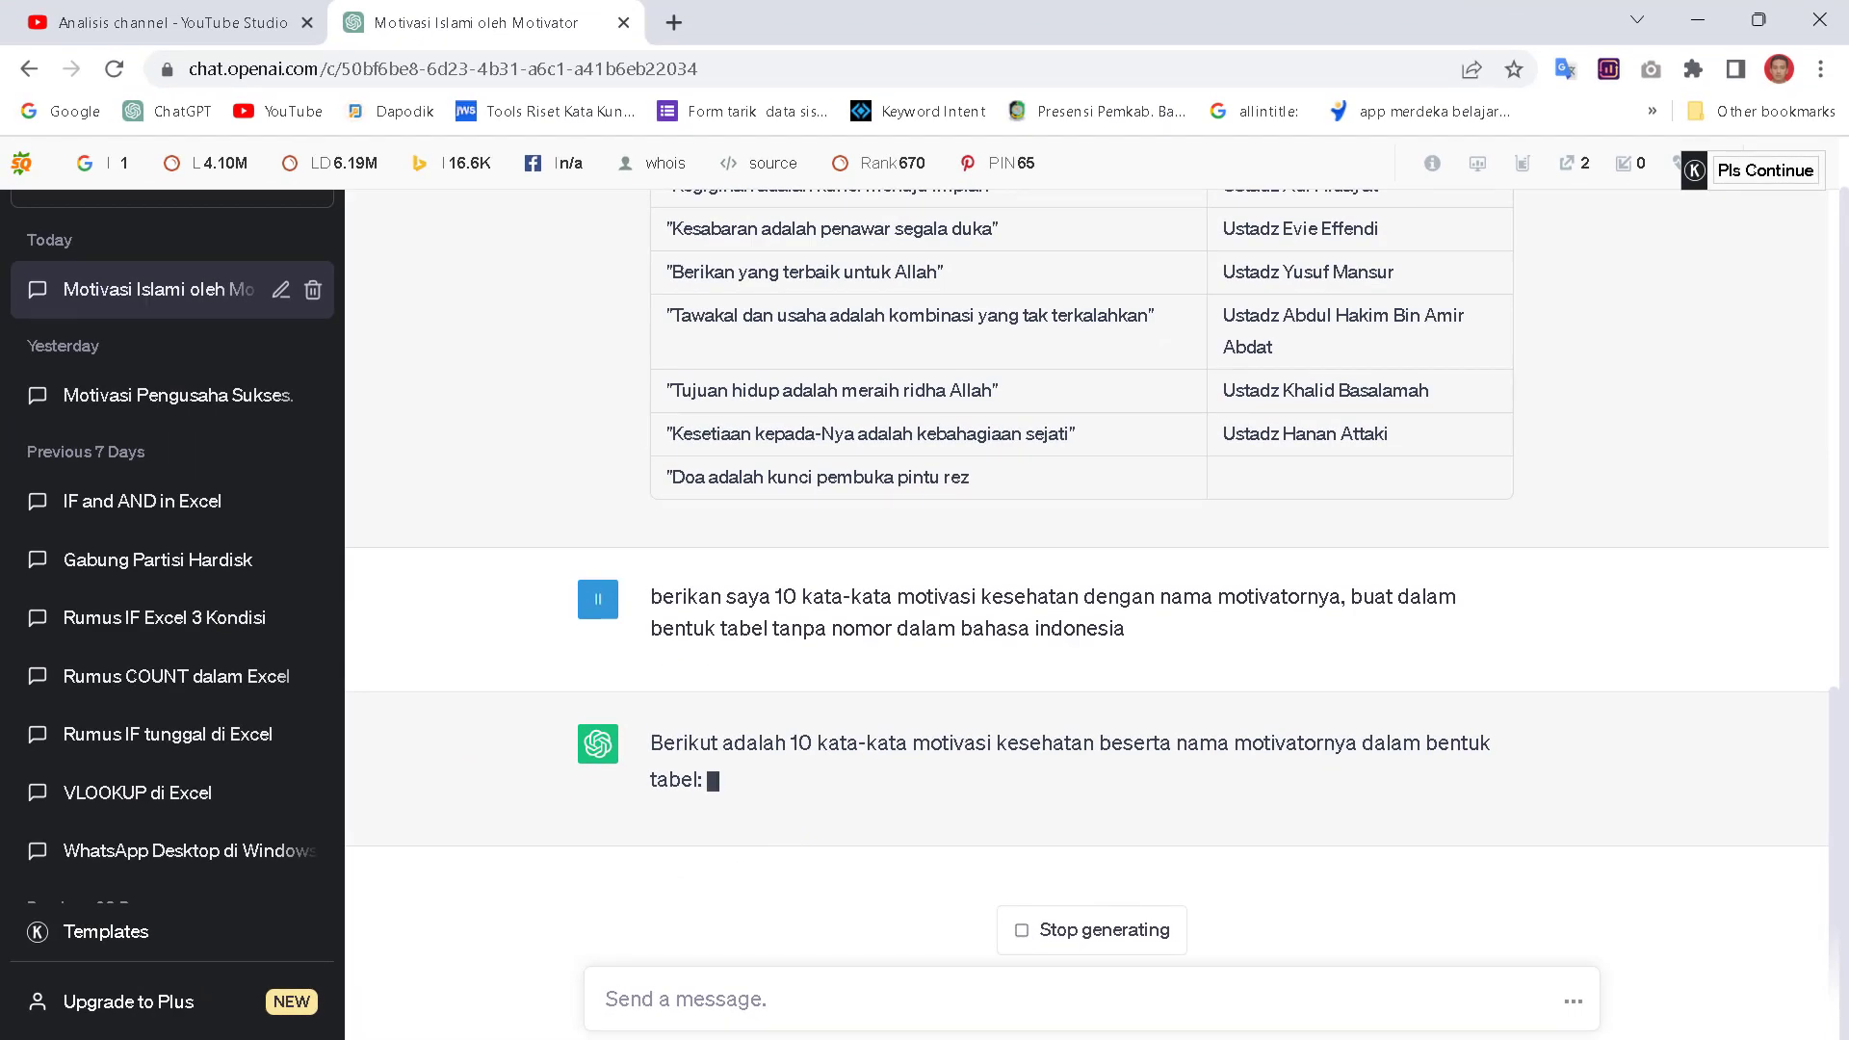
- Switch to the other browser window, open Canva and create a blank "Video Seluler" design
click(231, 1031)
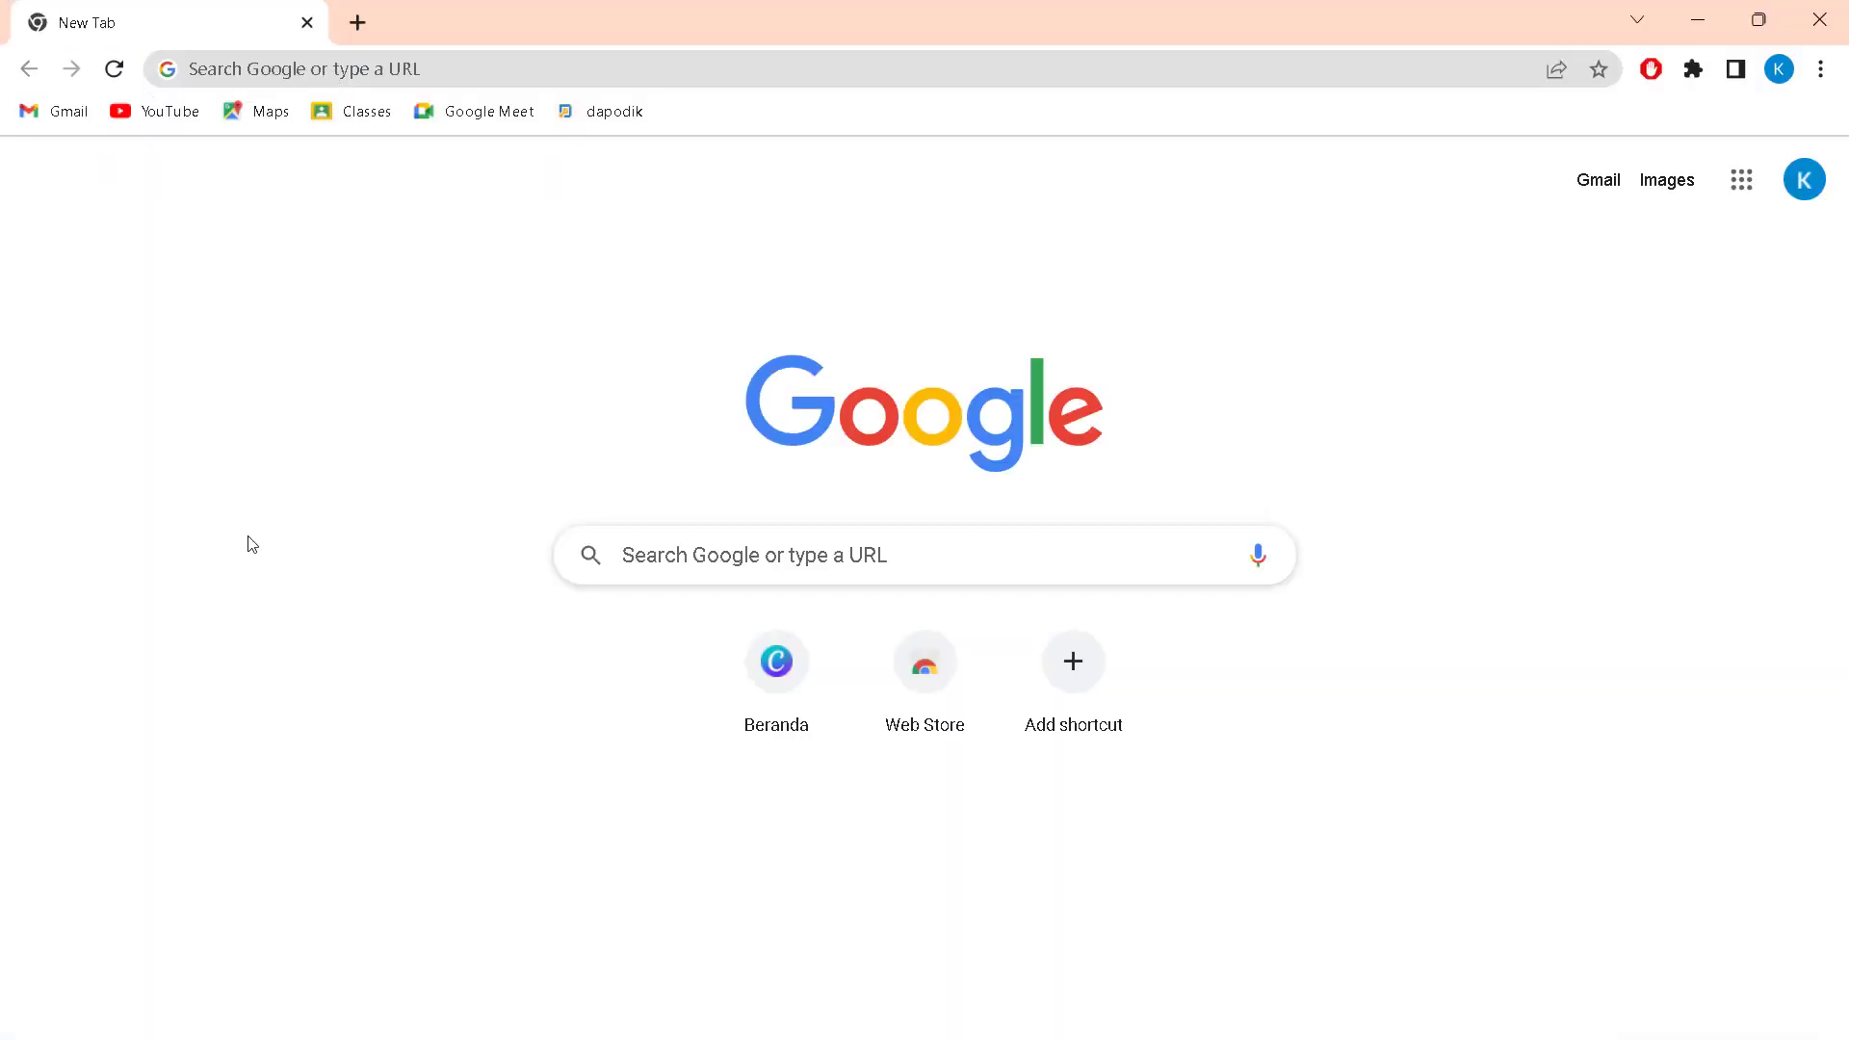
click(745, 673)
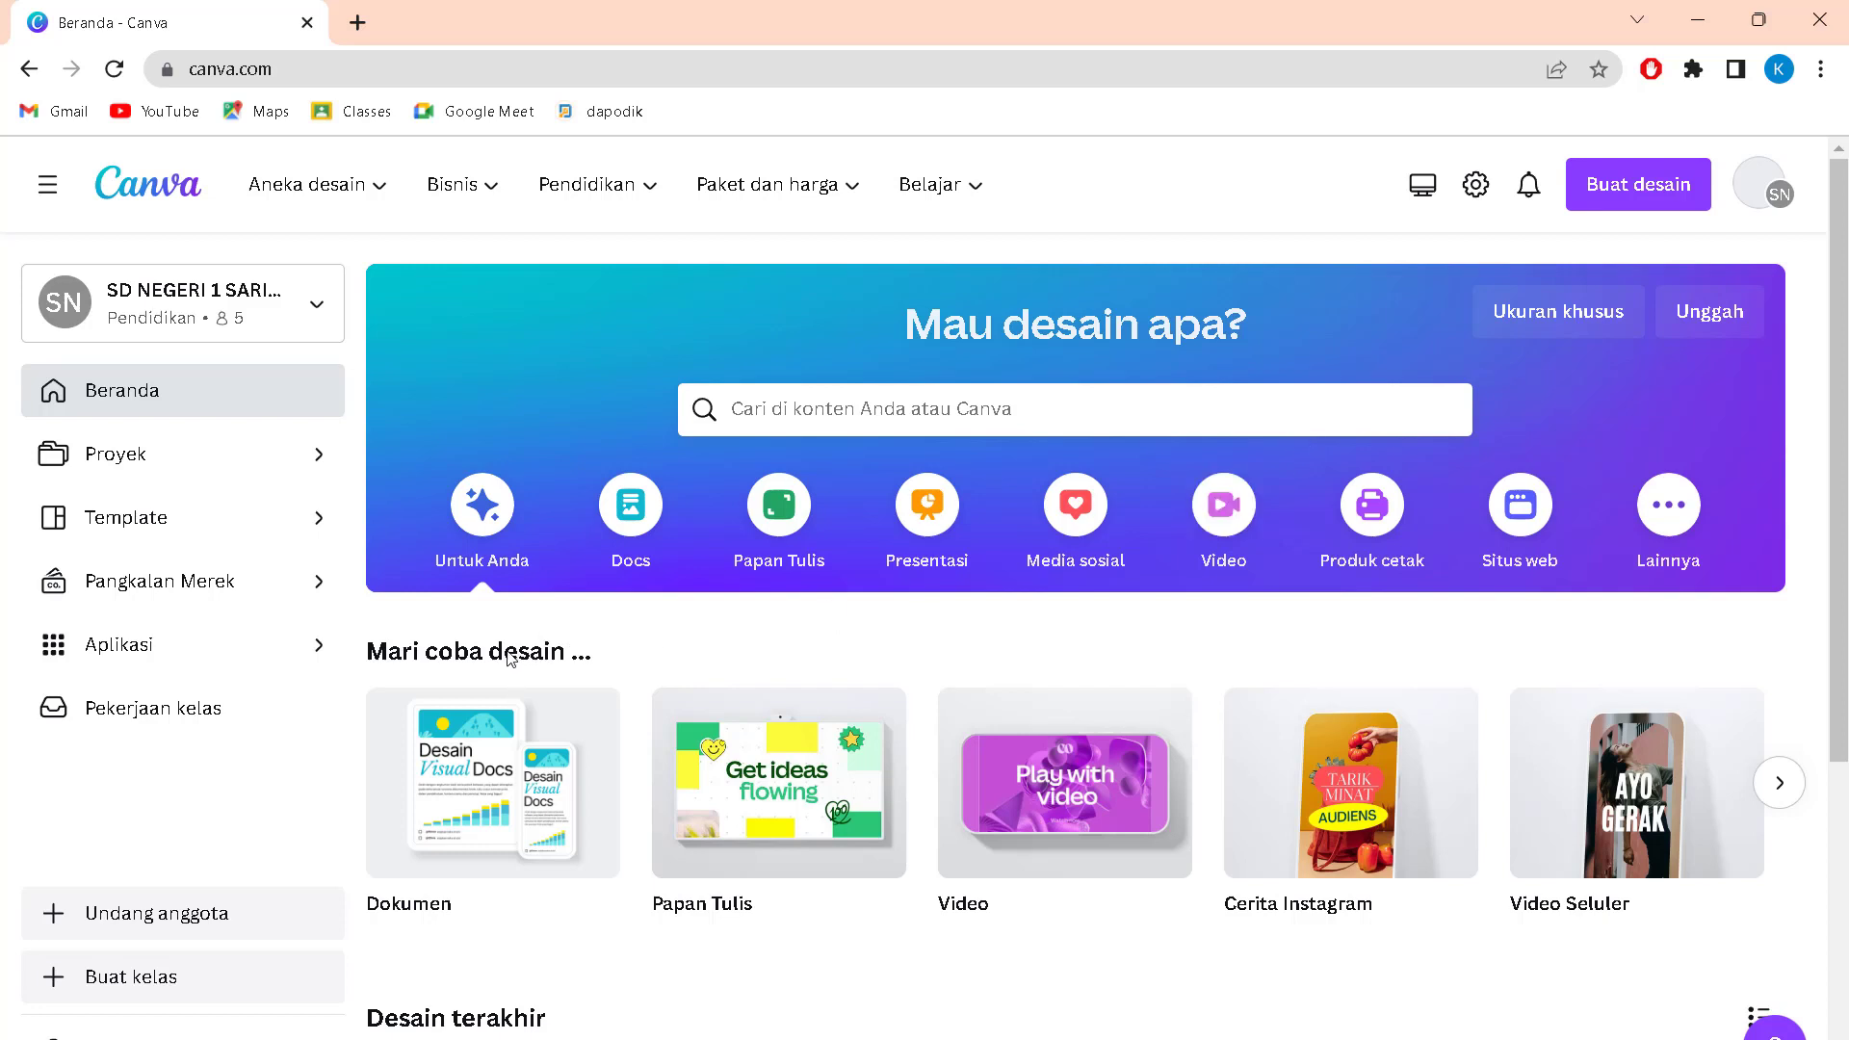
mouse_move(459, 714)
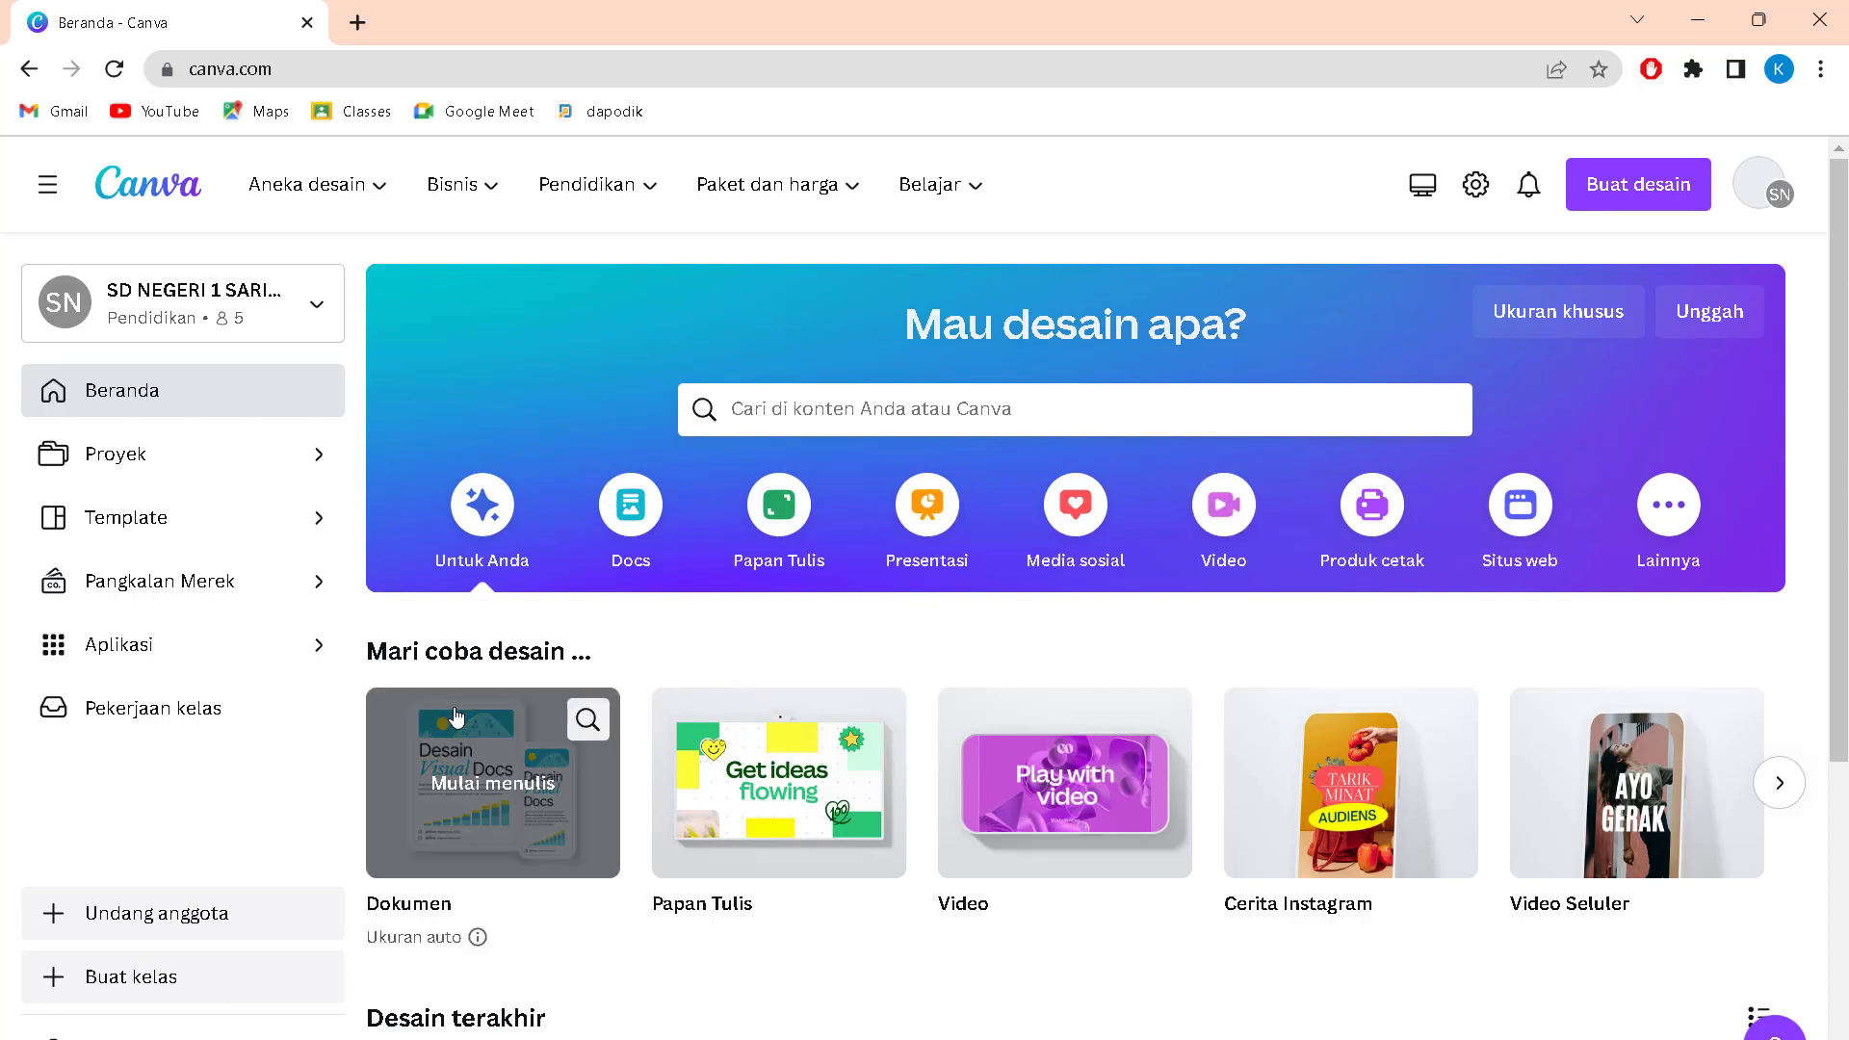
click(1218, 530)
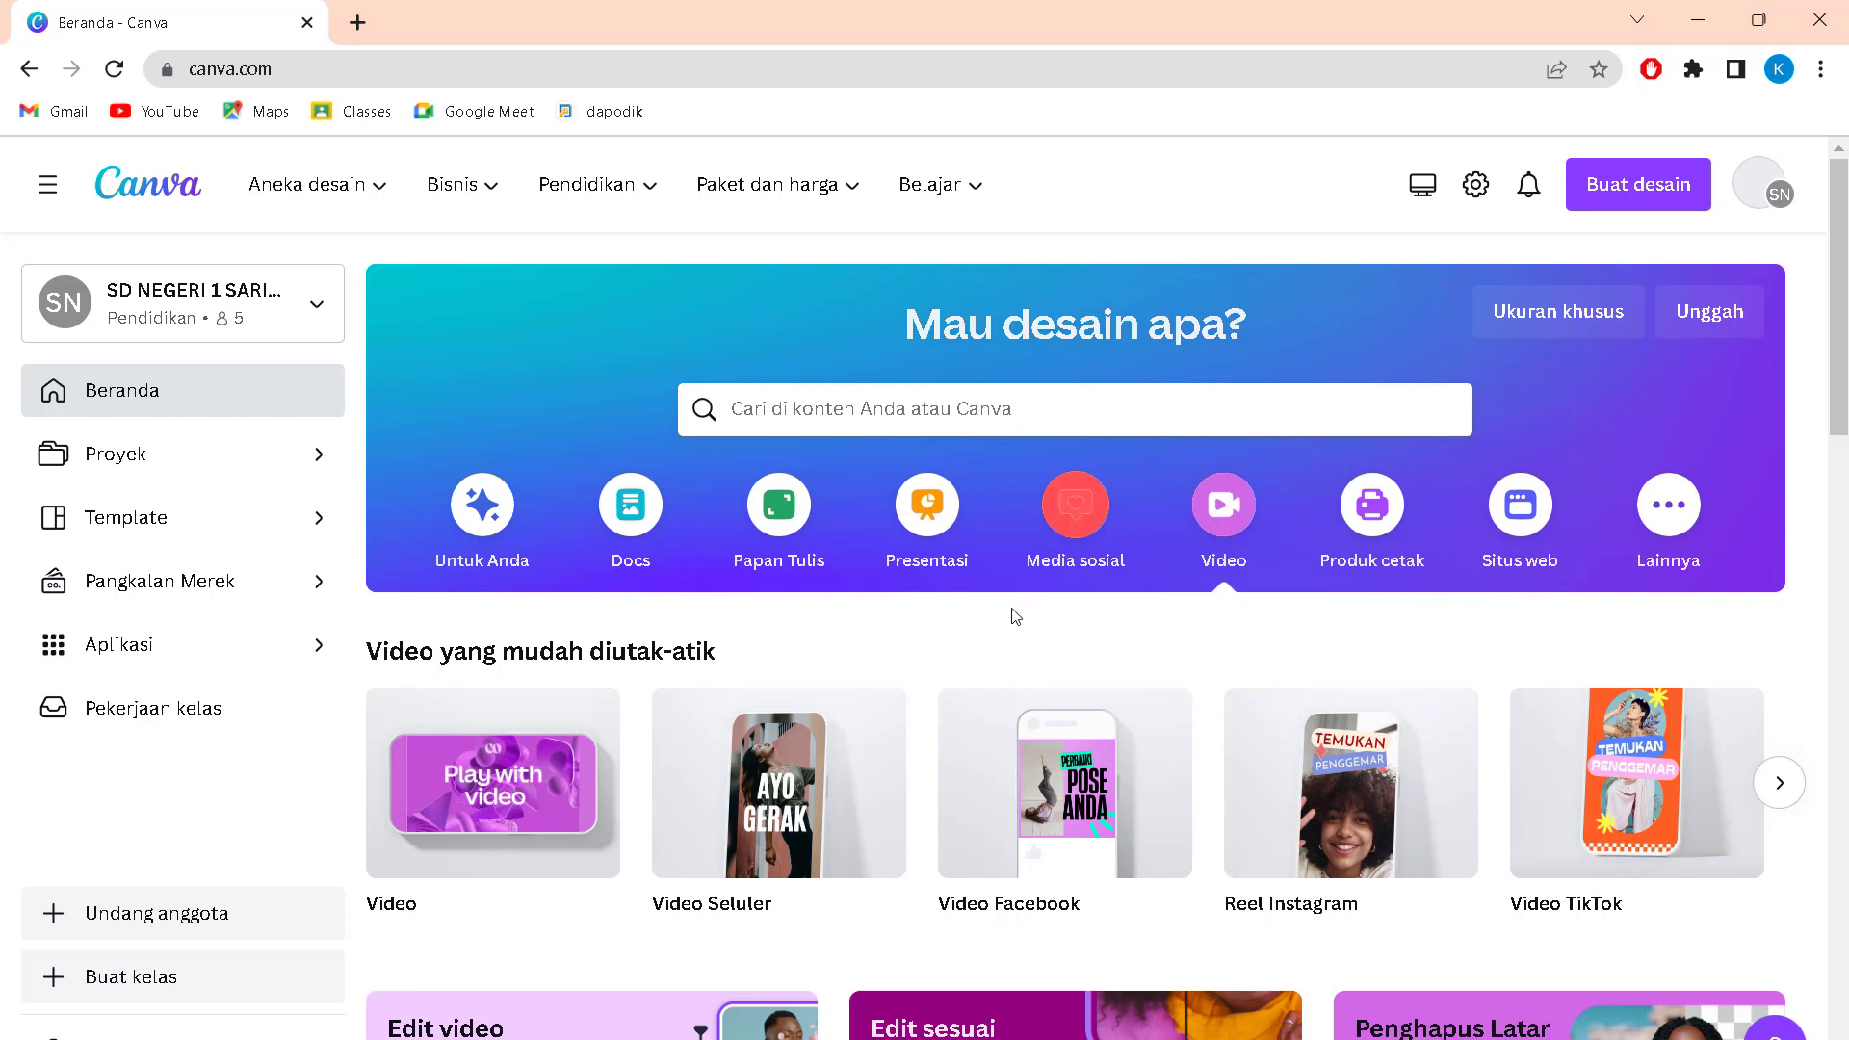
mouse_move(776, 799)
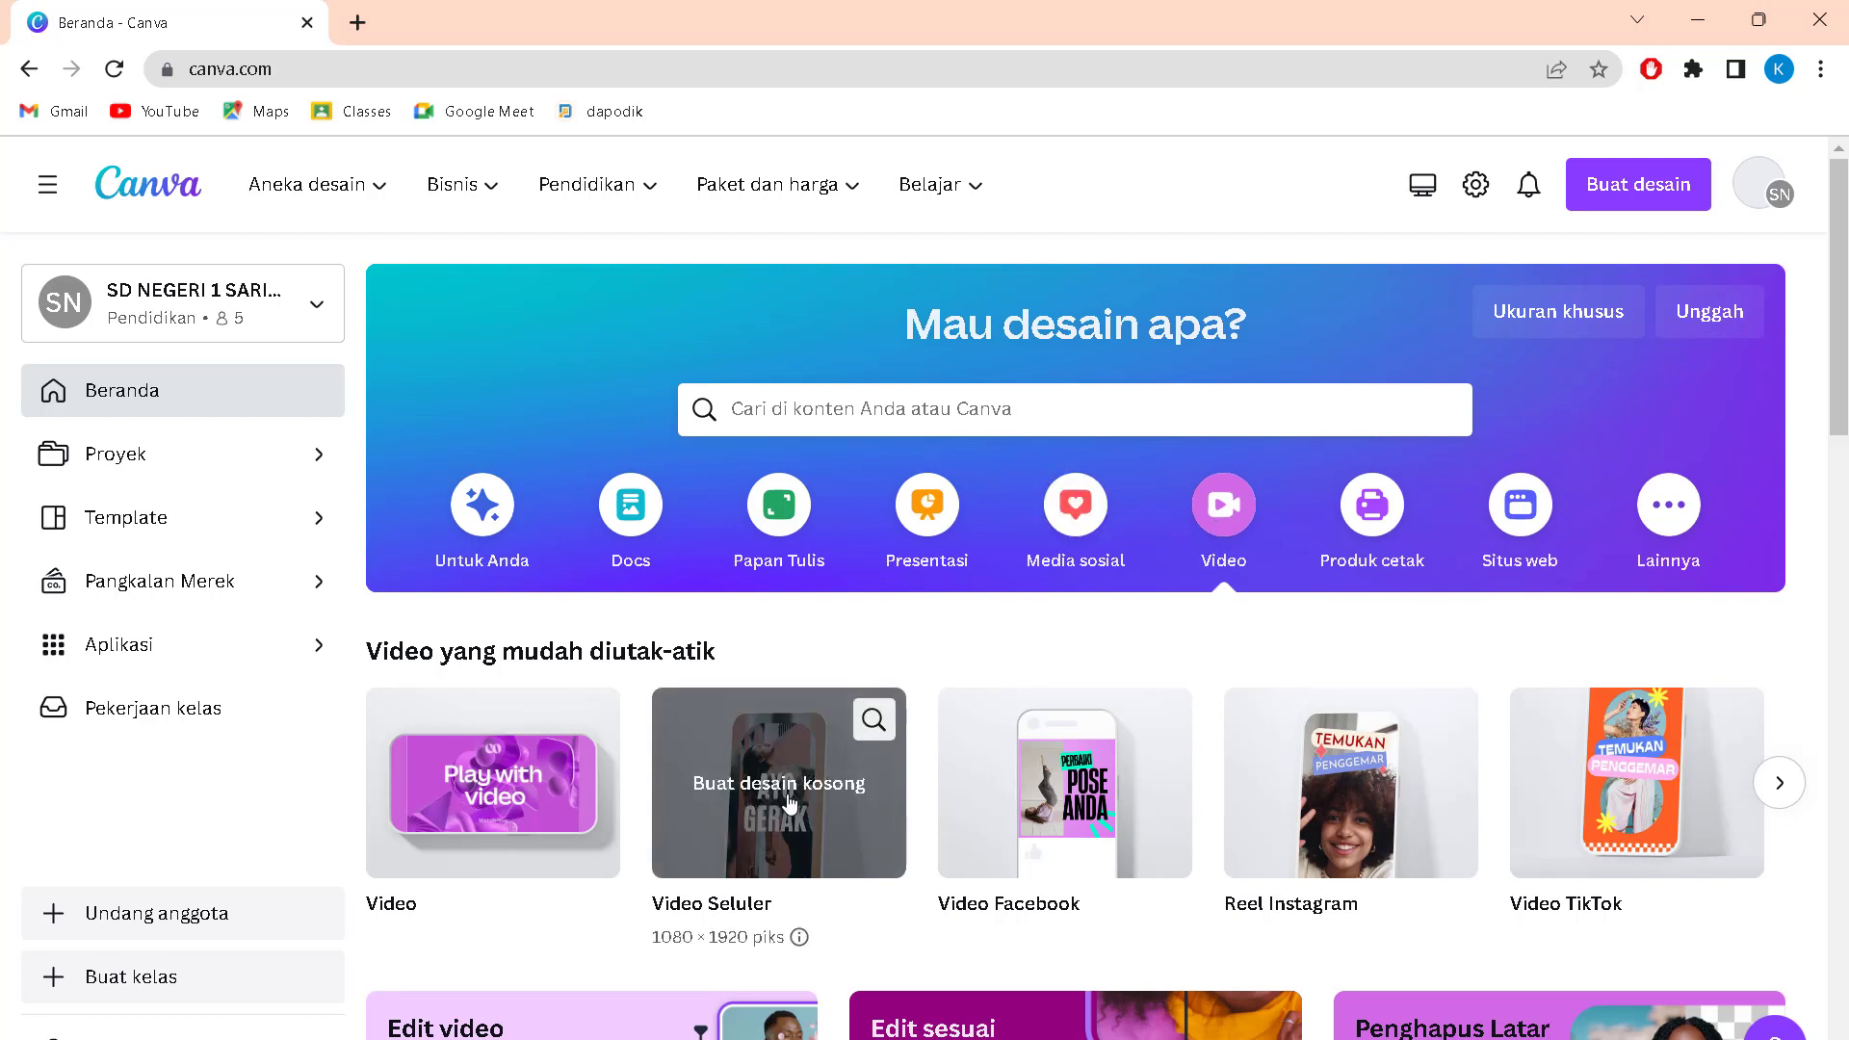
click(788, 802)
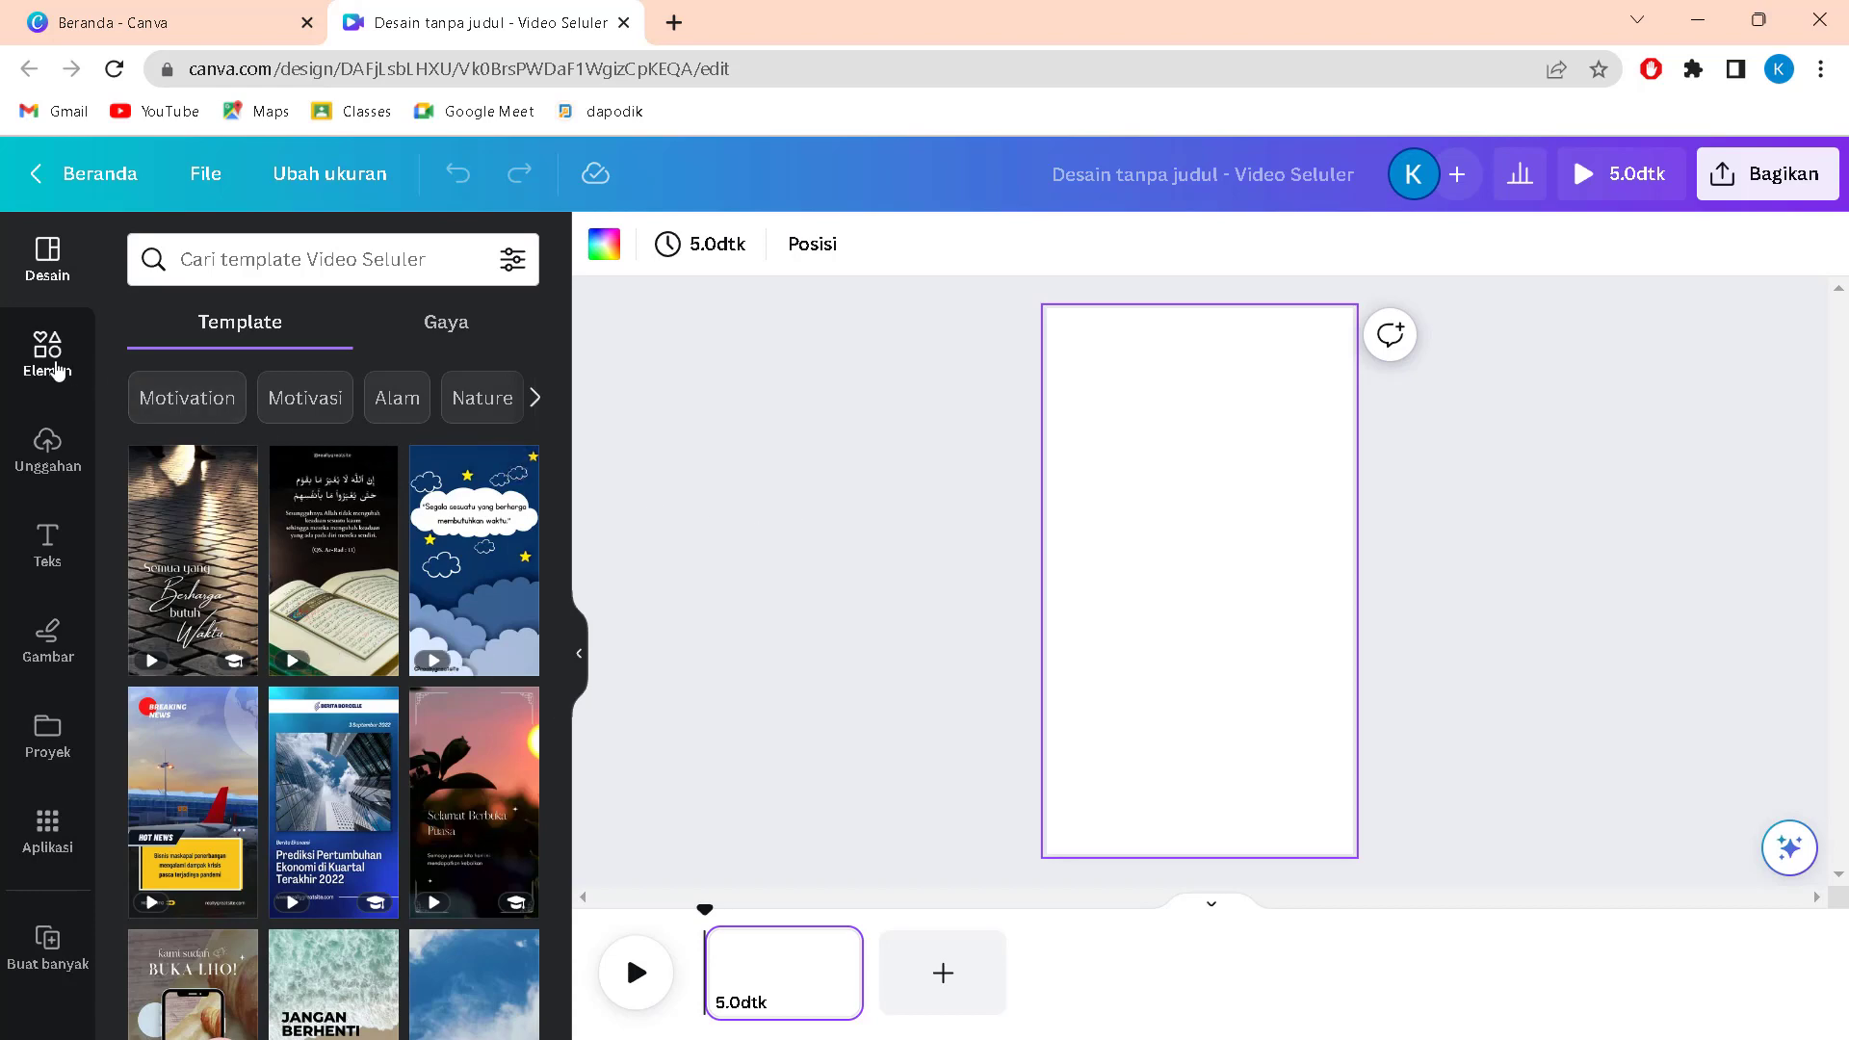
- Search the elements library for "yoga"
click(56, 366)
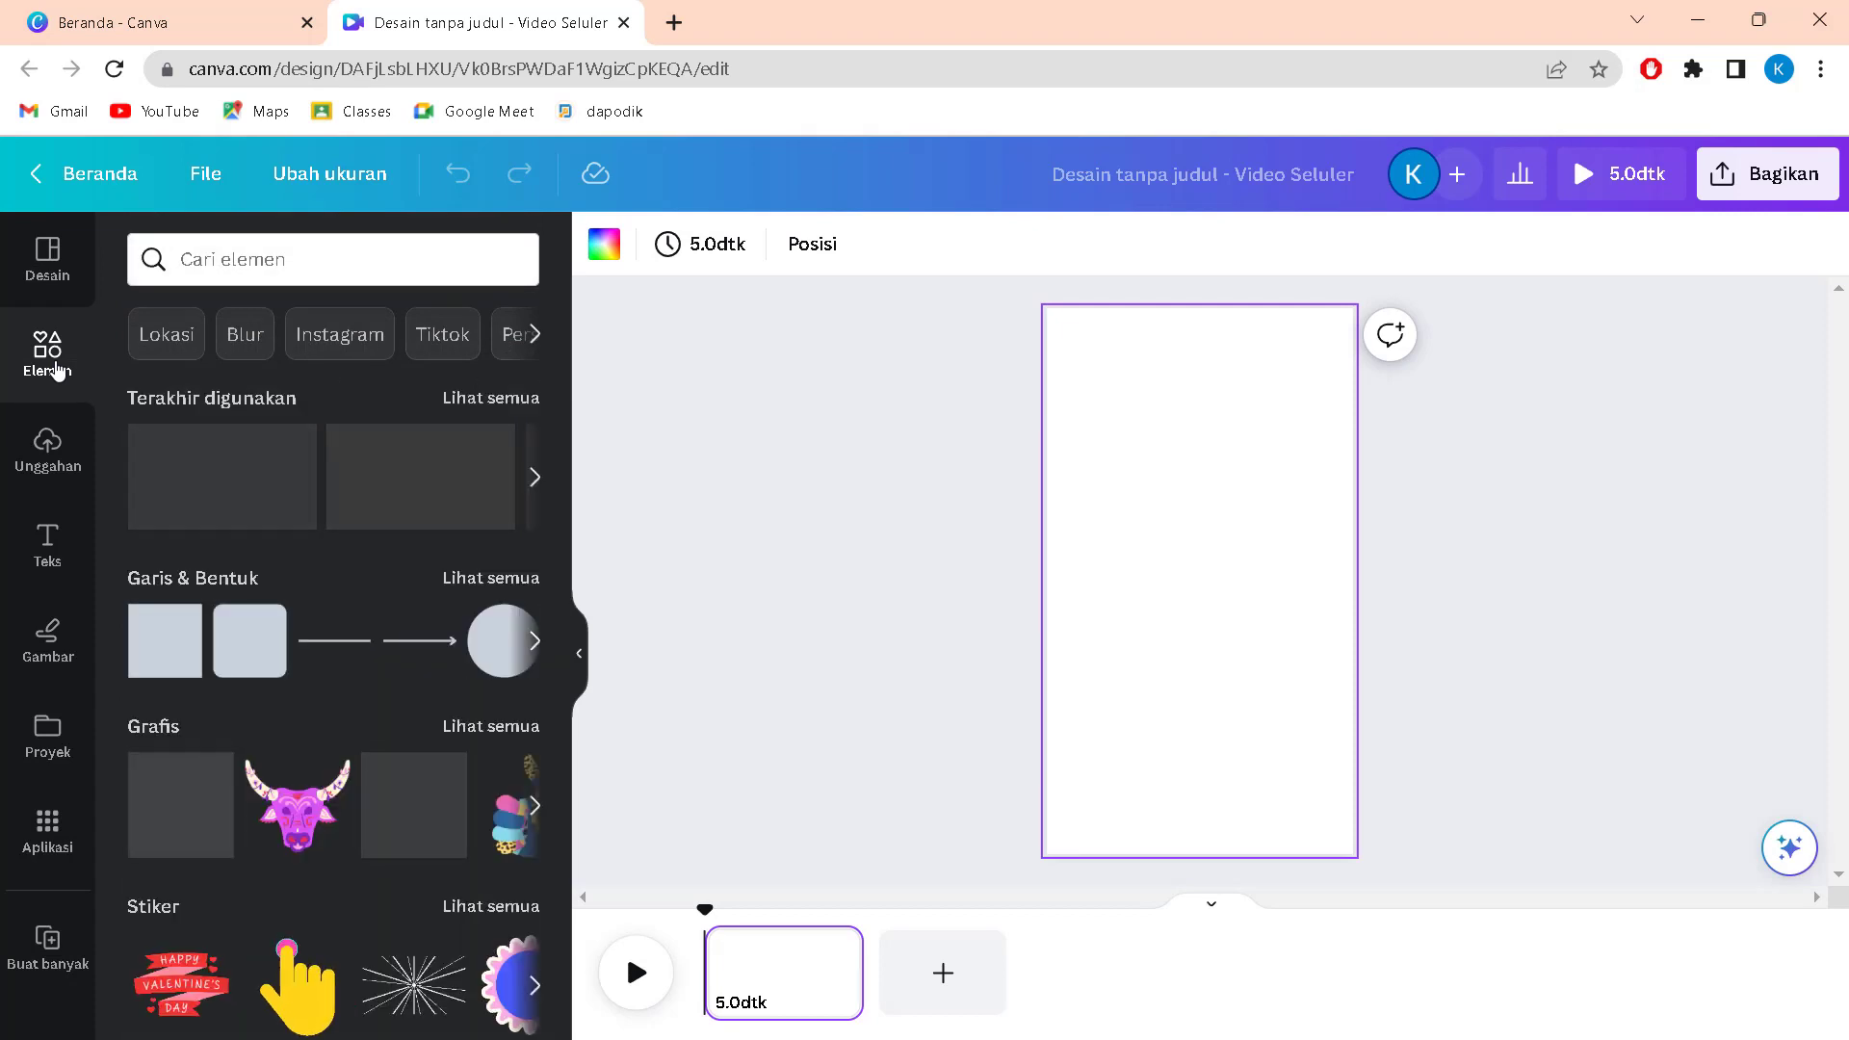
scroll(337, 501, down, 3)
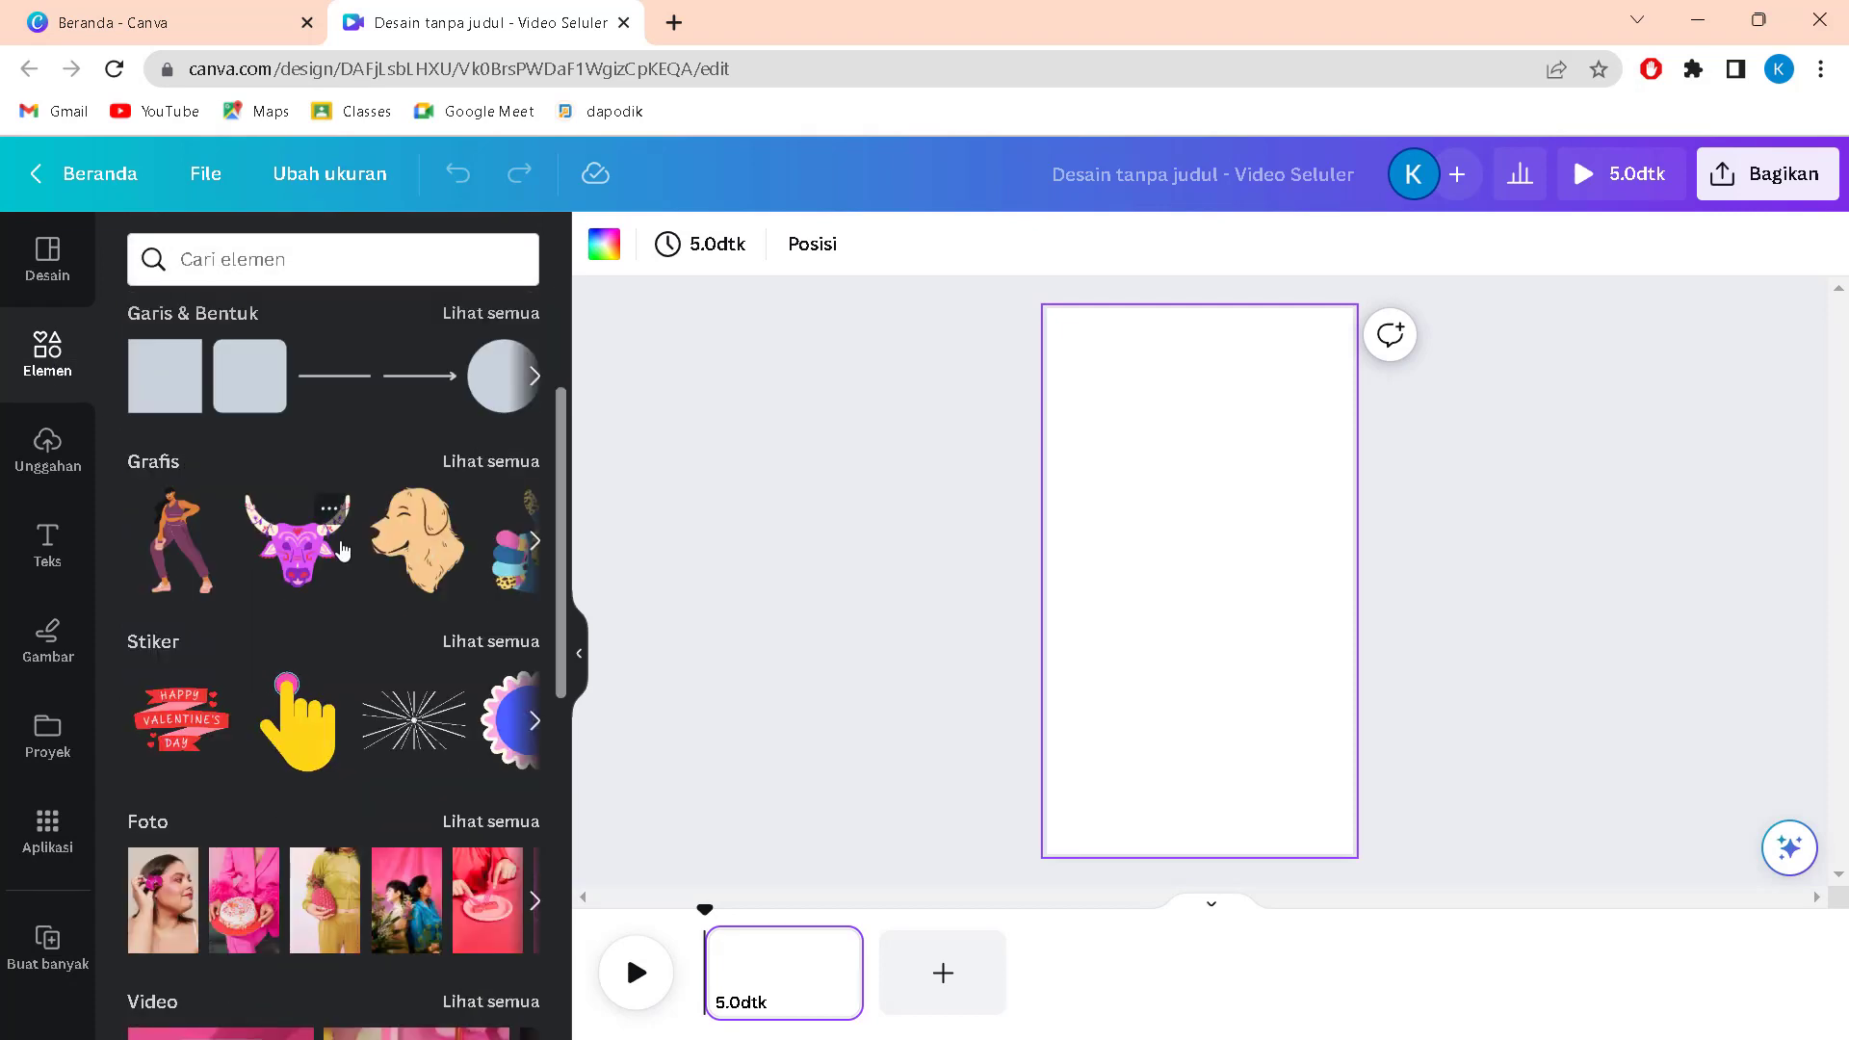
scroll(330, 444, up, 3)
click(295, 259)
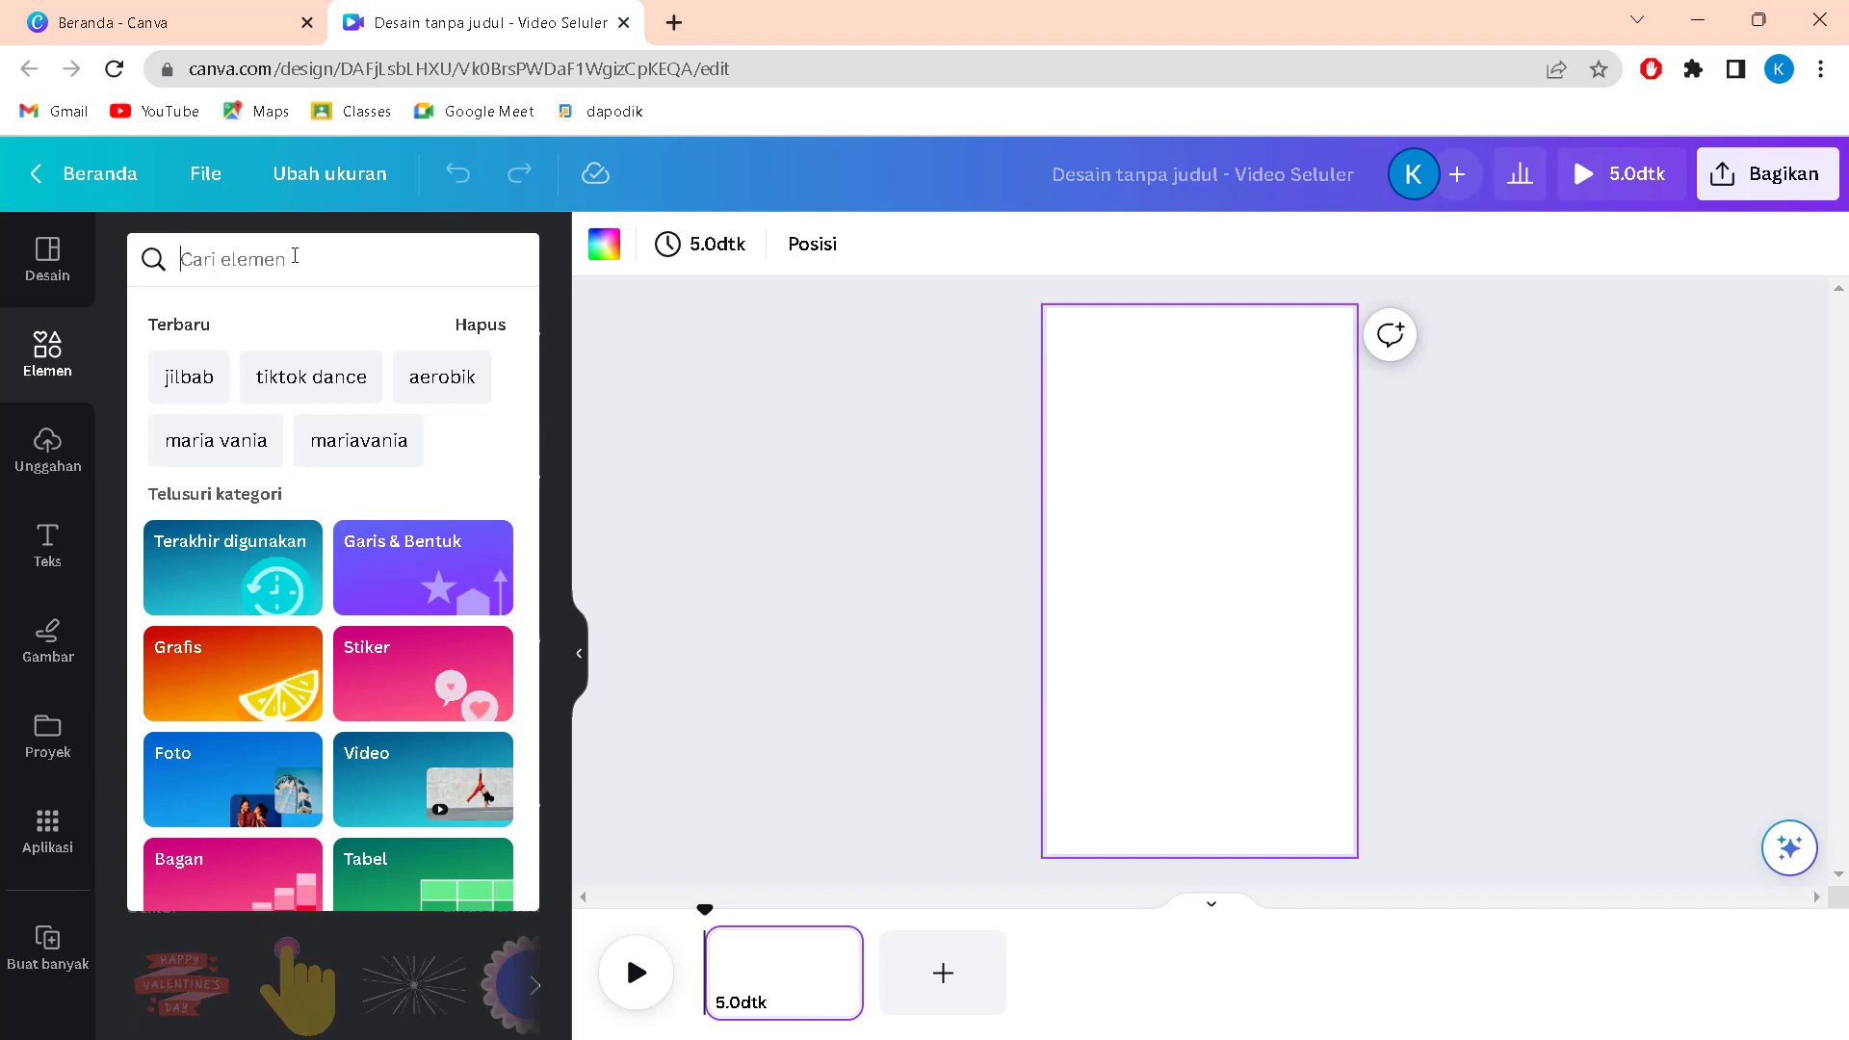
text(yo)
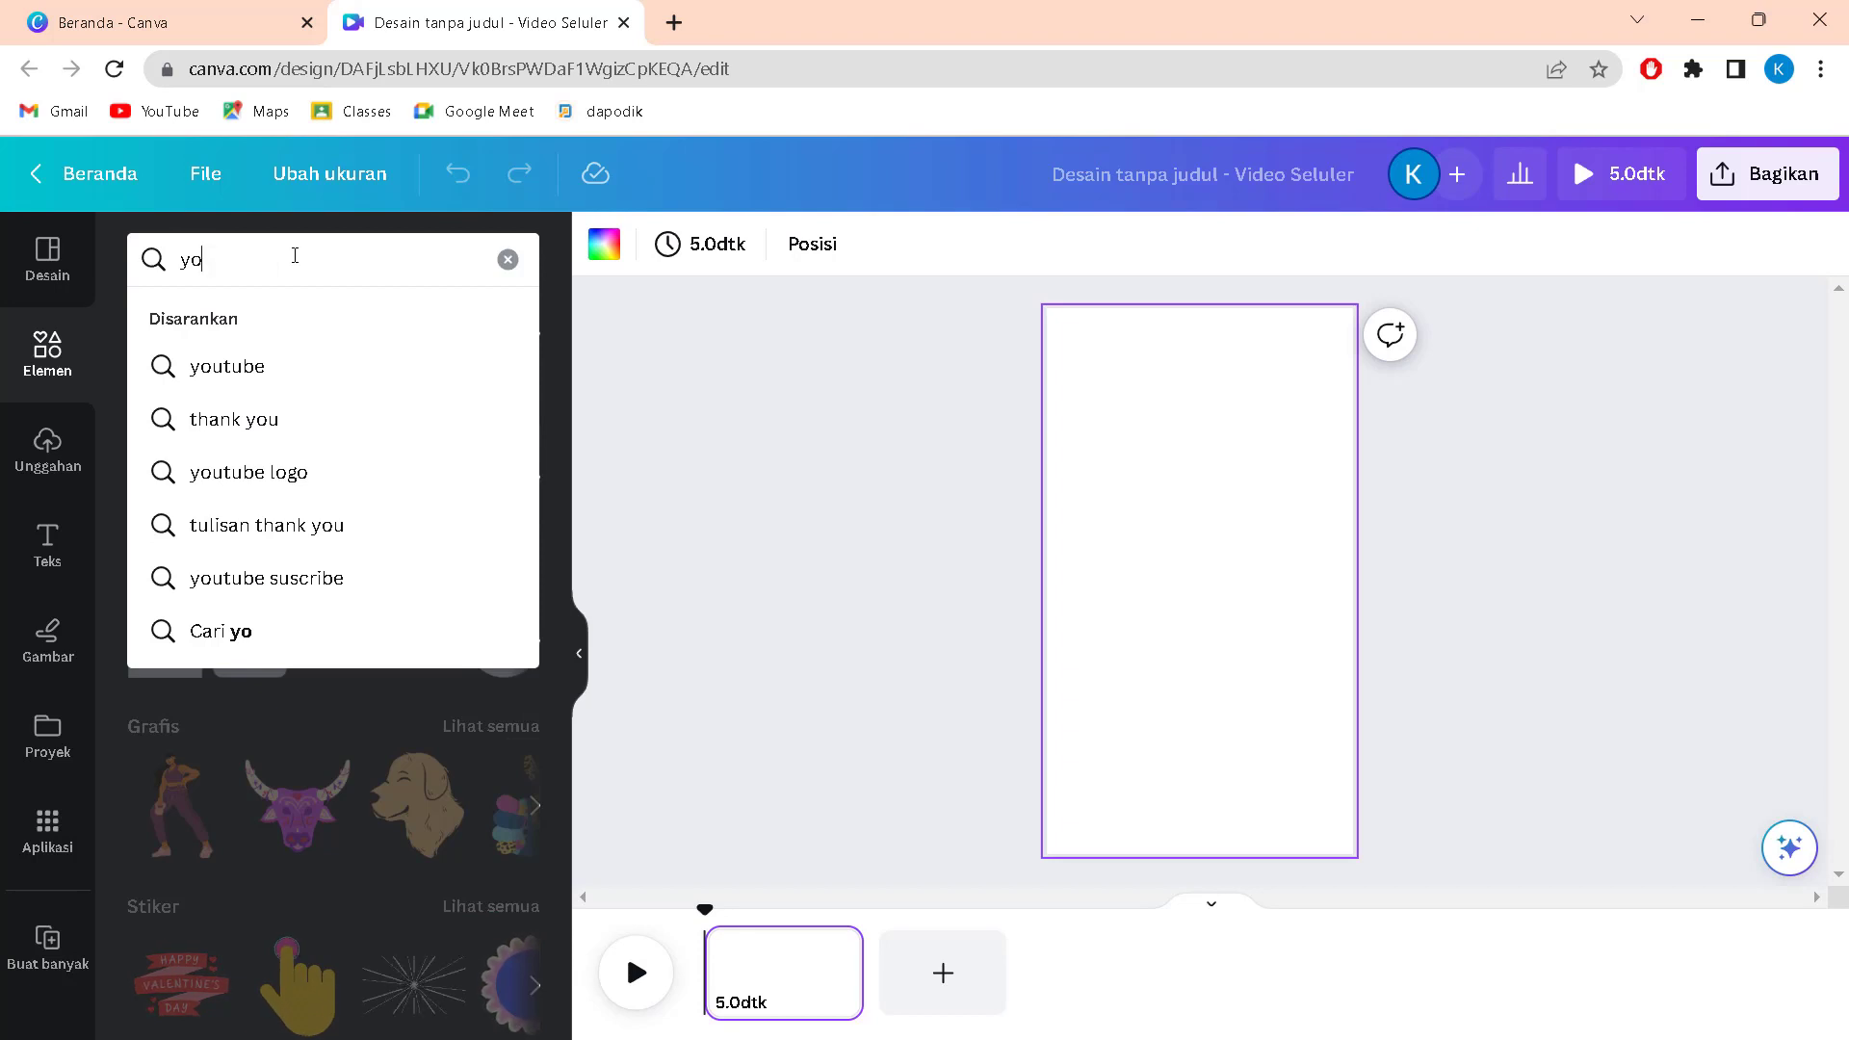
text(ga)
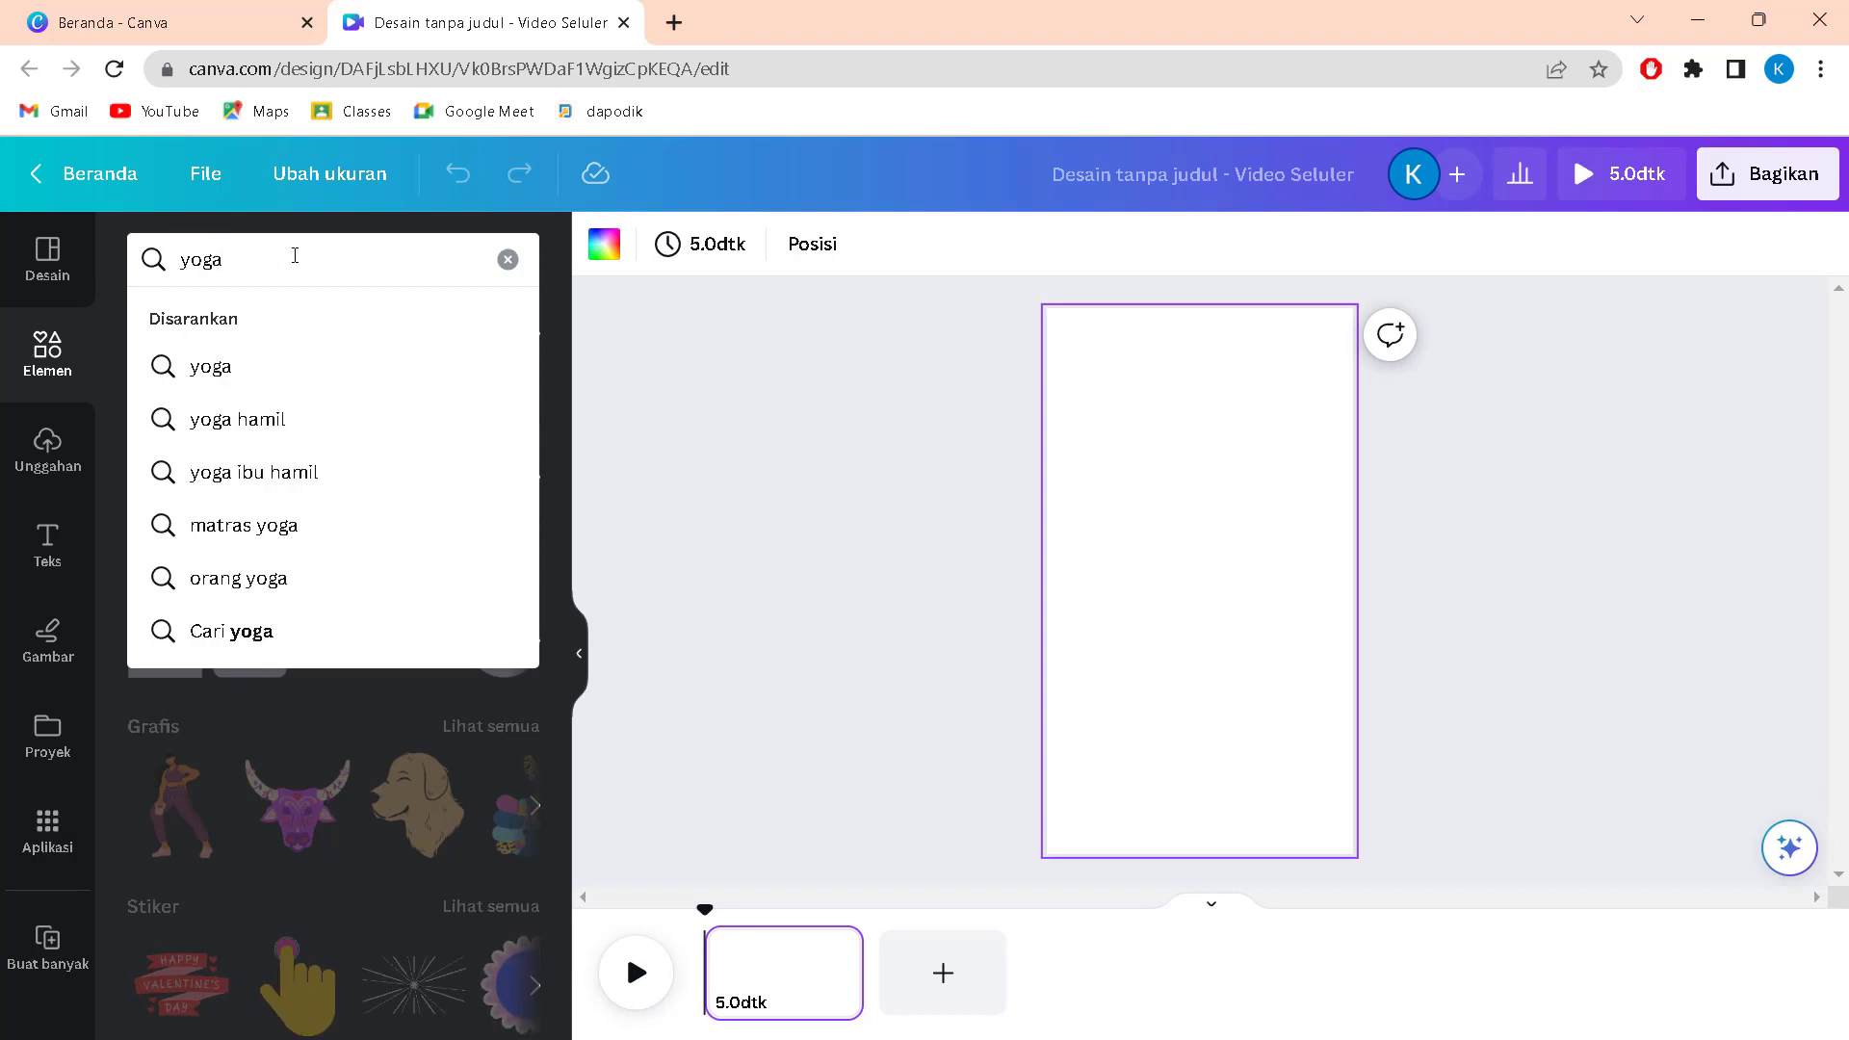
key(Return)
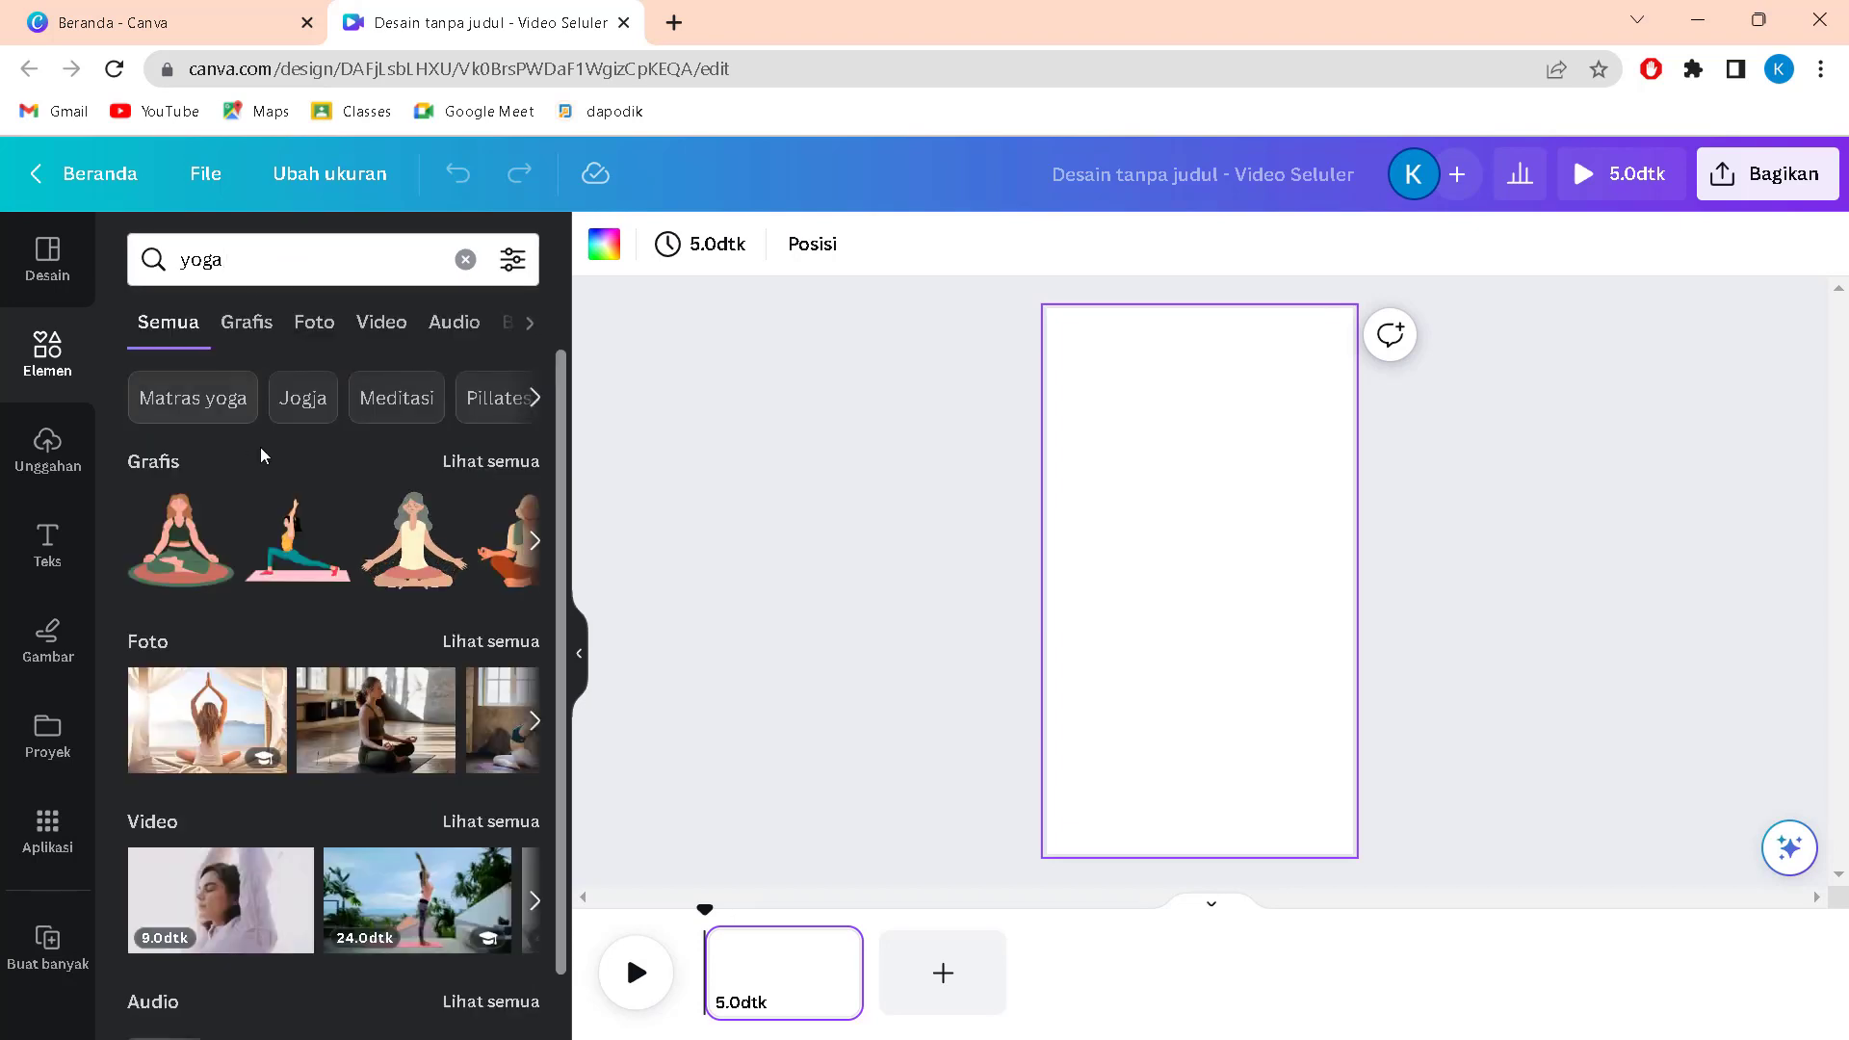
- Show all video results and add the 29-second clip of a yoga silhouette against a yellow sky to the page
scroll(383, 385, down, 3)
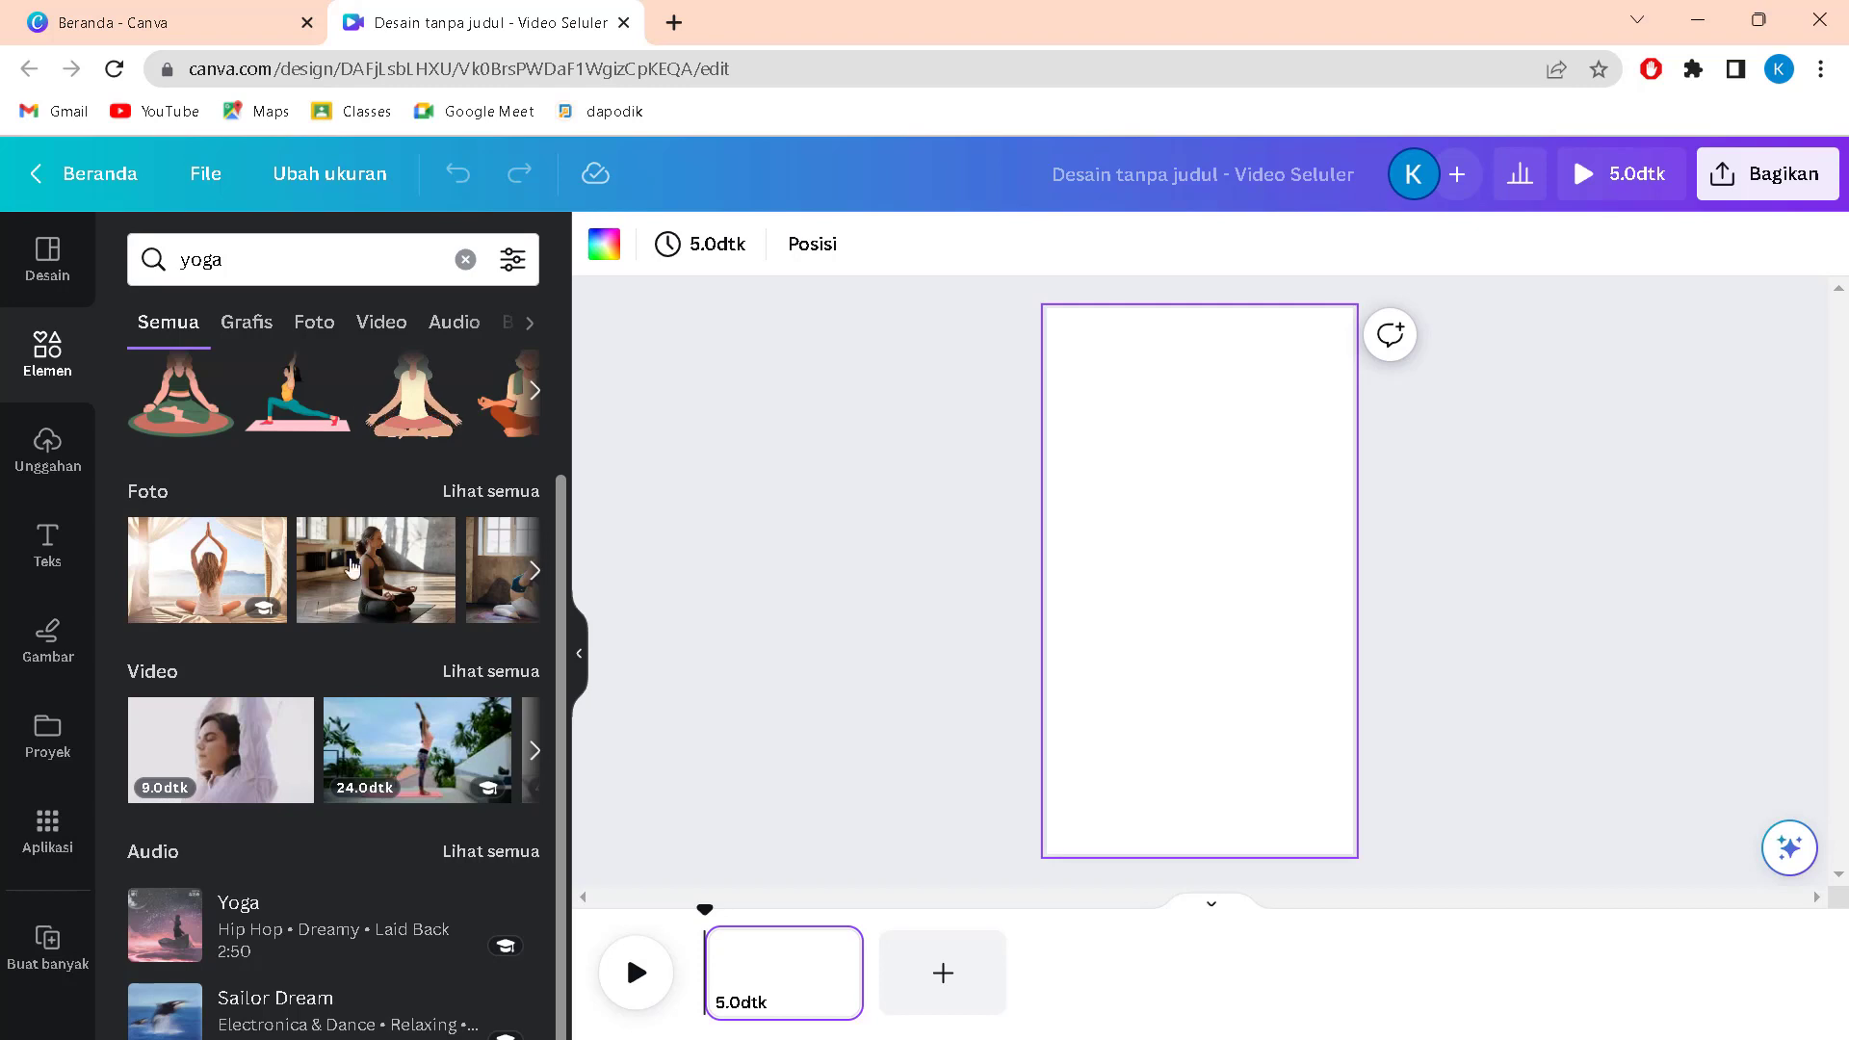
click(465, 677)
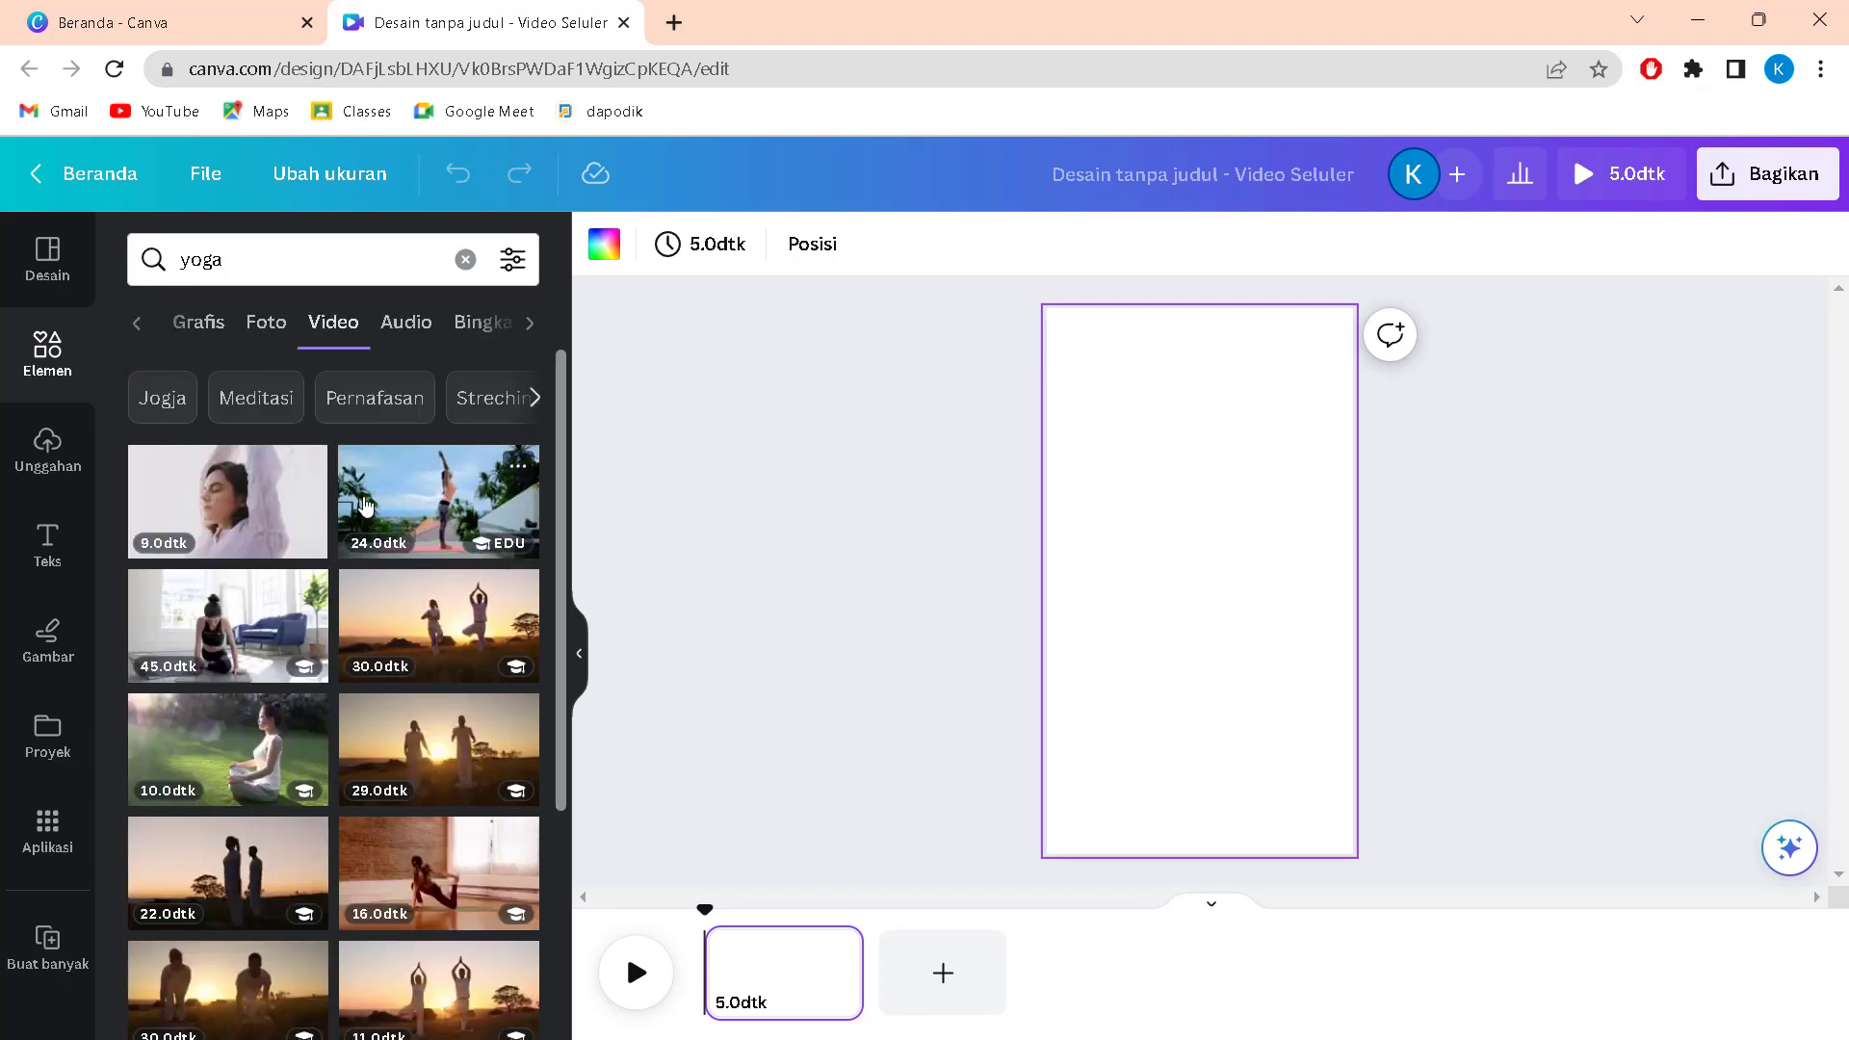
scroll(403, 471, down, 3)
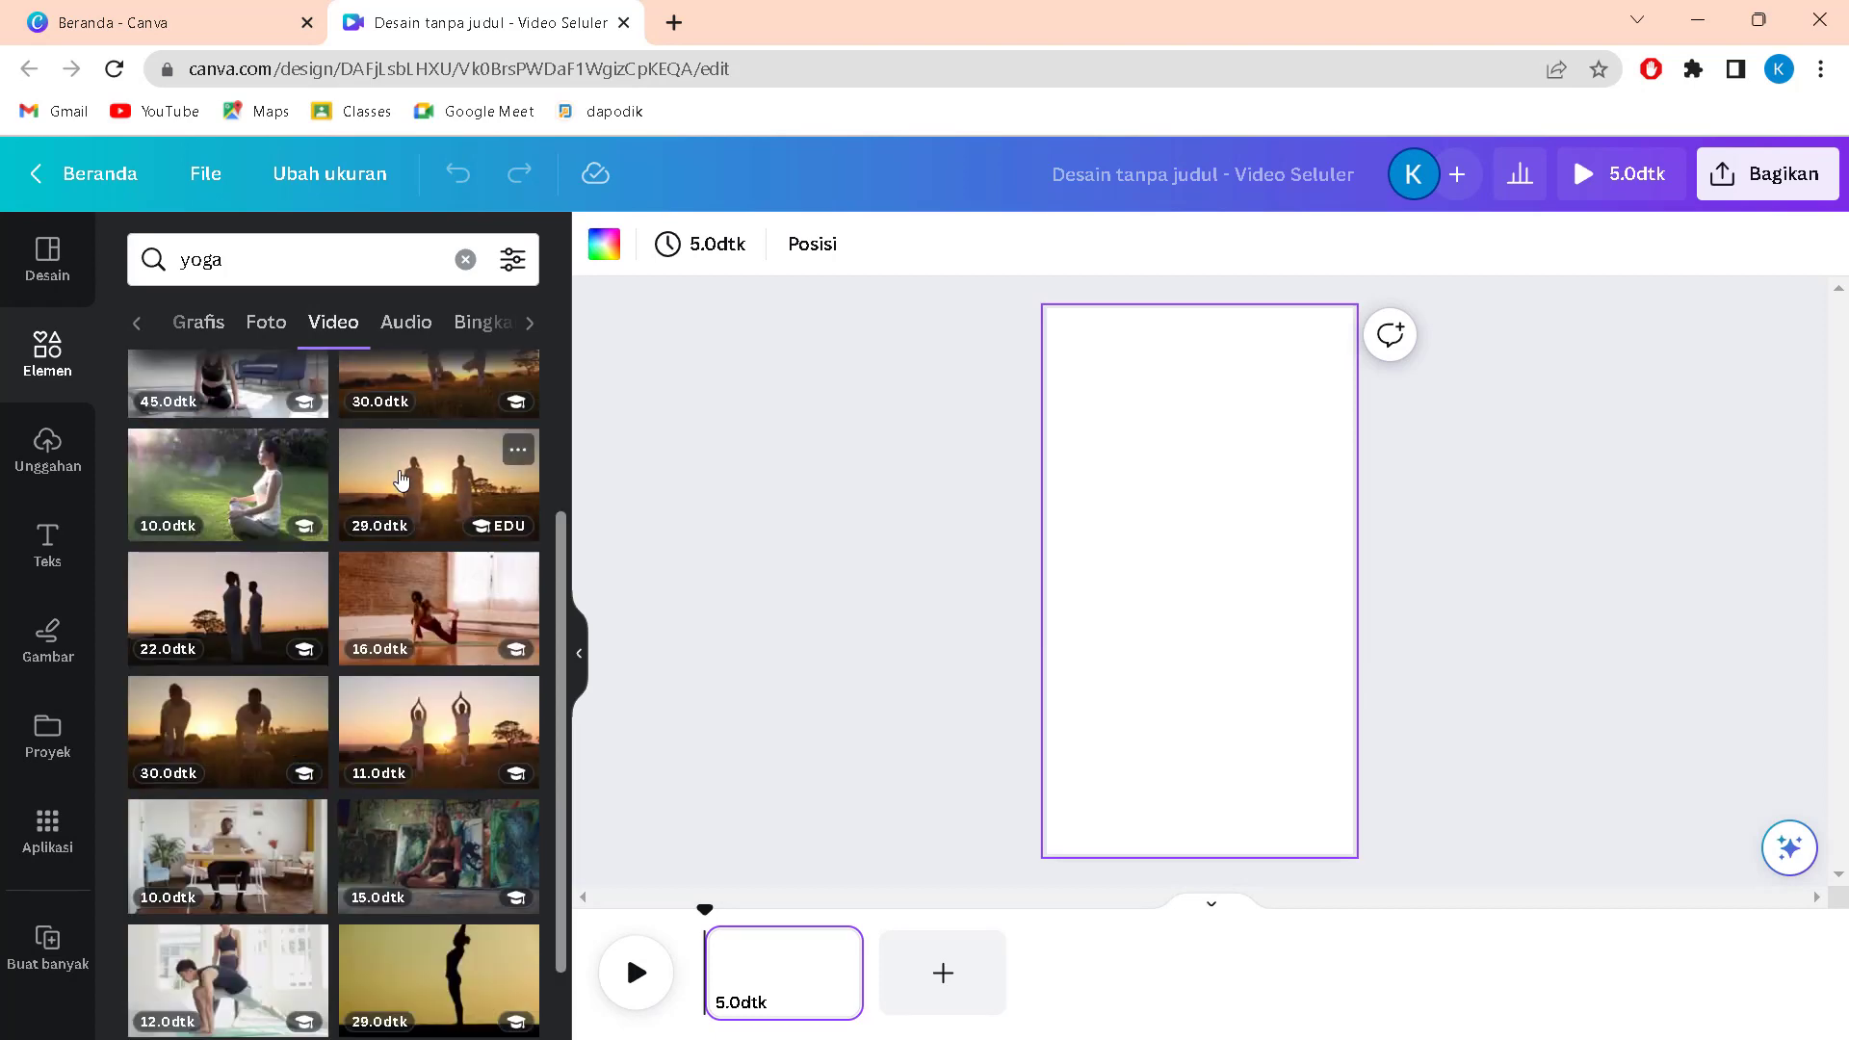
scroll(500, 552, down, 3)
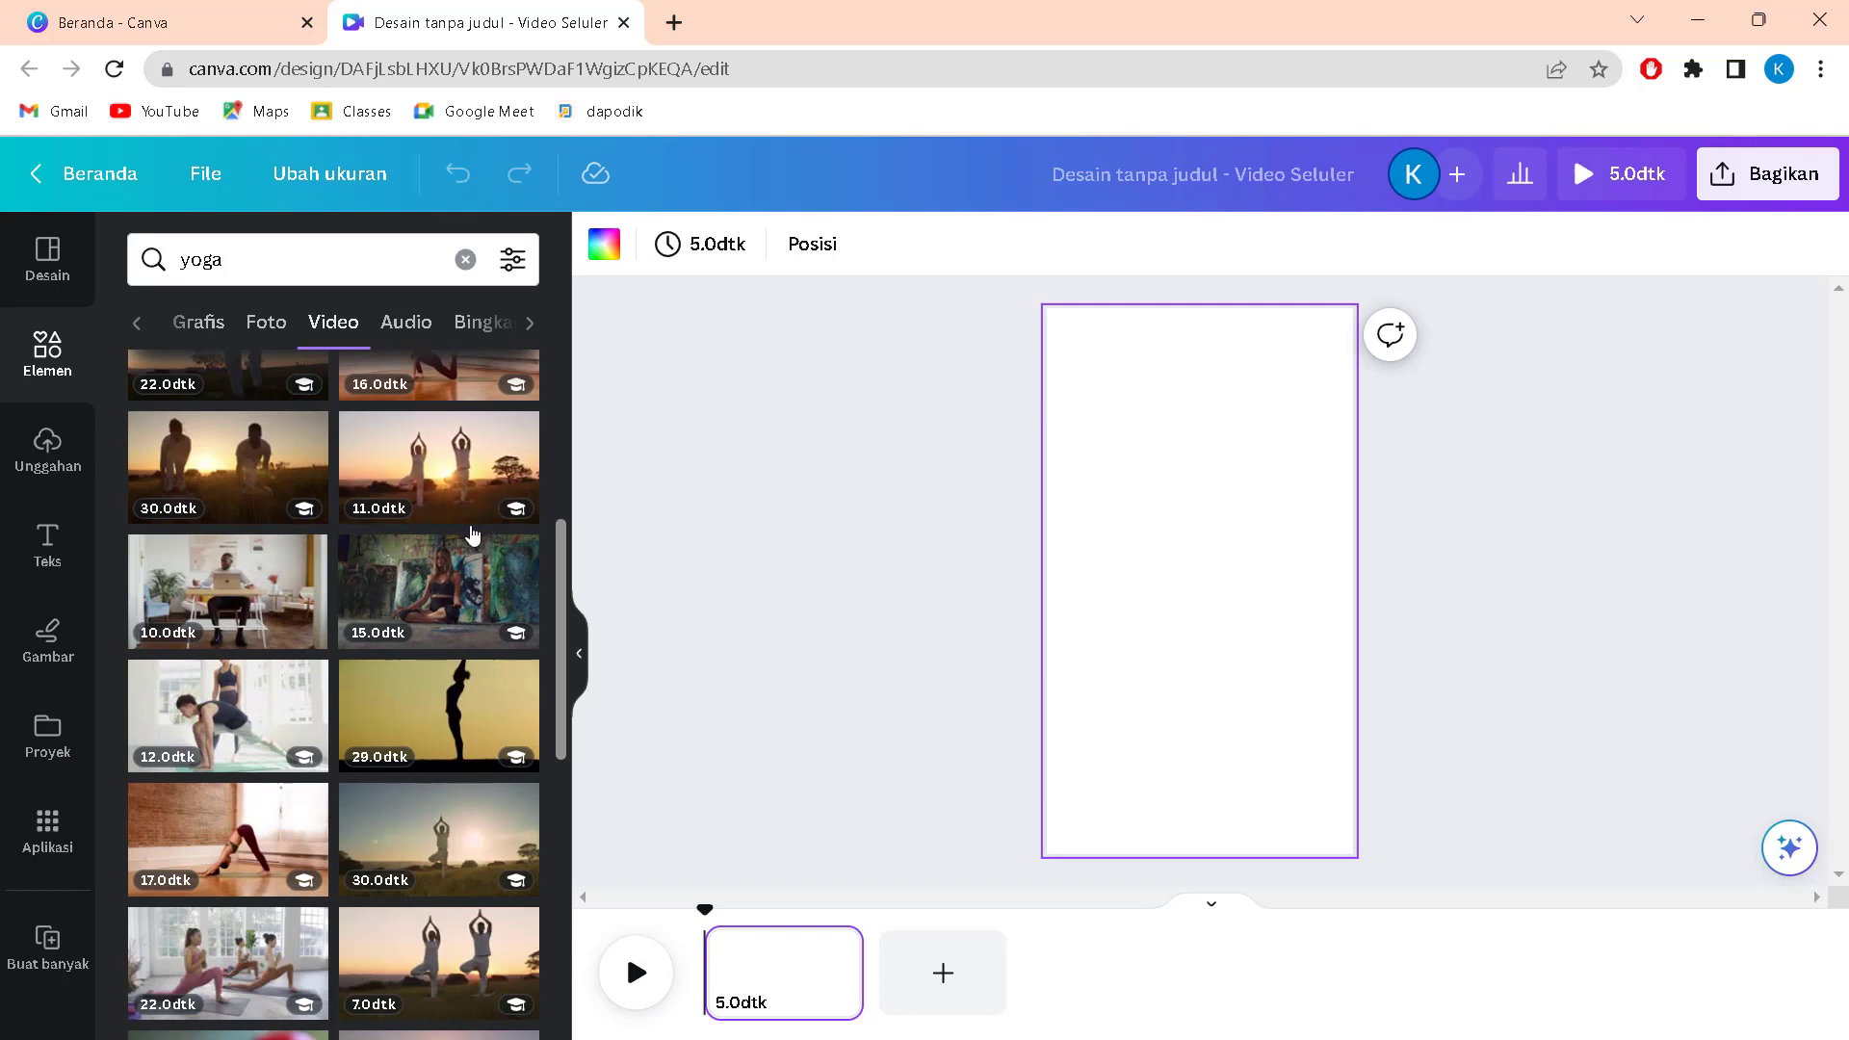
scroll(476, 533, down, 3)
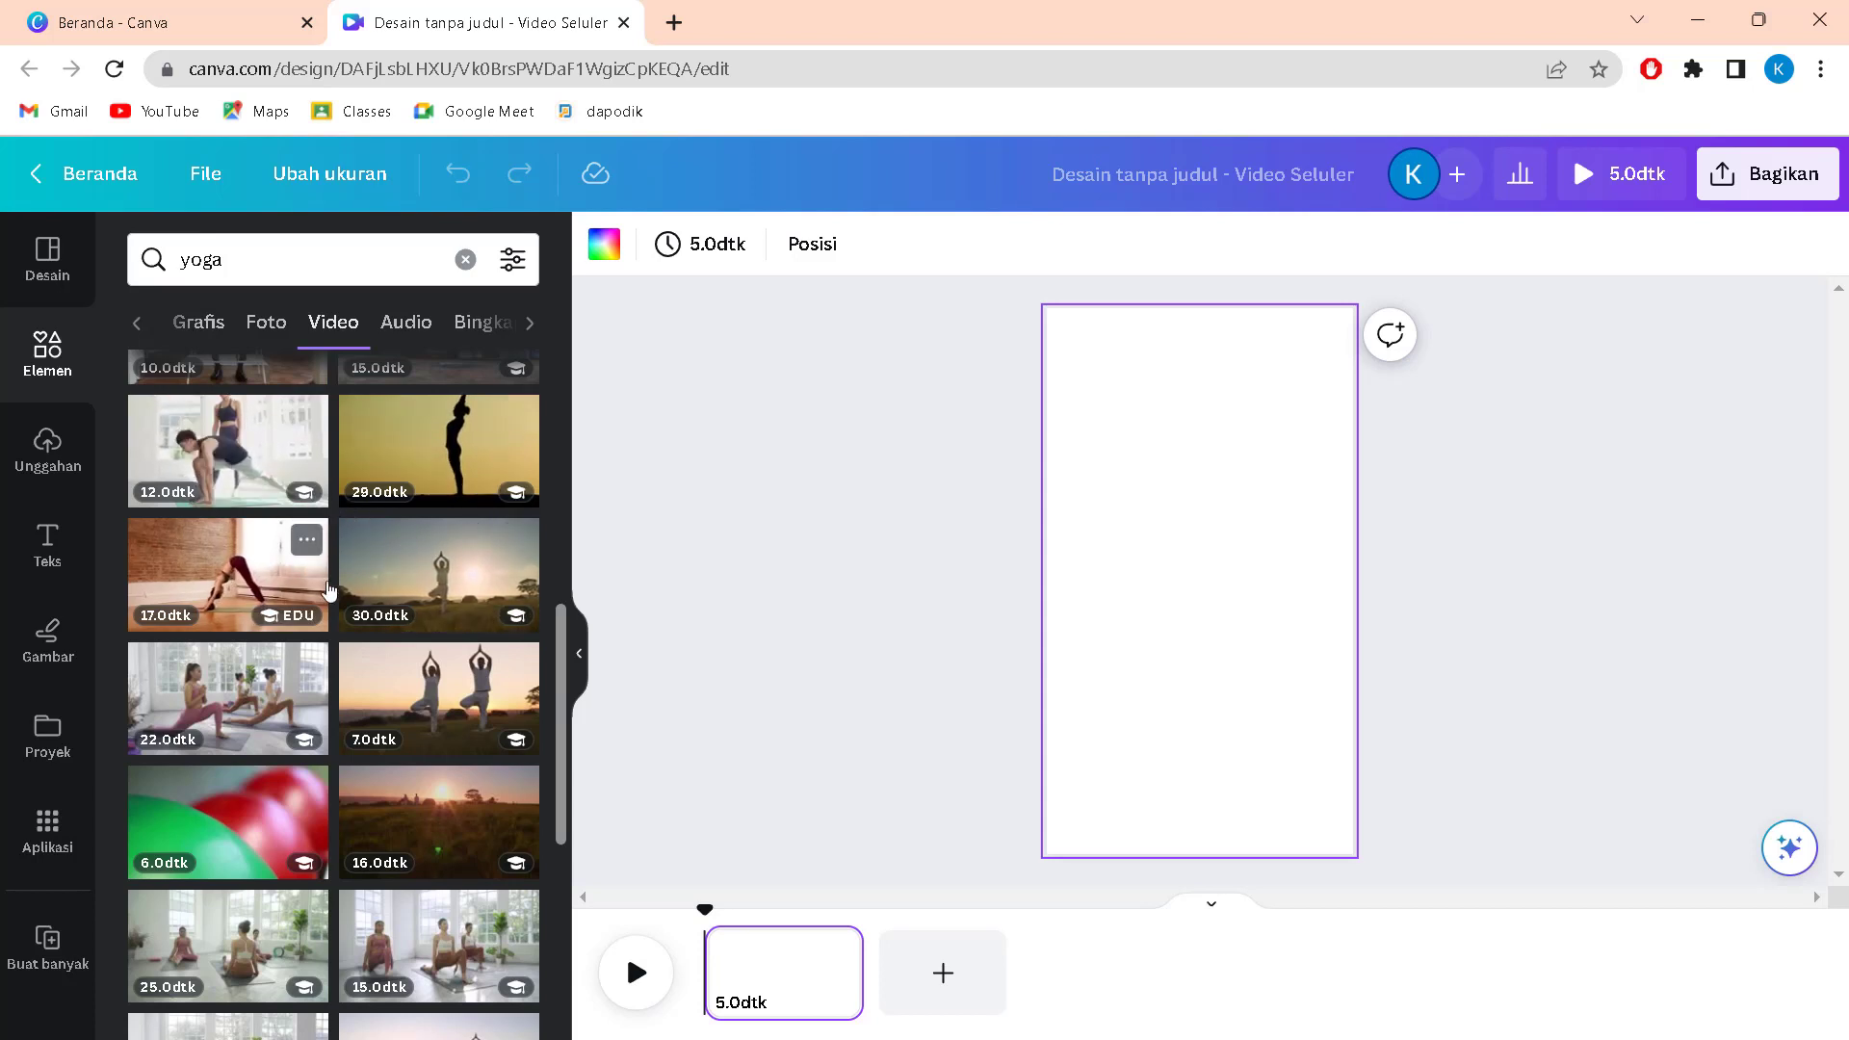
scroll(474, 584, up, 1)
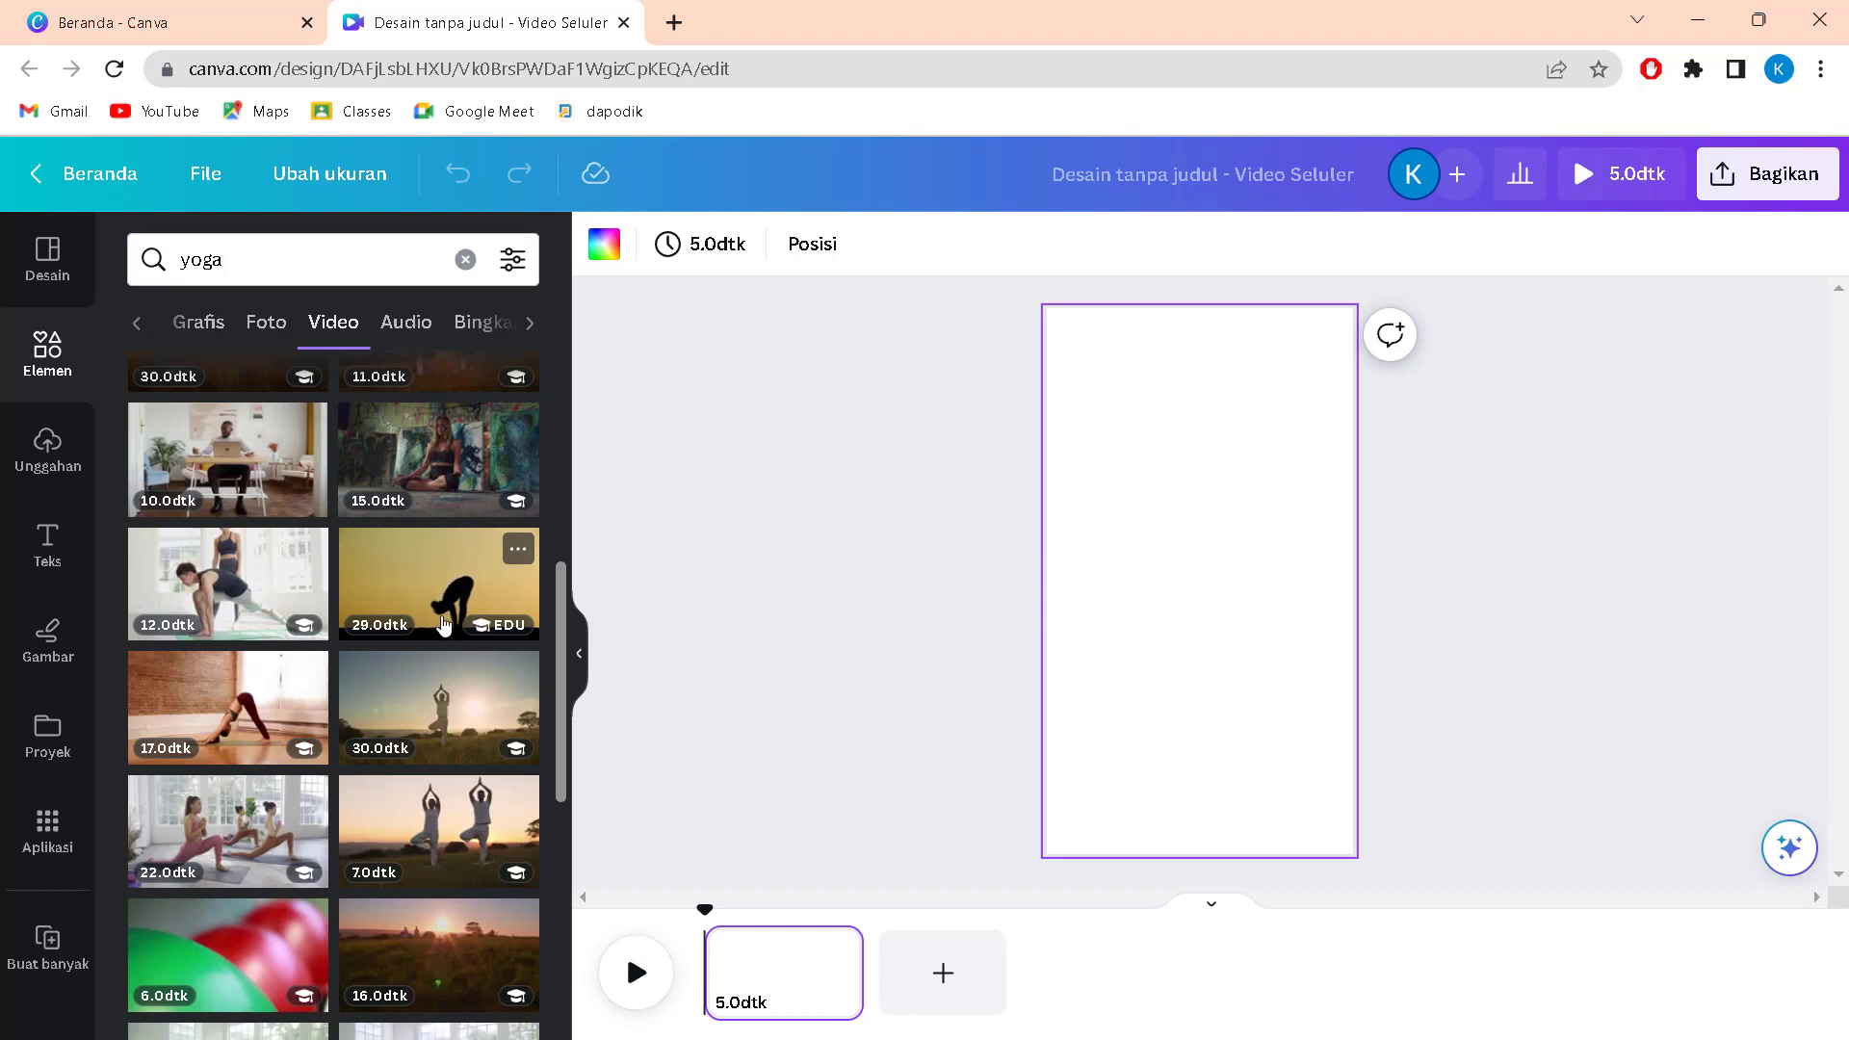
click(484, 627)
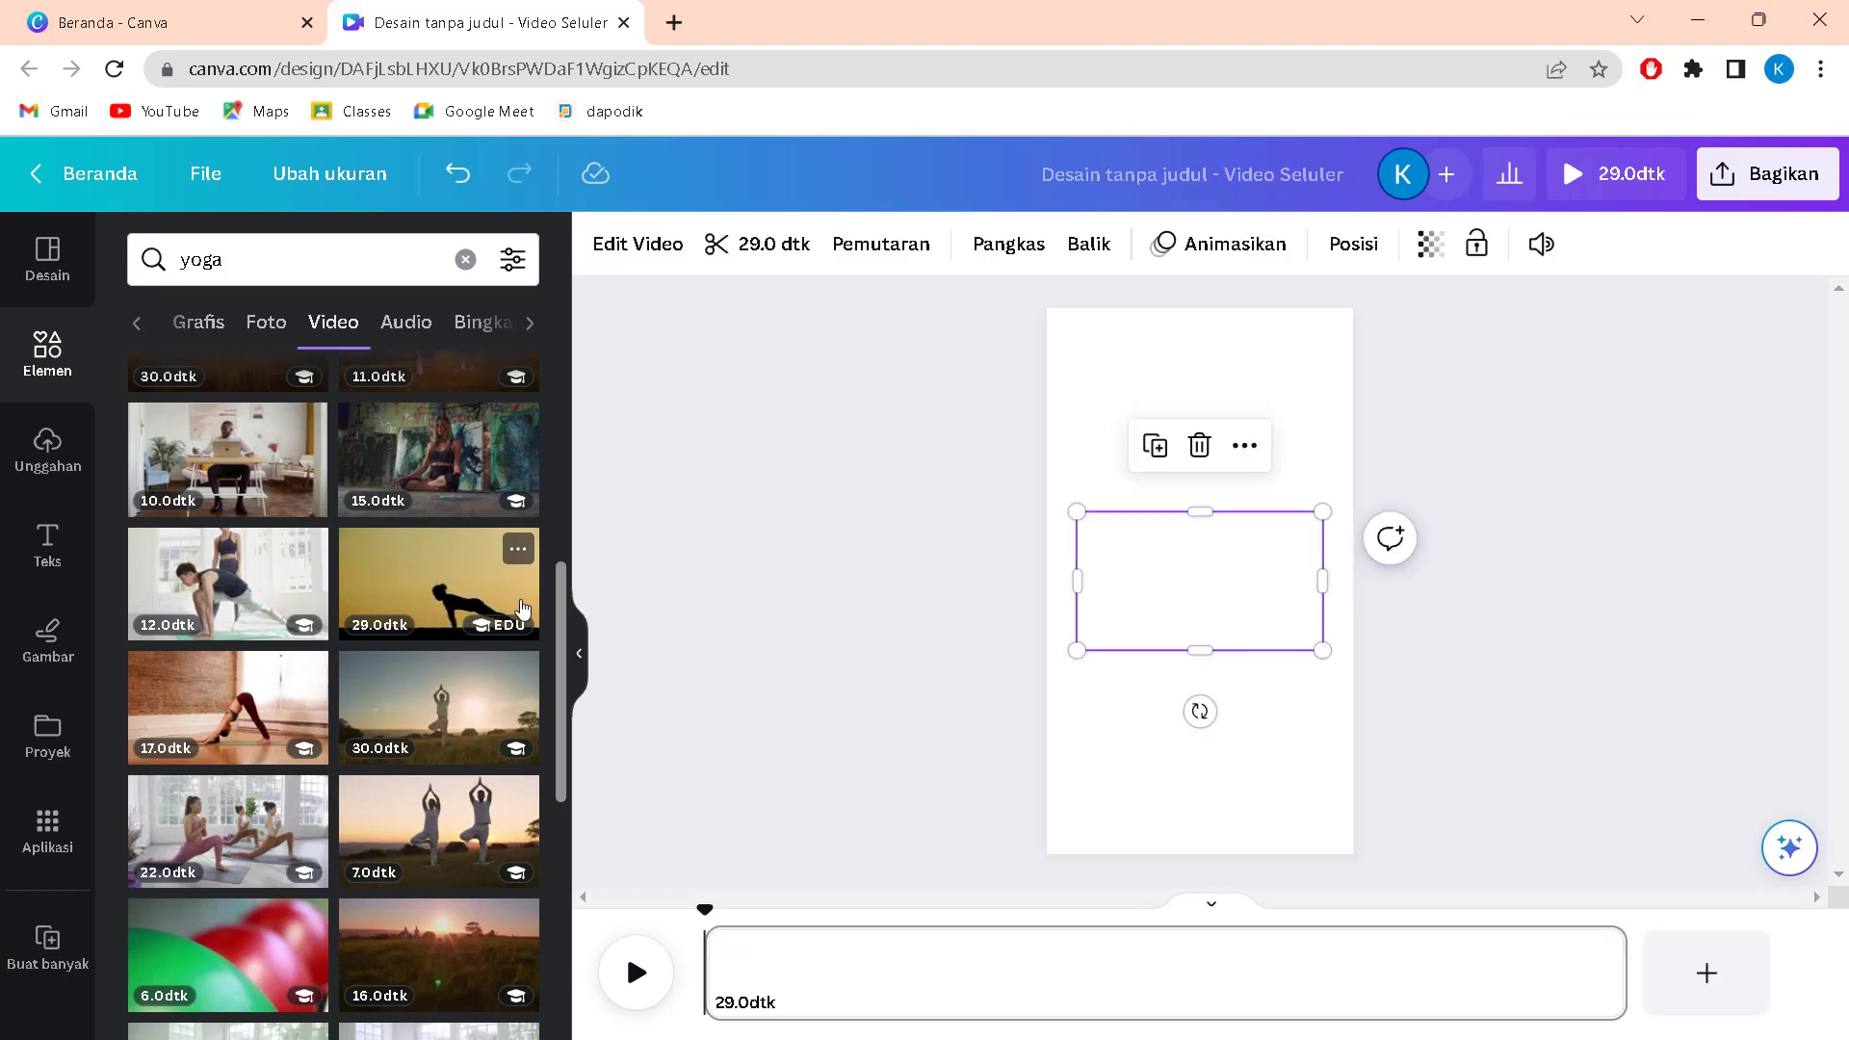
- Enlarge the yoga video to cover the whole page and shift it so the standing figure is centred
drag(1077, 511, 910, 270)
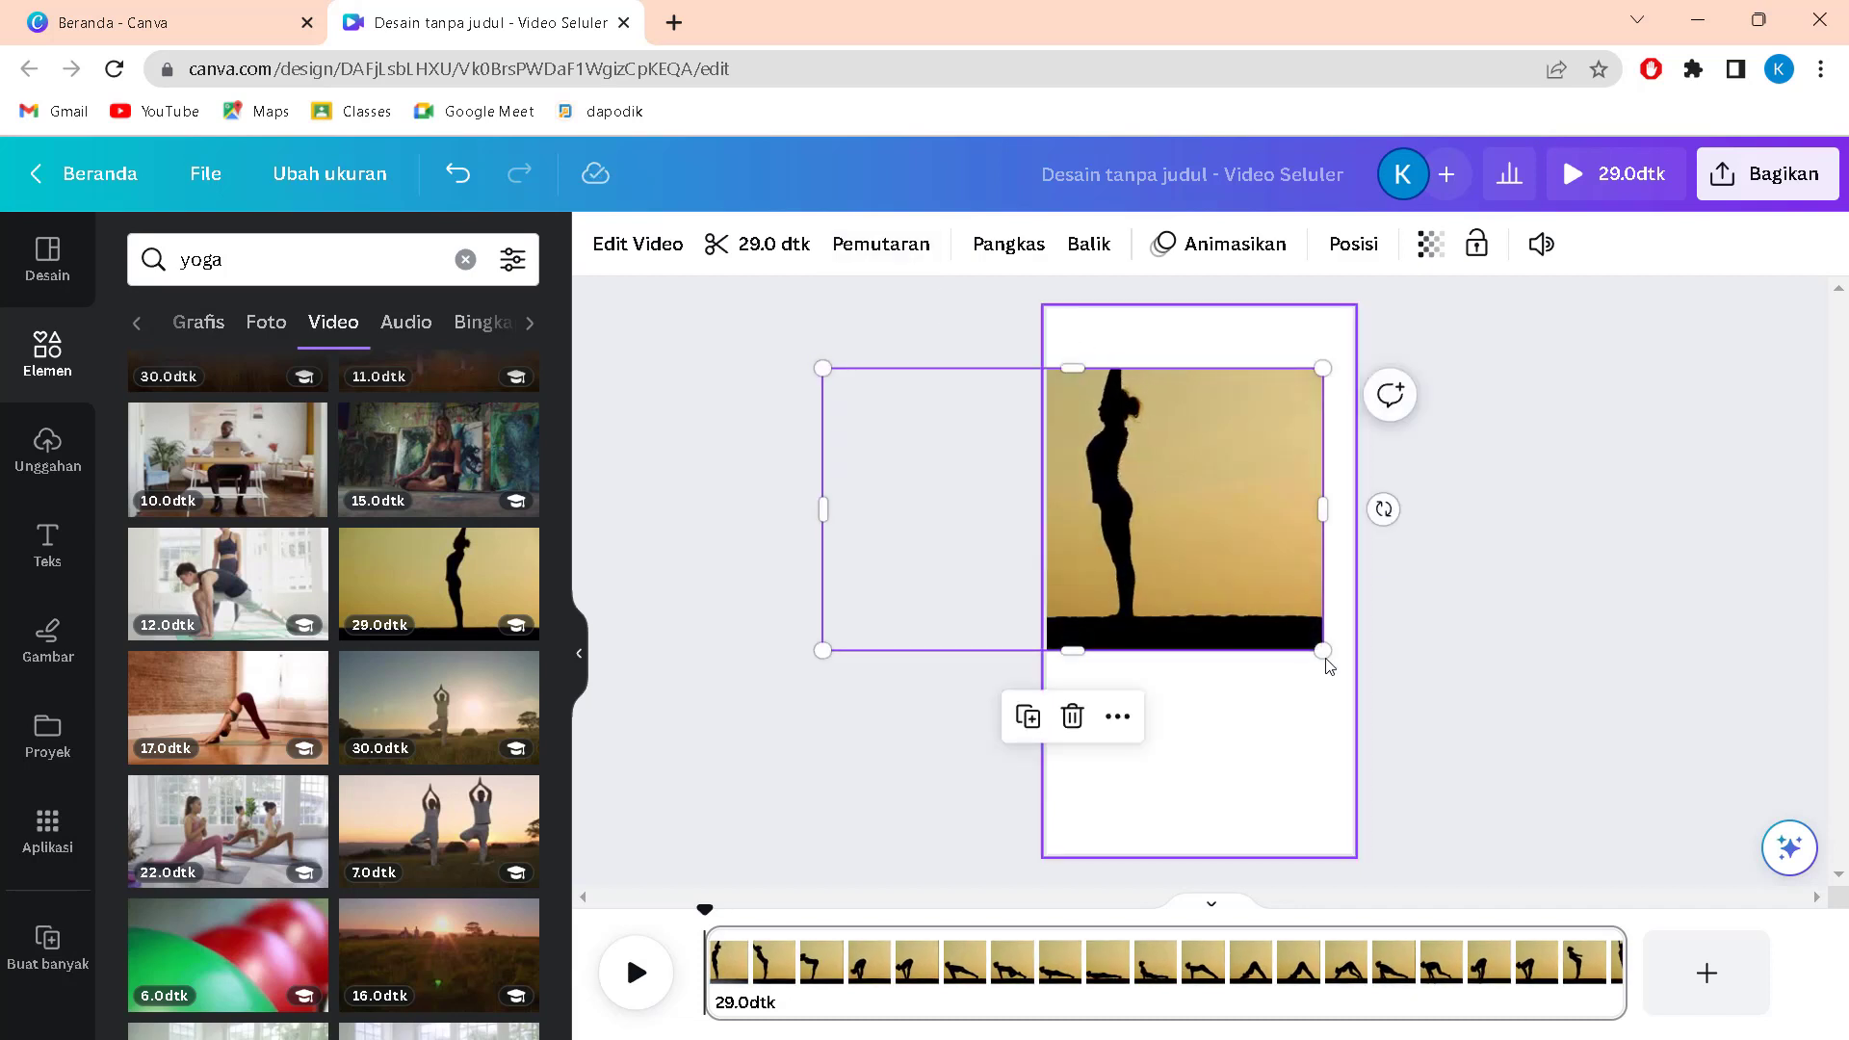
drag(1323, 651, 1693, 858)
drag(823, 368, 735, 301)
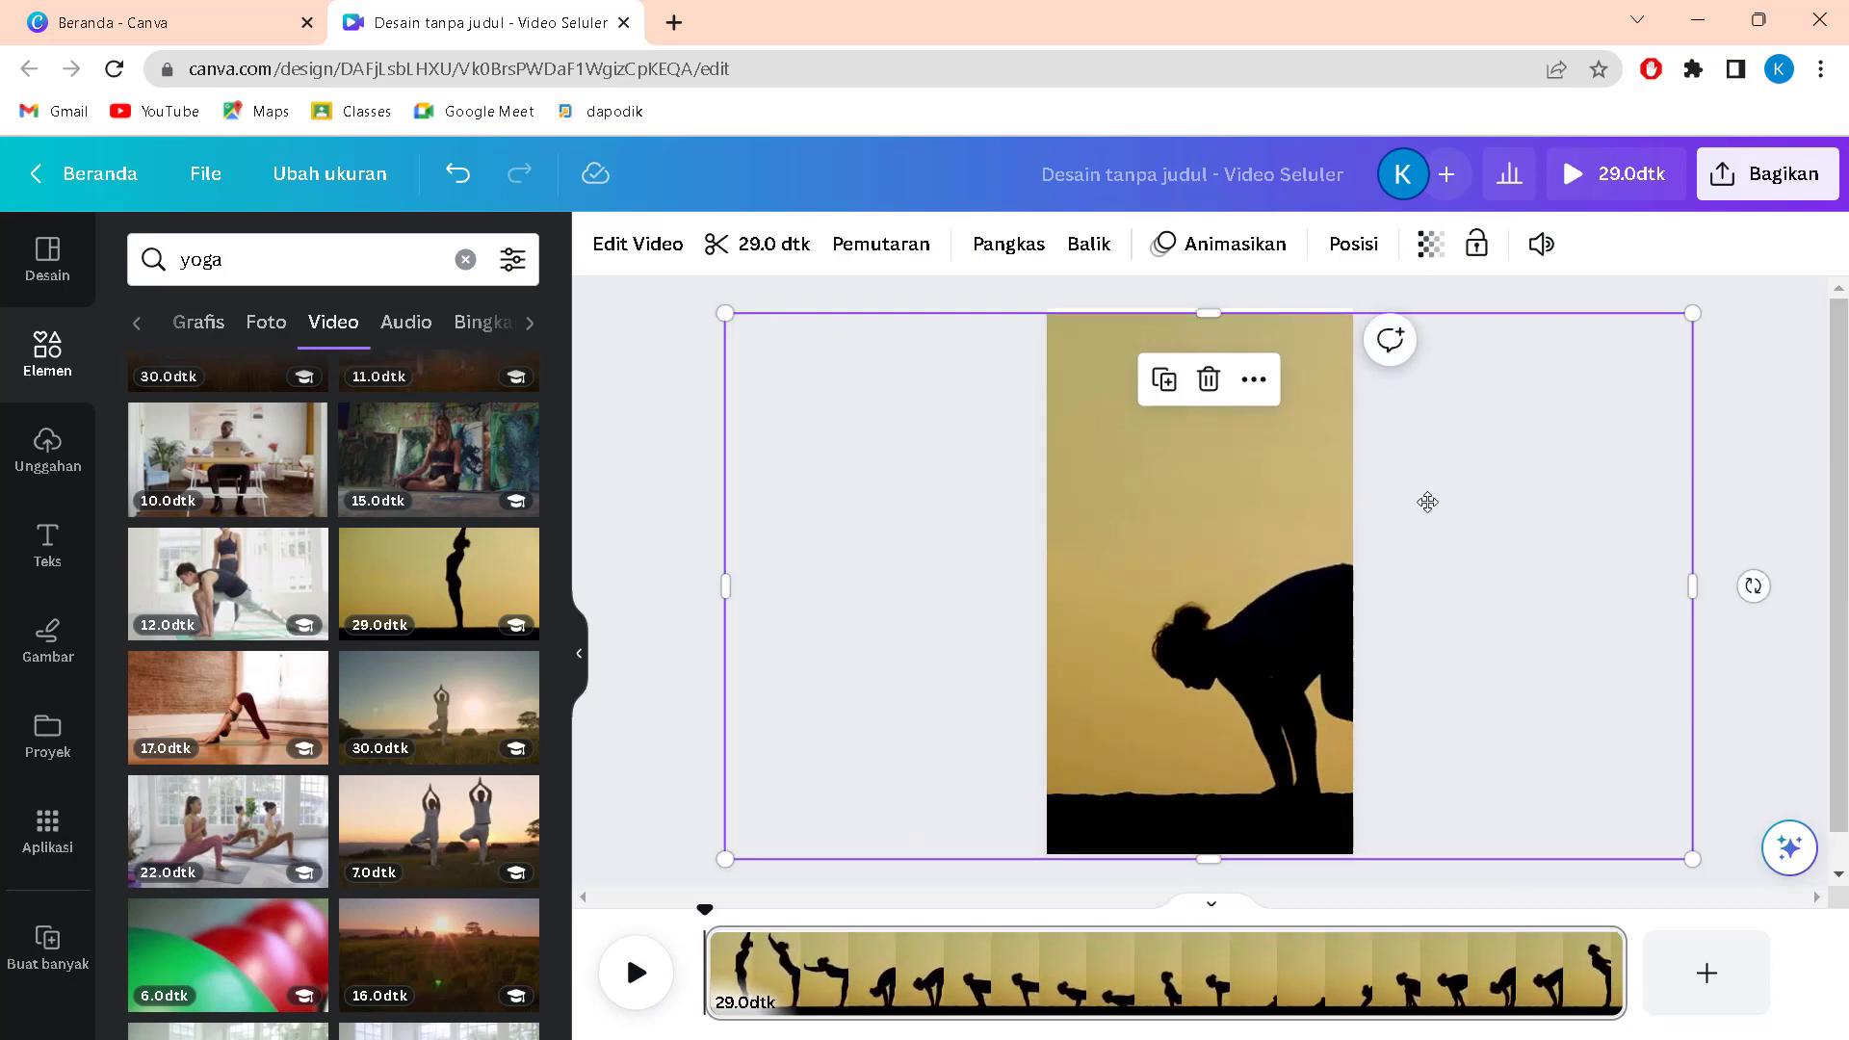
drag(1433, 501, 1345, 498)
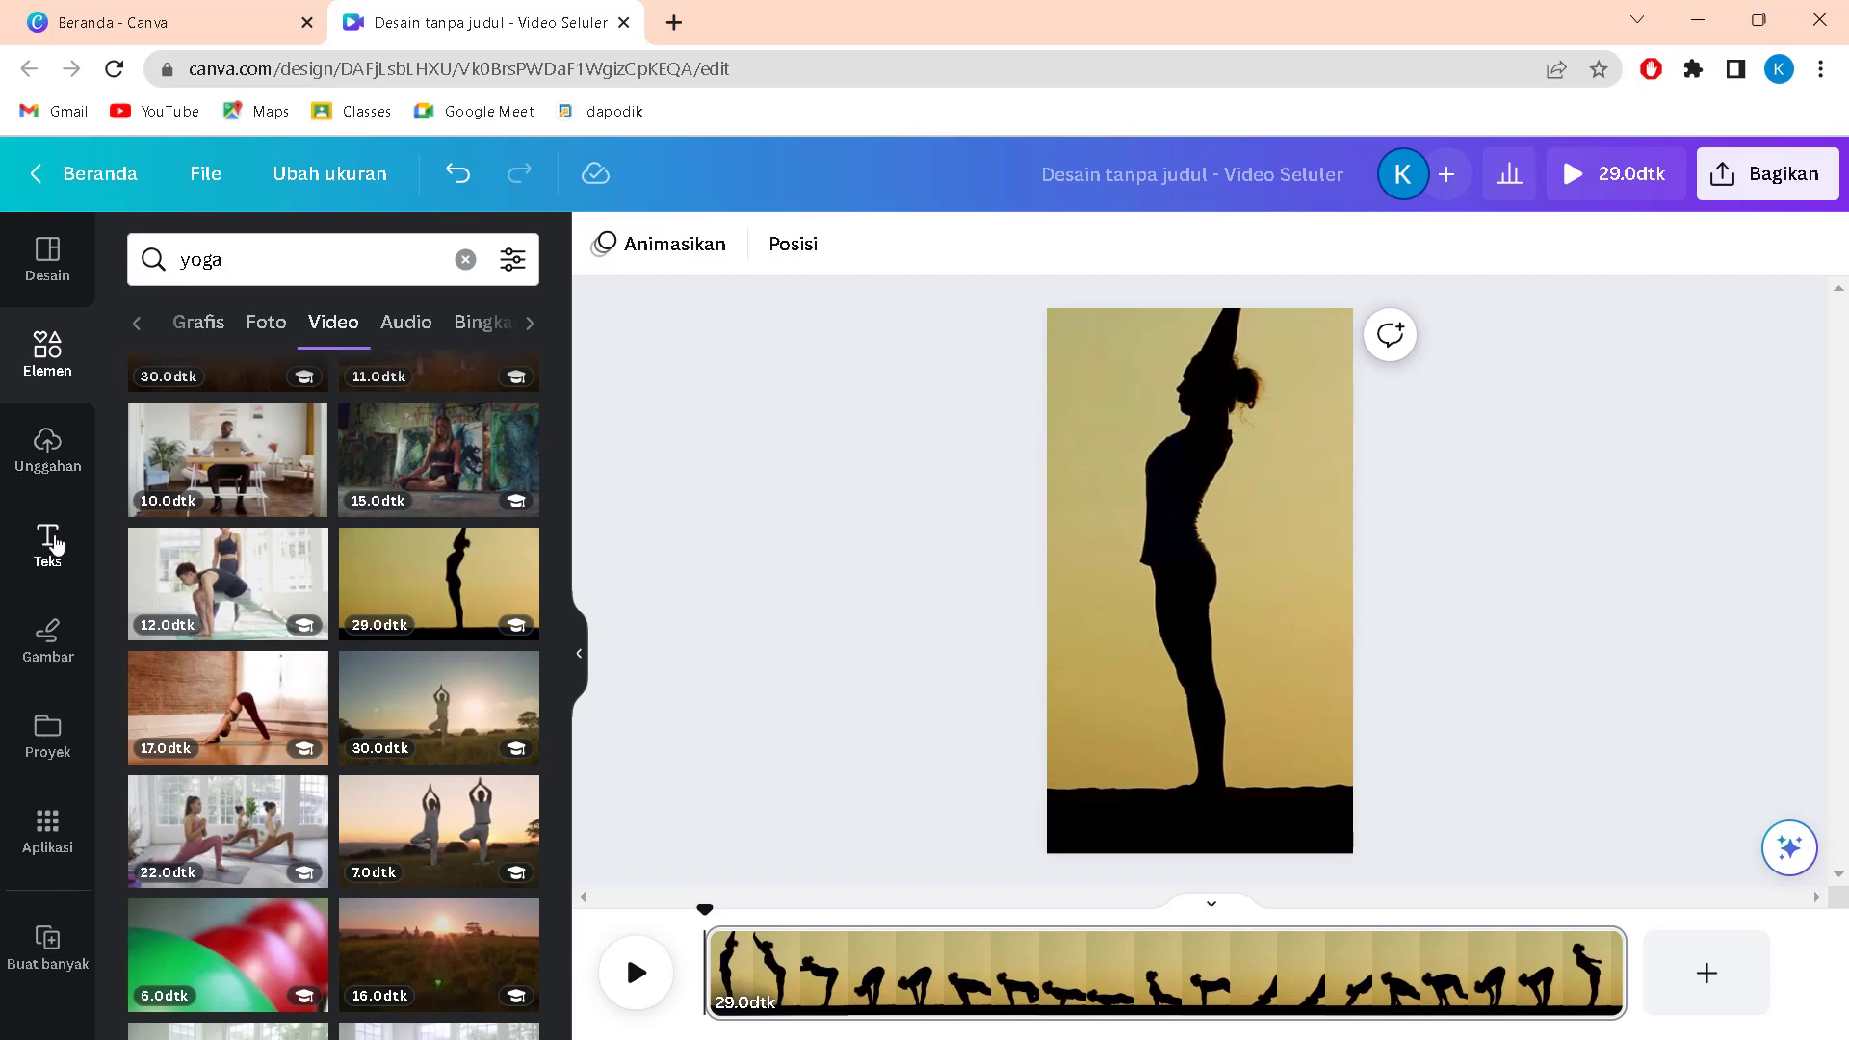
- Add a subheading reading "Kata Motivasi" over the figure's torso in the upper half of the page
click(49, 542)
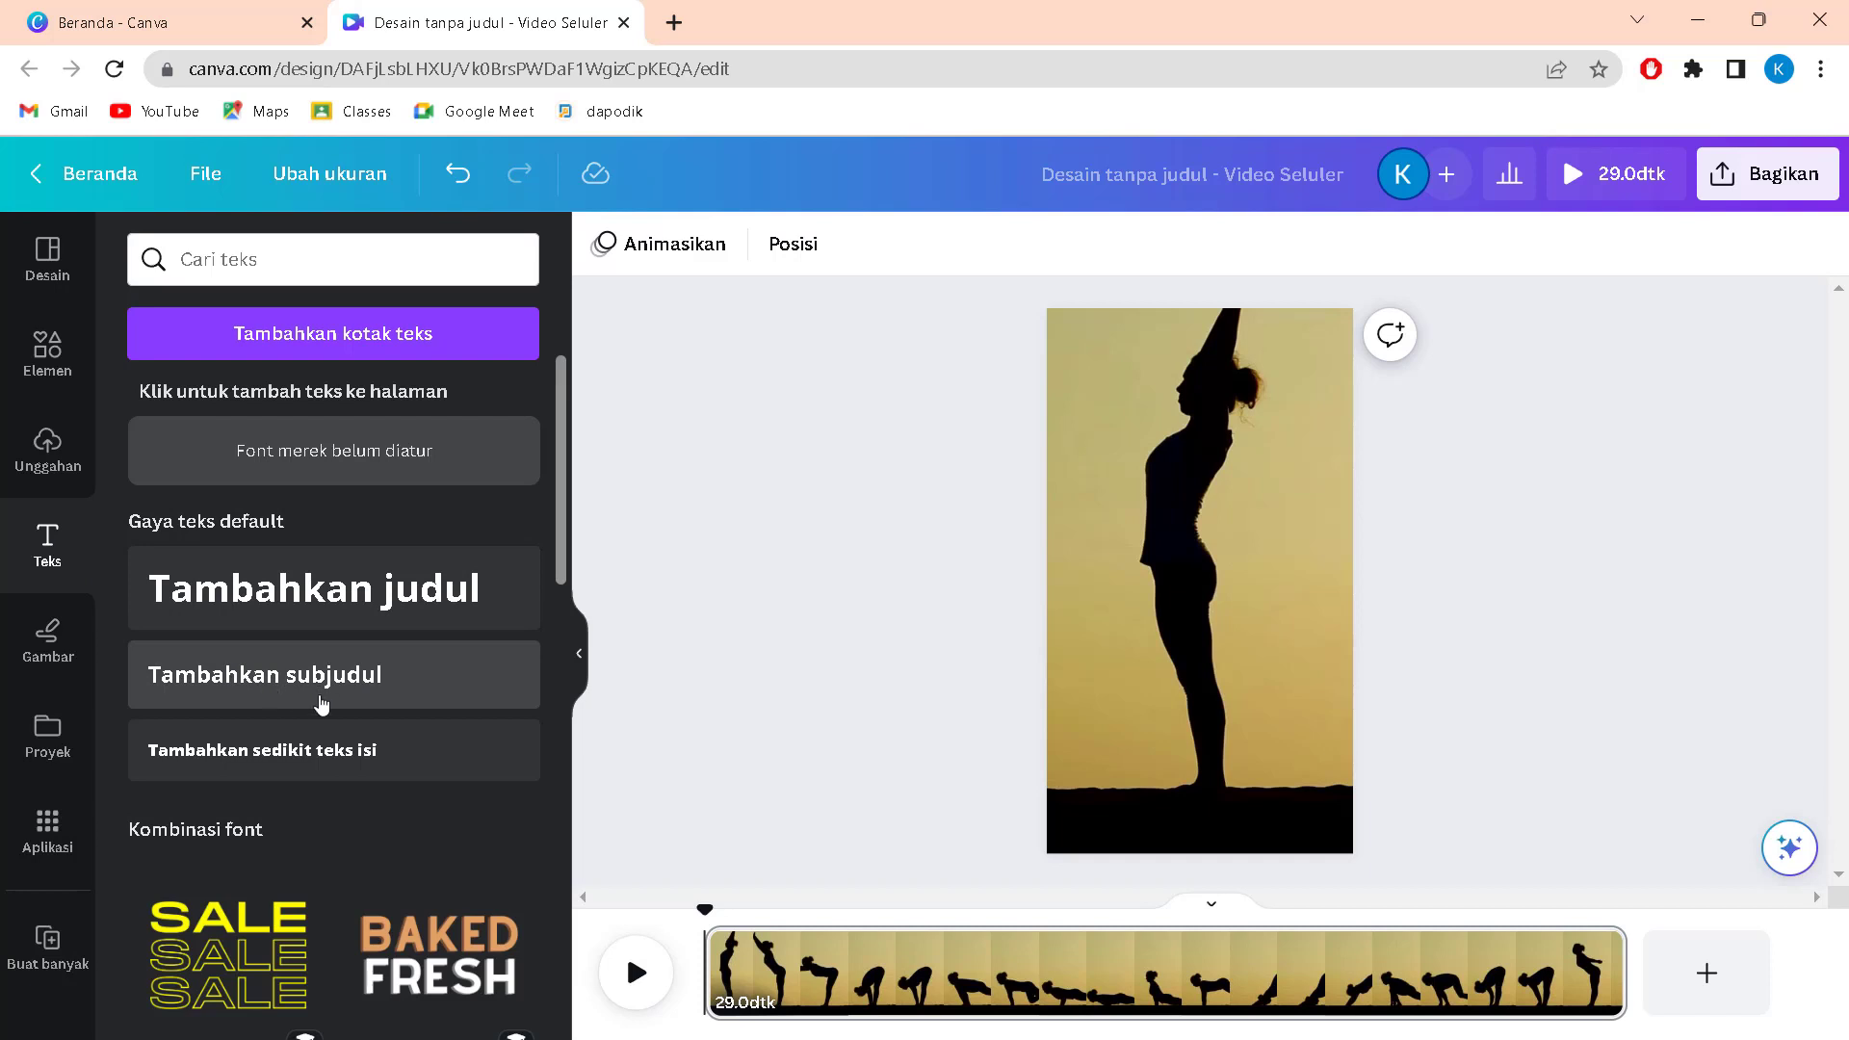
click(260, 686)
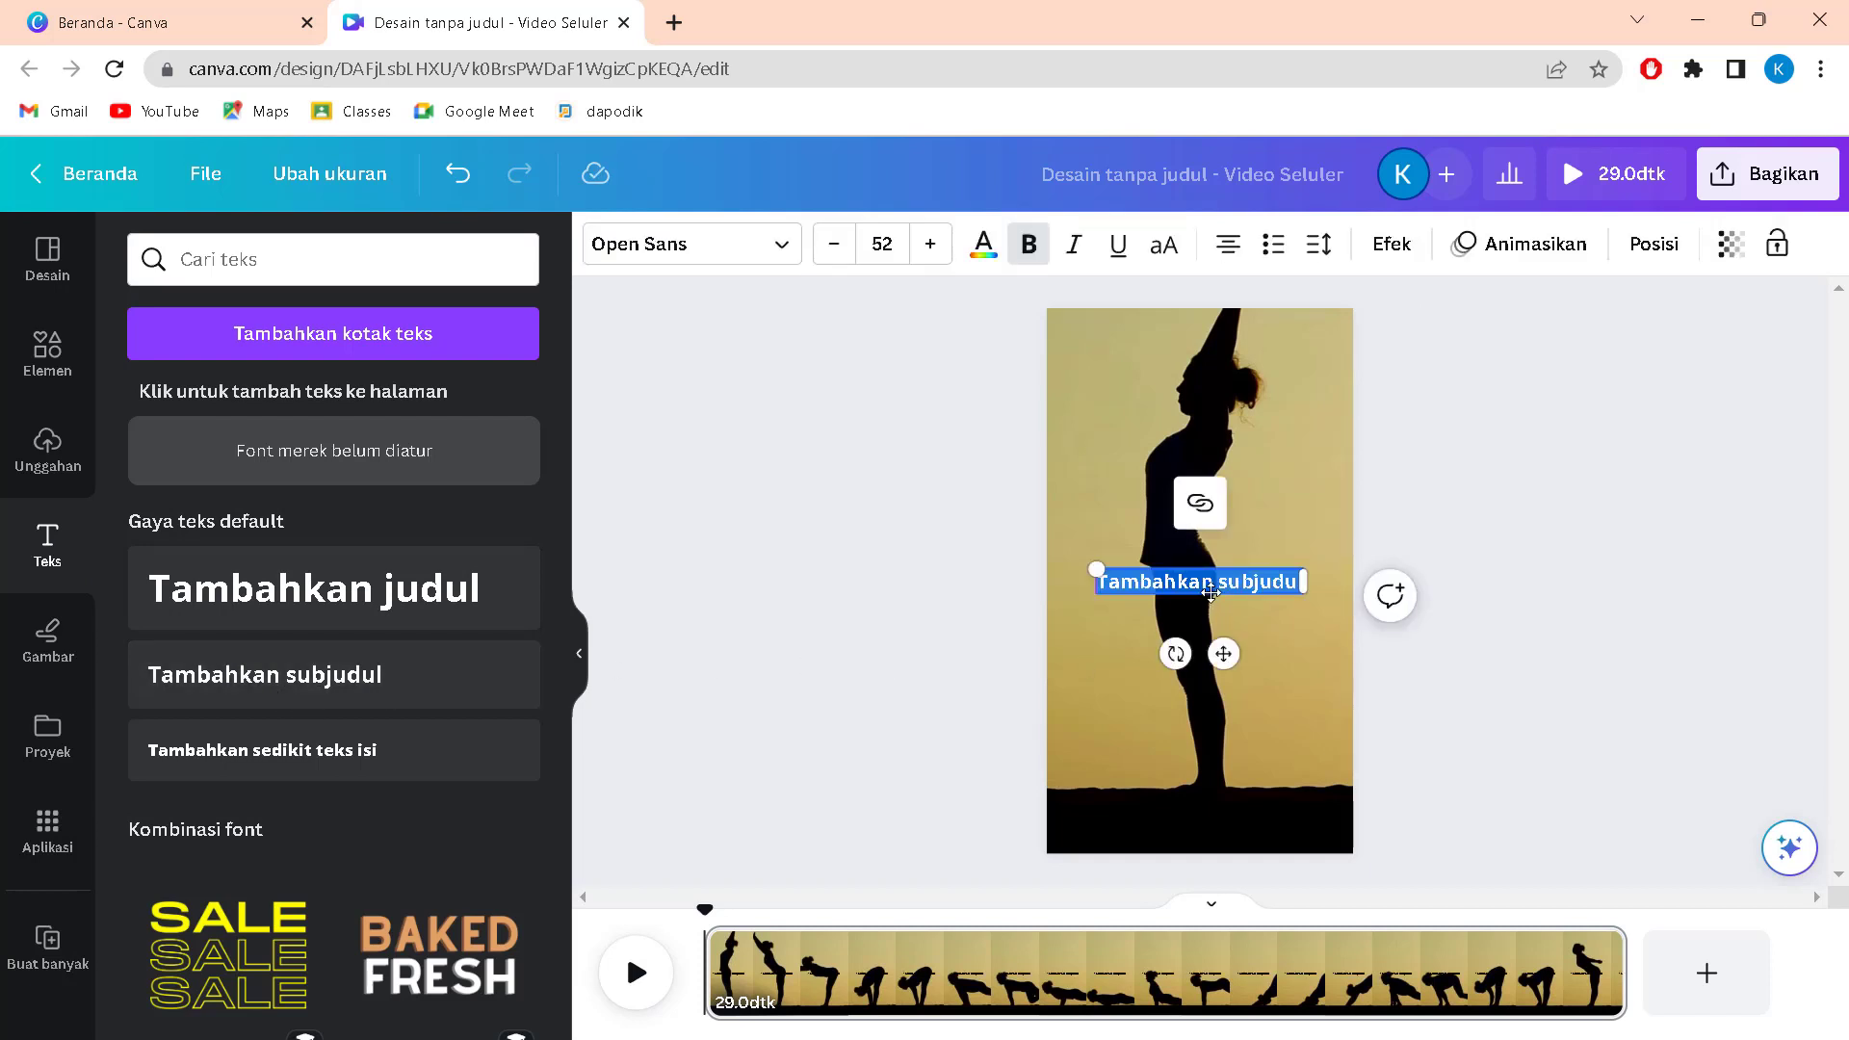
drag(1211, 591, 1212, 491)
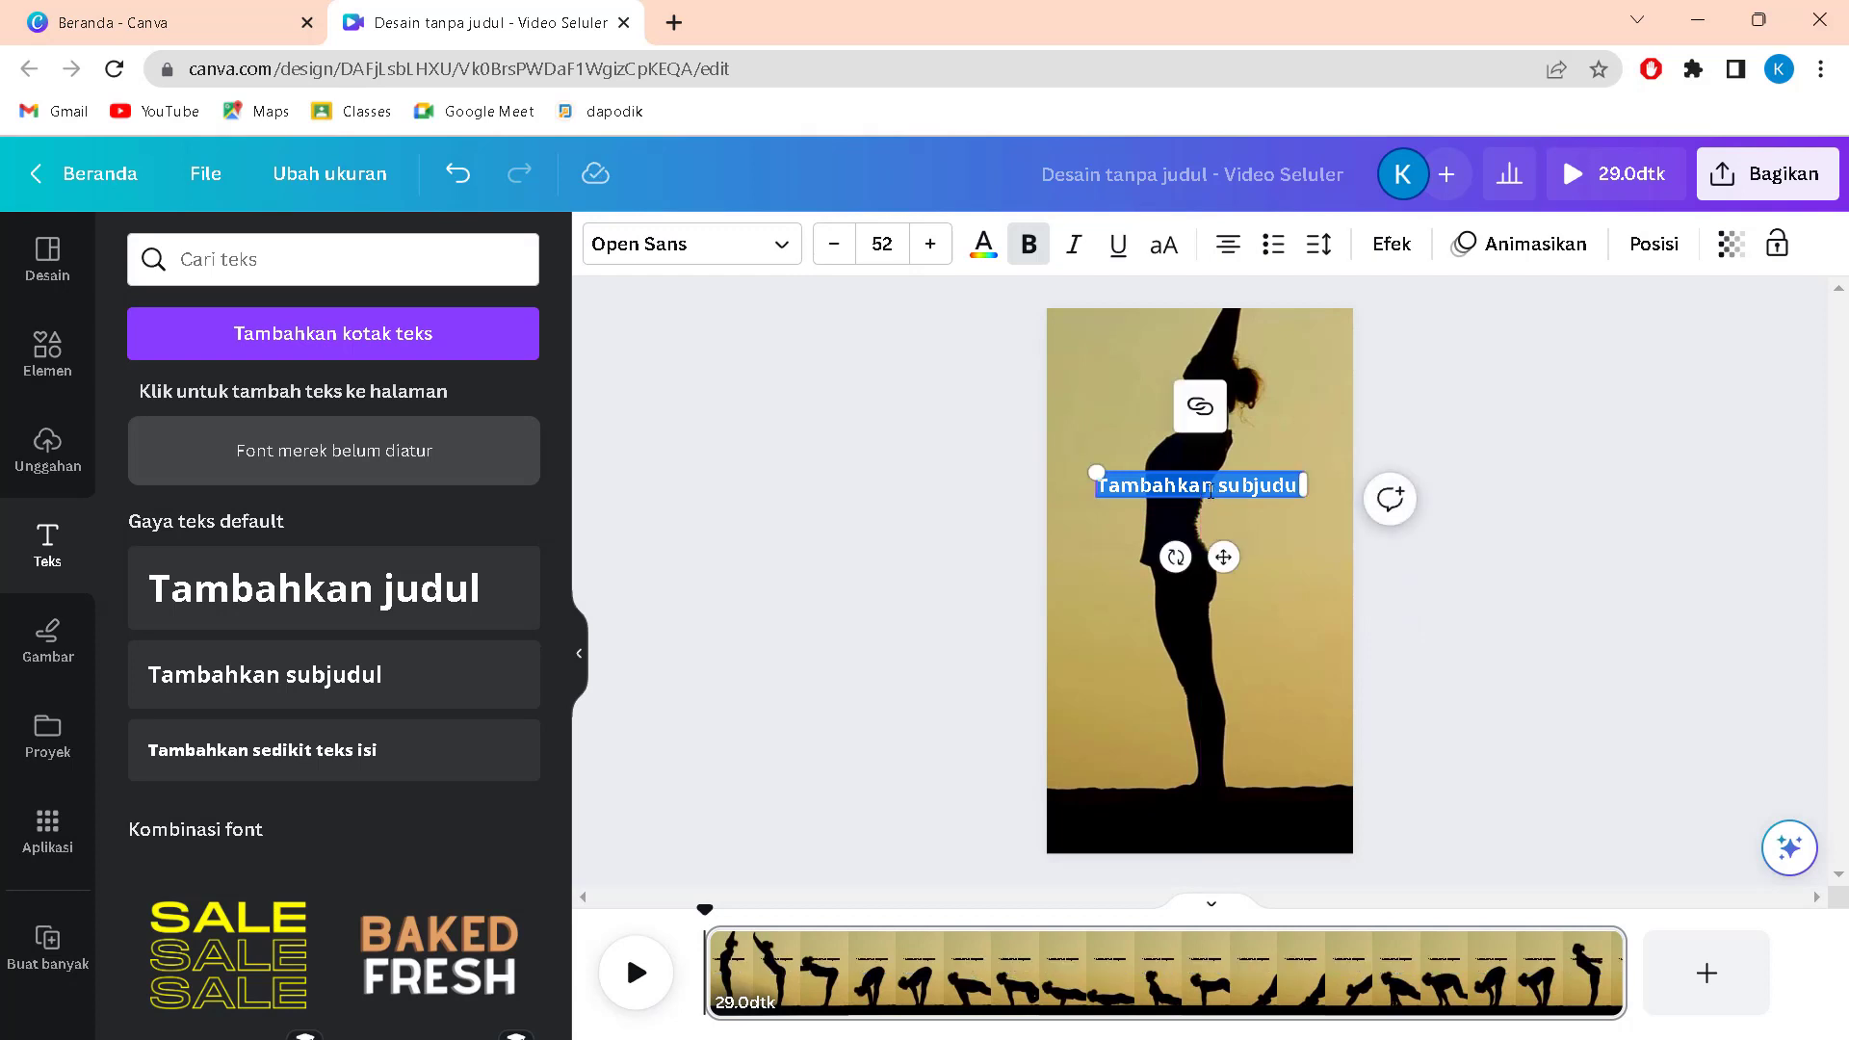
click(1212, 488)
double_click(1235, 498)
text(Yoga)
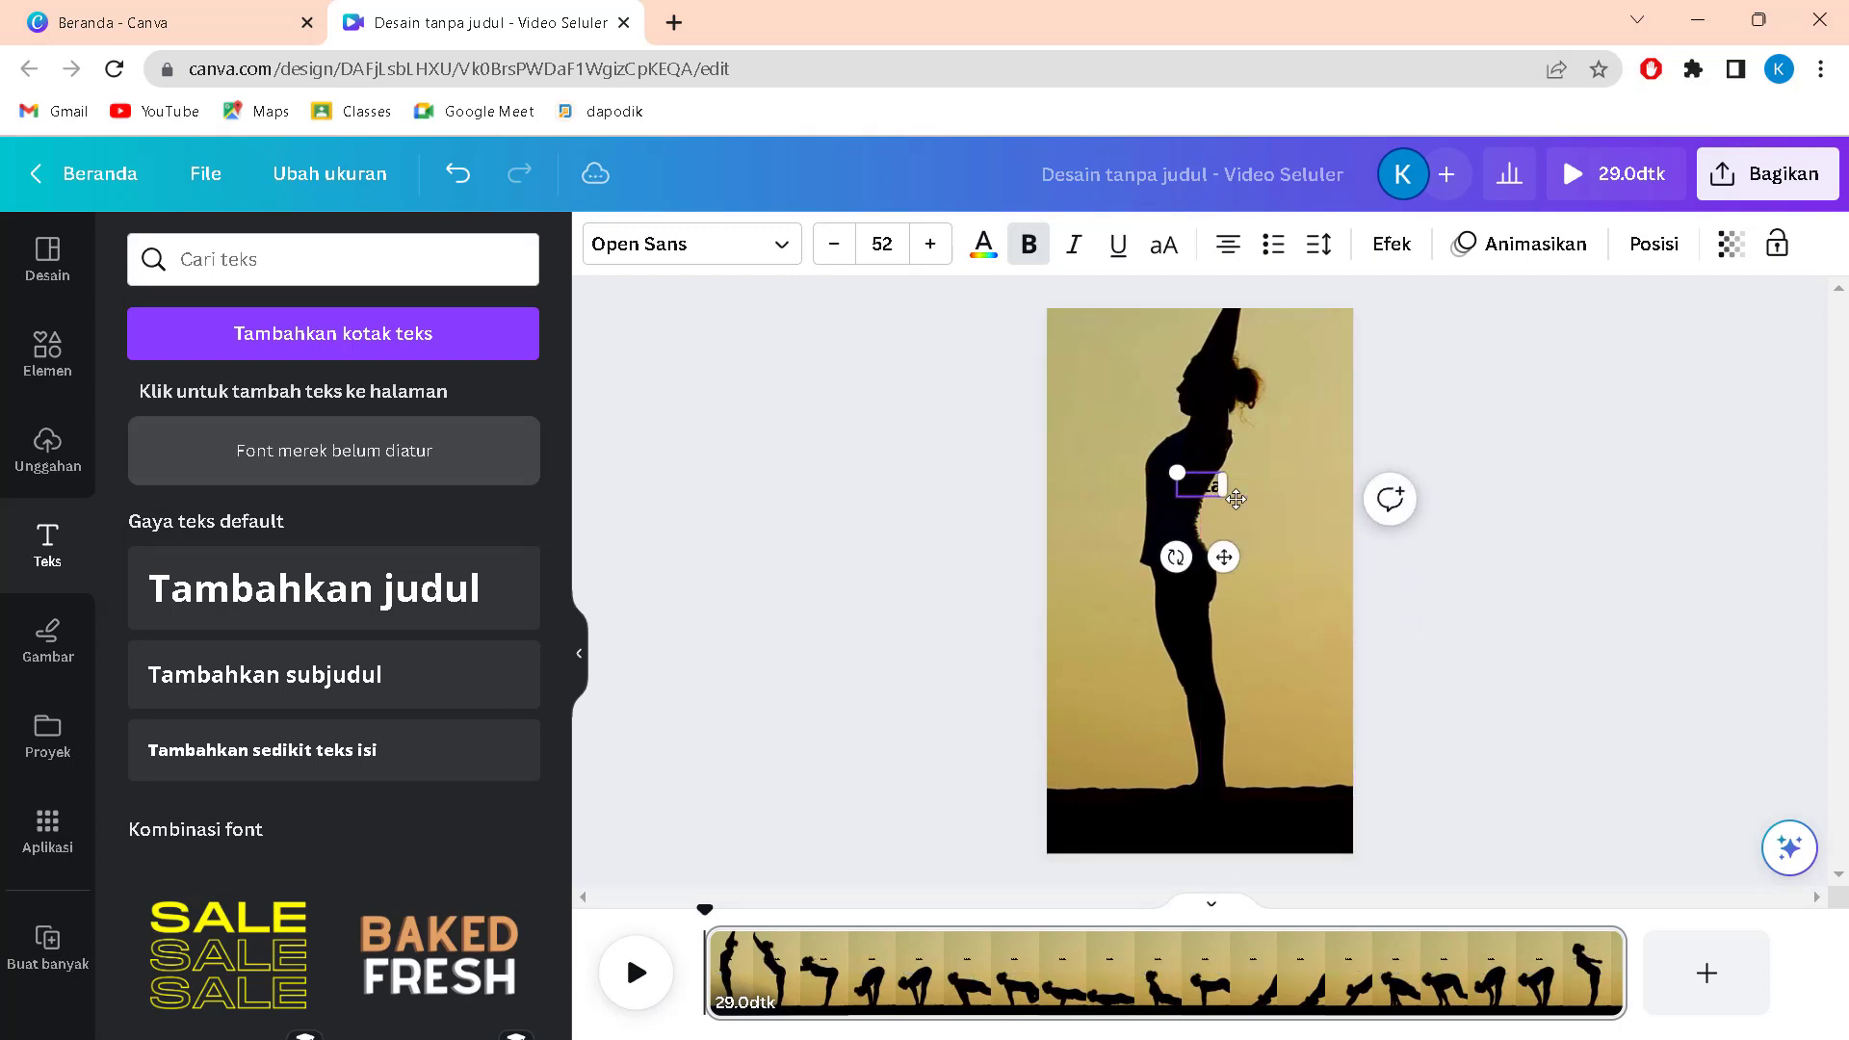
text( Motivas)
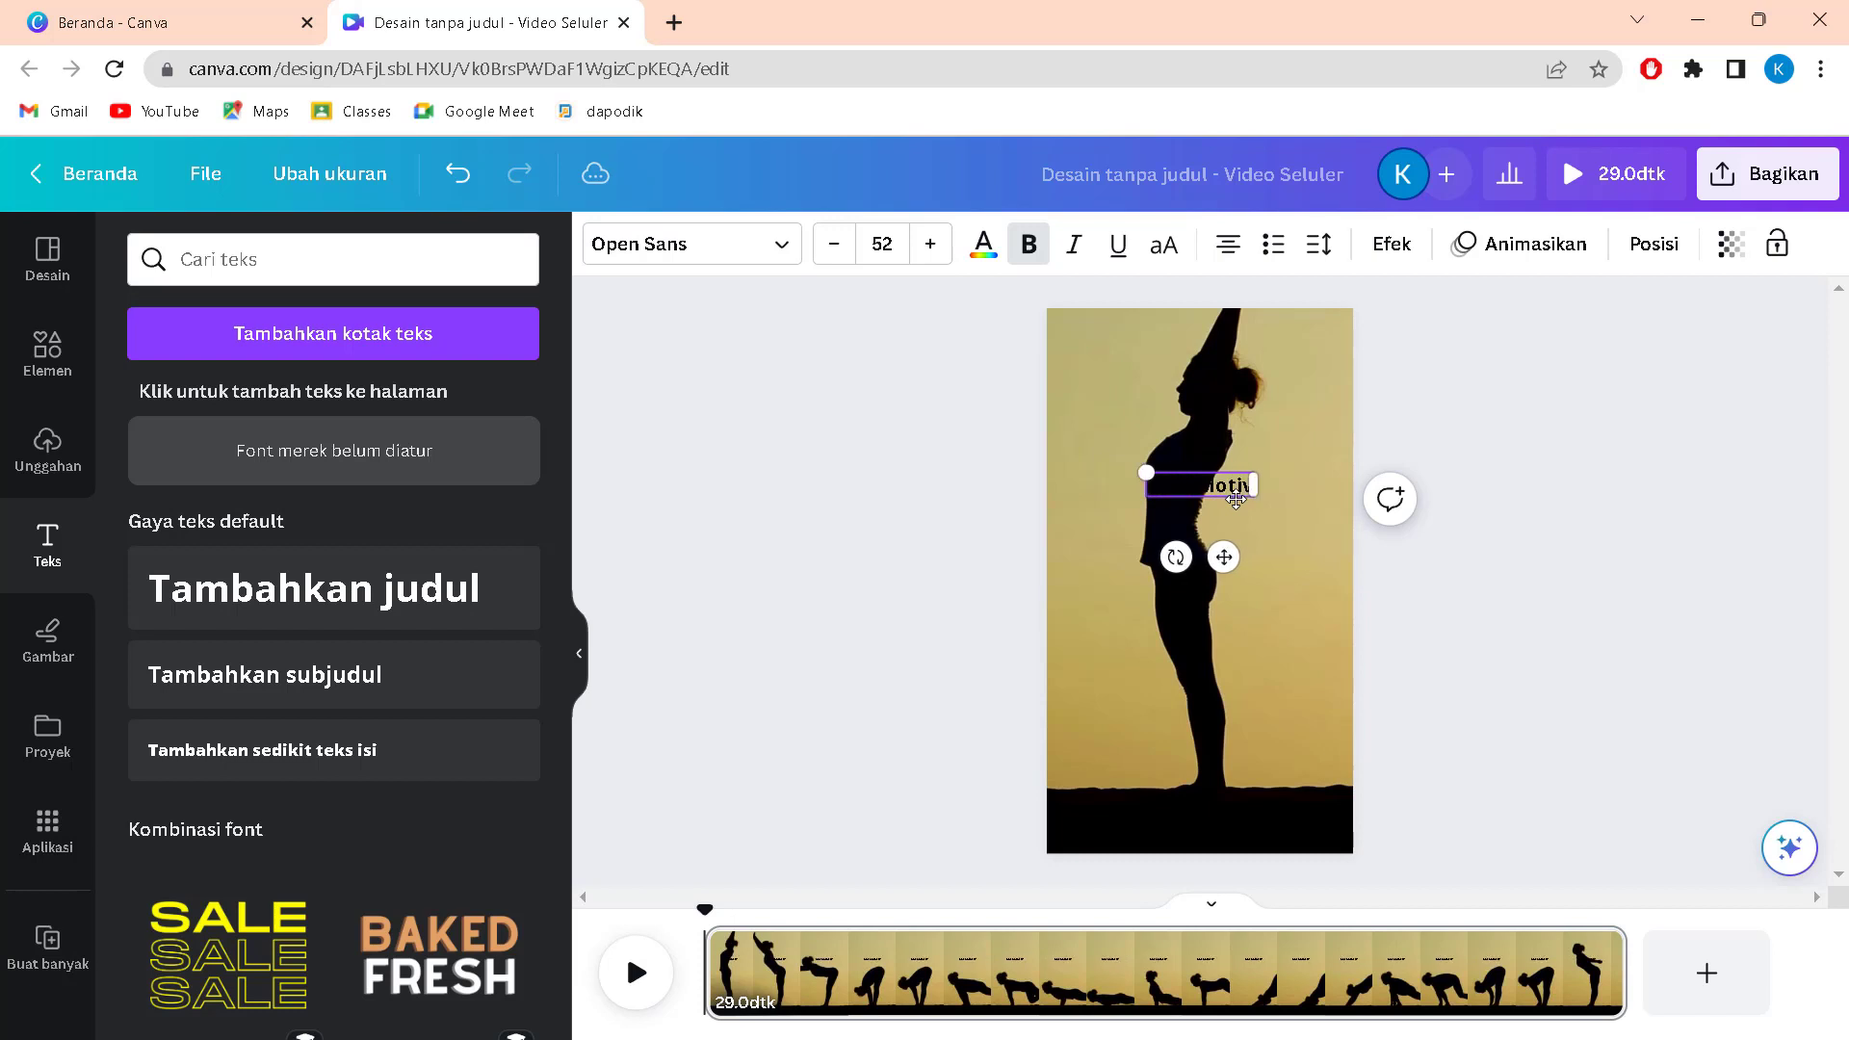
key(BackSpace)
text(as)
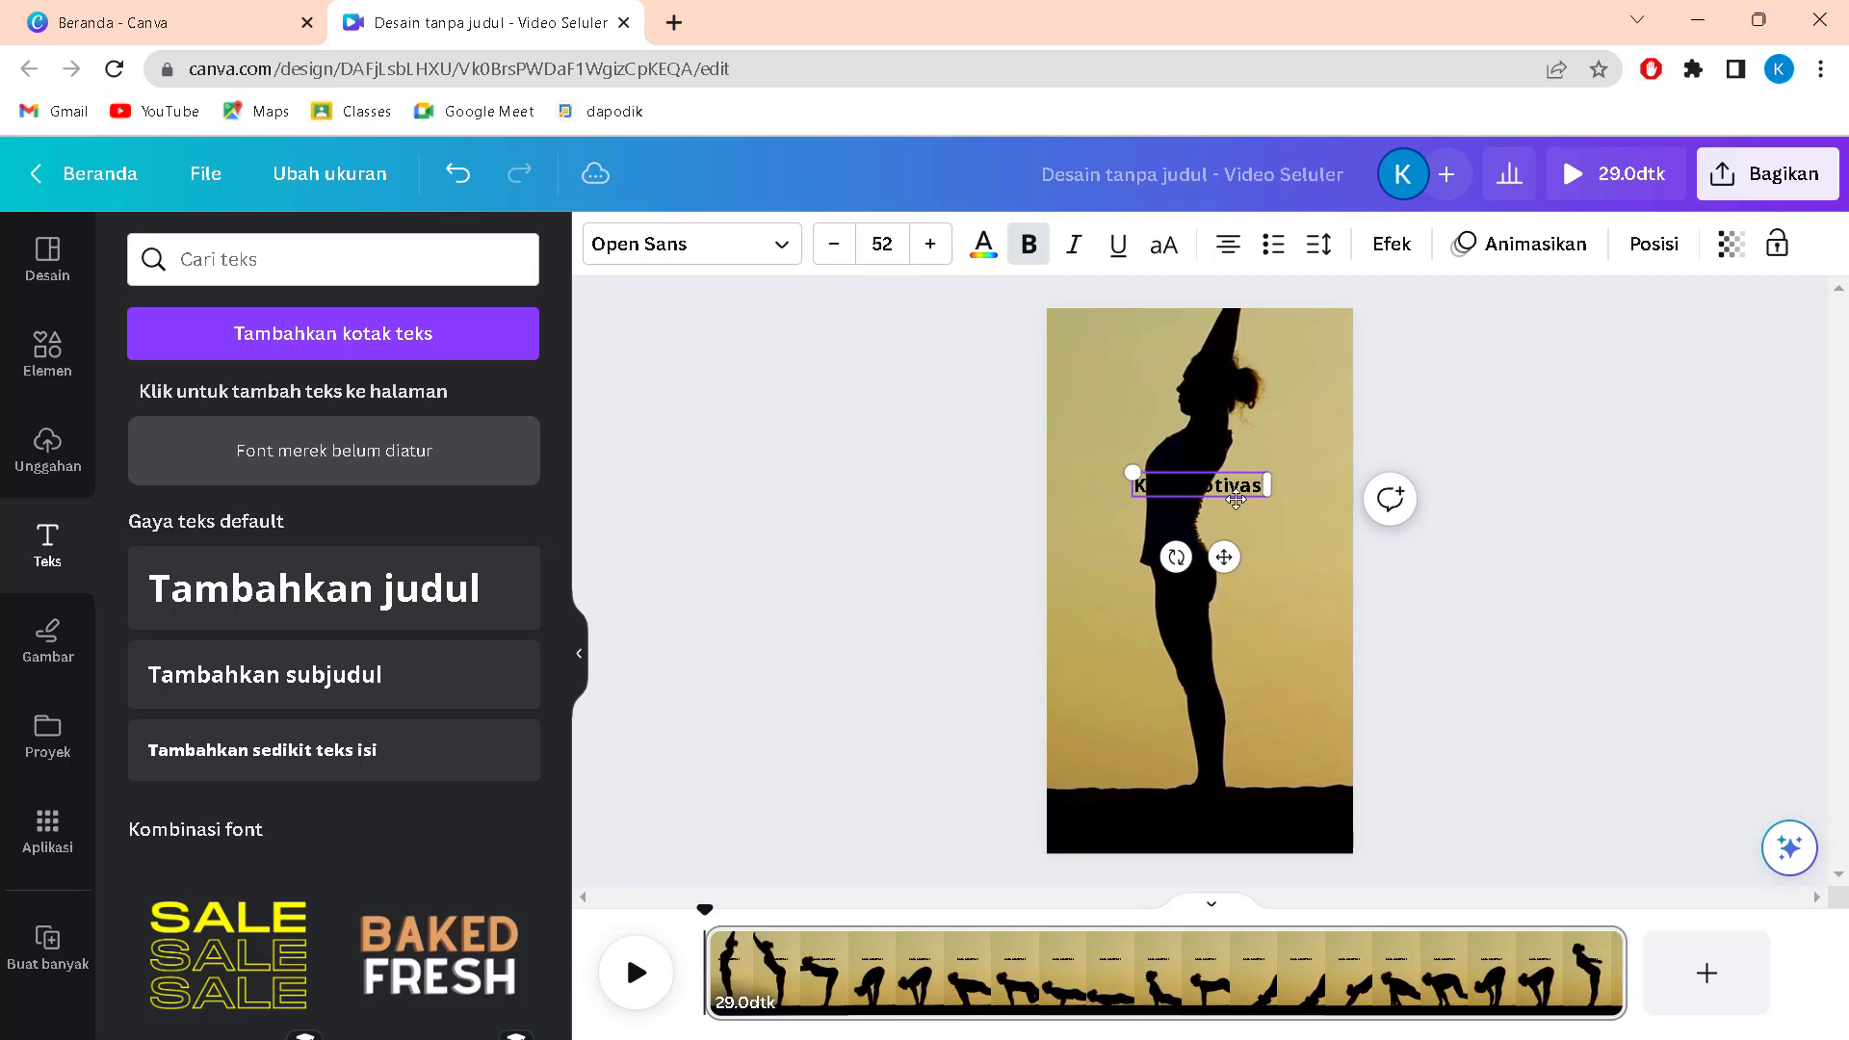
click(1548, 456)
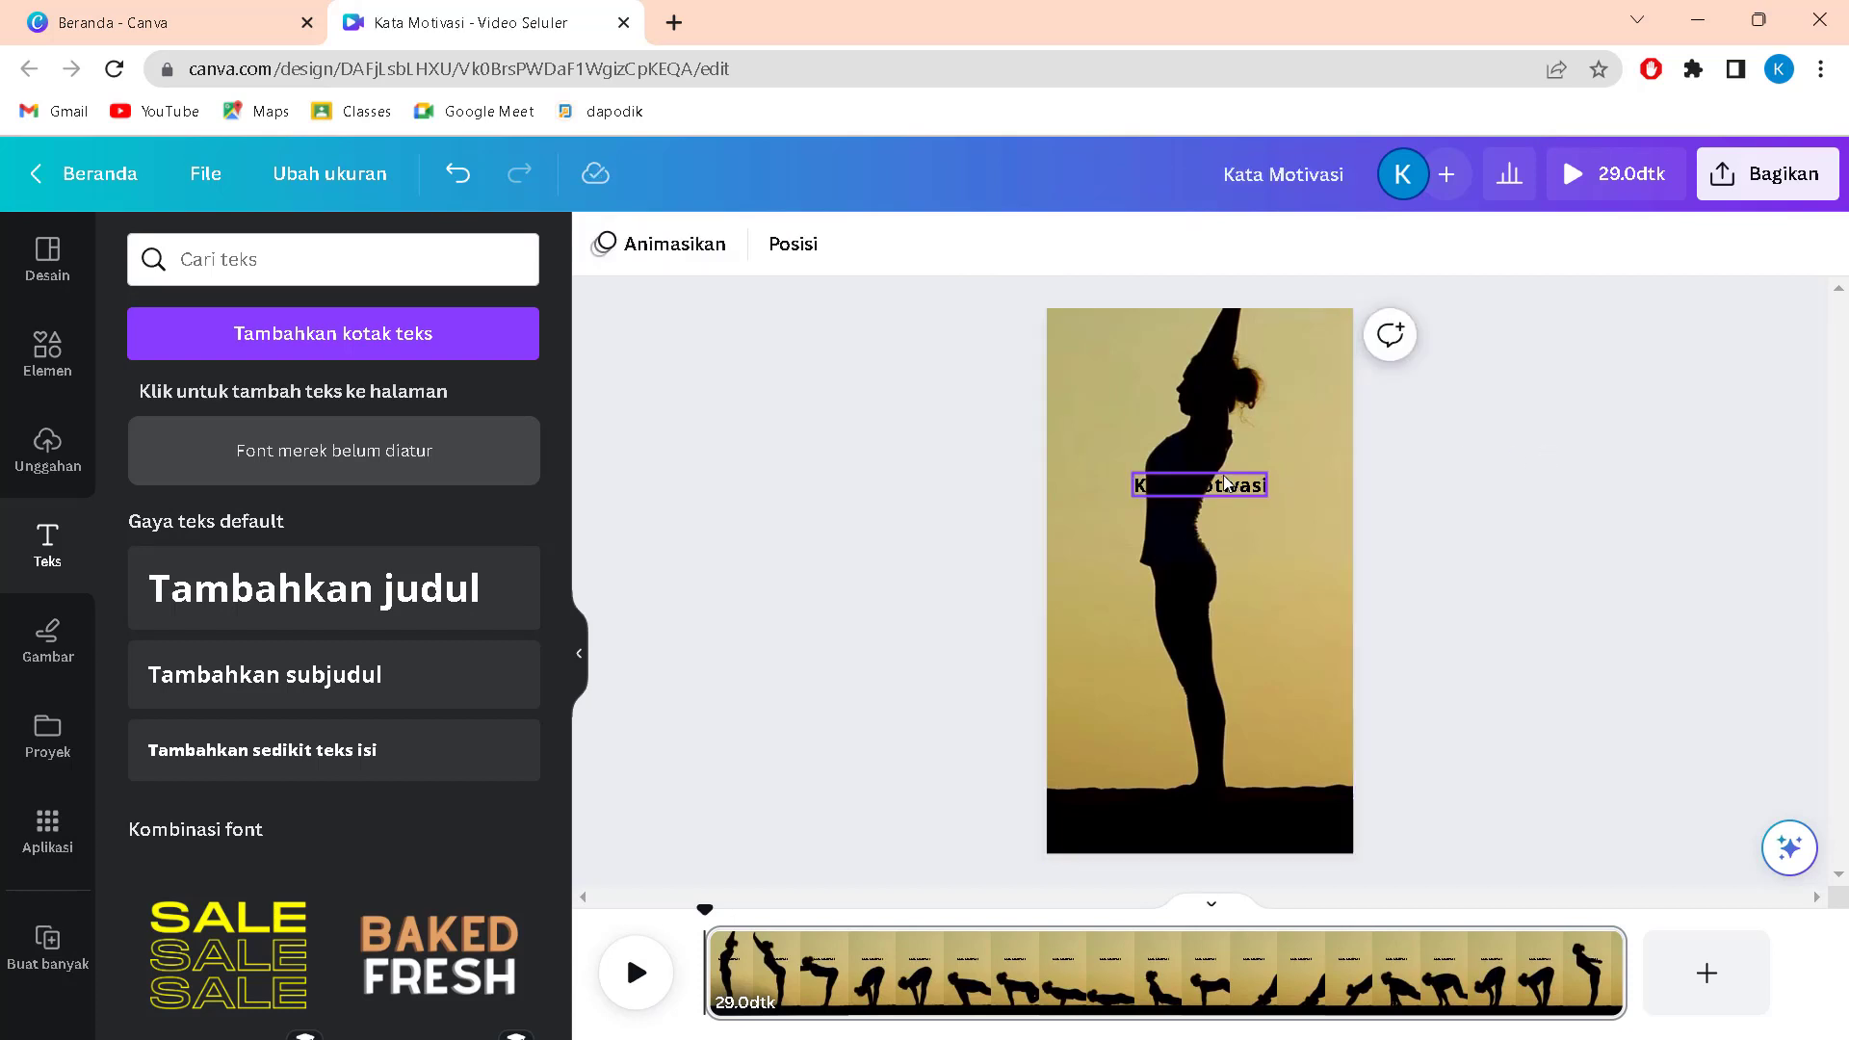
- Apply the Latar Belakang text effect to "Kata Motivasi" with white (#ffffff) as its background colour
click(1204, 491)
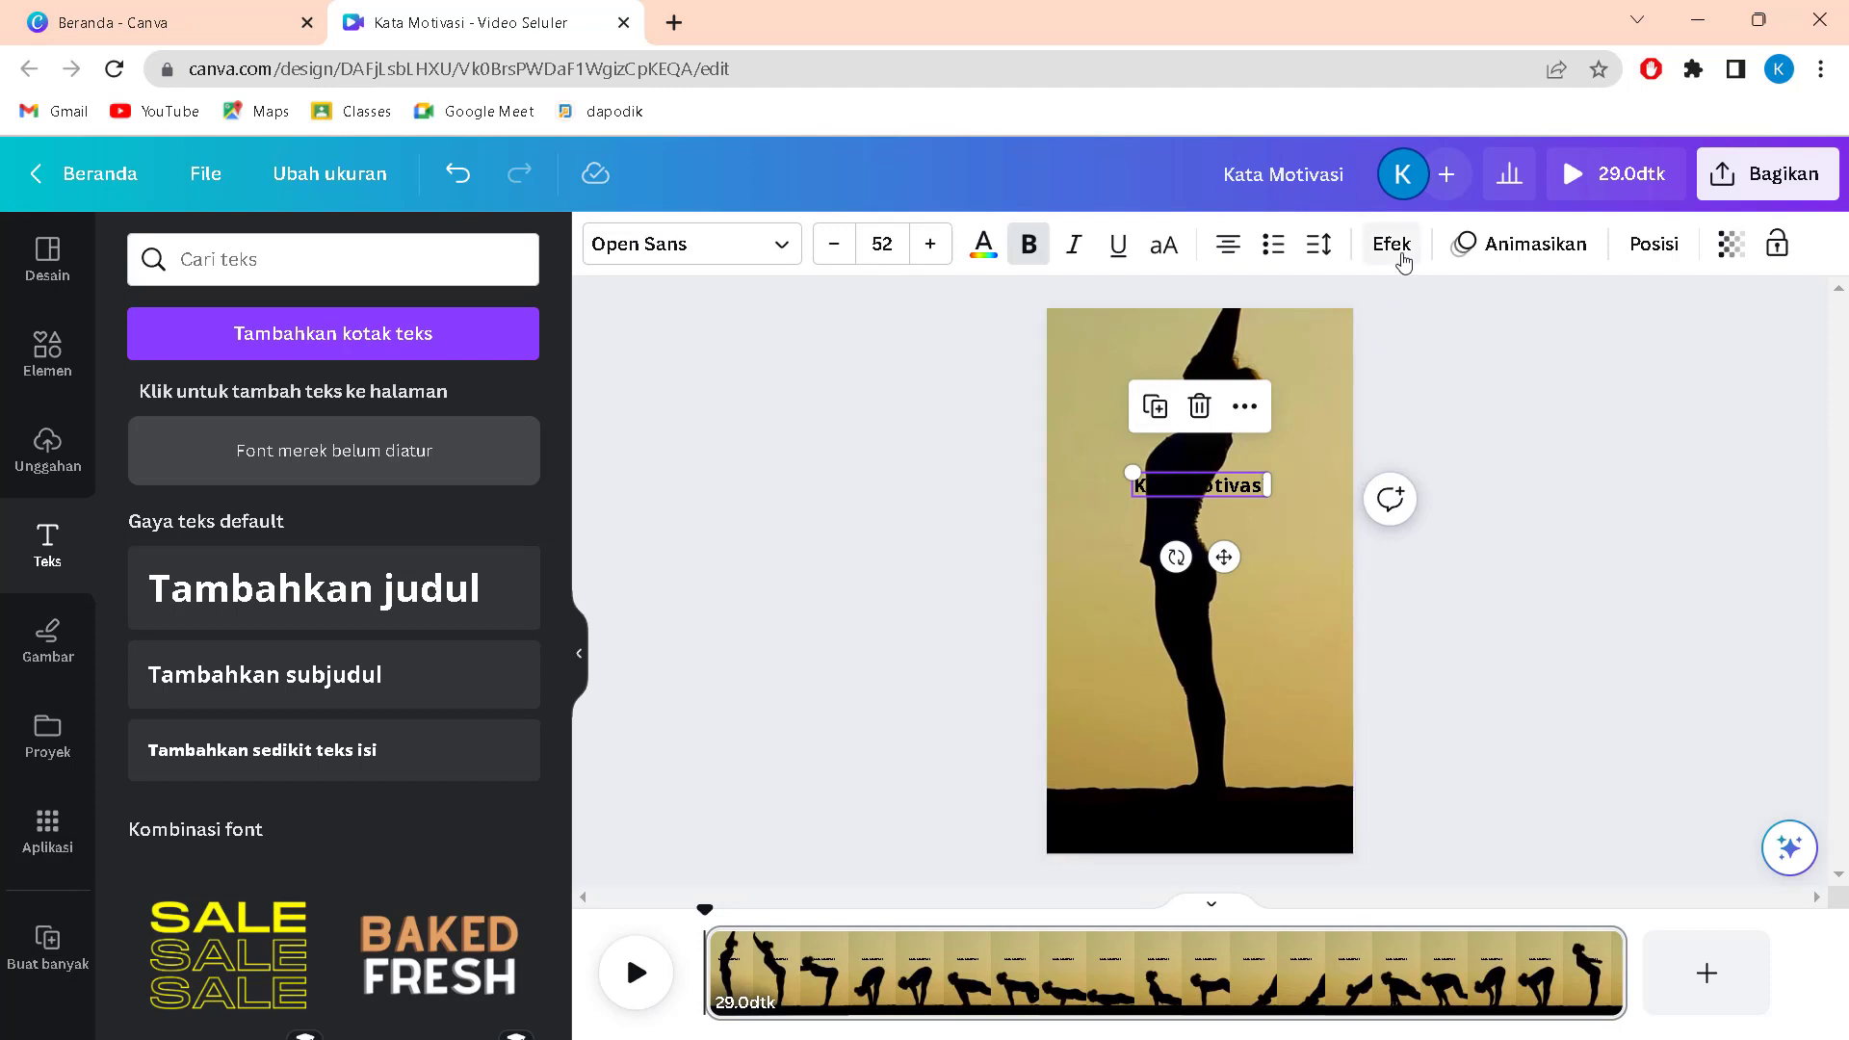
click(1397, 248)
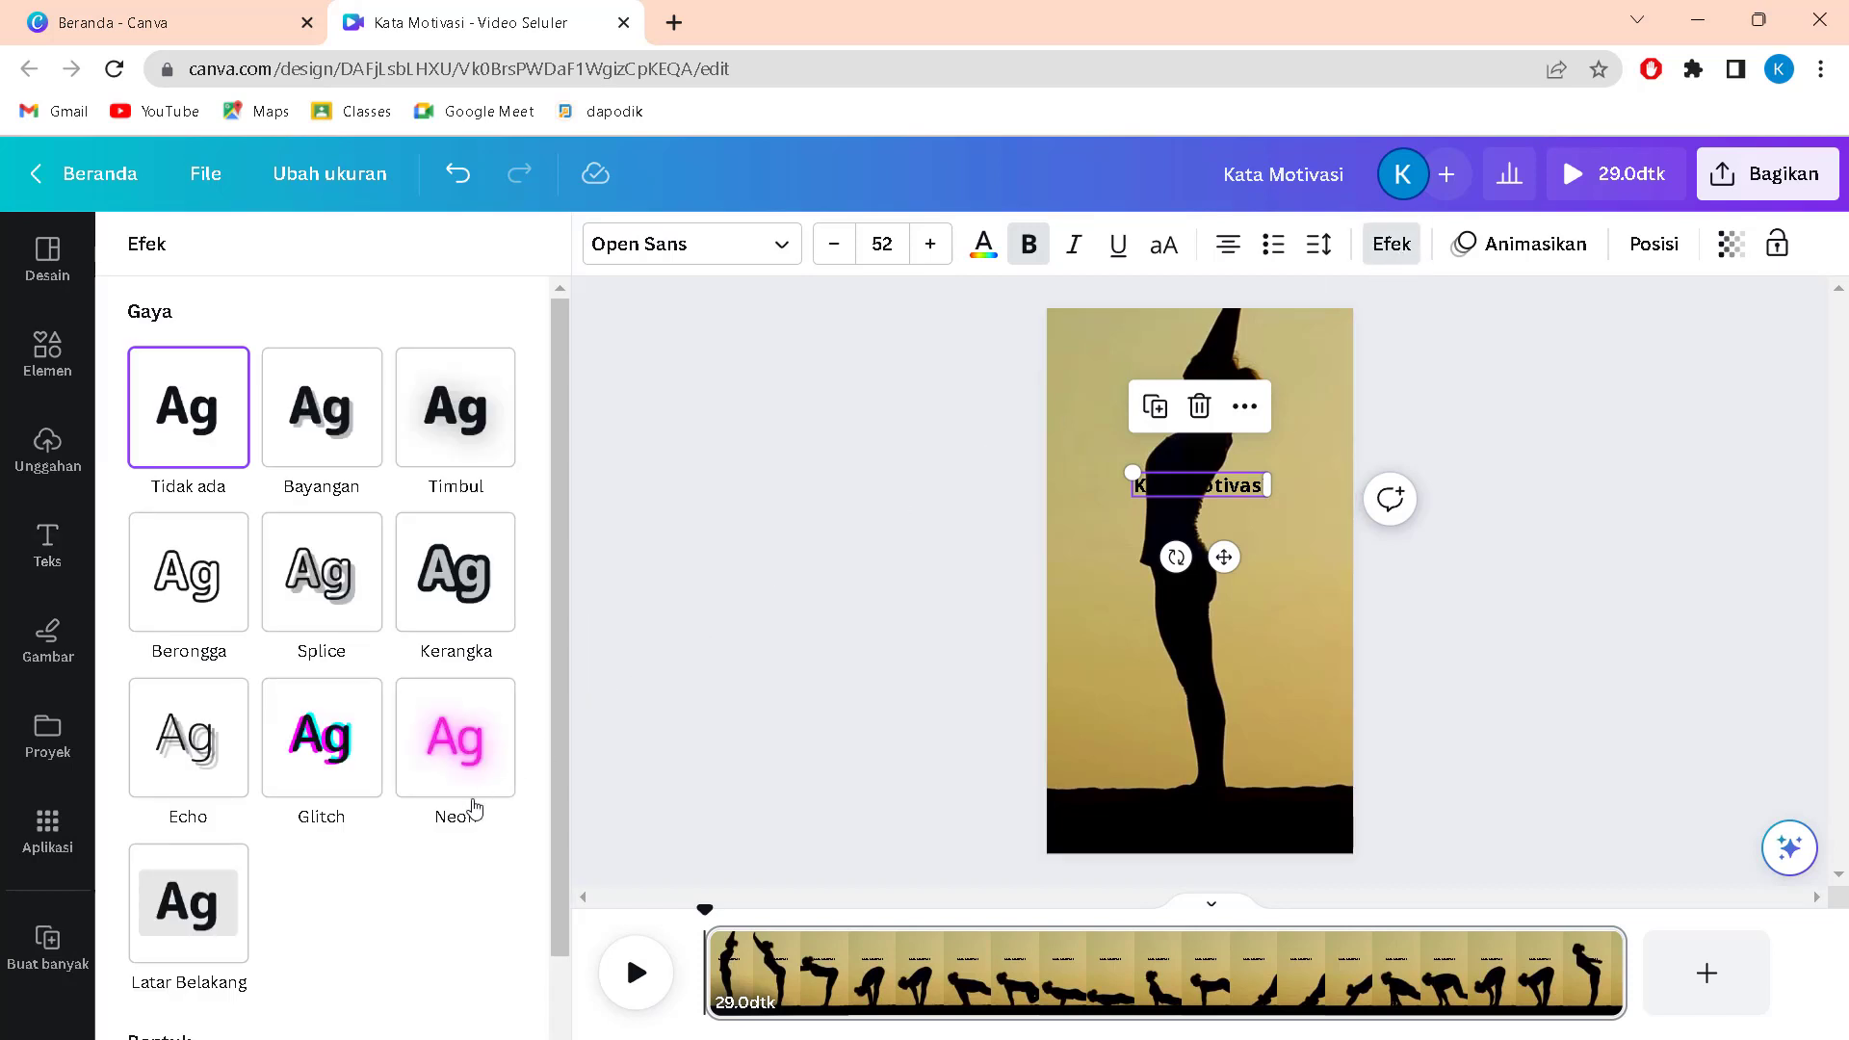
click(212, 919)
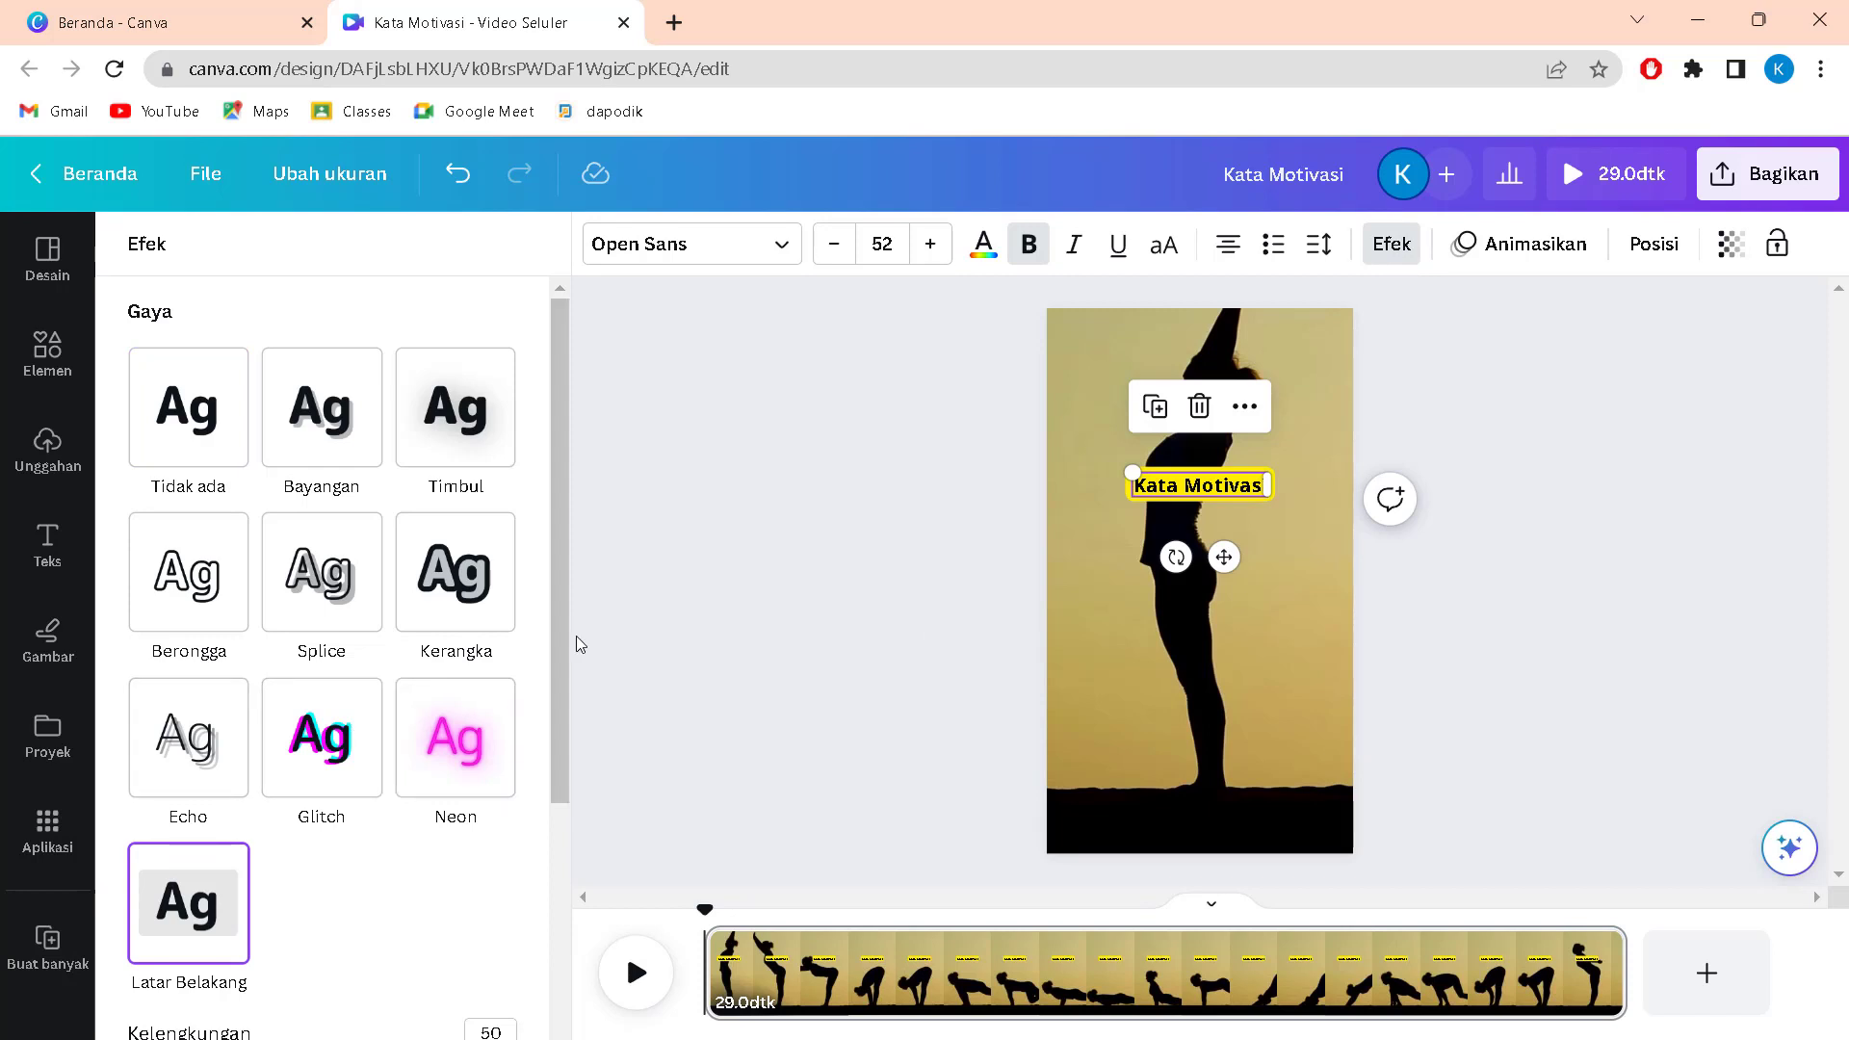
drag(565, 640, 539, 953)
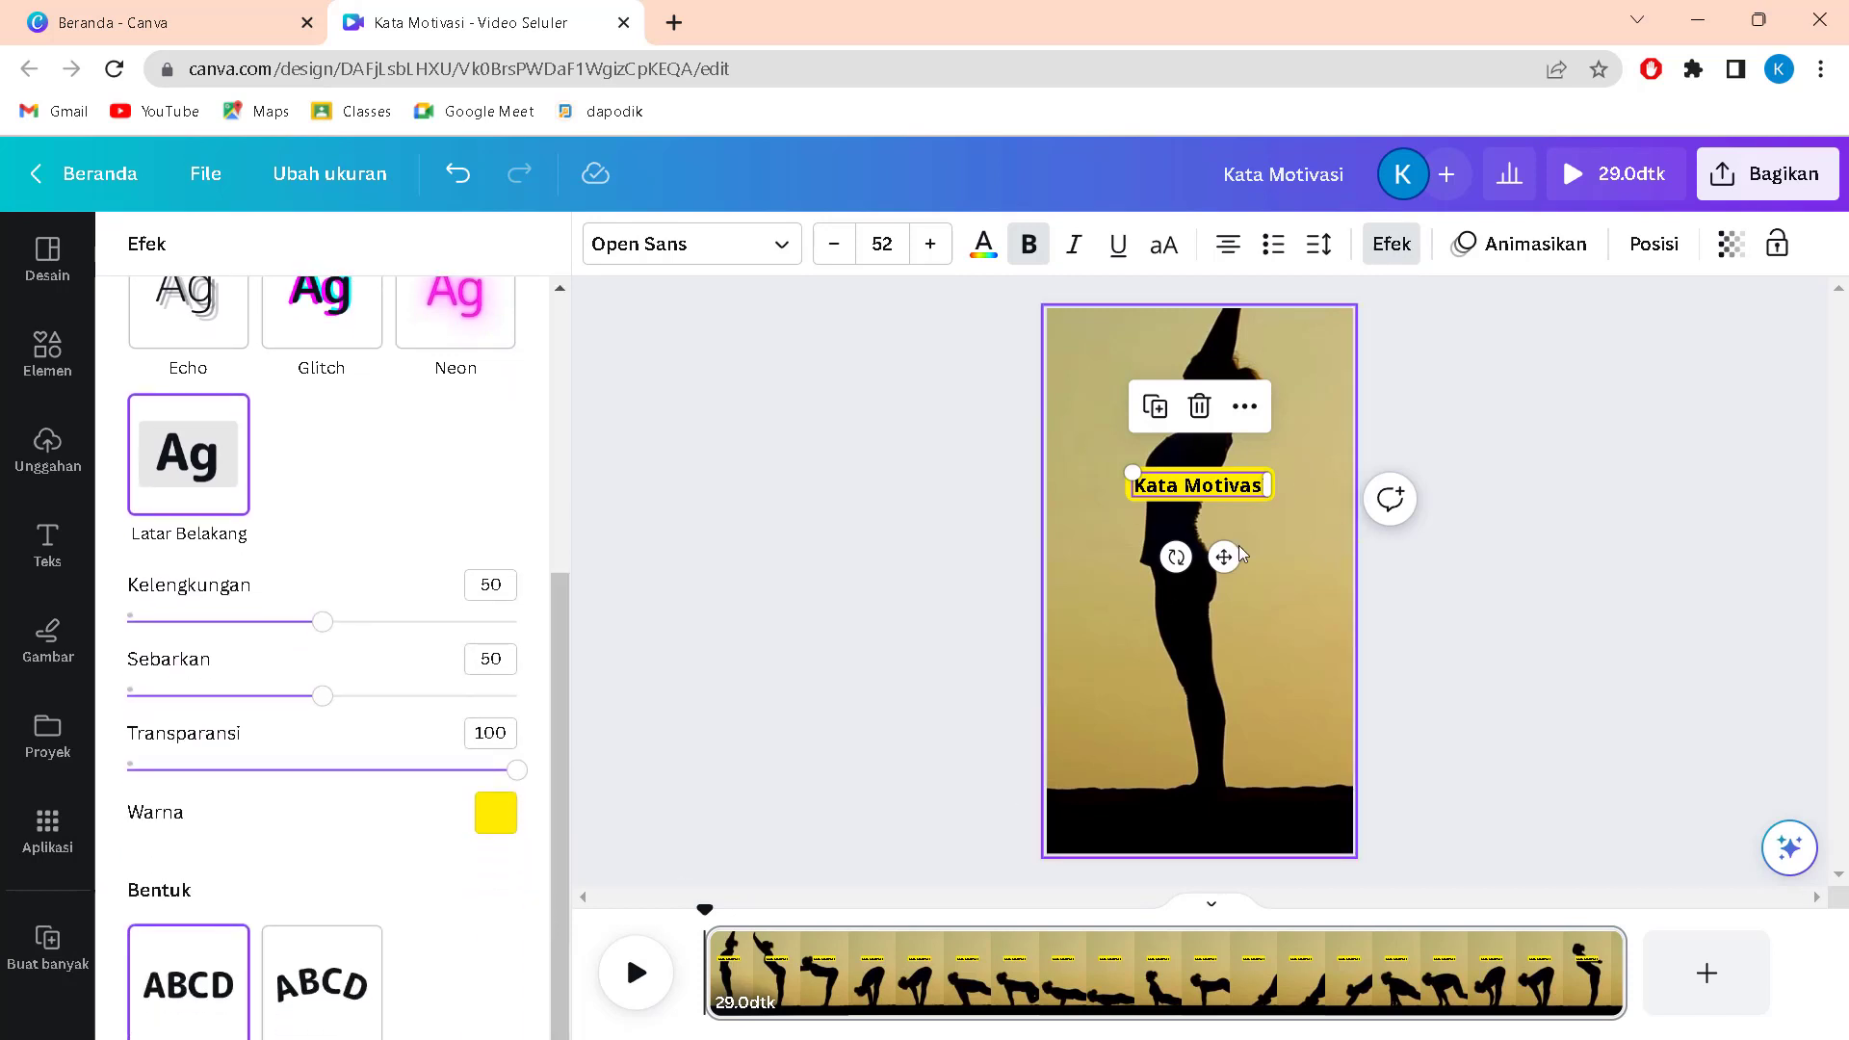
click(496, 815)
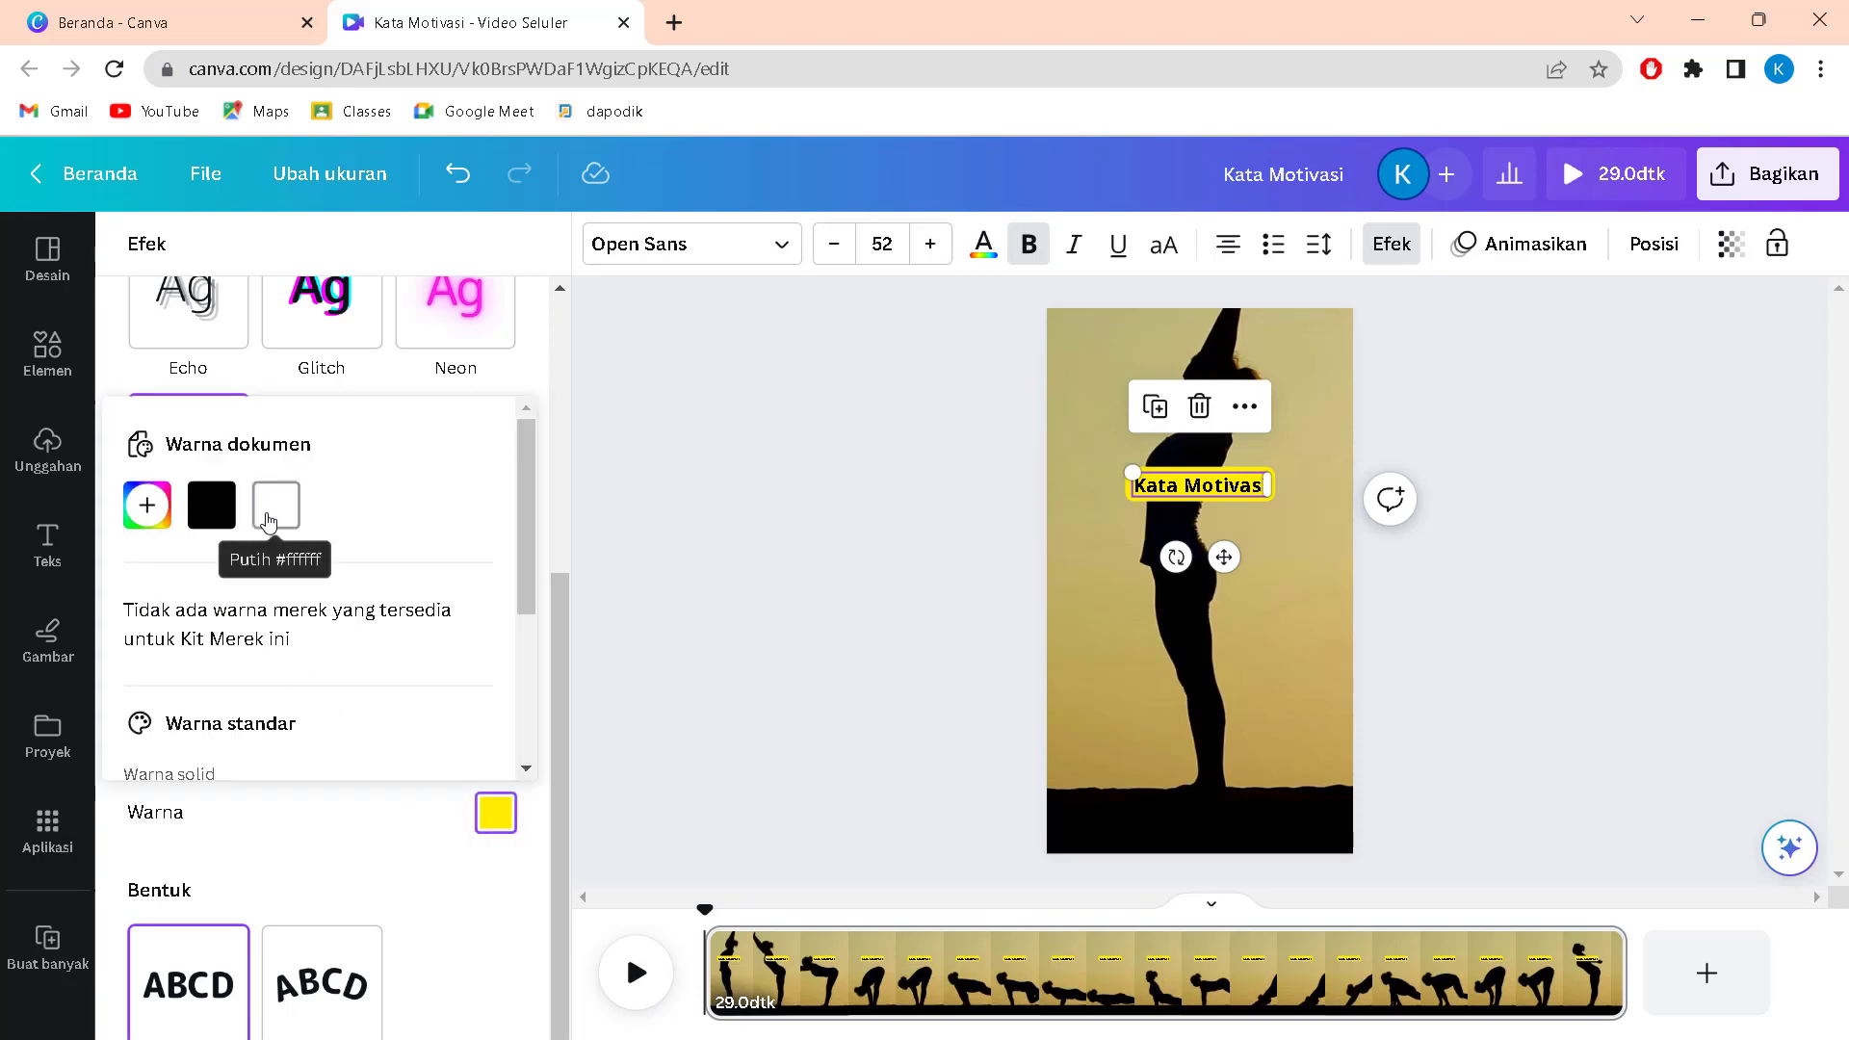
click(269, 521)
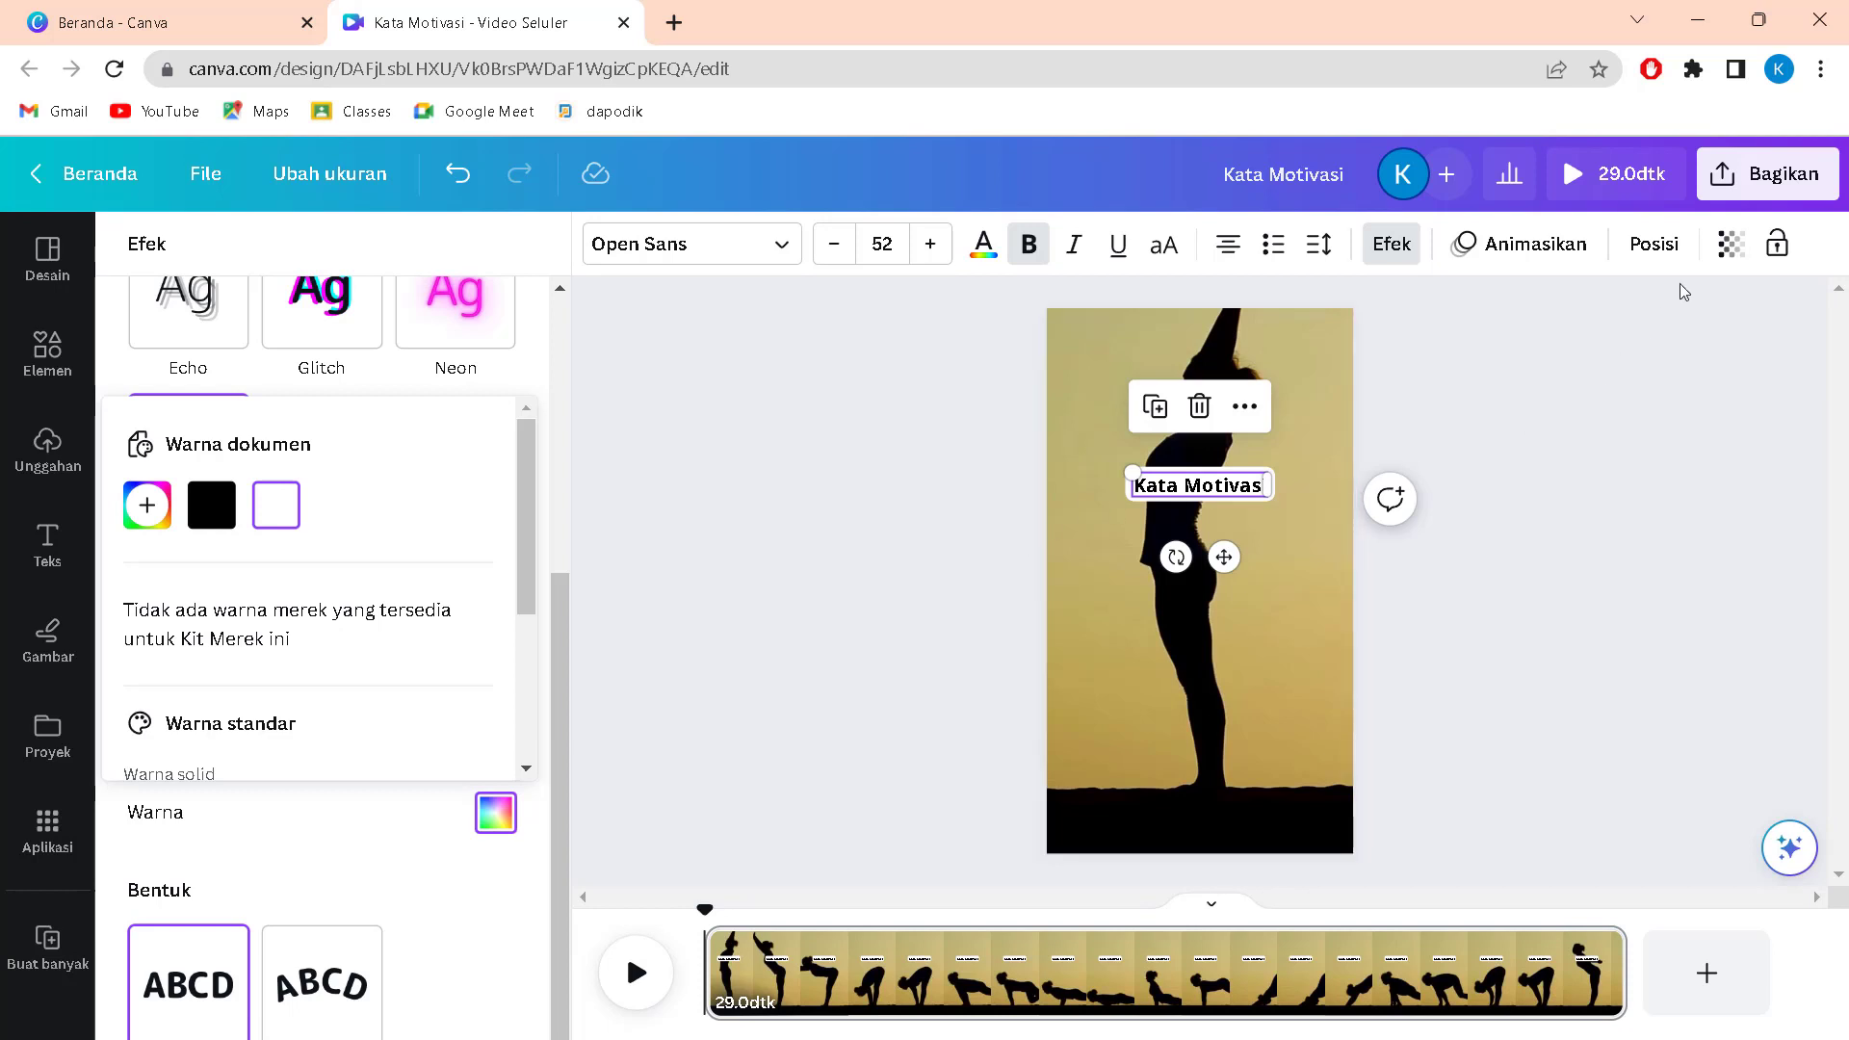
- Set the transparency of the "Kata Motivasi" text to 80
click(1726, 252)
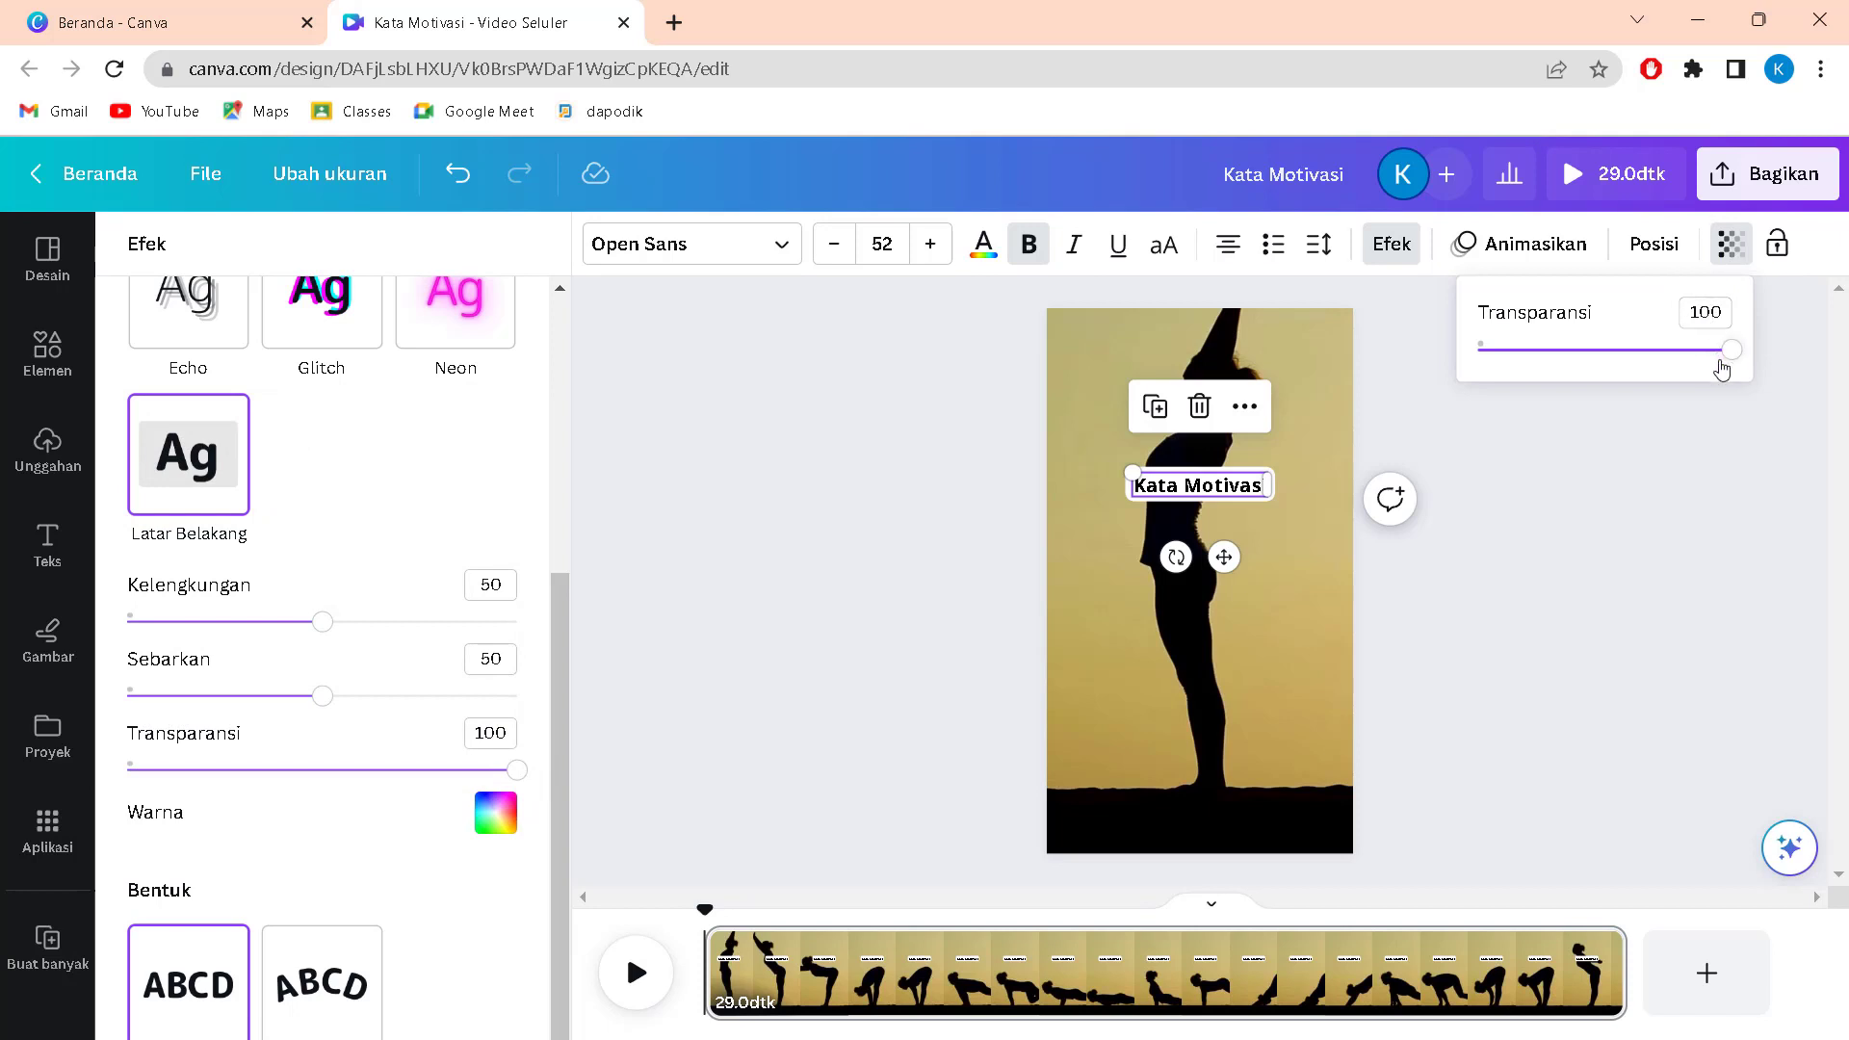
drag(1730, 353, 1676, 362)
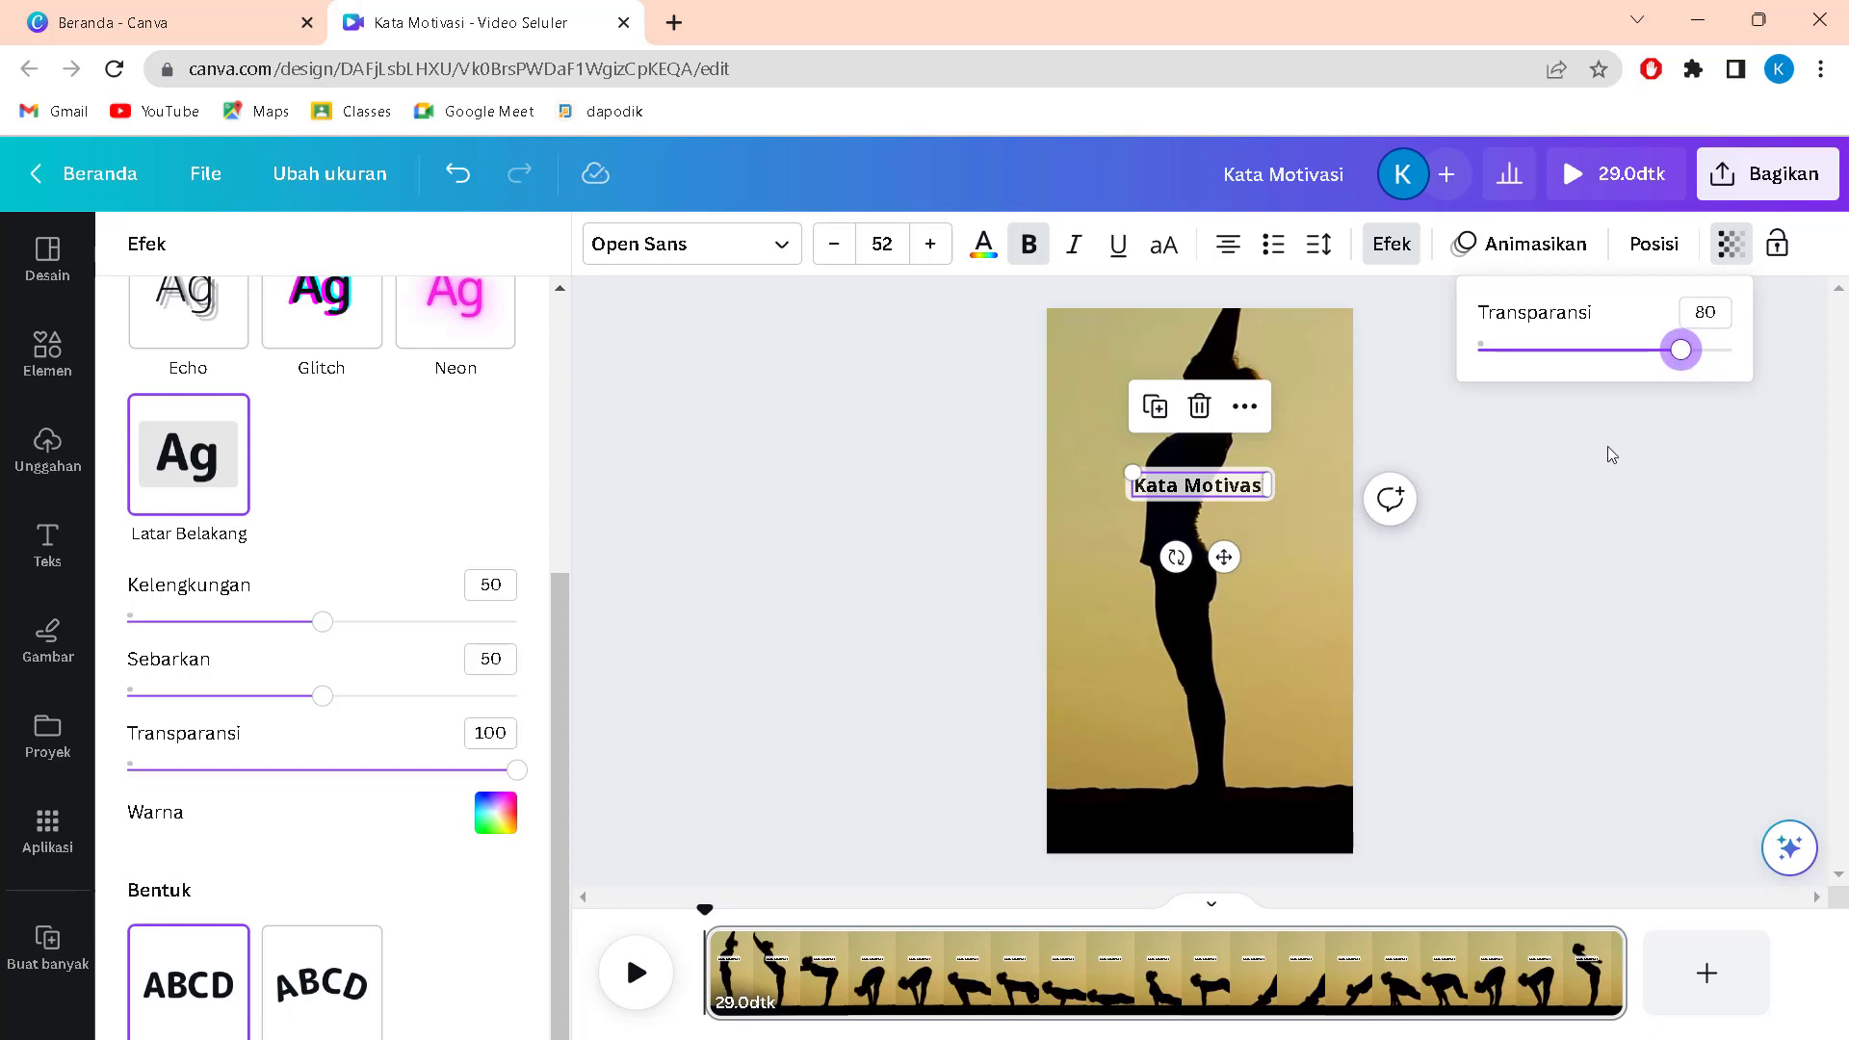
click(1481, 605)
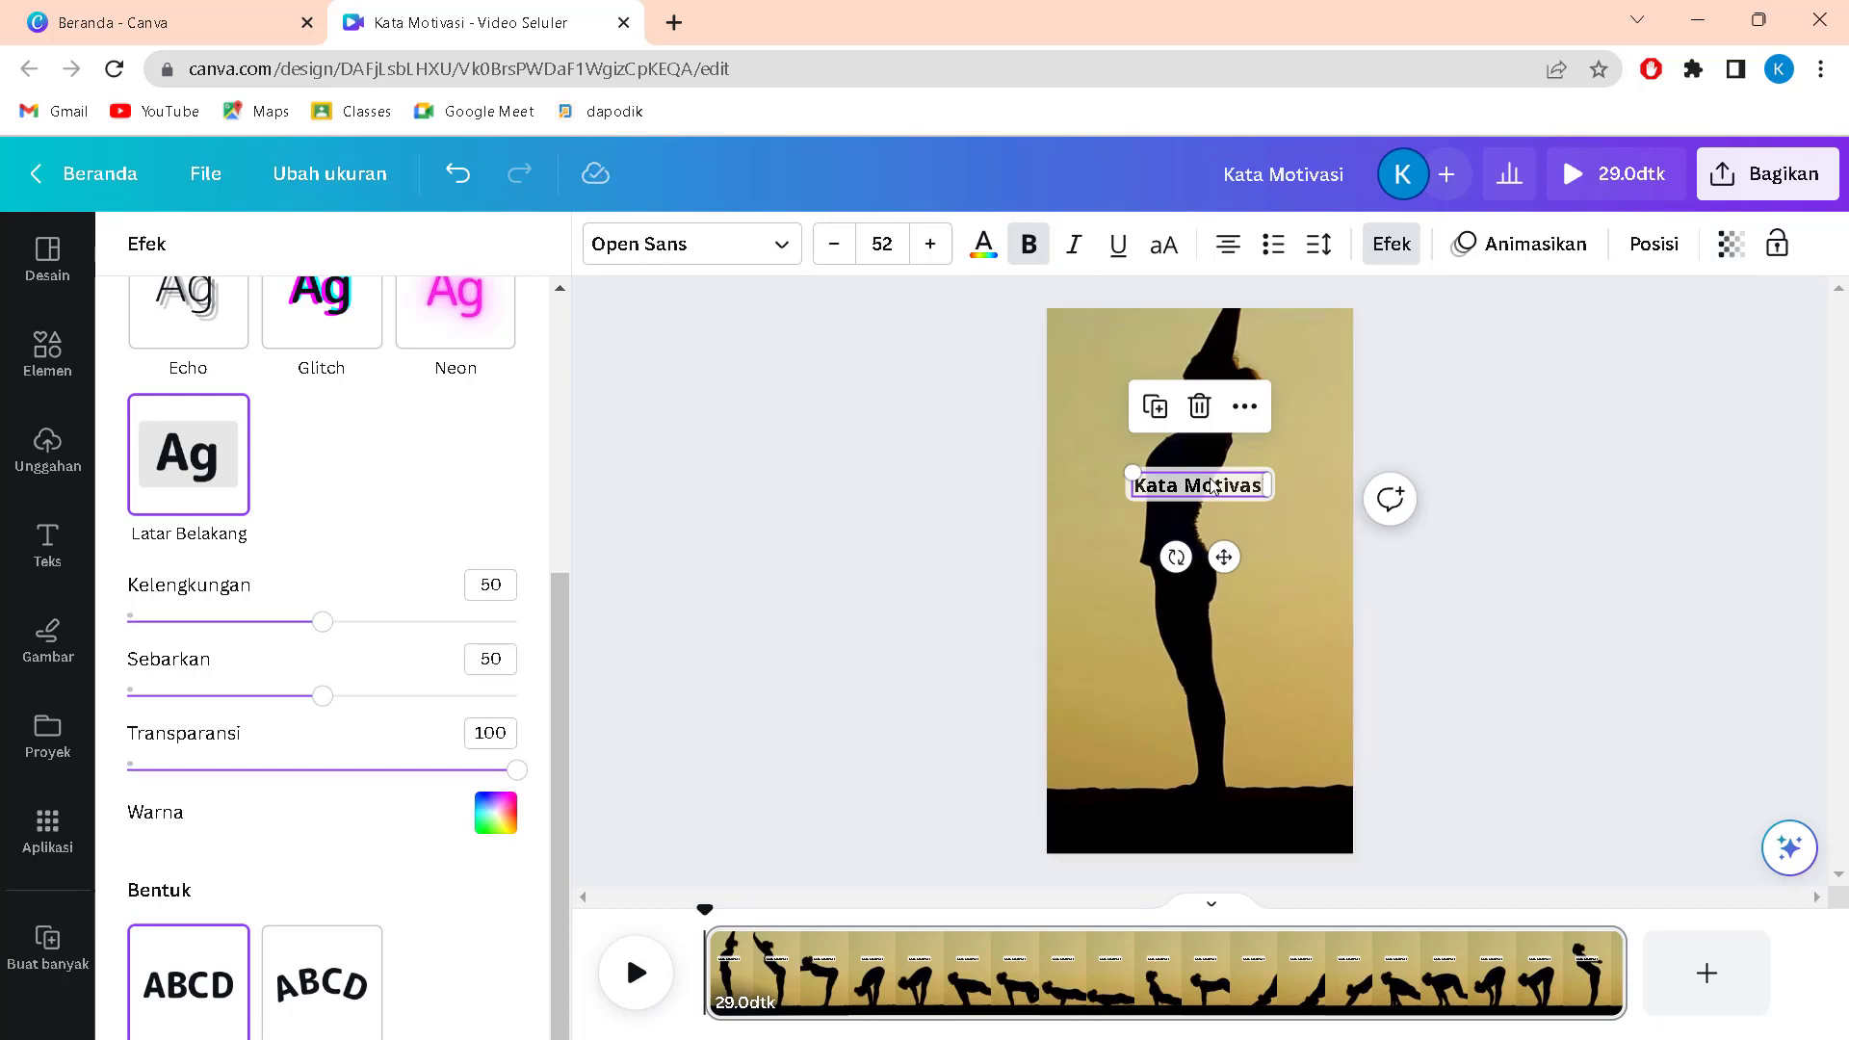
click(1519, 491)
click(1465, 493)
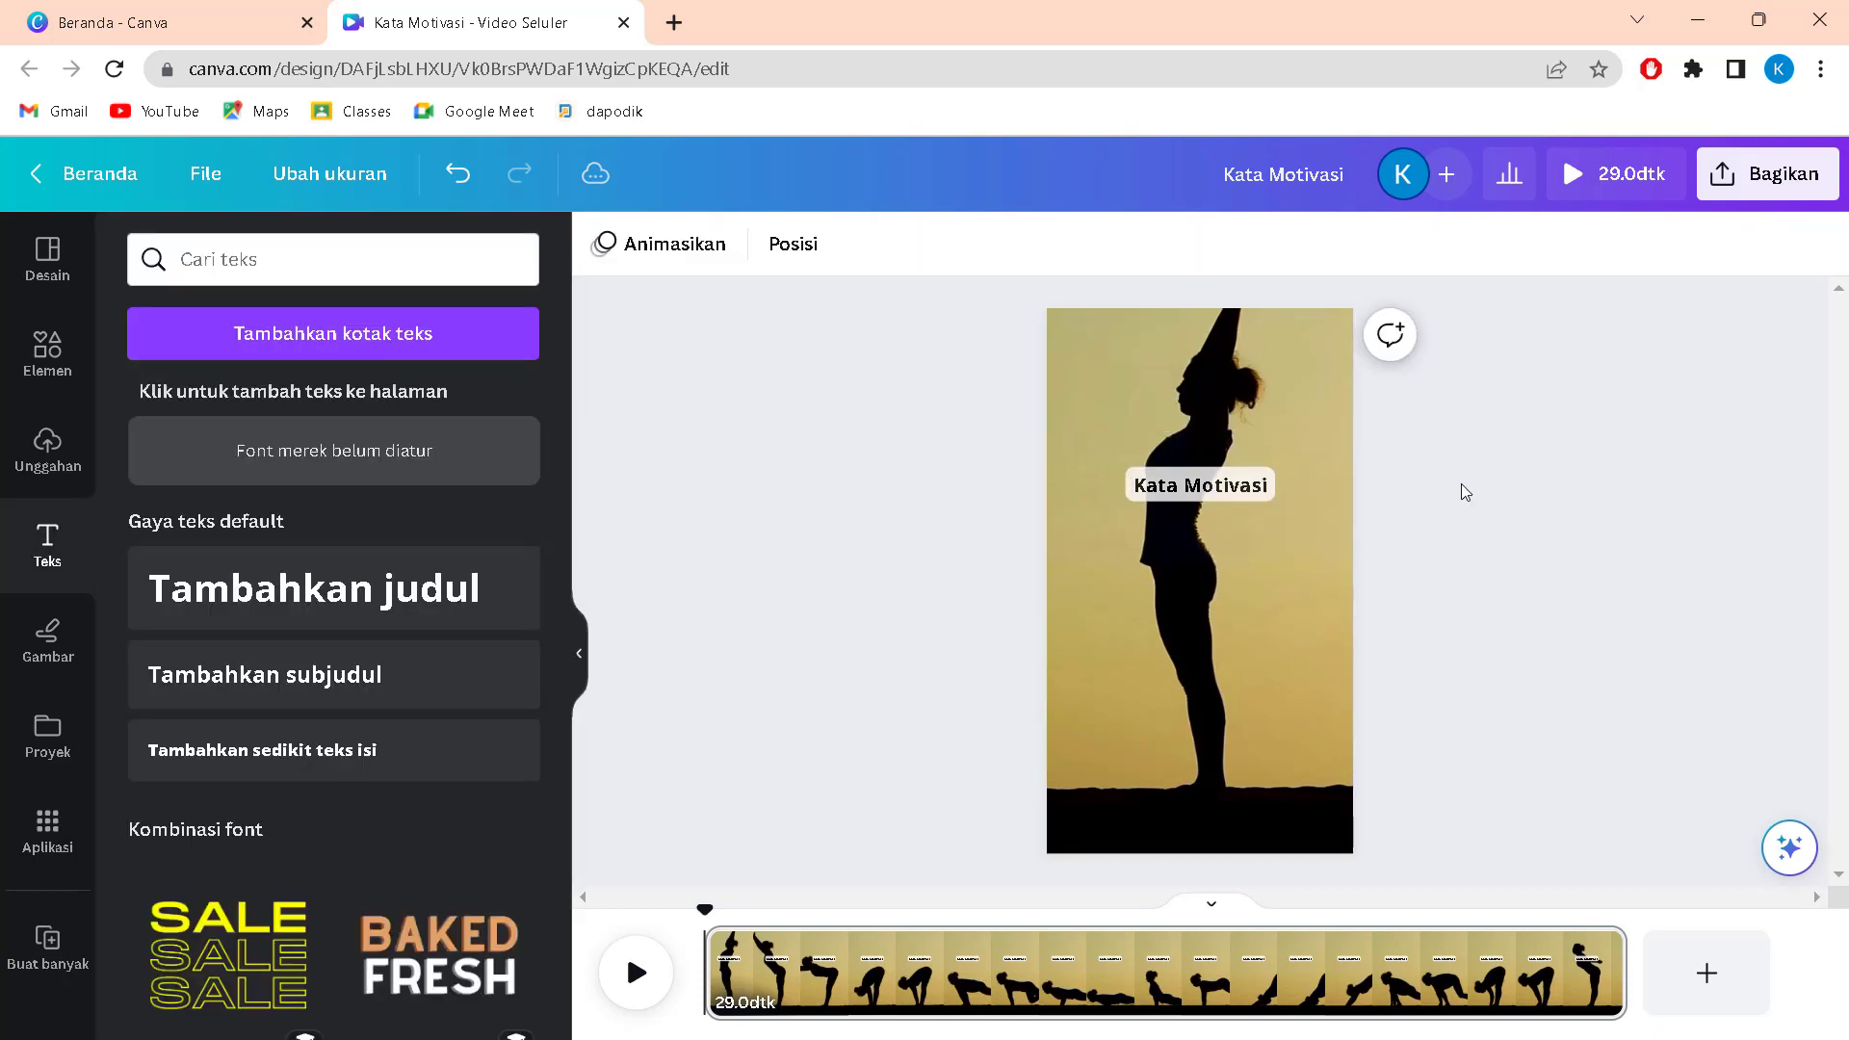
- Give the "Kata Motivasi" text the Pudar text animation
click(1244, 482)
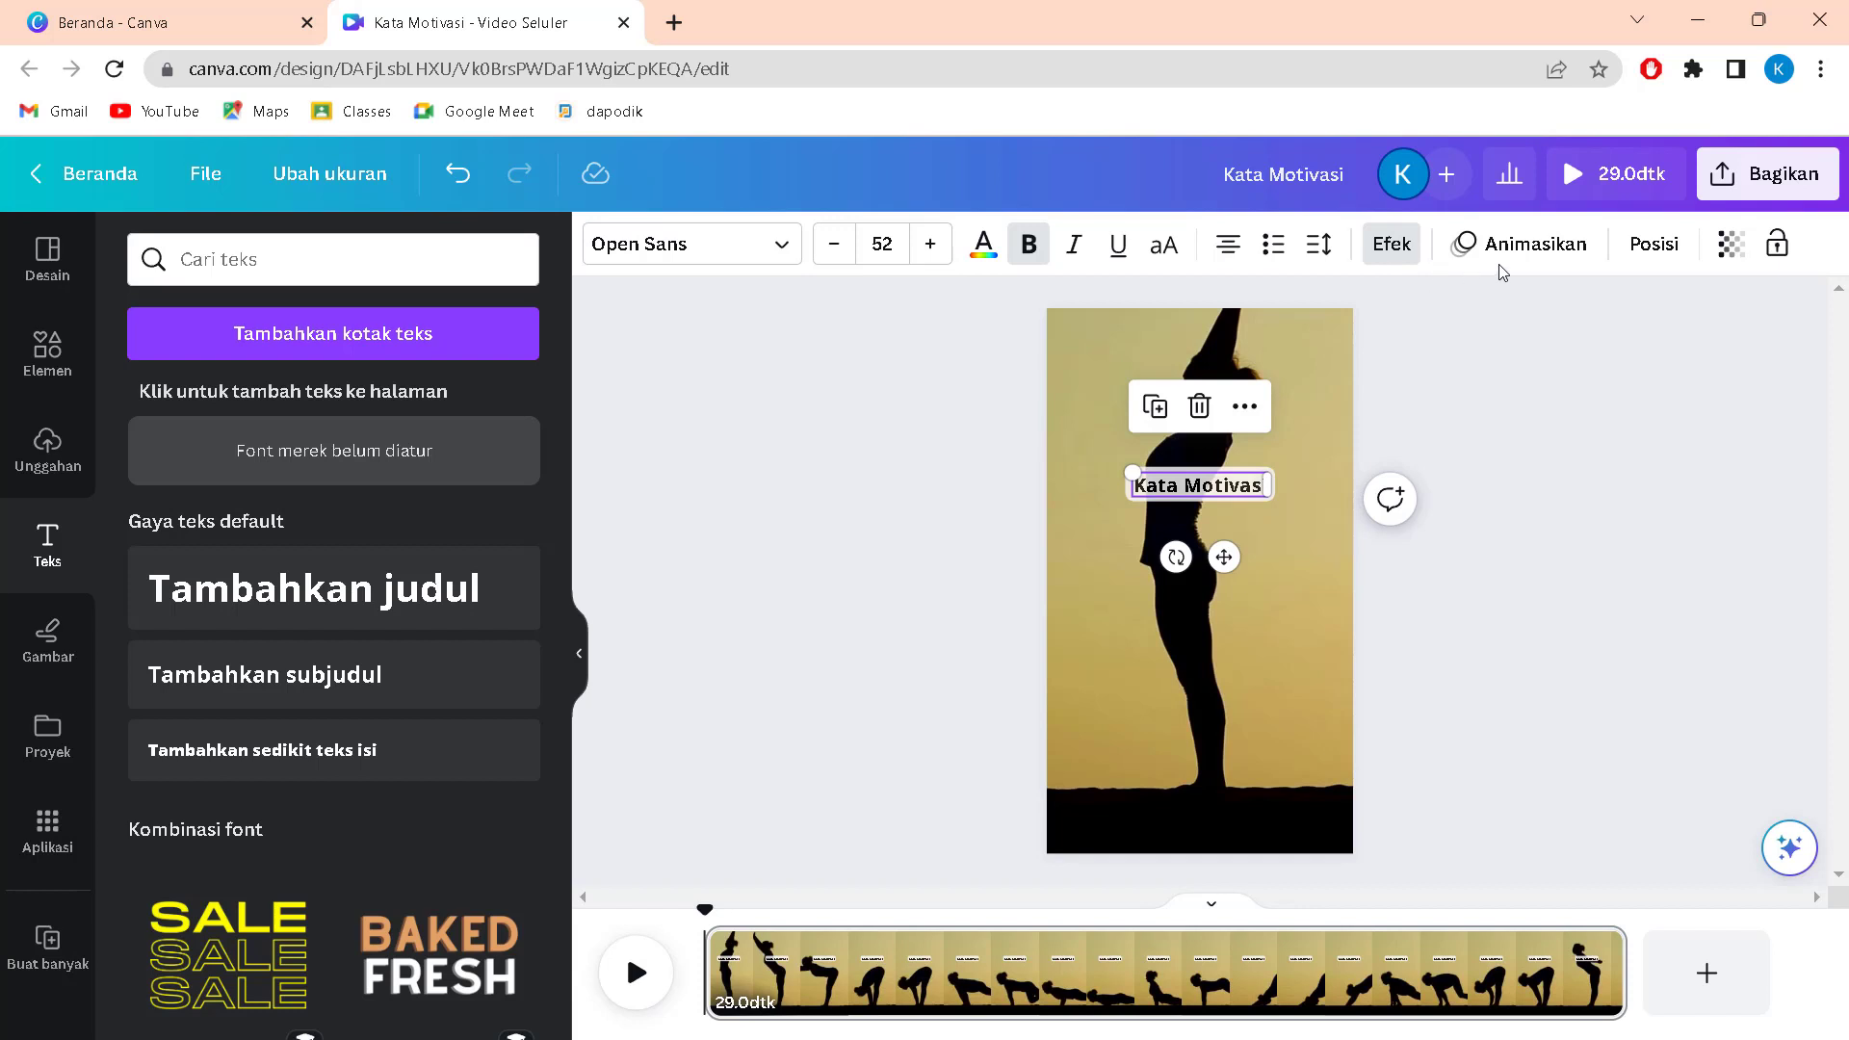
click(1553, 262)
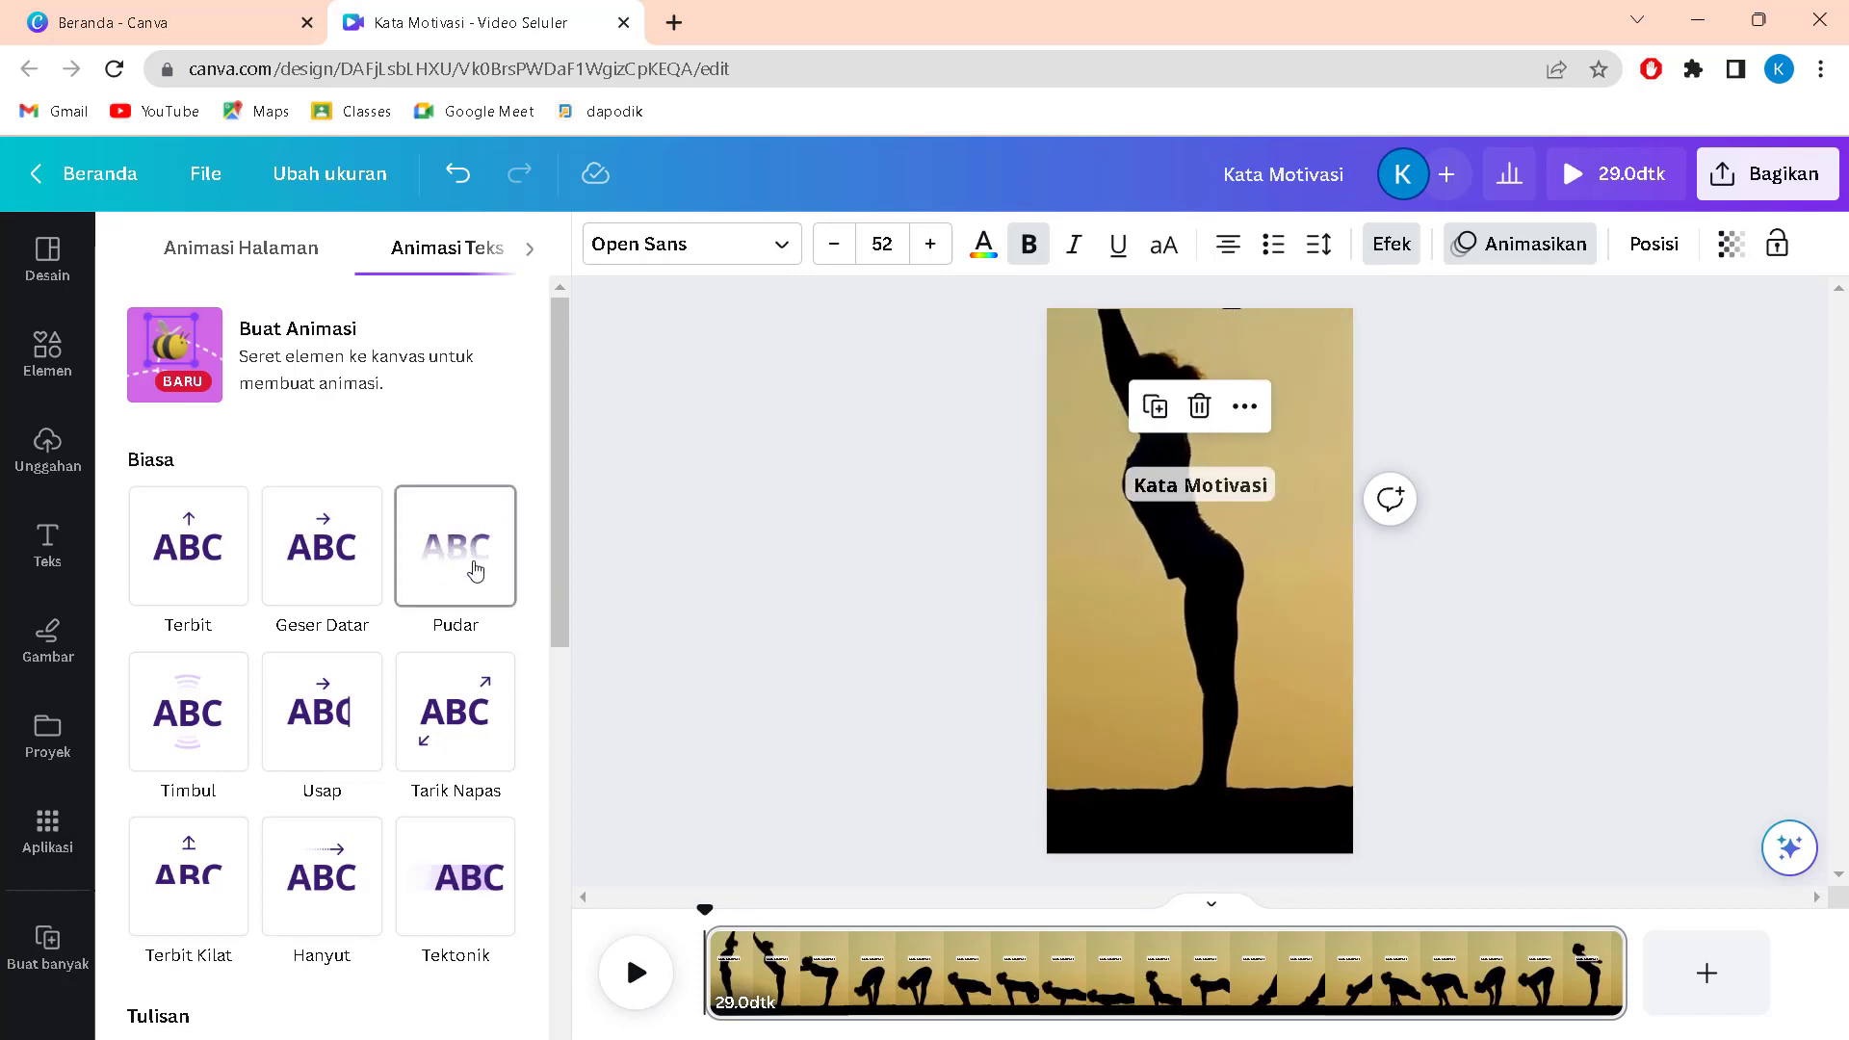
click(476, 571)
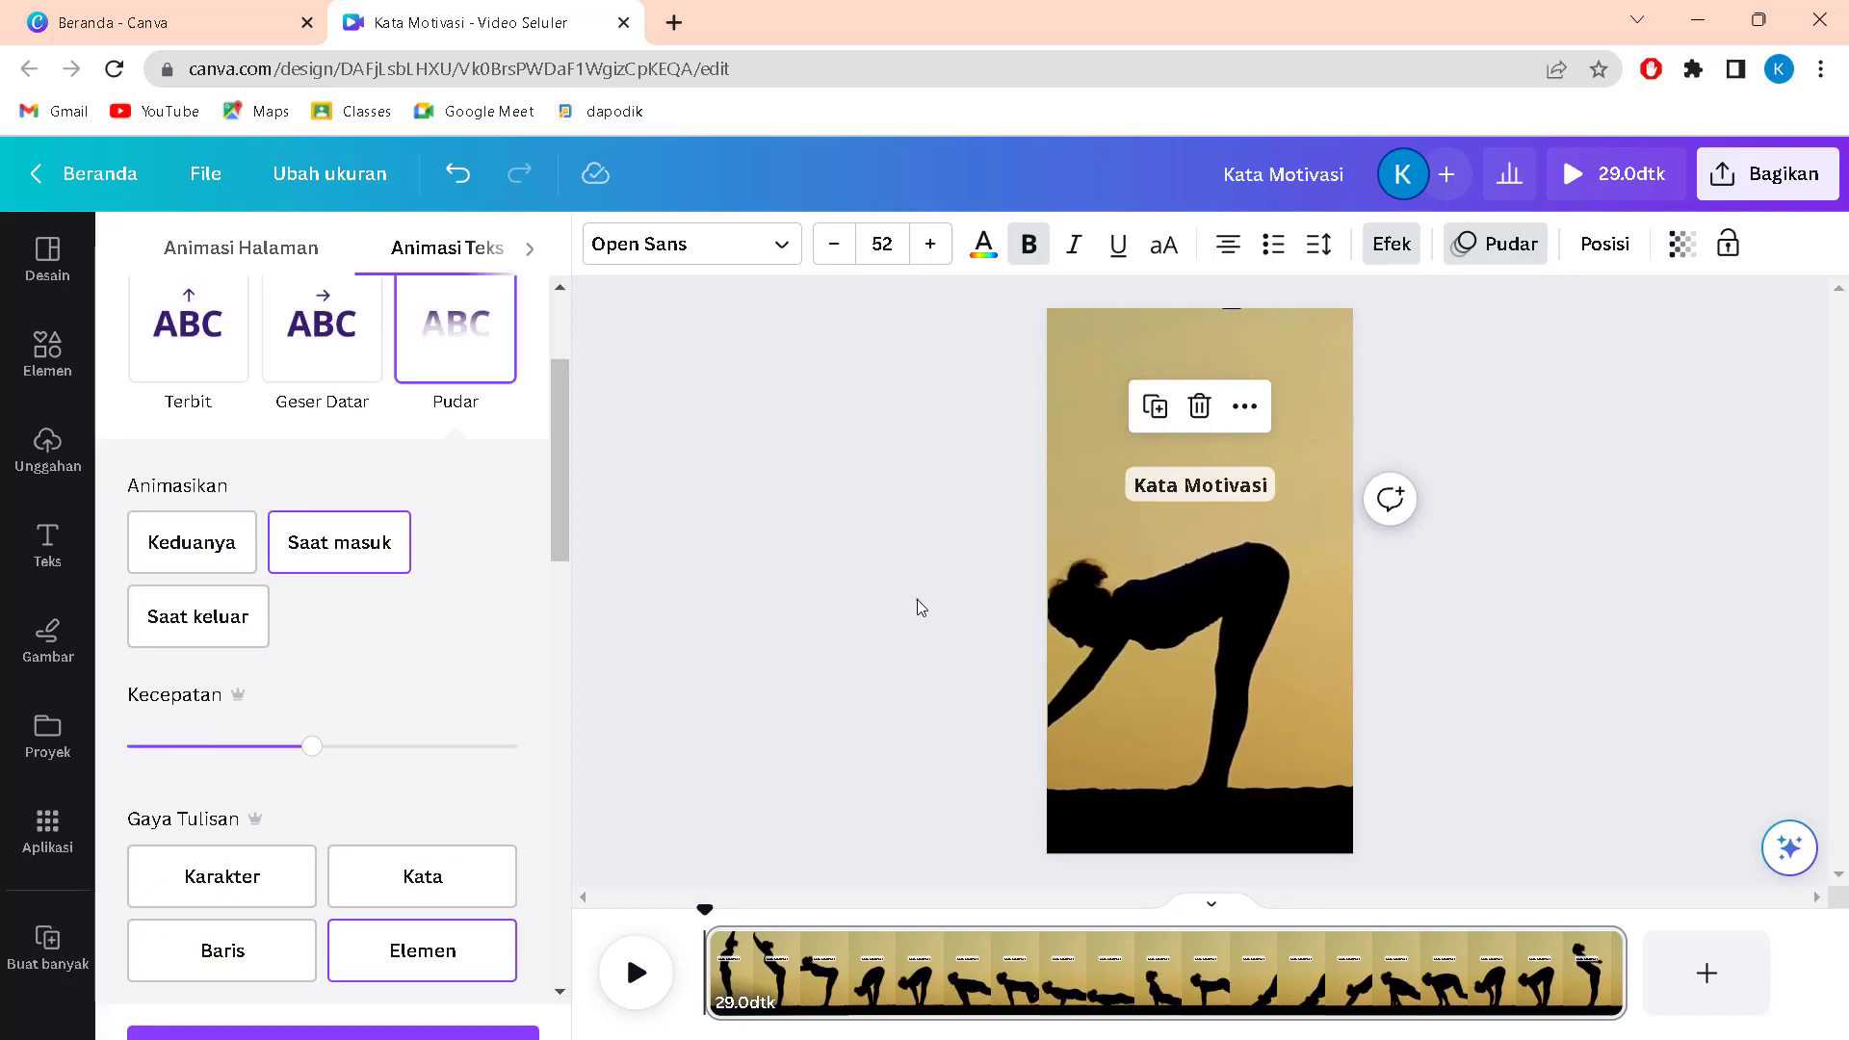
key(Escape)
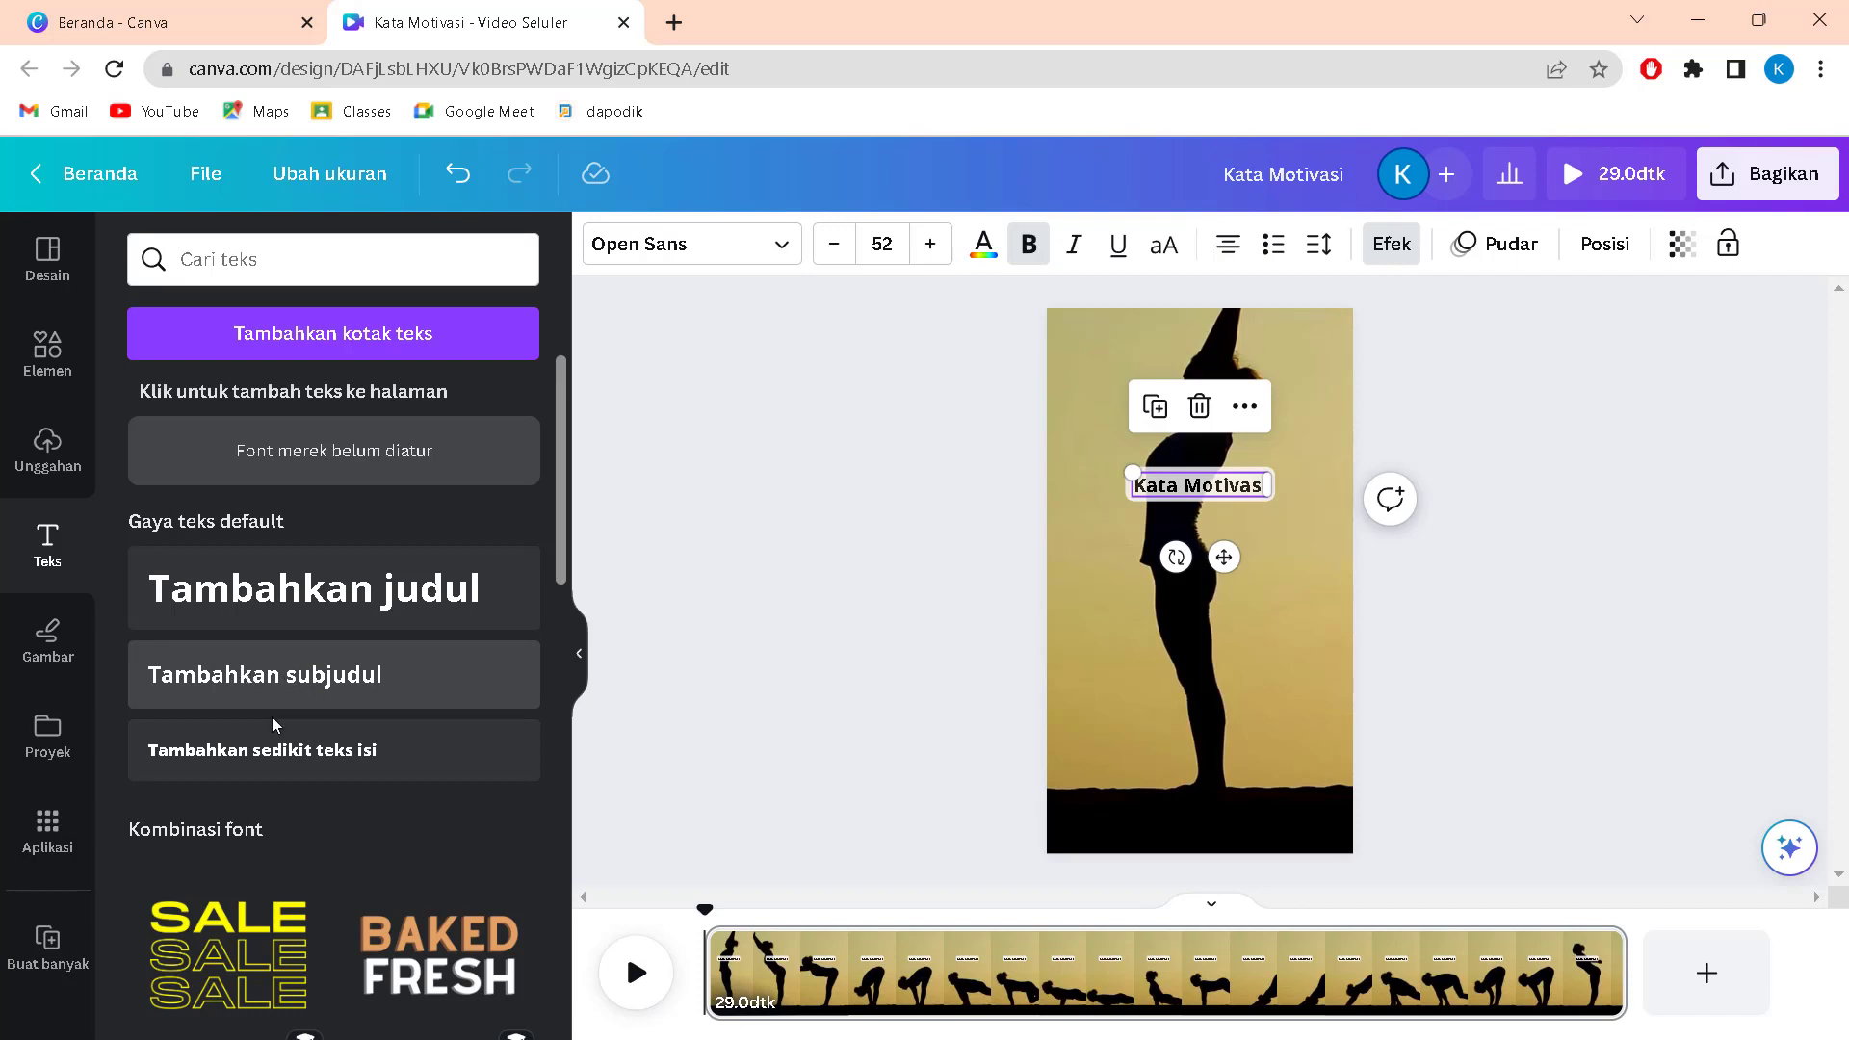
- Add a body text box reading "Motivator" just above the ground line near the figure's feet
click(275, 749)
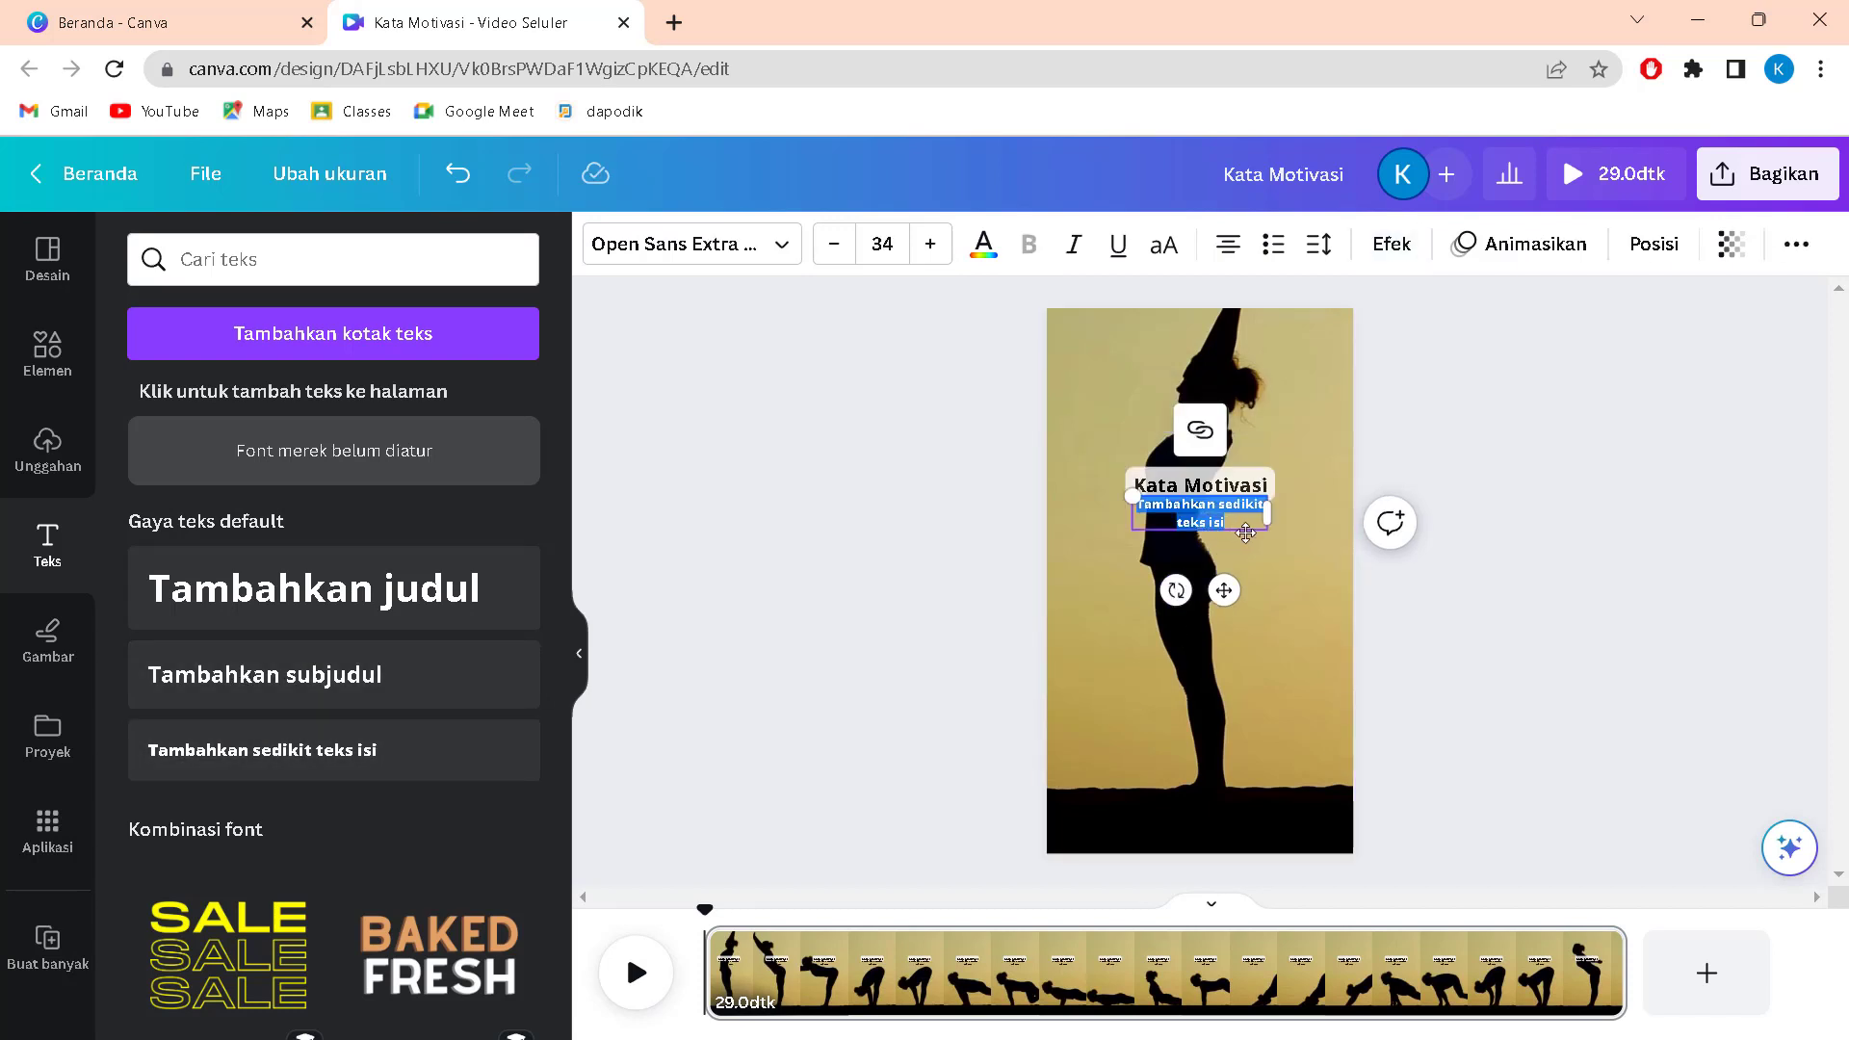
drag(1254, 533, 1254, 774)
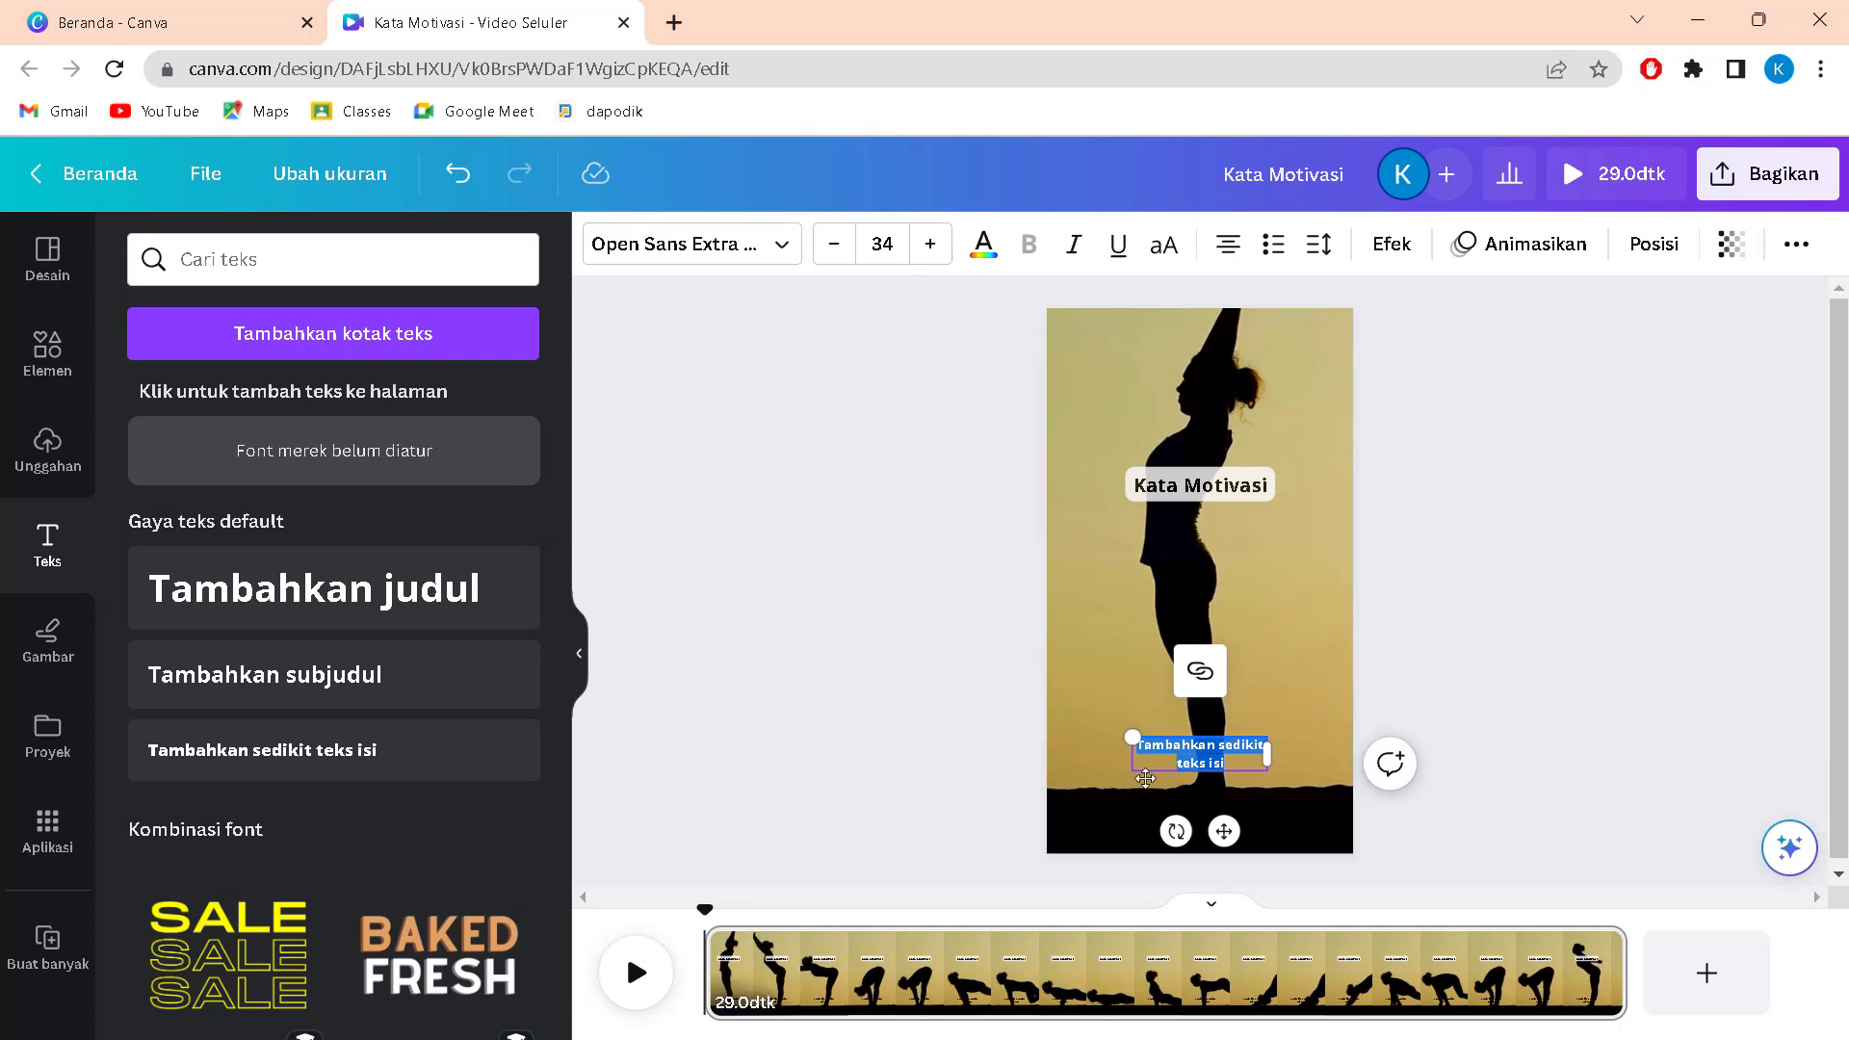
key(BackSpace)
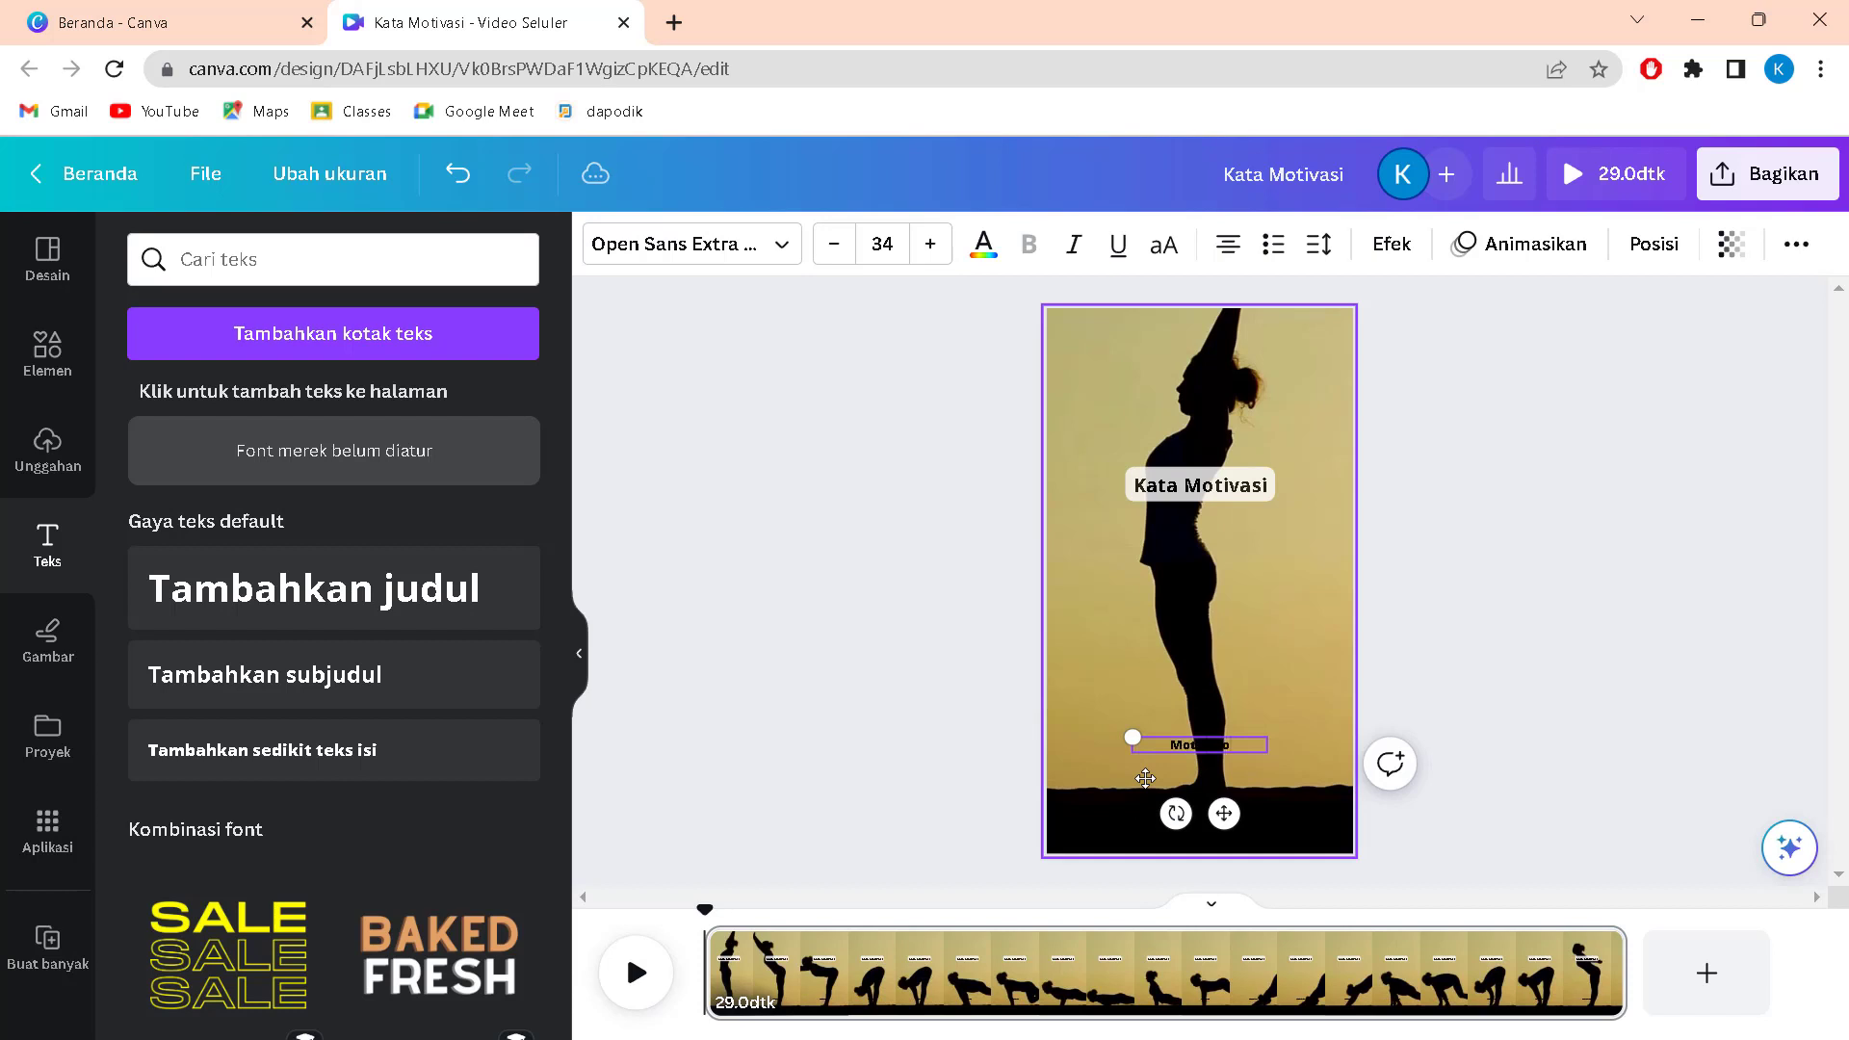
- Colour the "Motivator" text red and give it the Pudar text animation
key(ctrl+a)
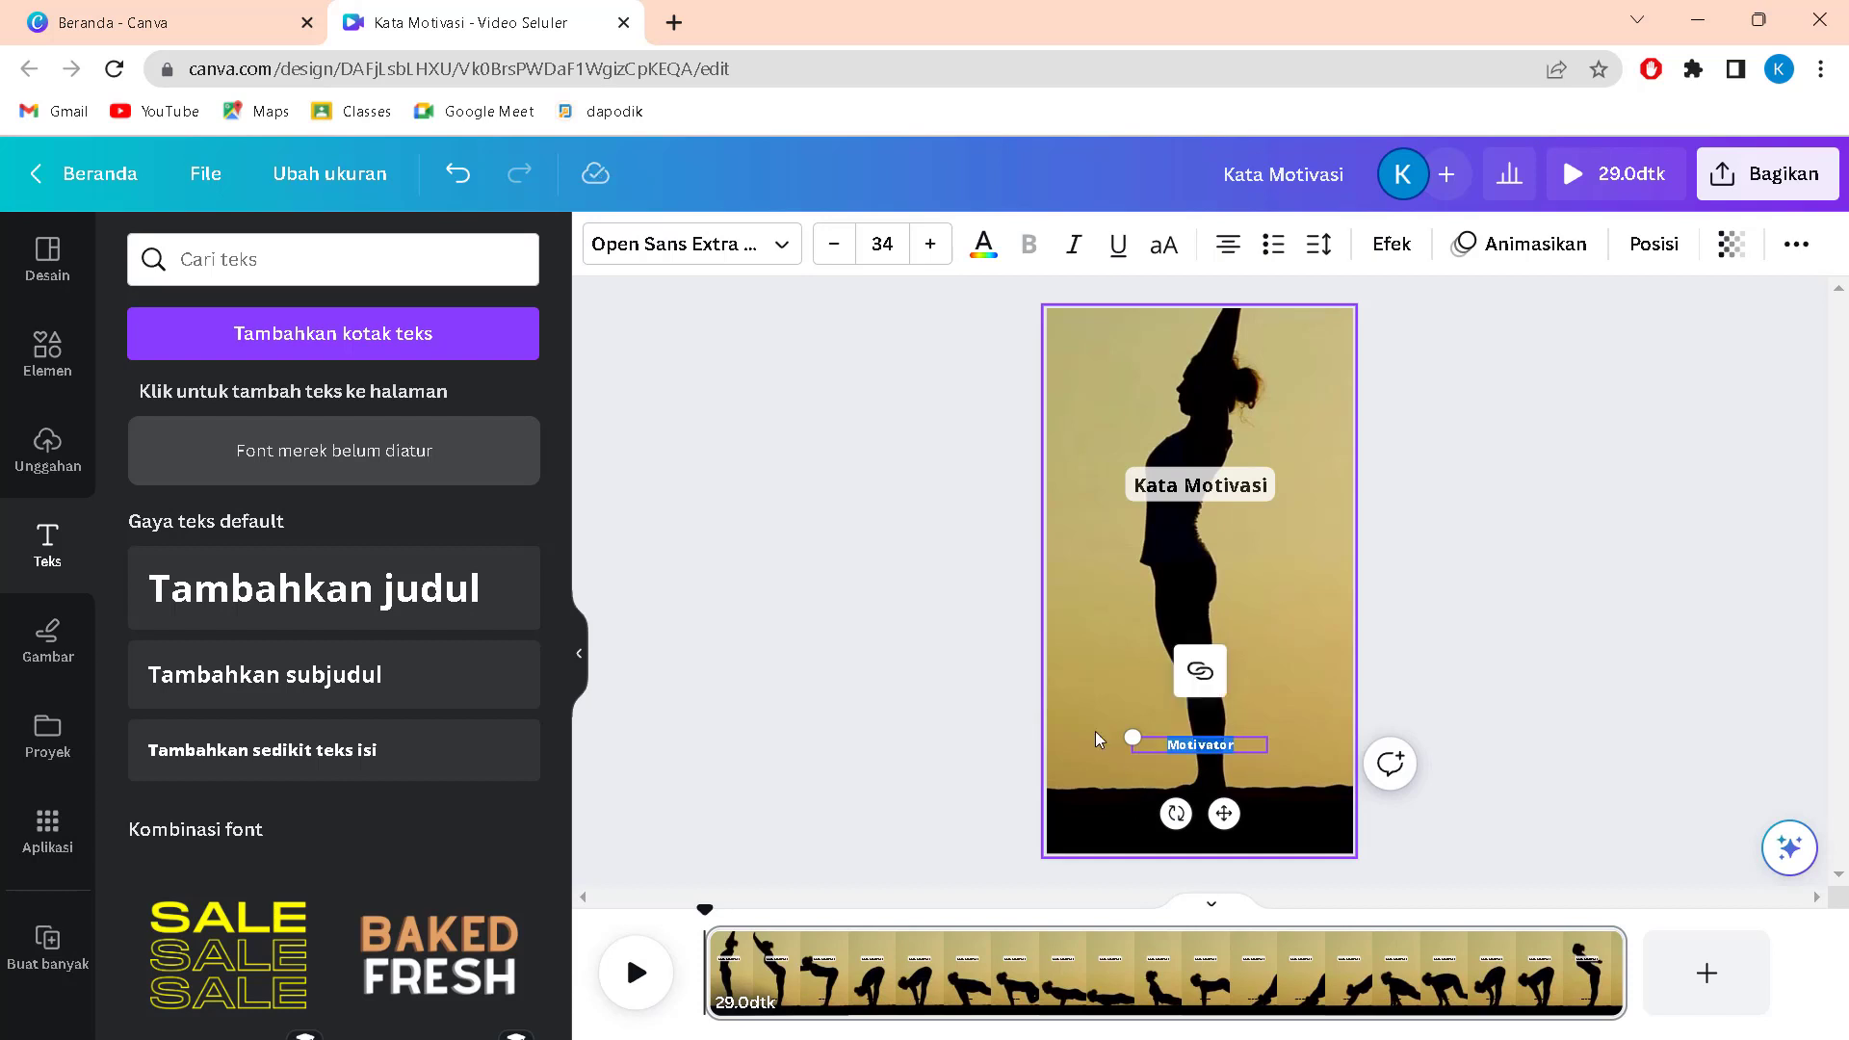
click(990, 246)
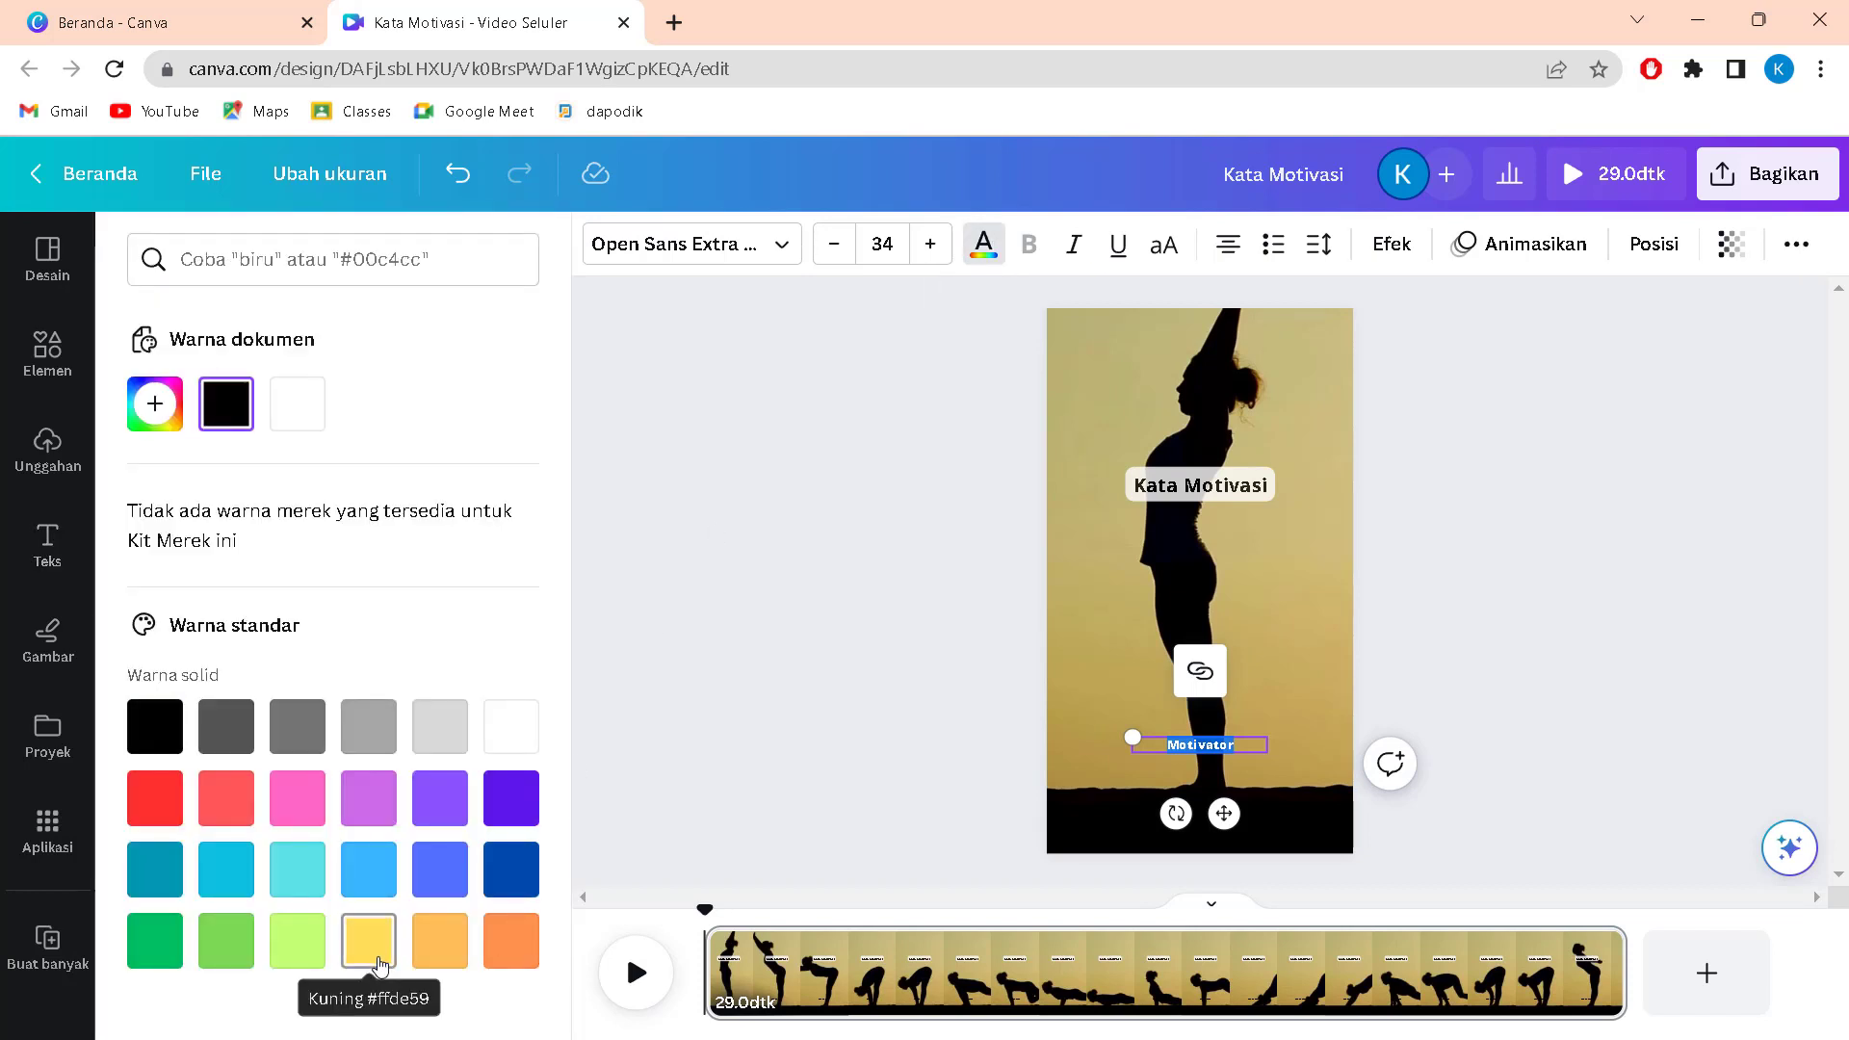
click(154, 798)
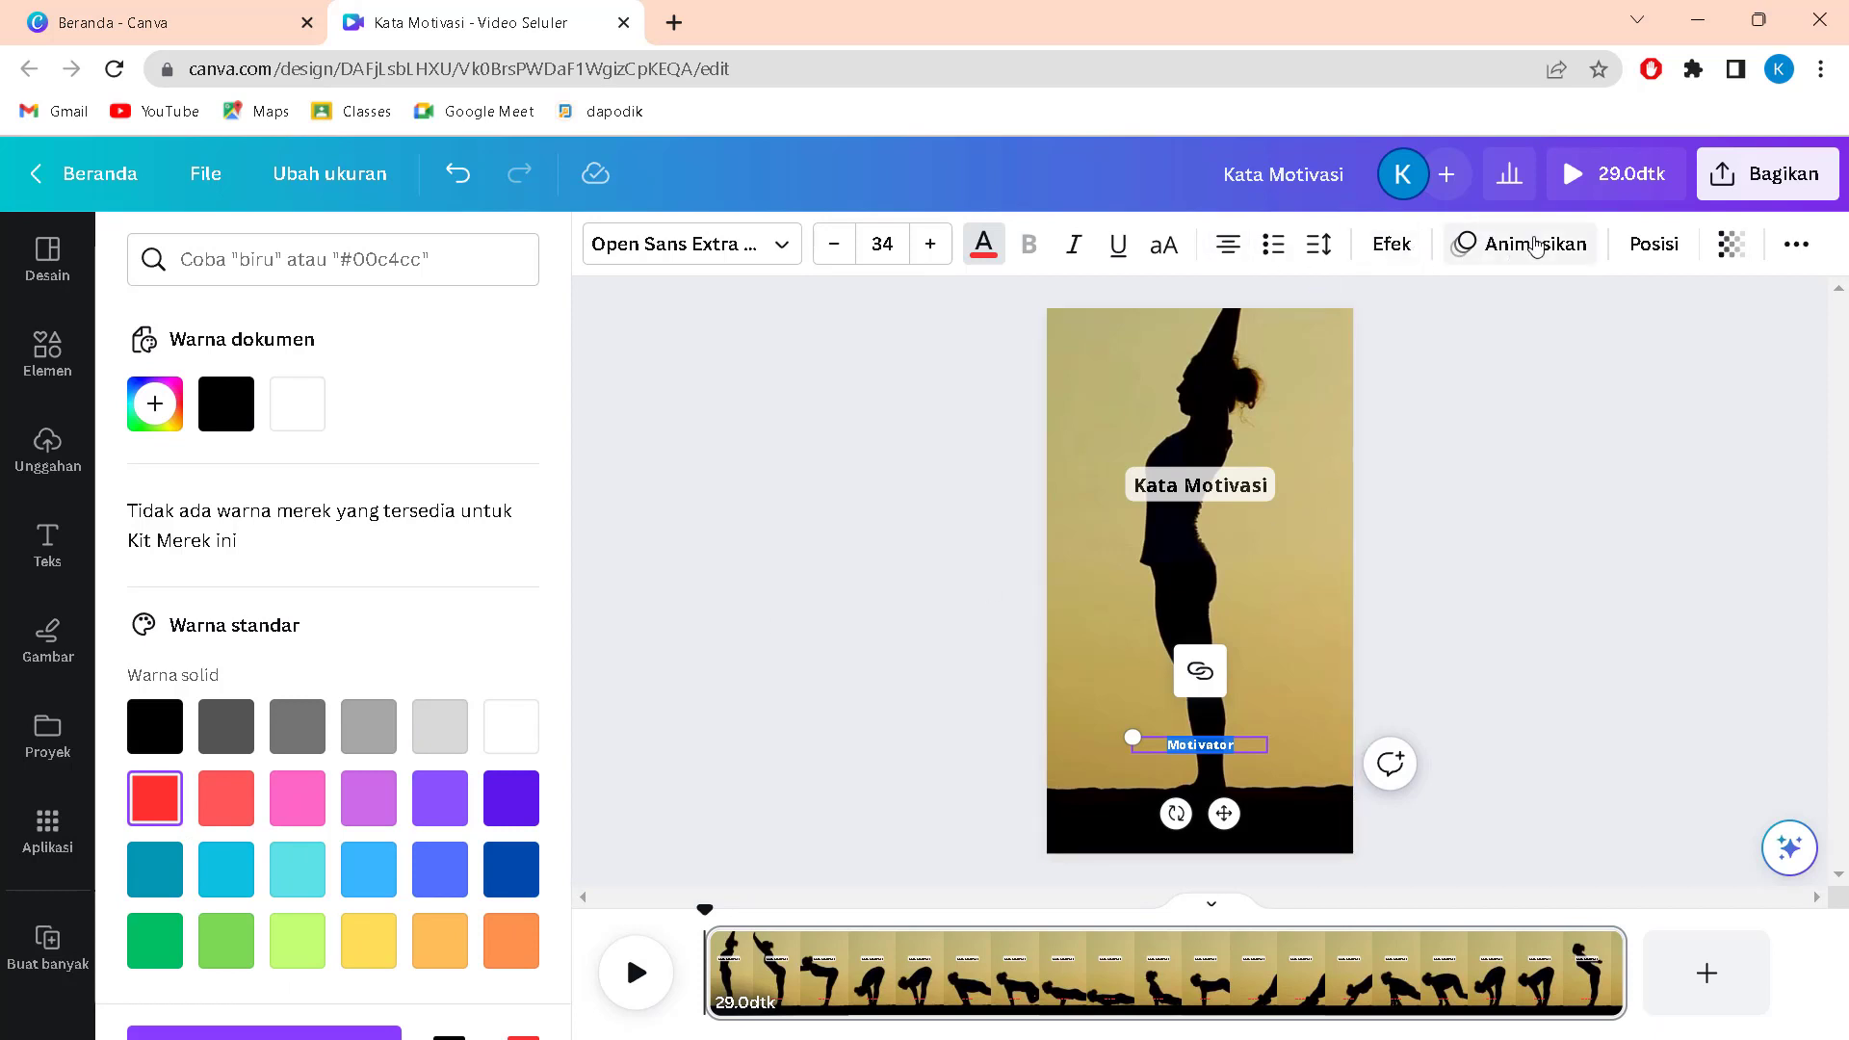
click(1520, 243)
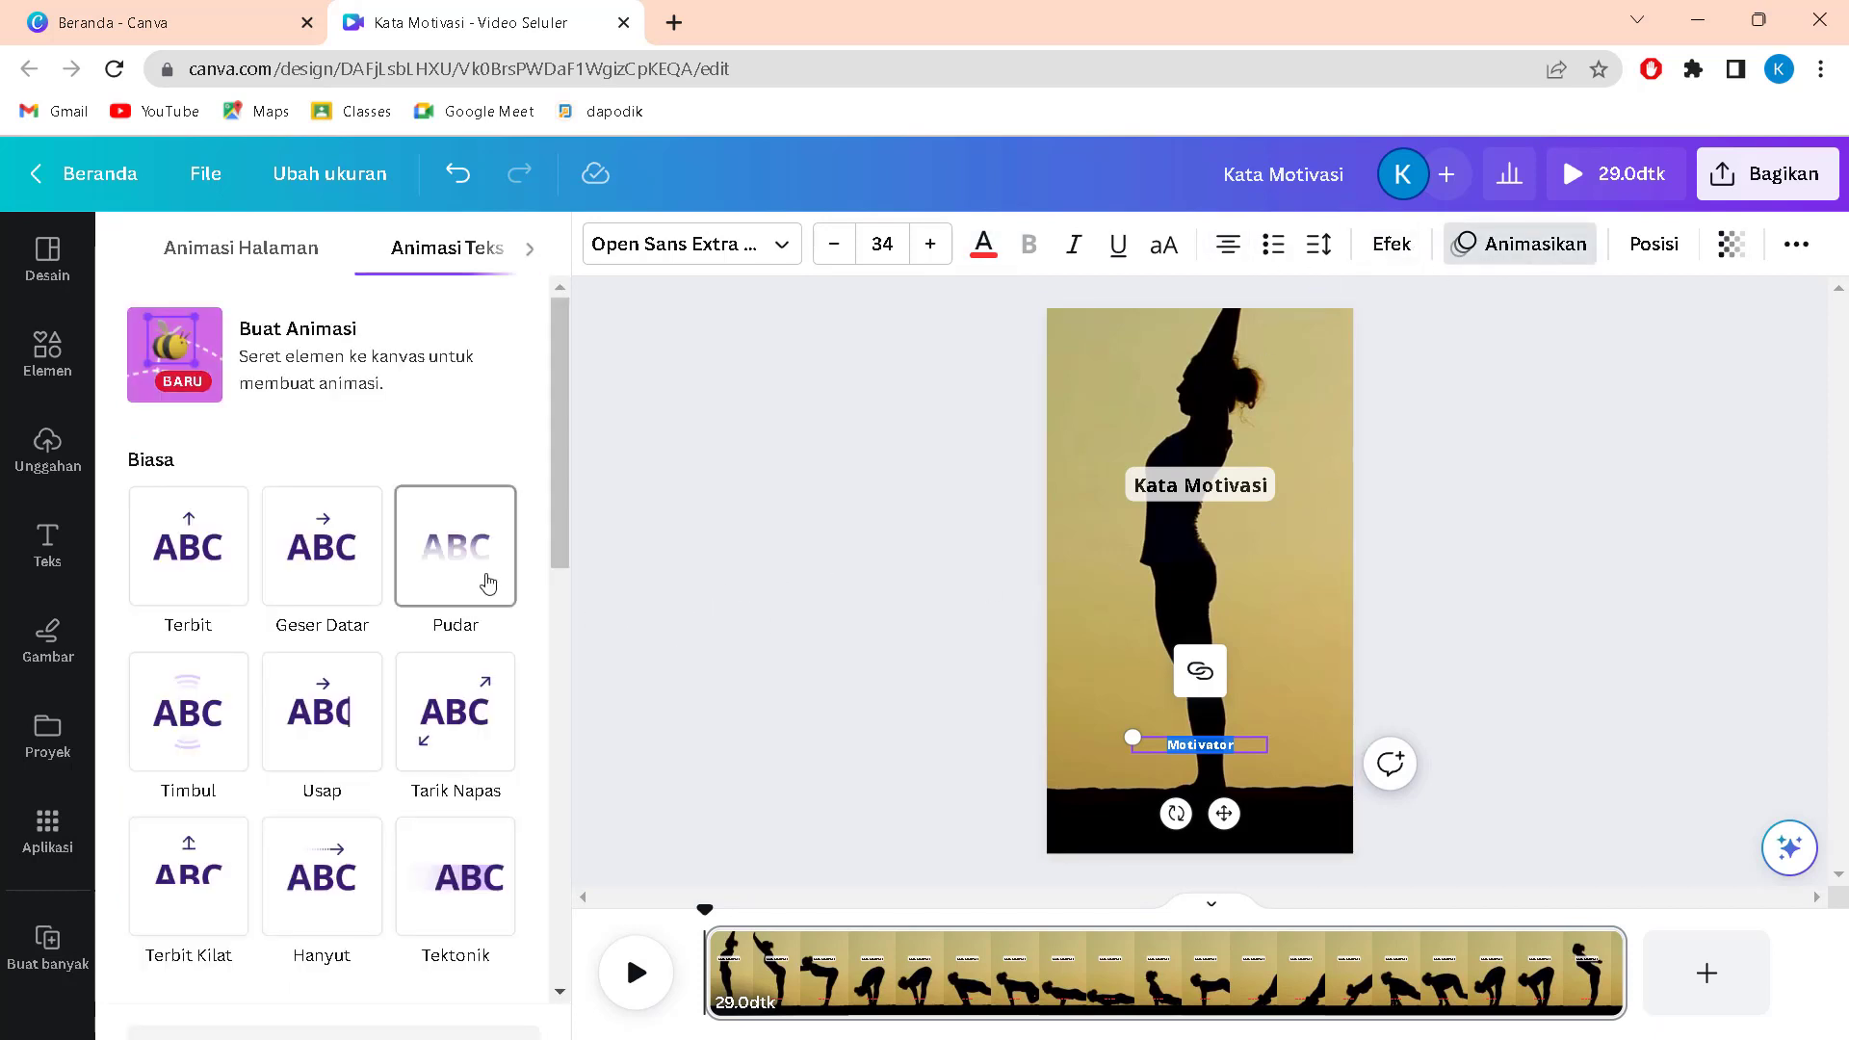
click(476, 577)
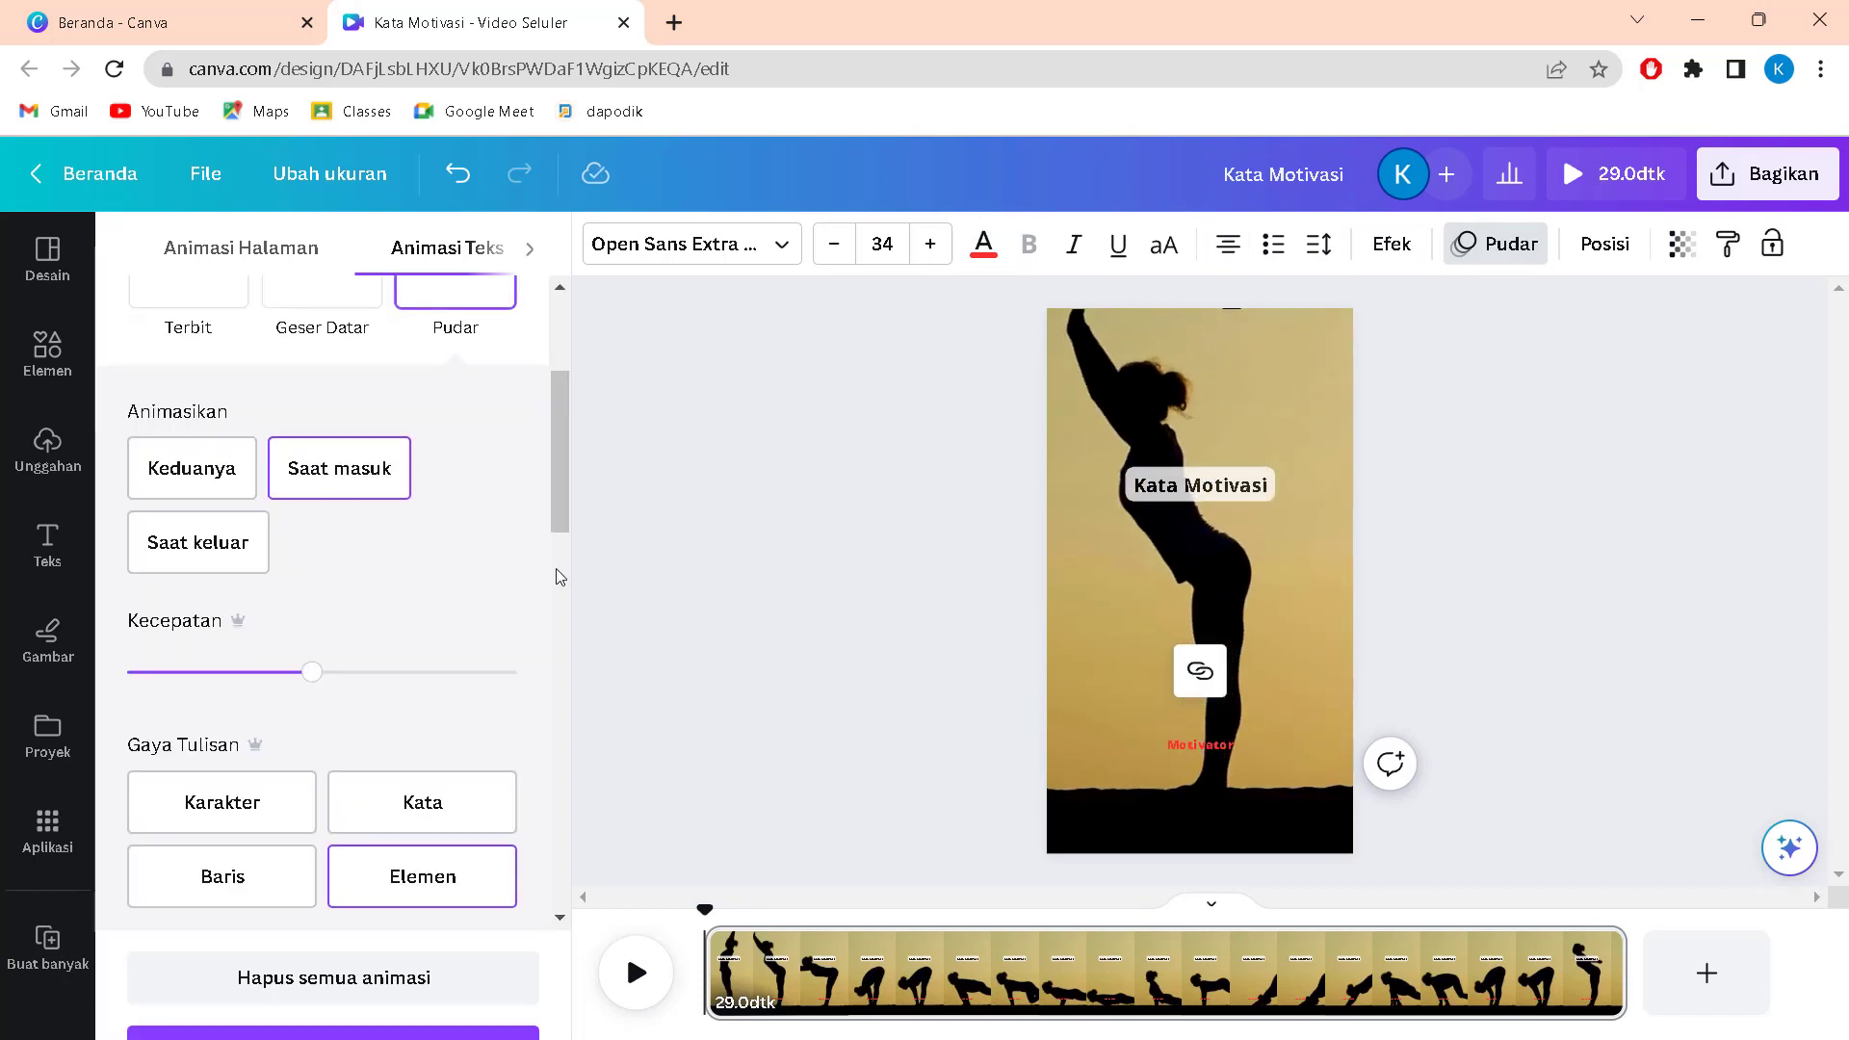
click(818, 593)
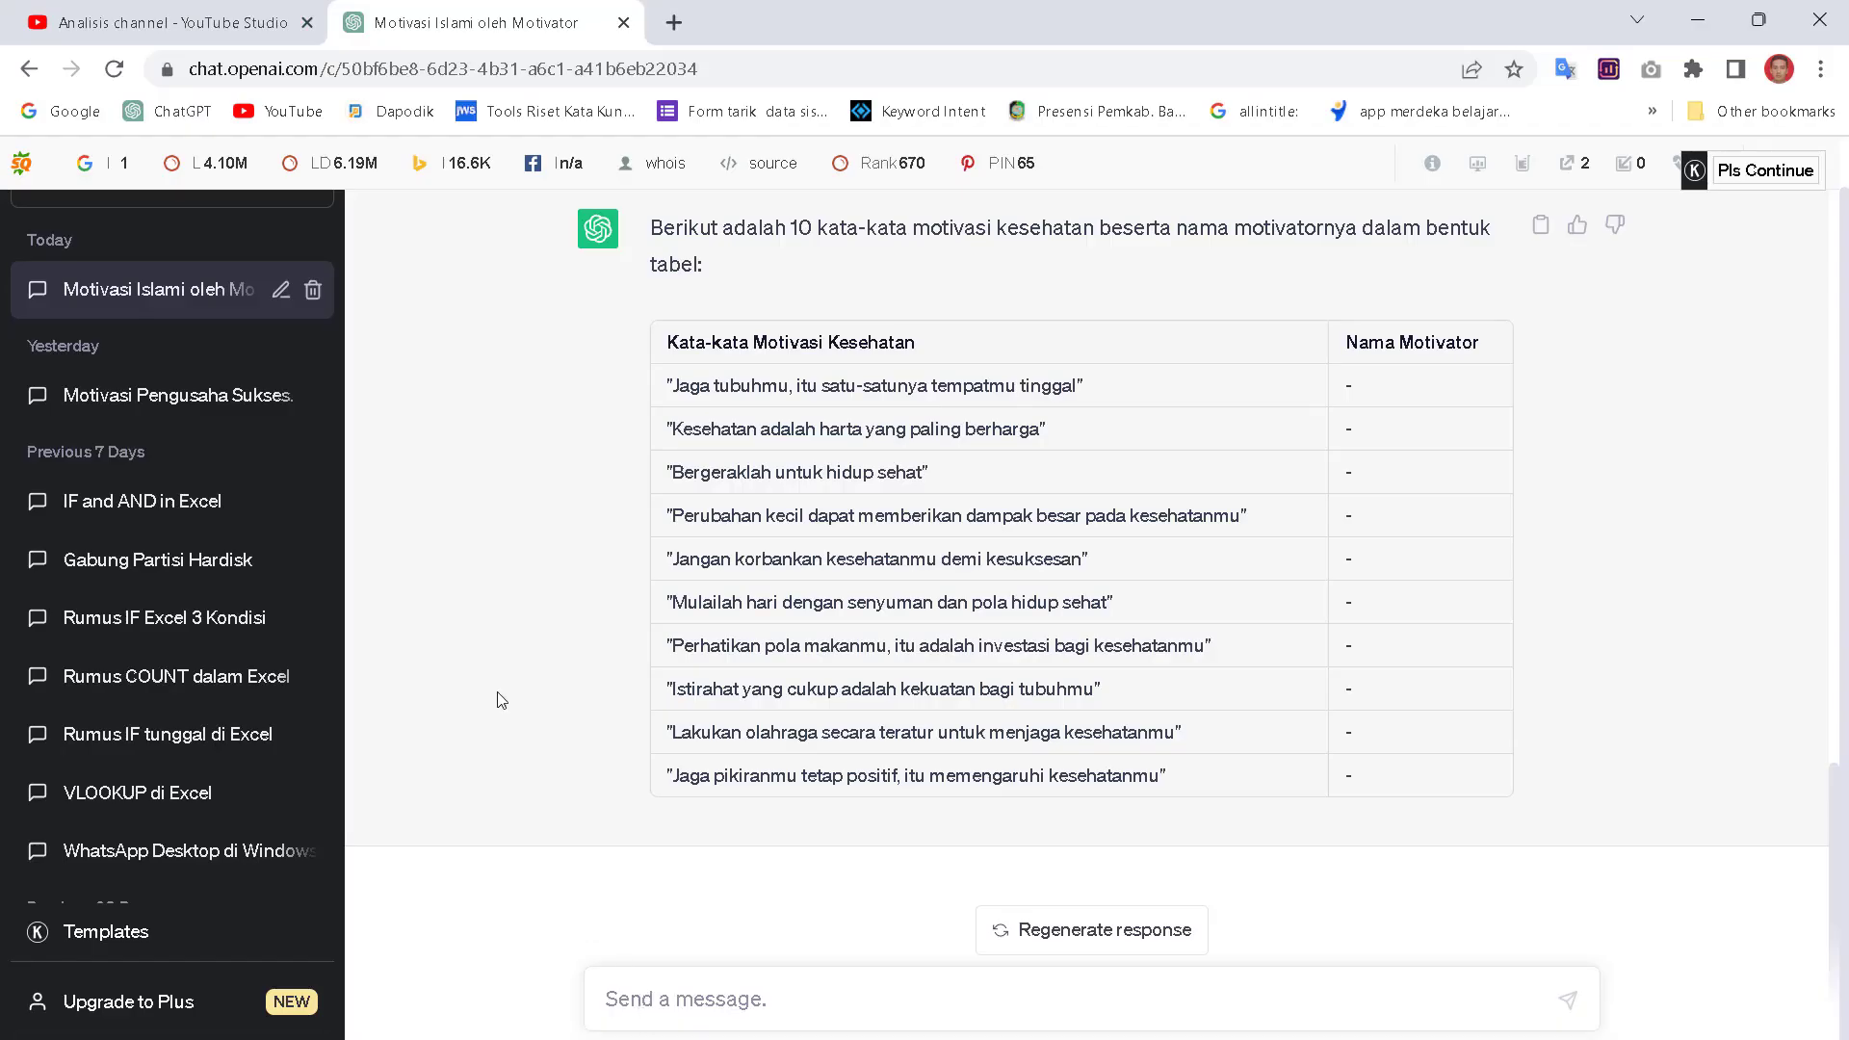
- Copy the earlier prompt requesting 10 health-motivation quotes with motivator names and paste it as a new message
scroll(496, 675, up, 1)
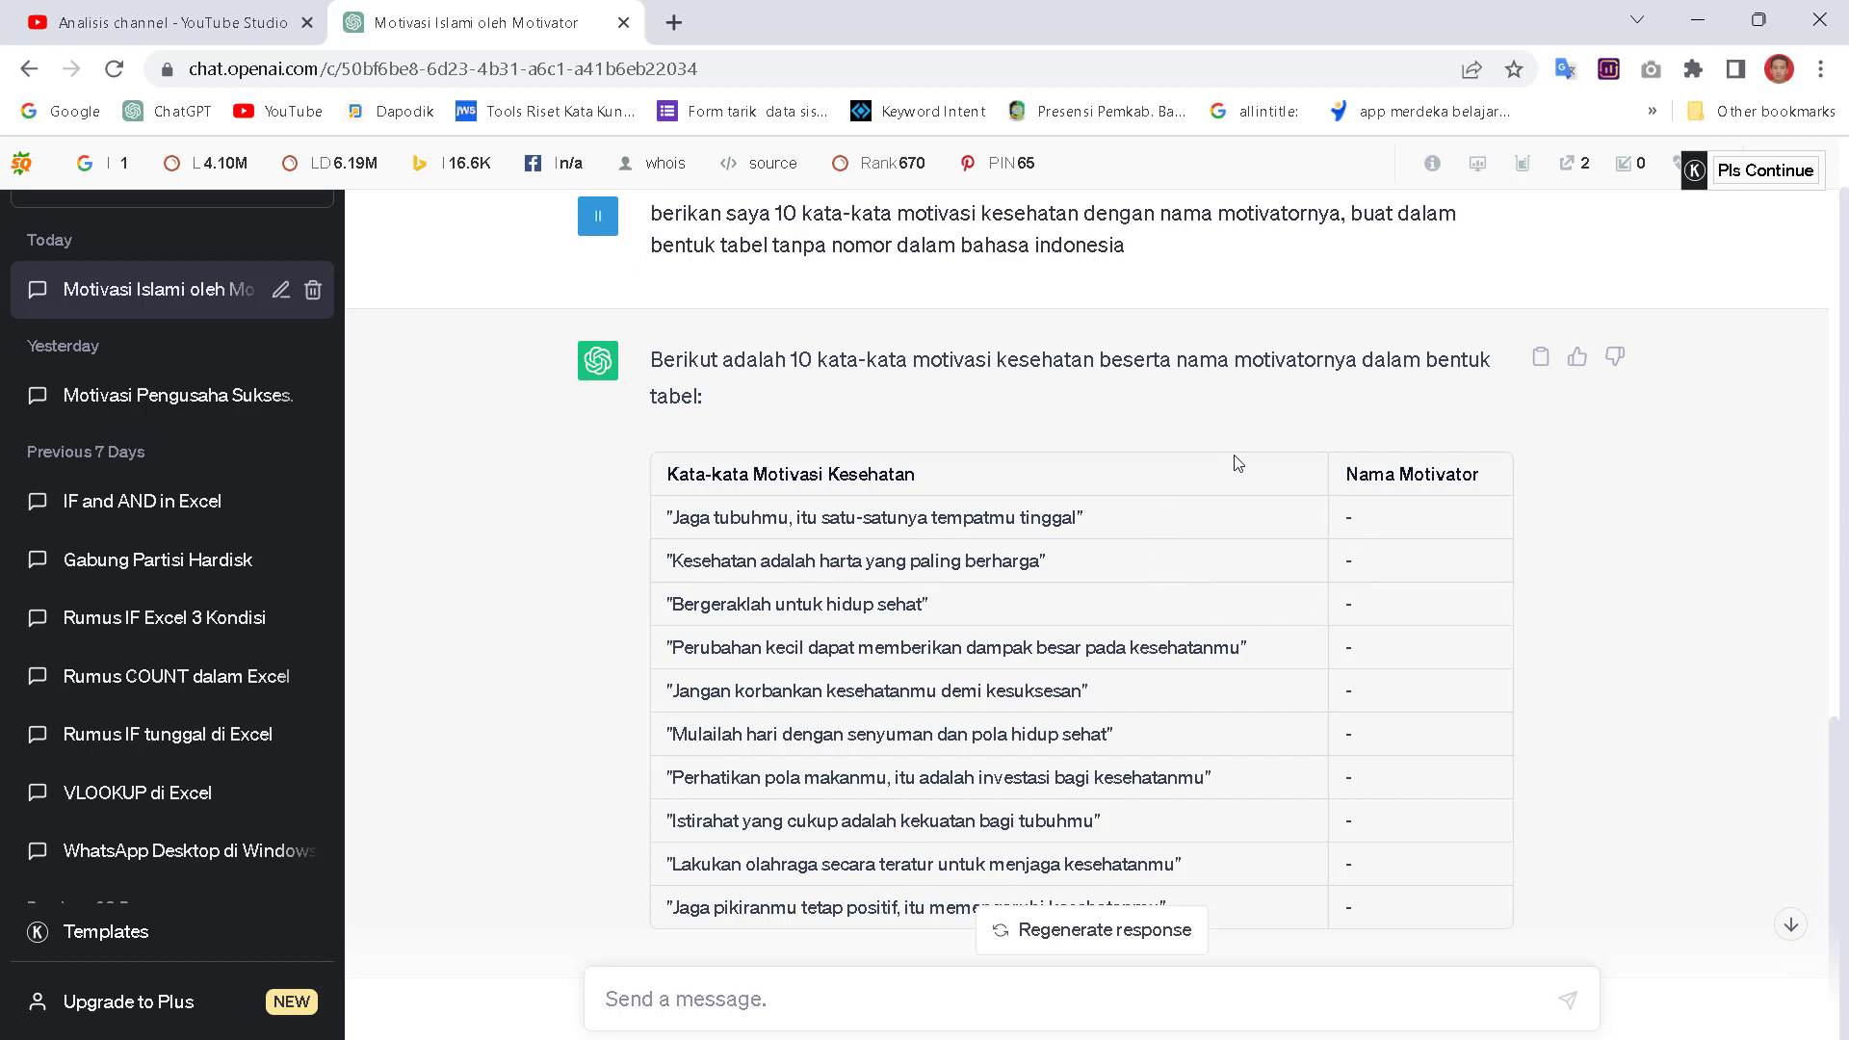
scroll(1238, 464, up, 1)
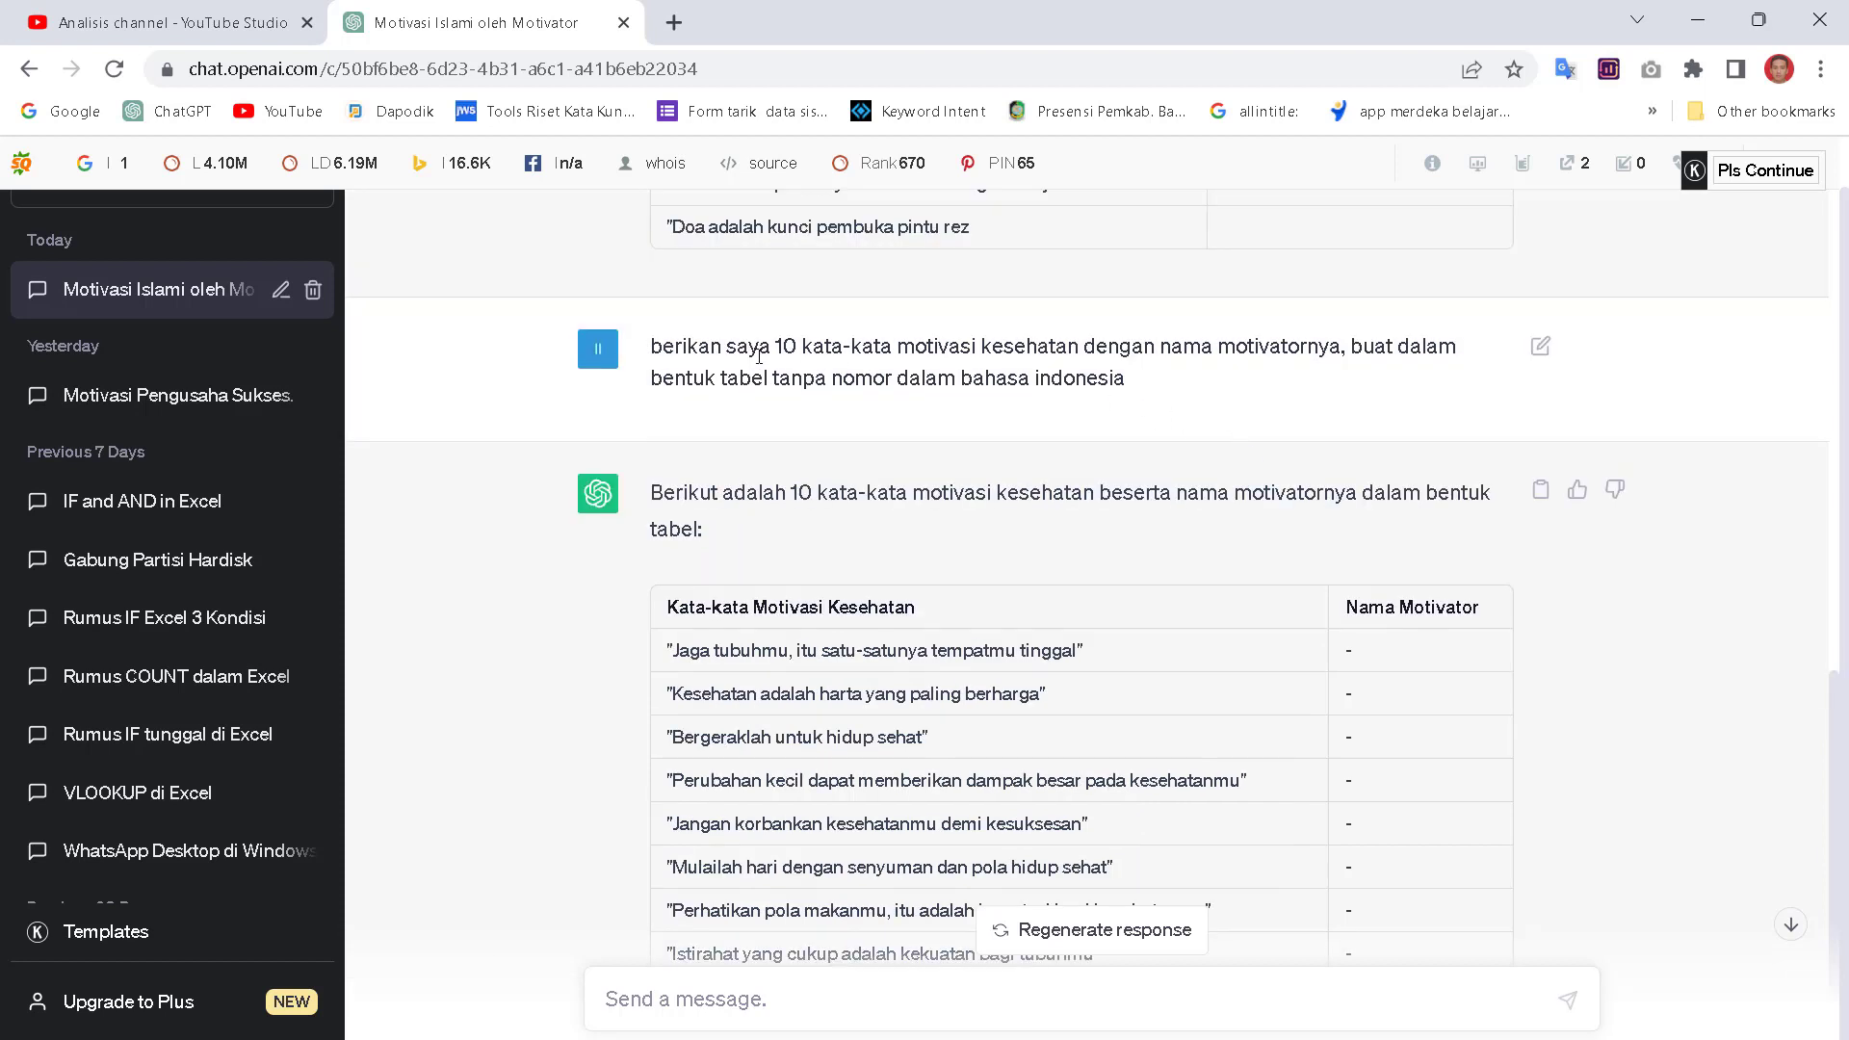
drag(656, 350, 1161, 387)
right_click(1100, 375)
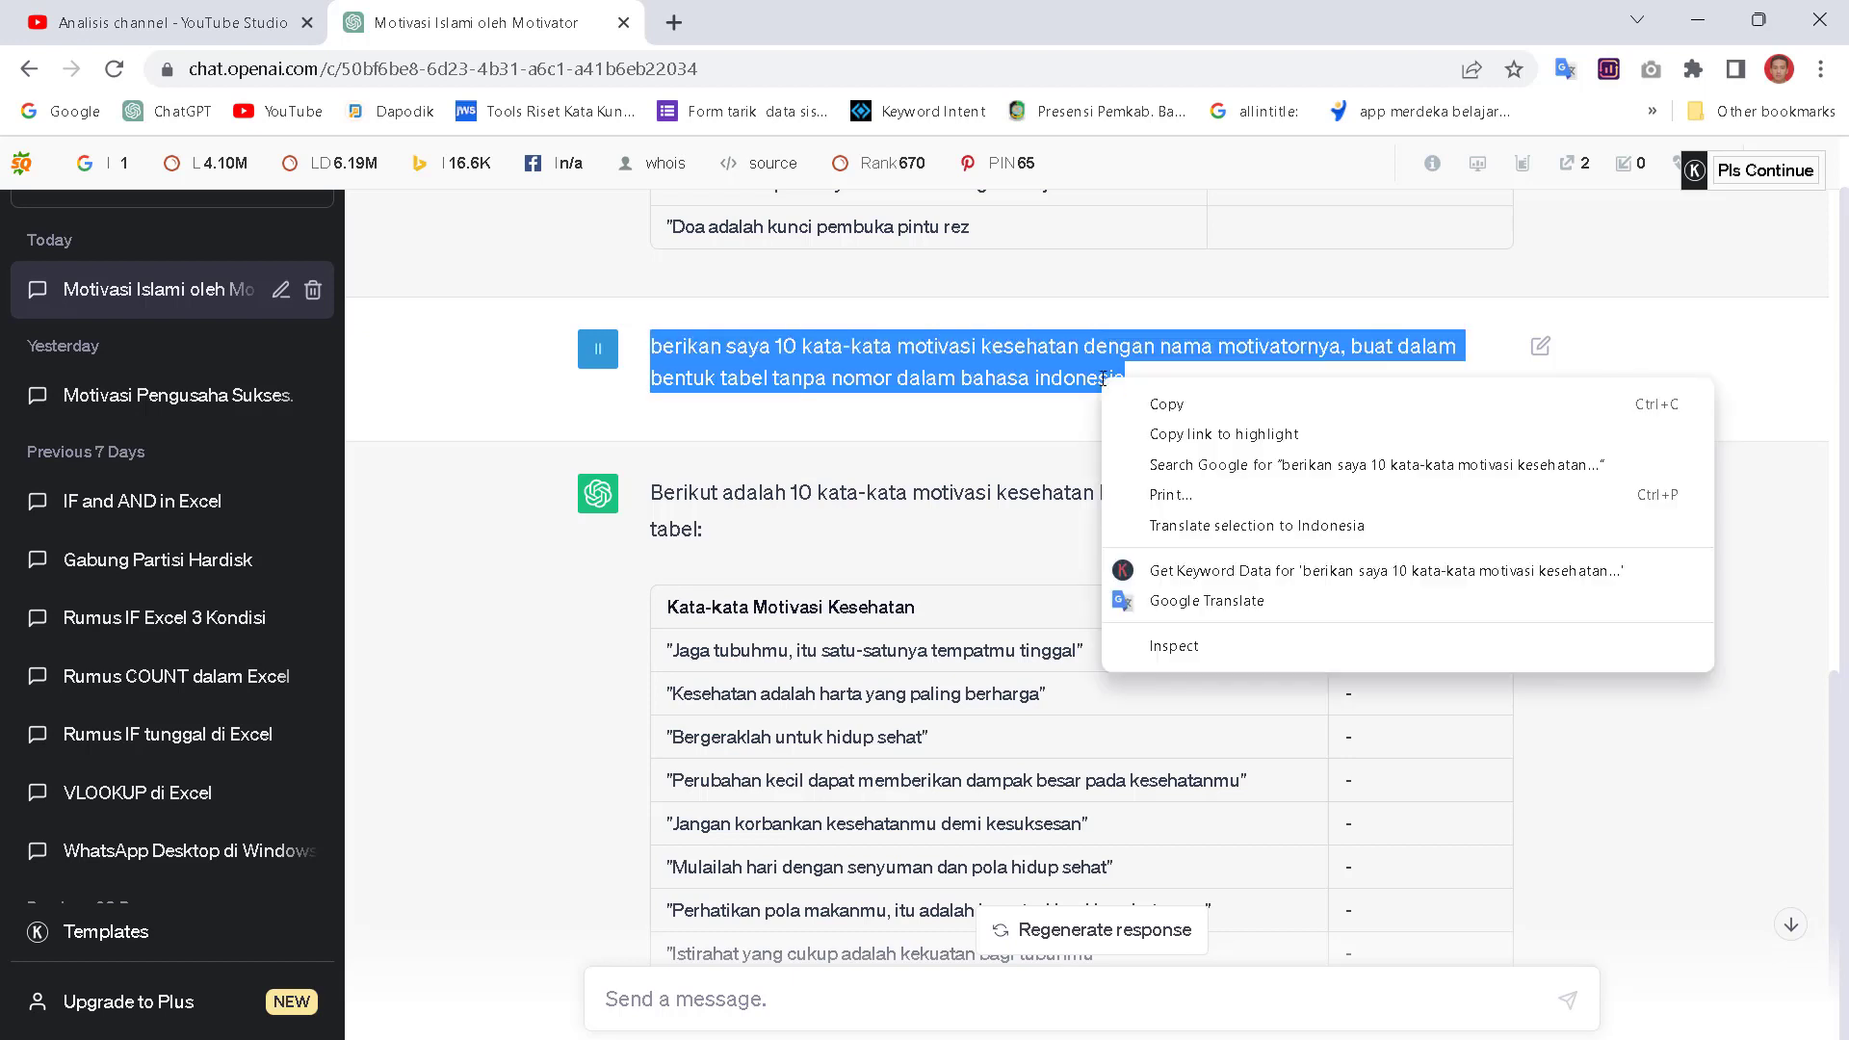
click(1154, 404)
scroll(997, 819, down, 3)
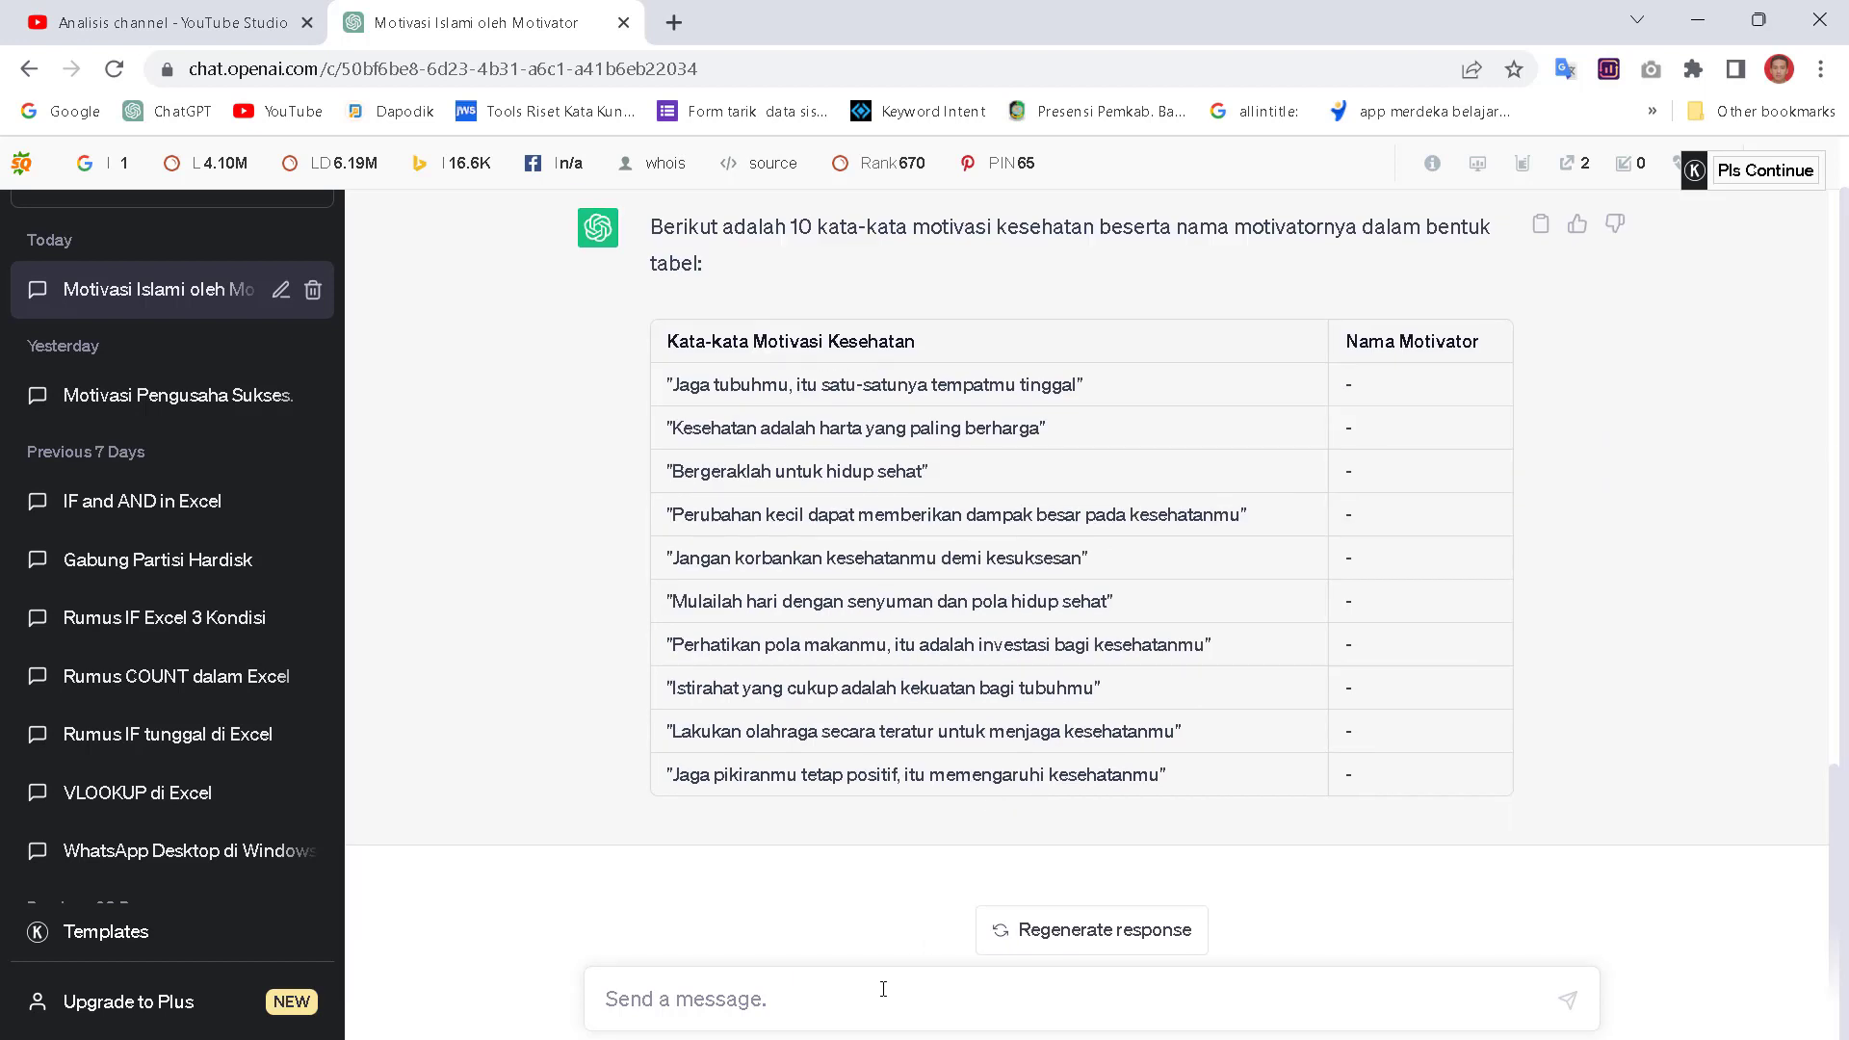
right_click(884, 992)
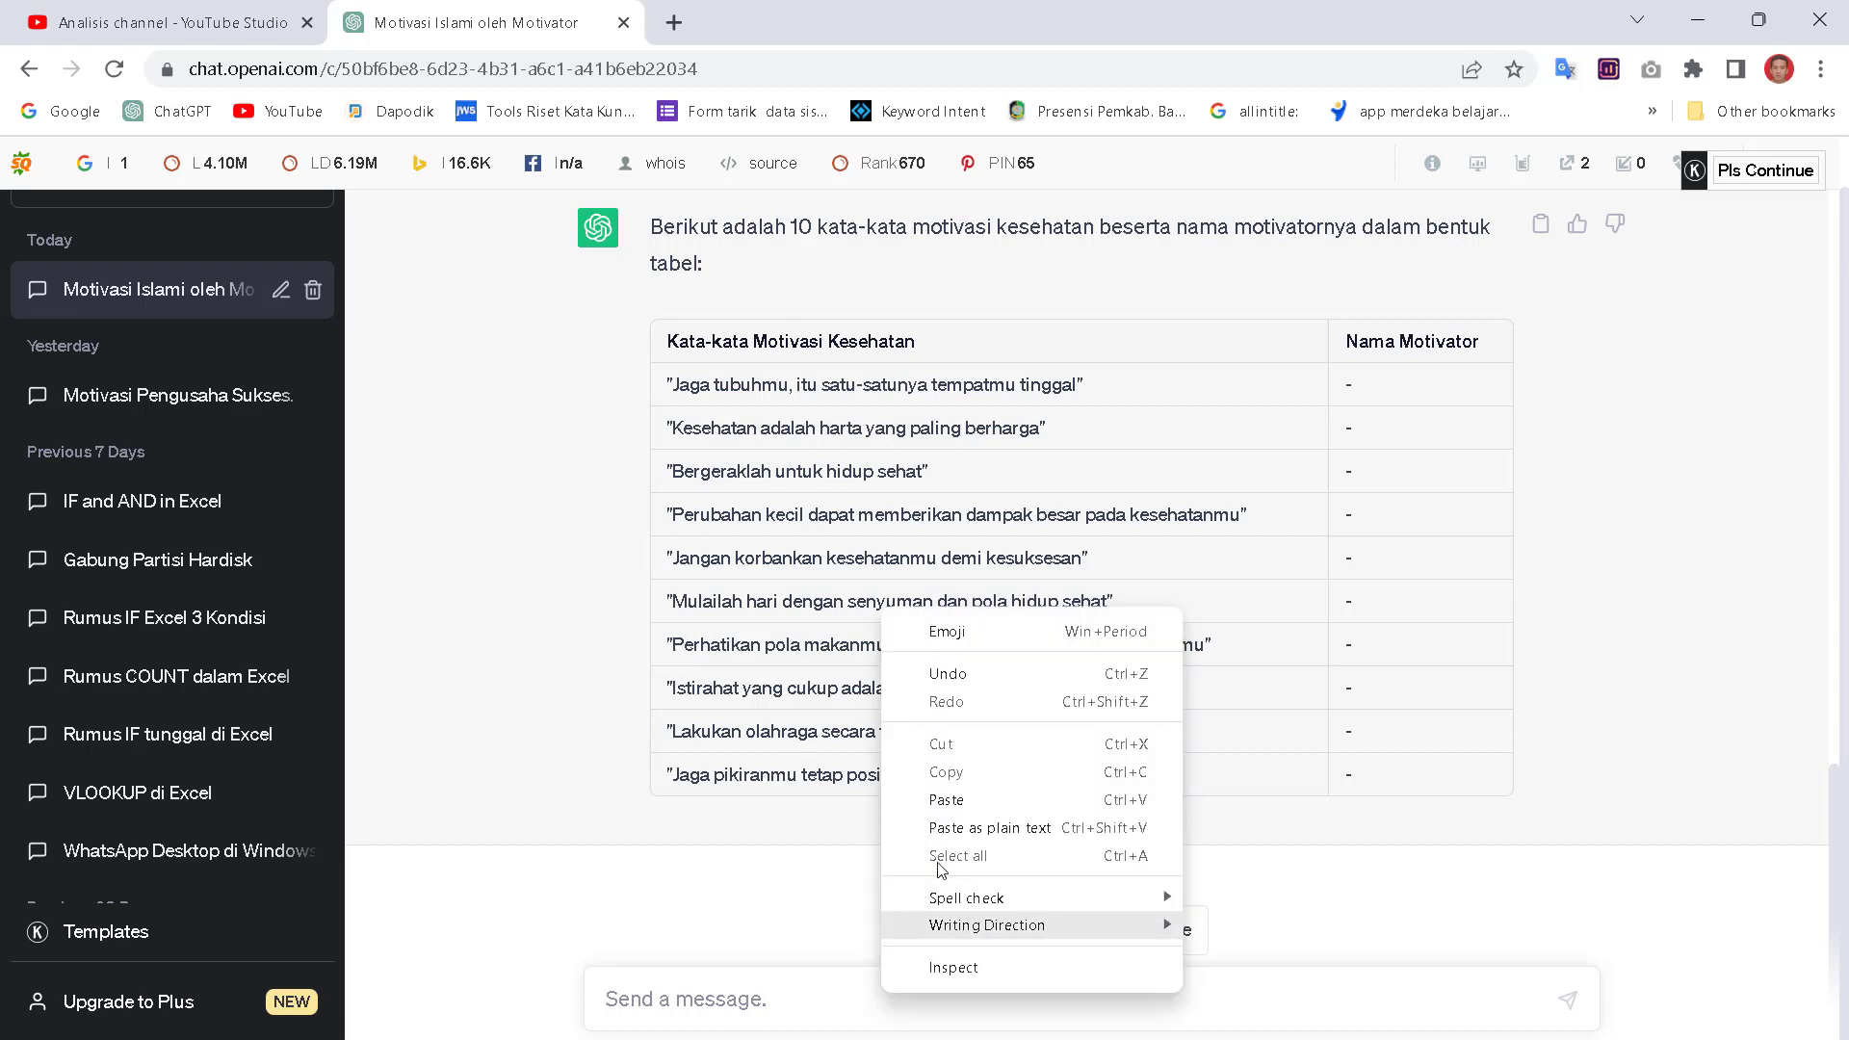
click(910, 798)
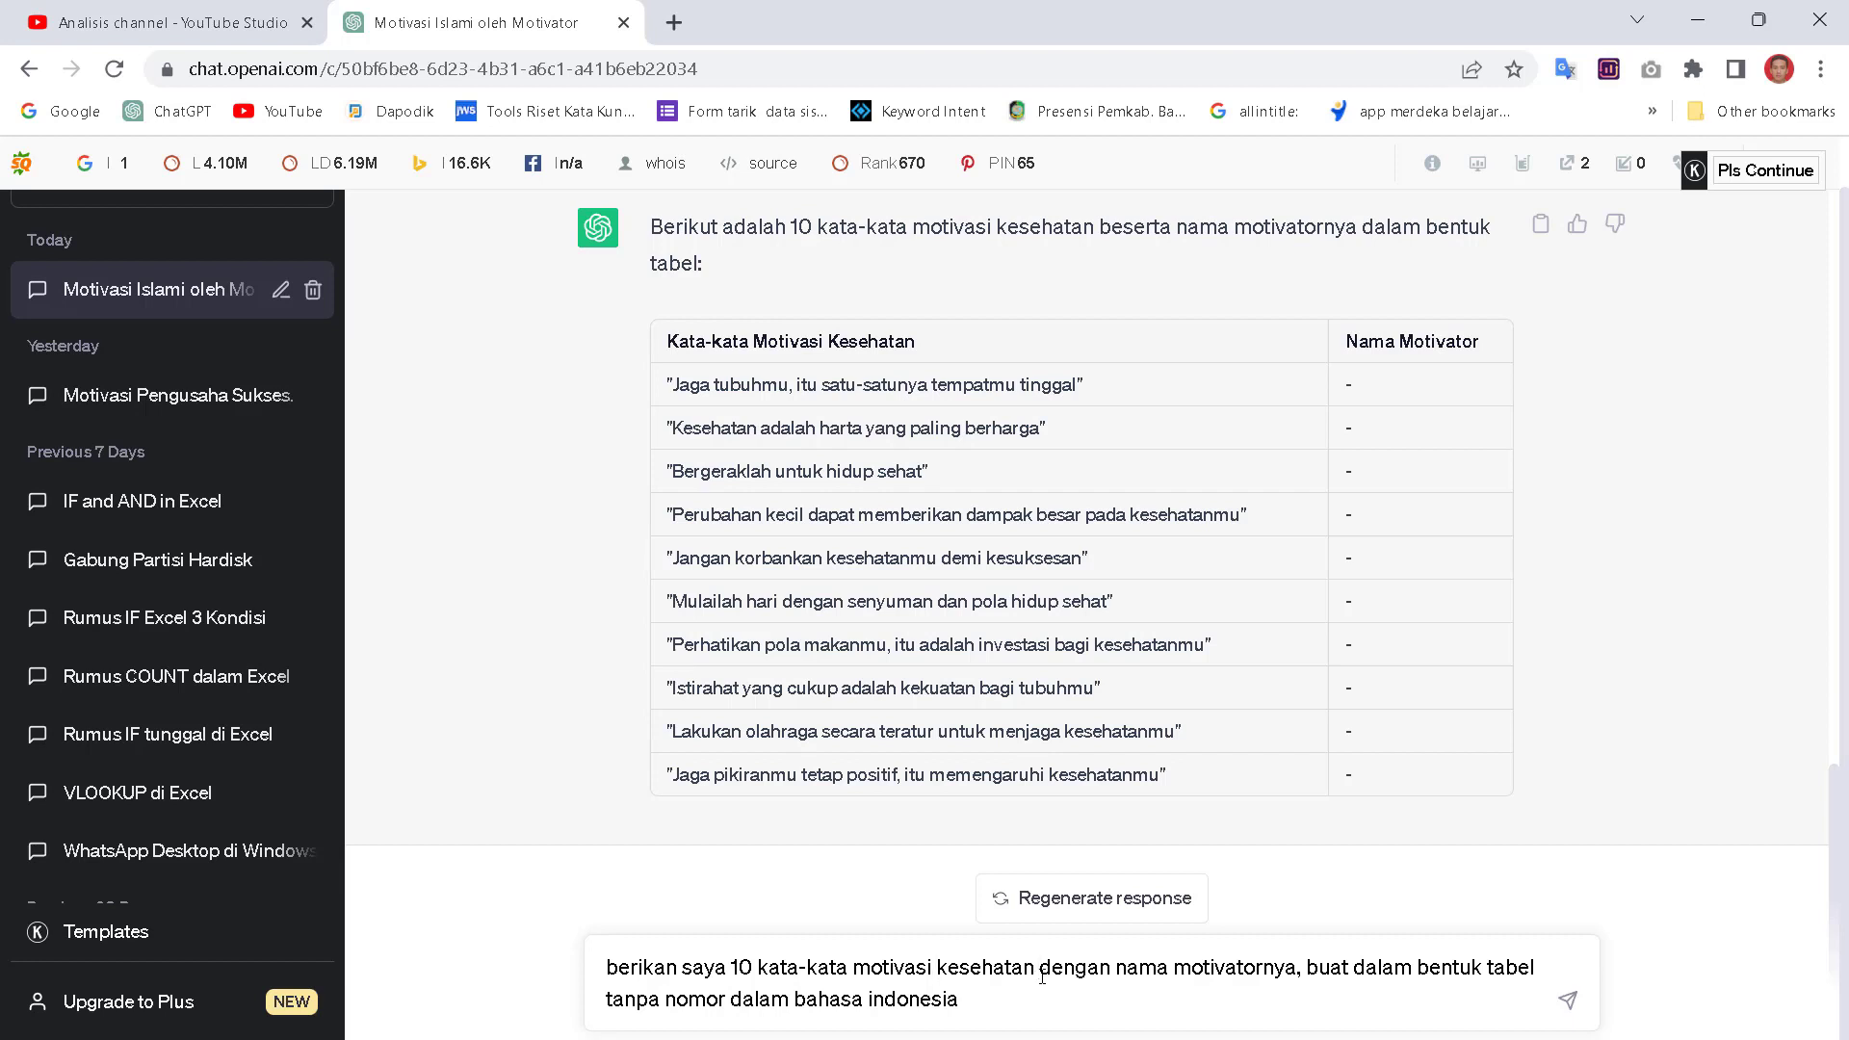
- Insert "dari pakar di dunia" after "kesehatan" in the prompt and send it
text(dari )
text(pakar dind)
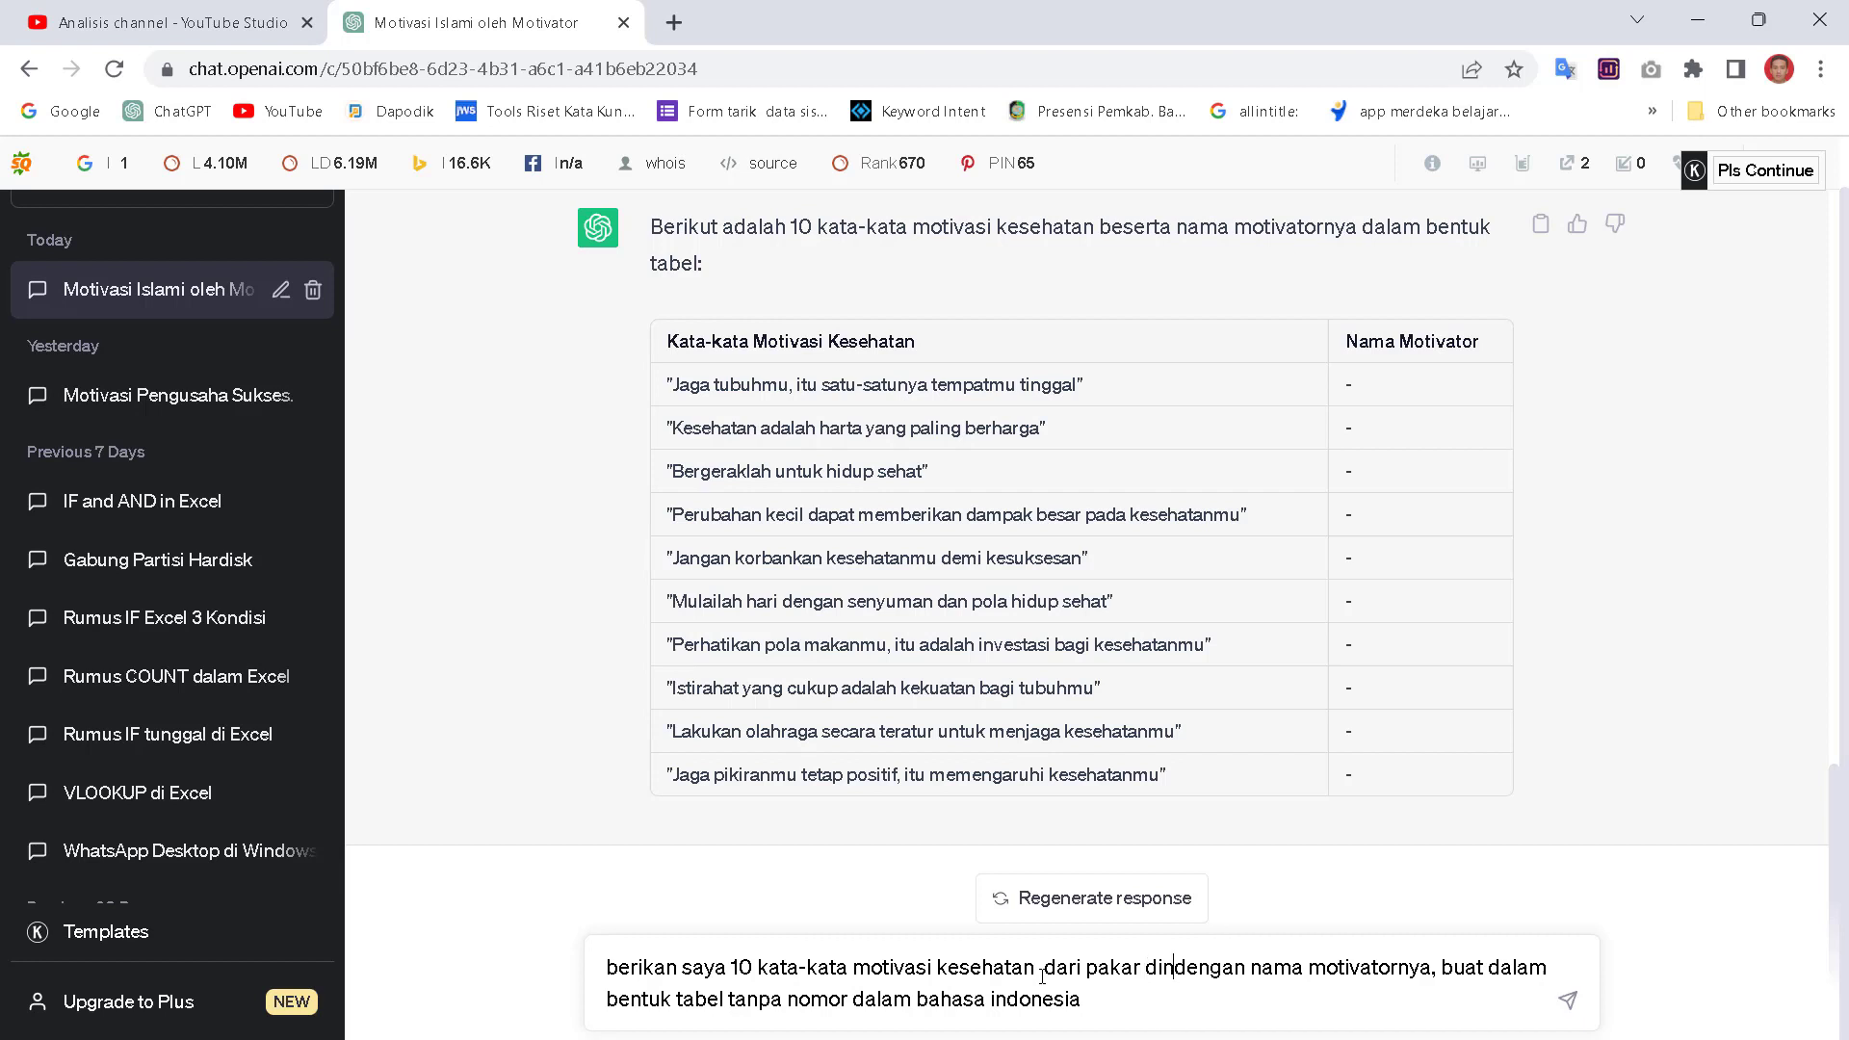
key(BackSpace)
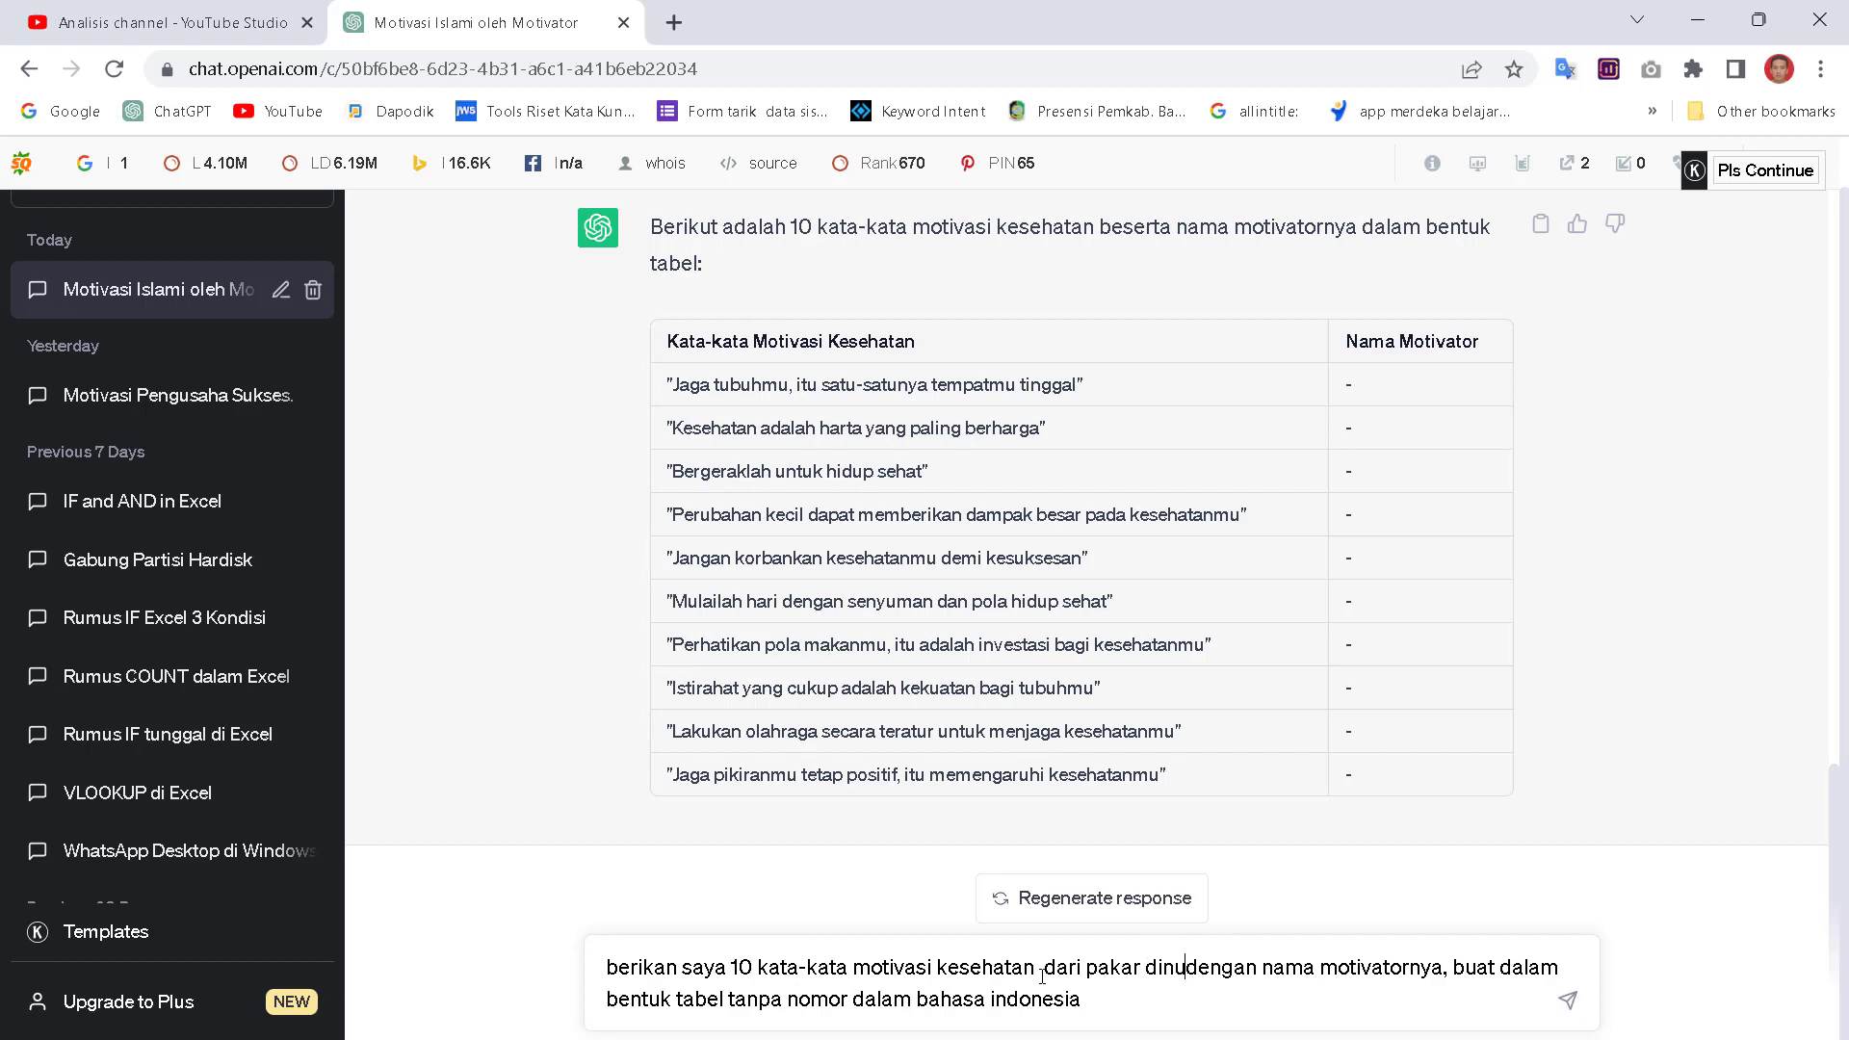
text(dunia)
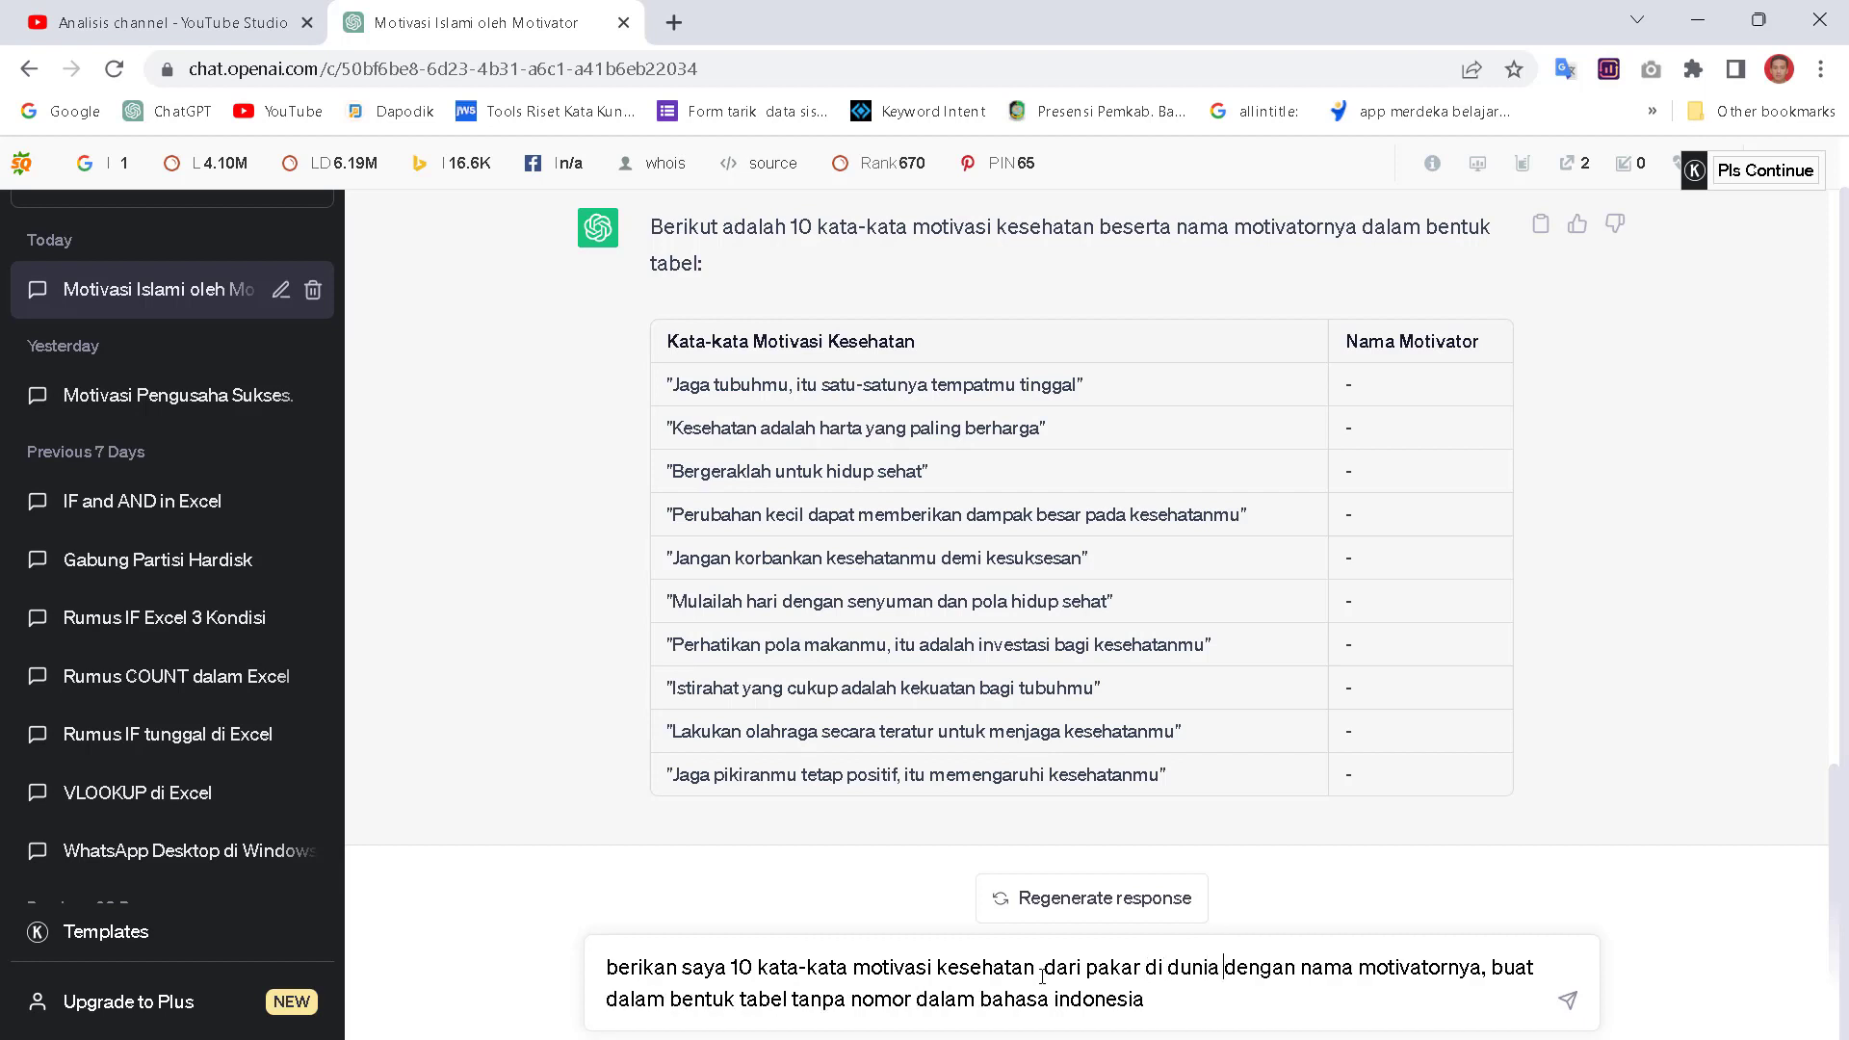
key(Return)
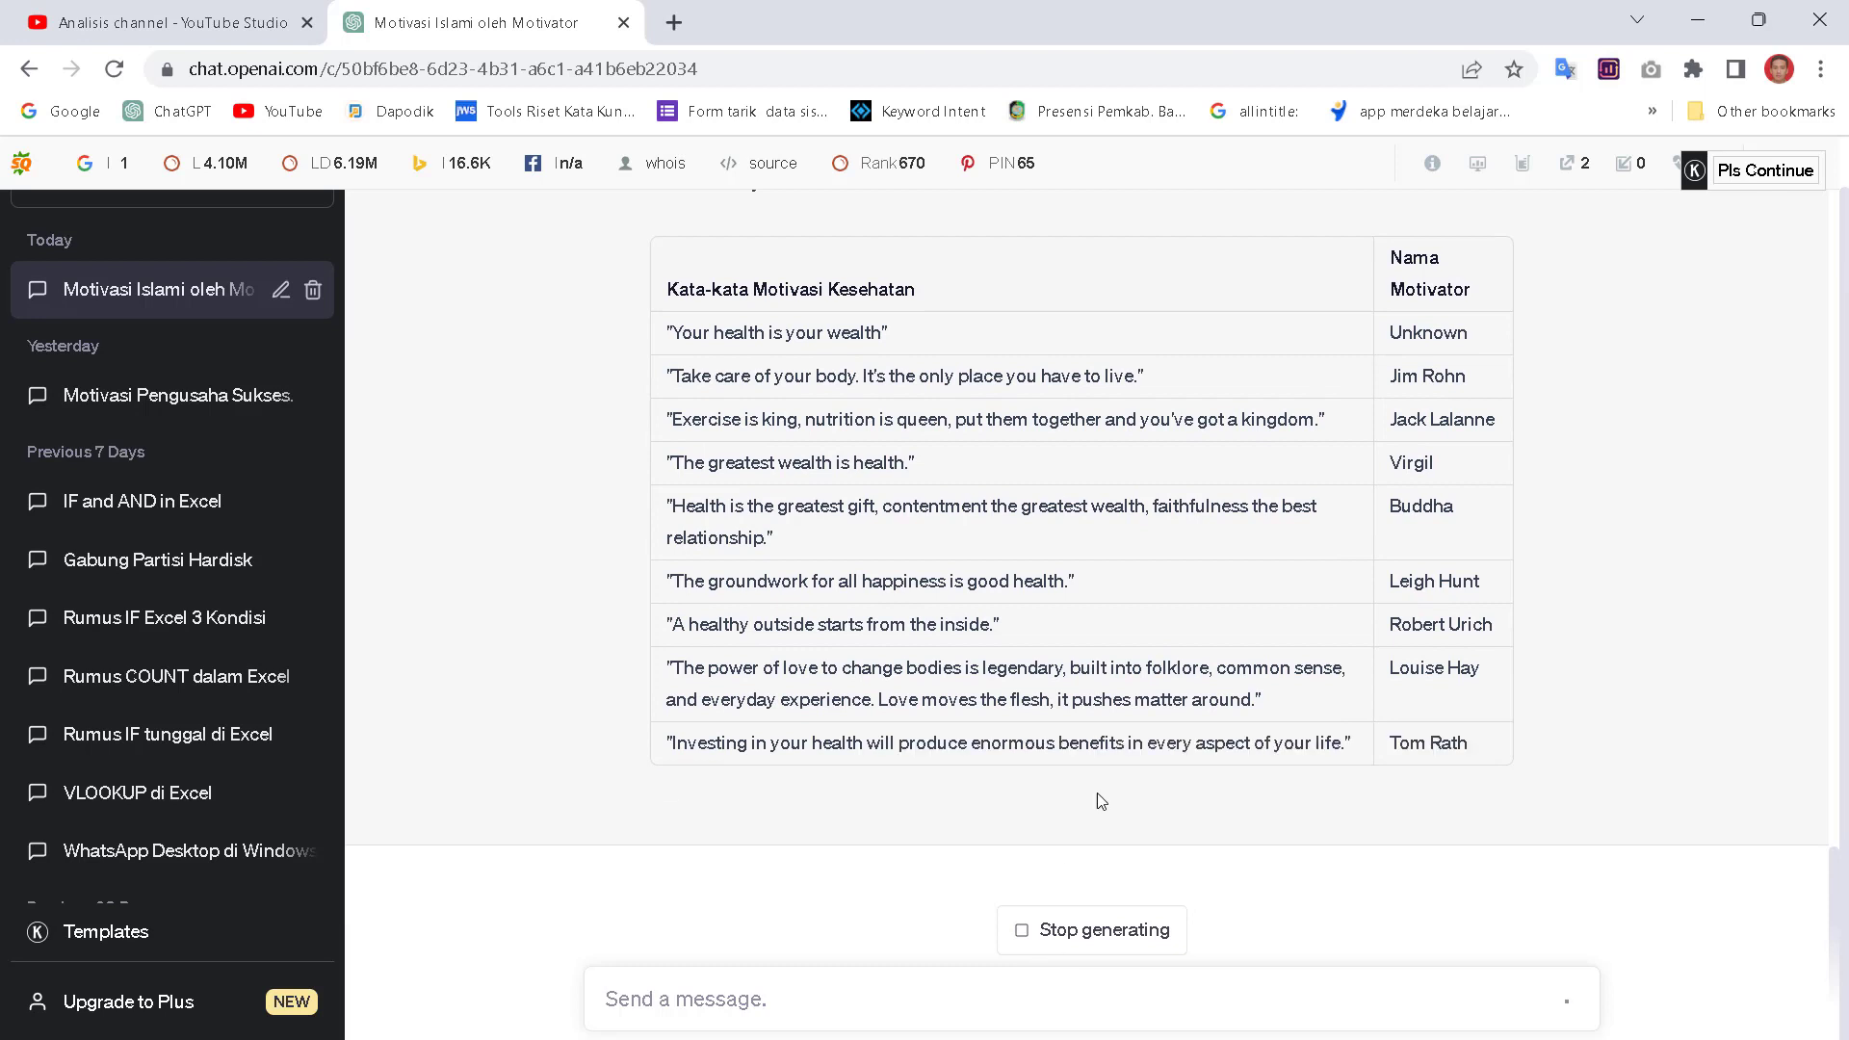
- Copy the whole new quote table, from the "Kata-kata Motivasi Kesehatan" header to the last motivator row
scroll(1054, 674, up, 3)
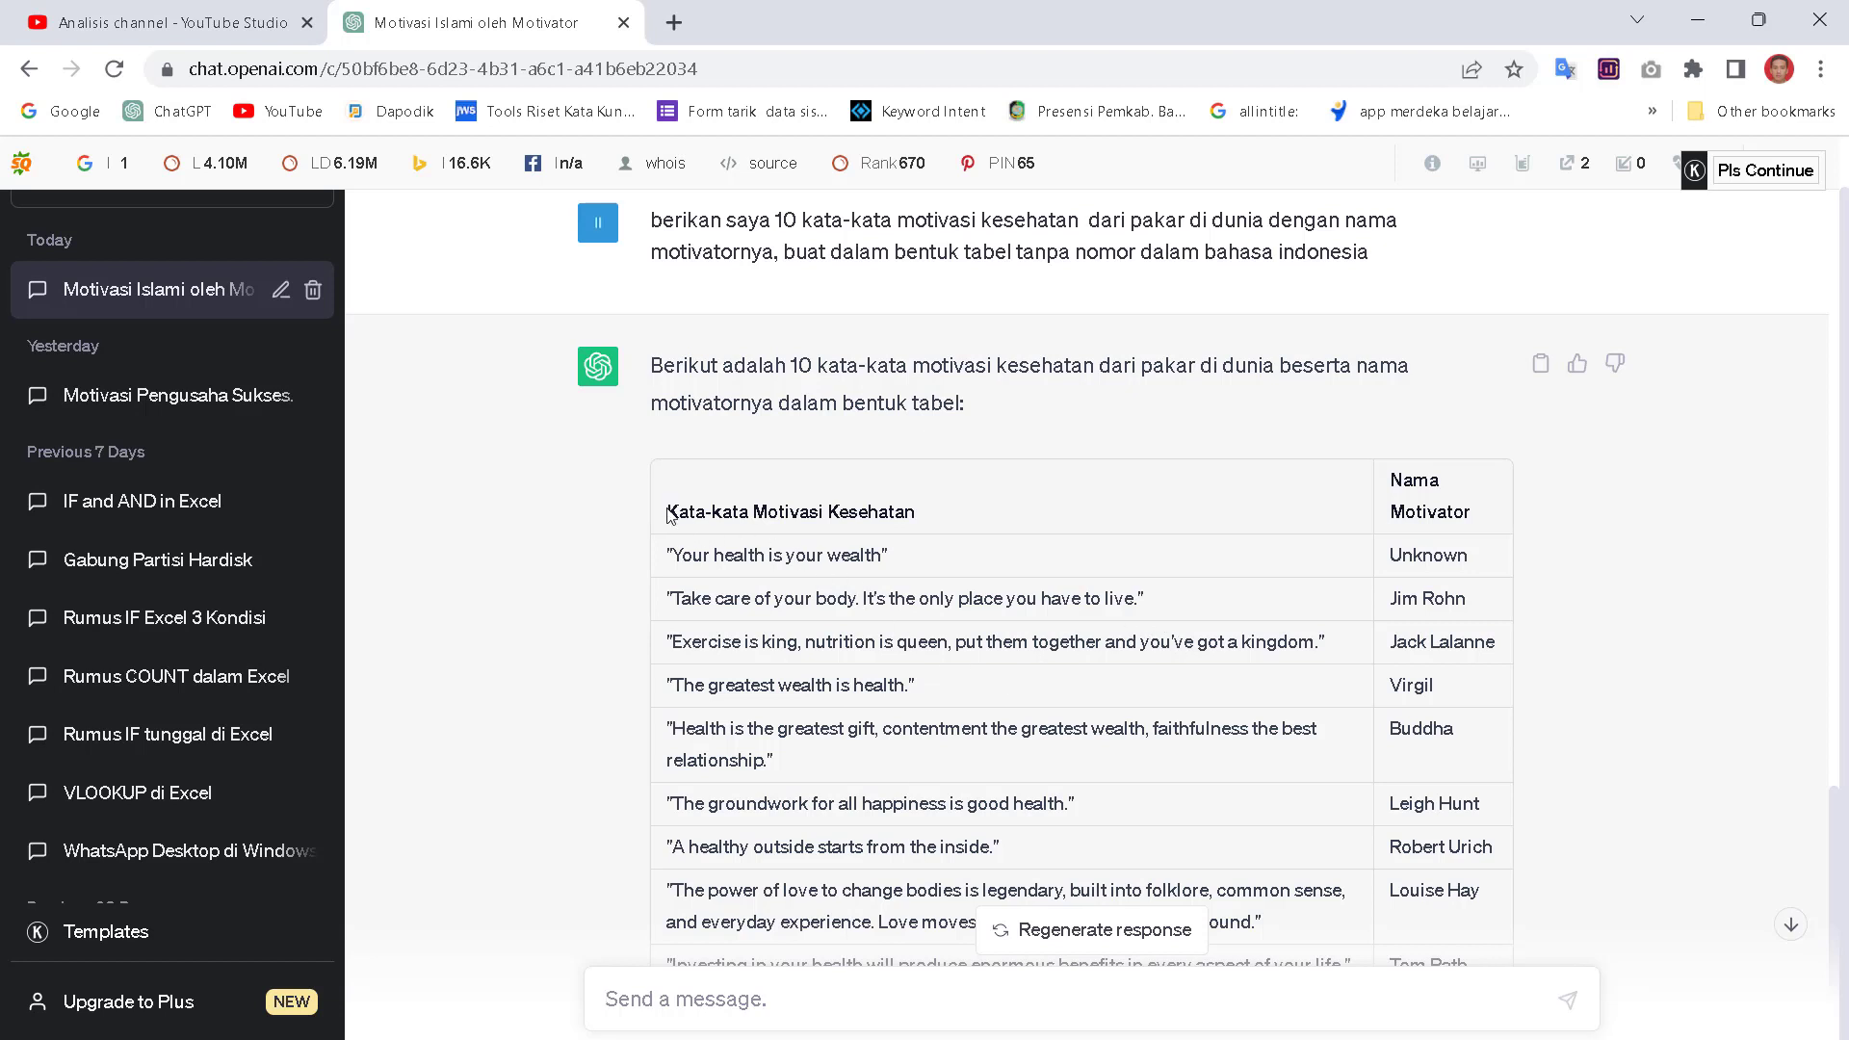
drag(668, 515, 1487, 781)
scroll(1415, 858, down, 2)
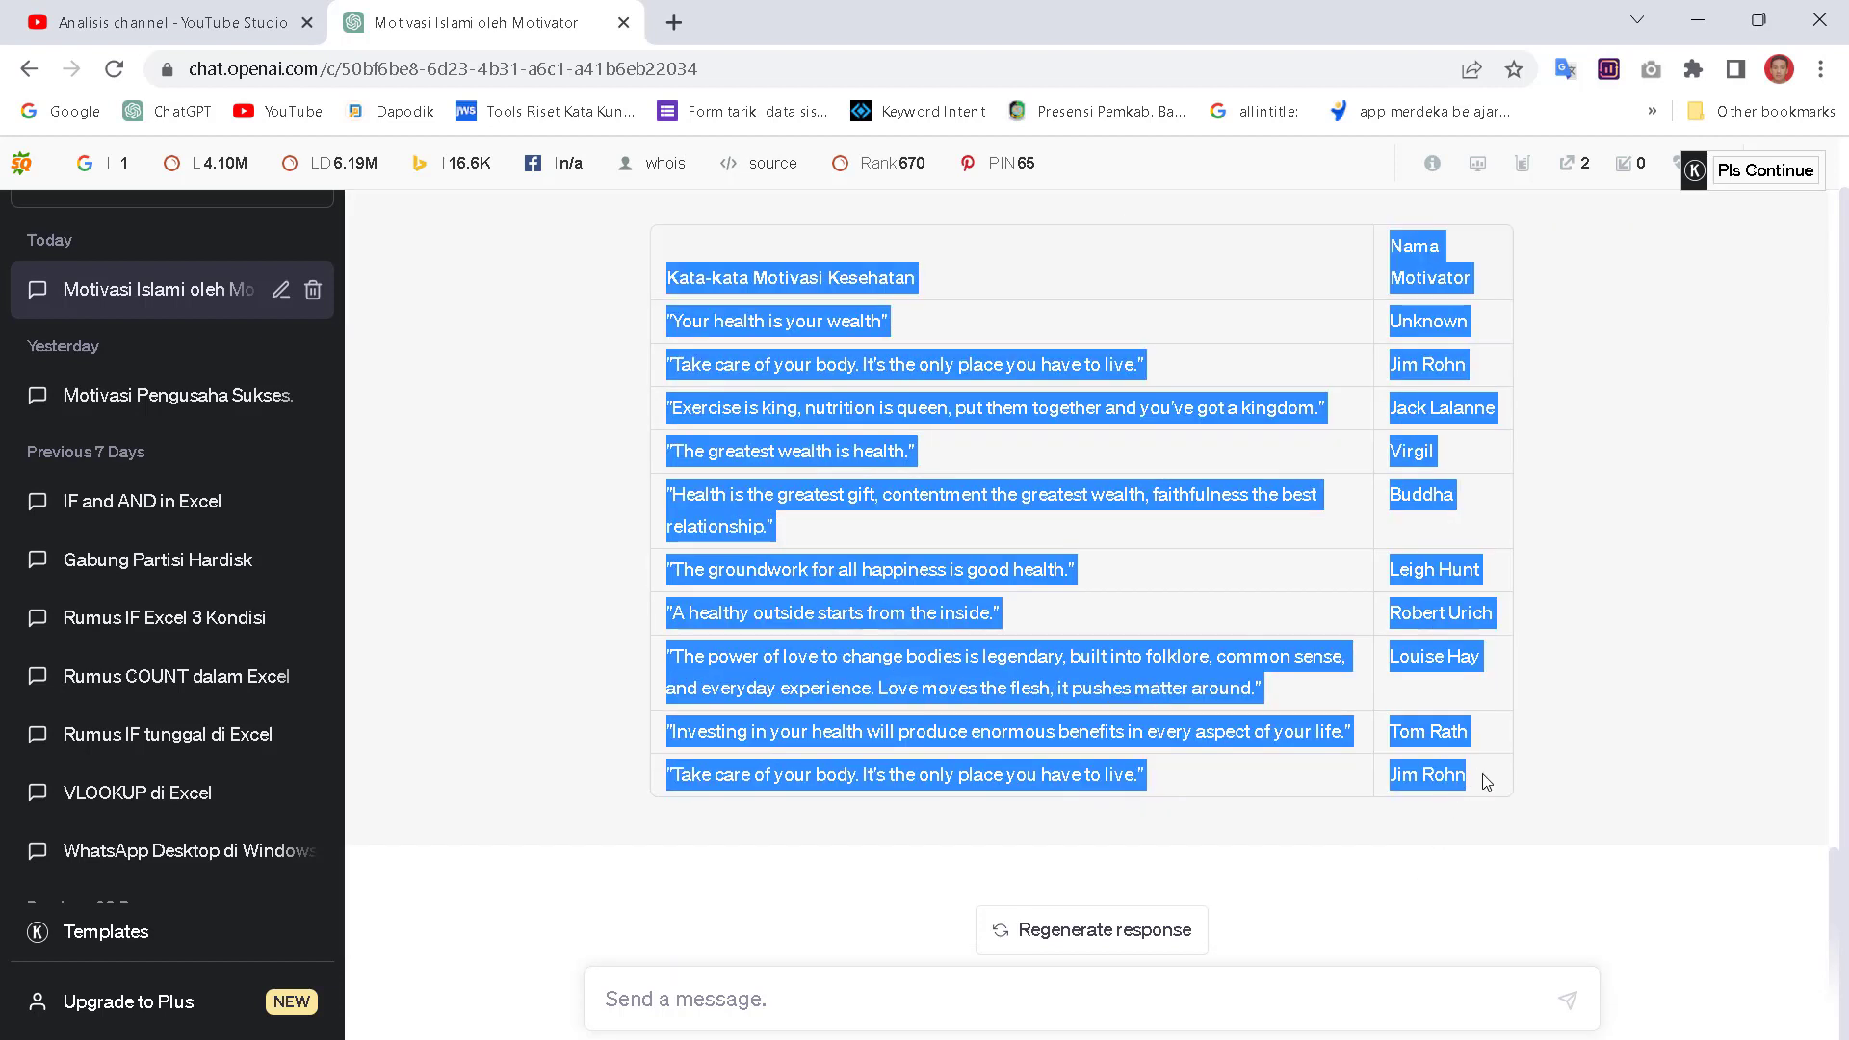
right_click(828, 378)
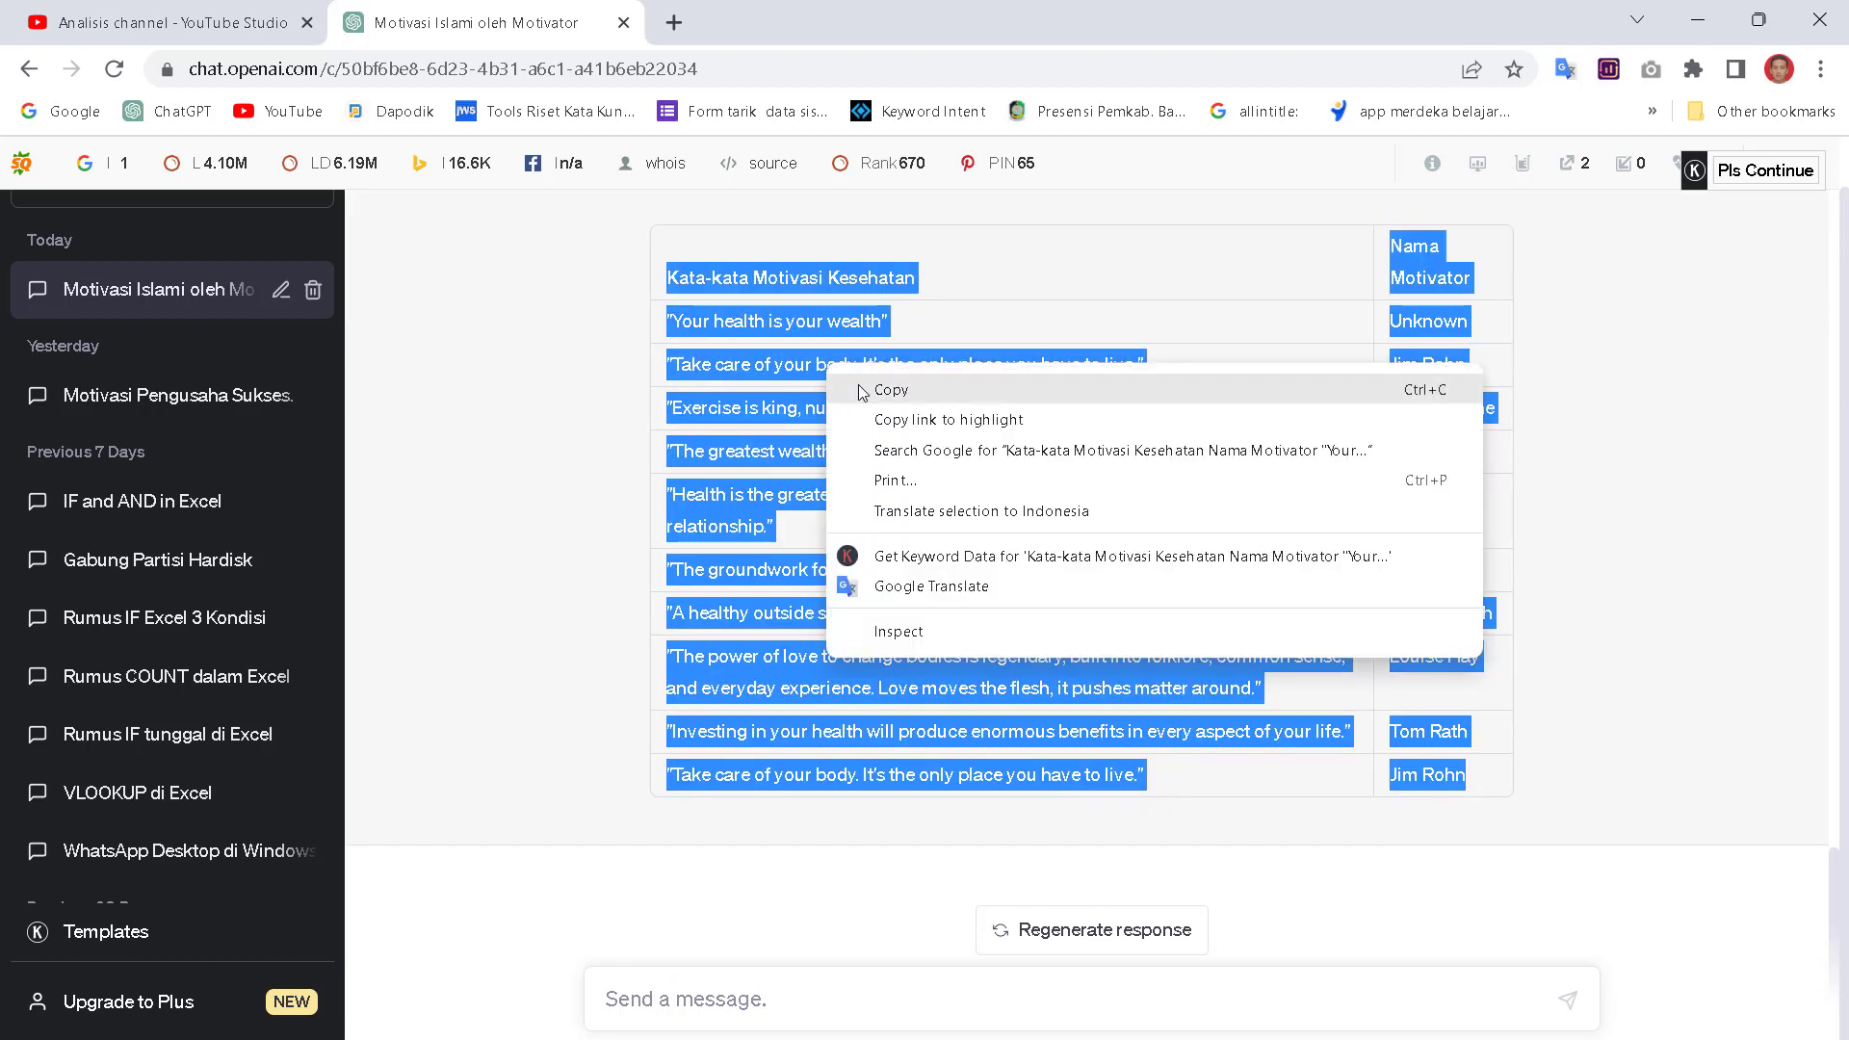
click(862, 389)
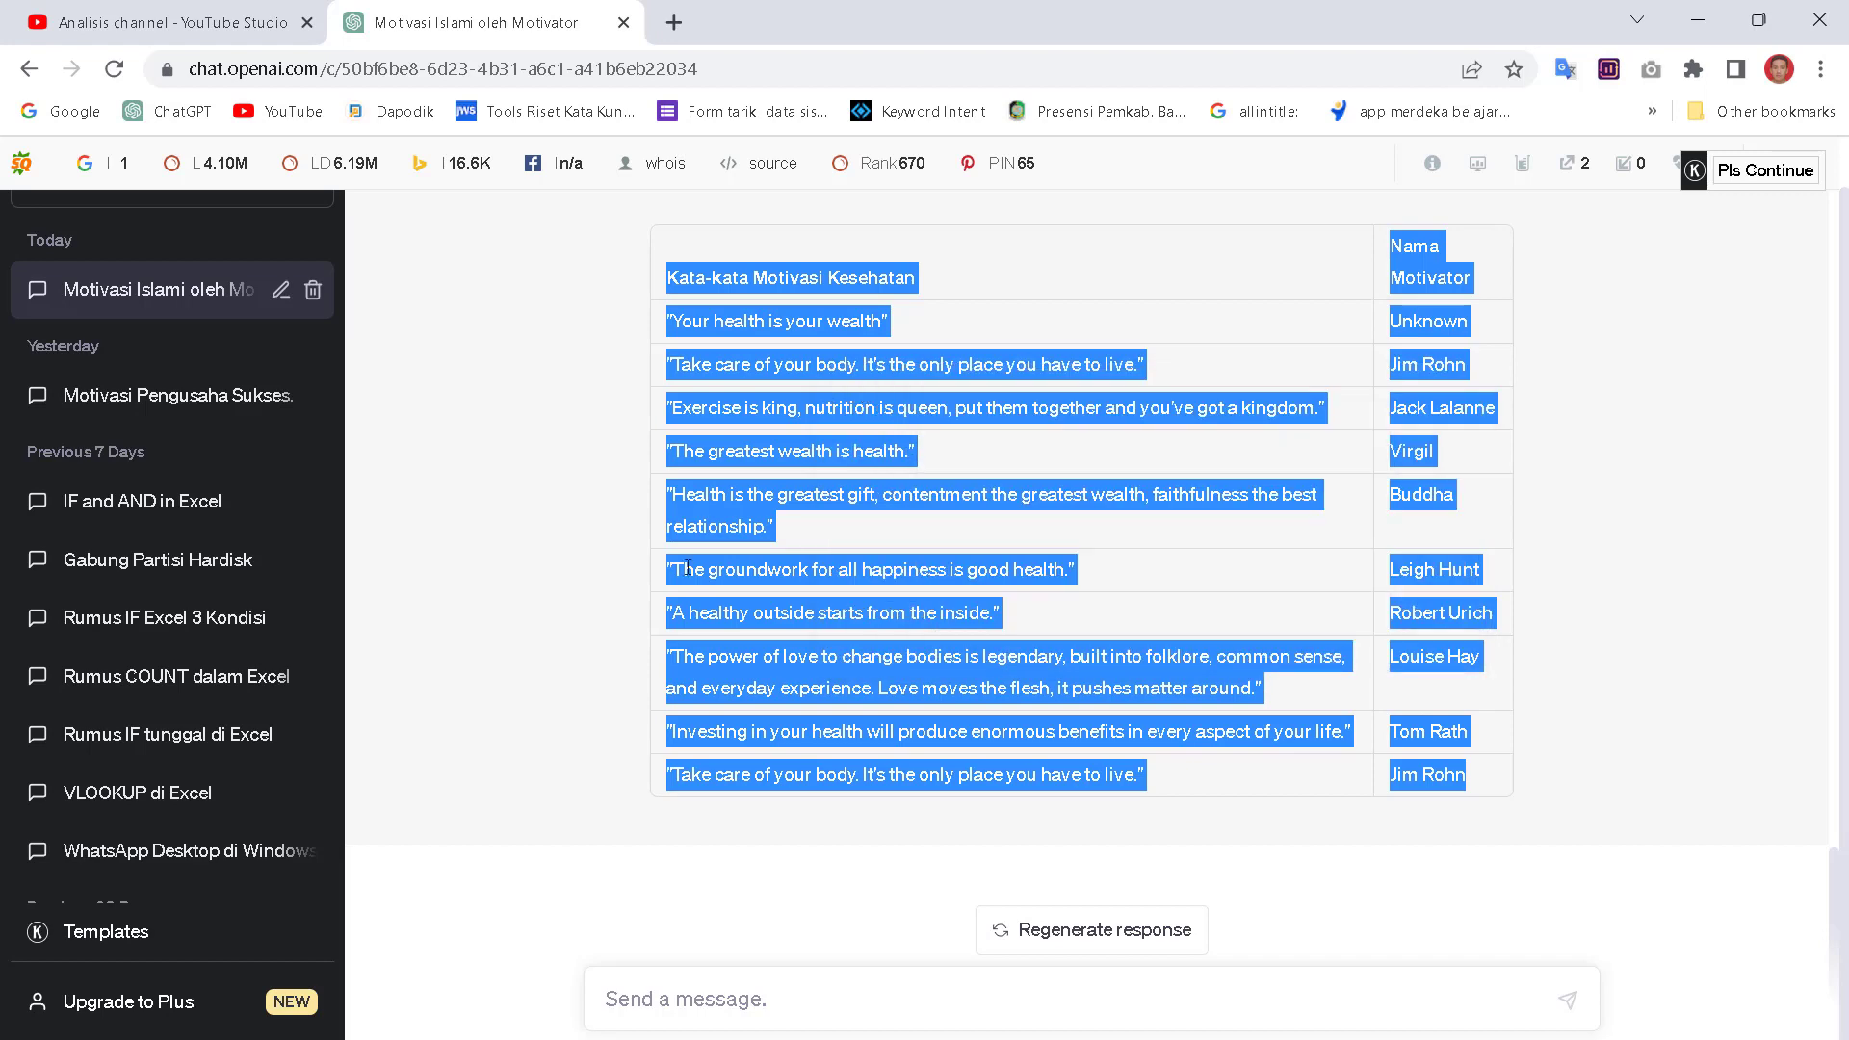
- Switch to the Canva design and start manual data entry for bulk creation (Buat banyak)
click(192, 963)
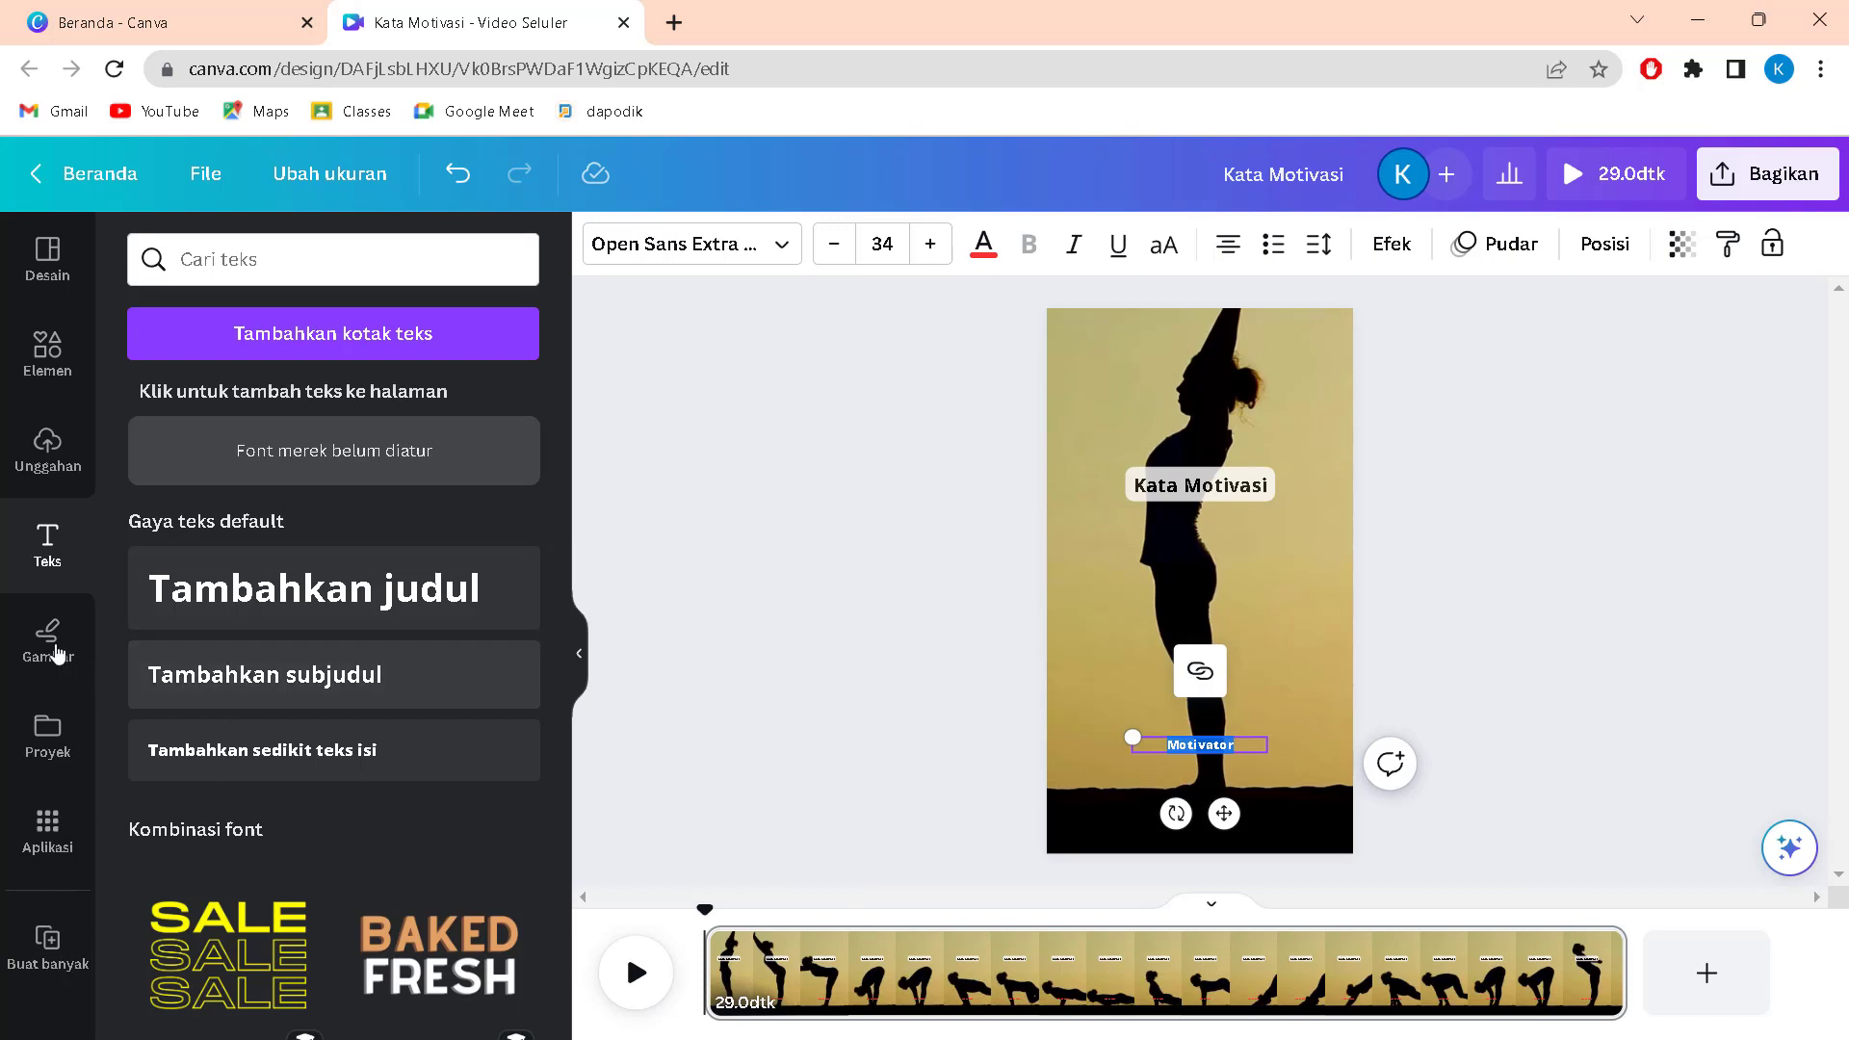
click(56, 952)
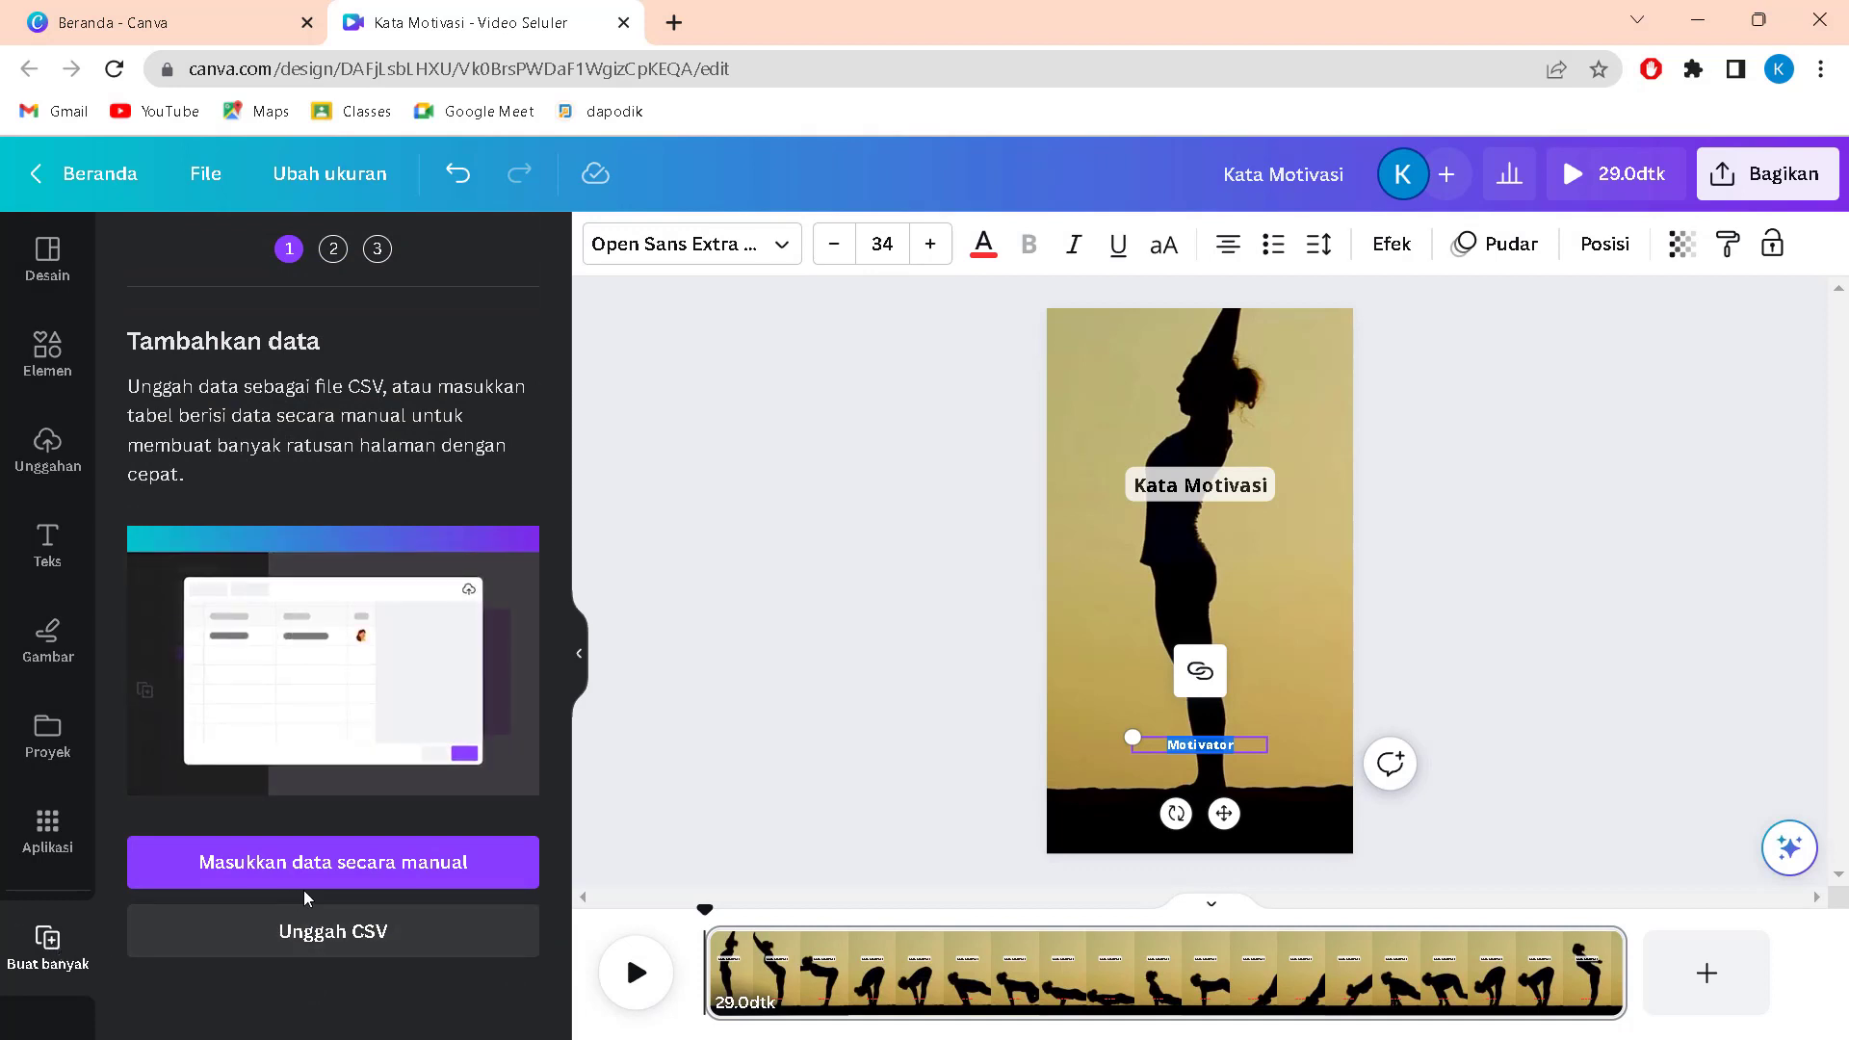
click(370, 881)
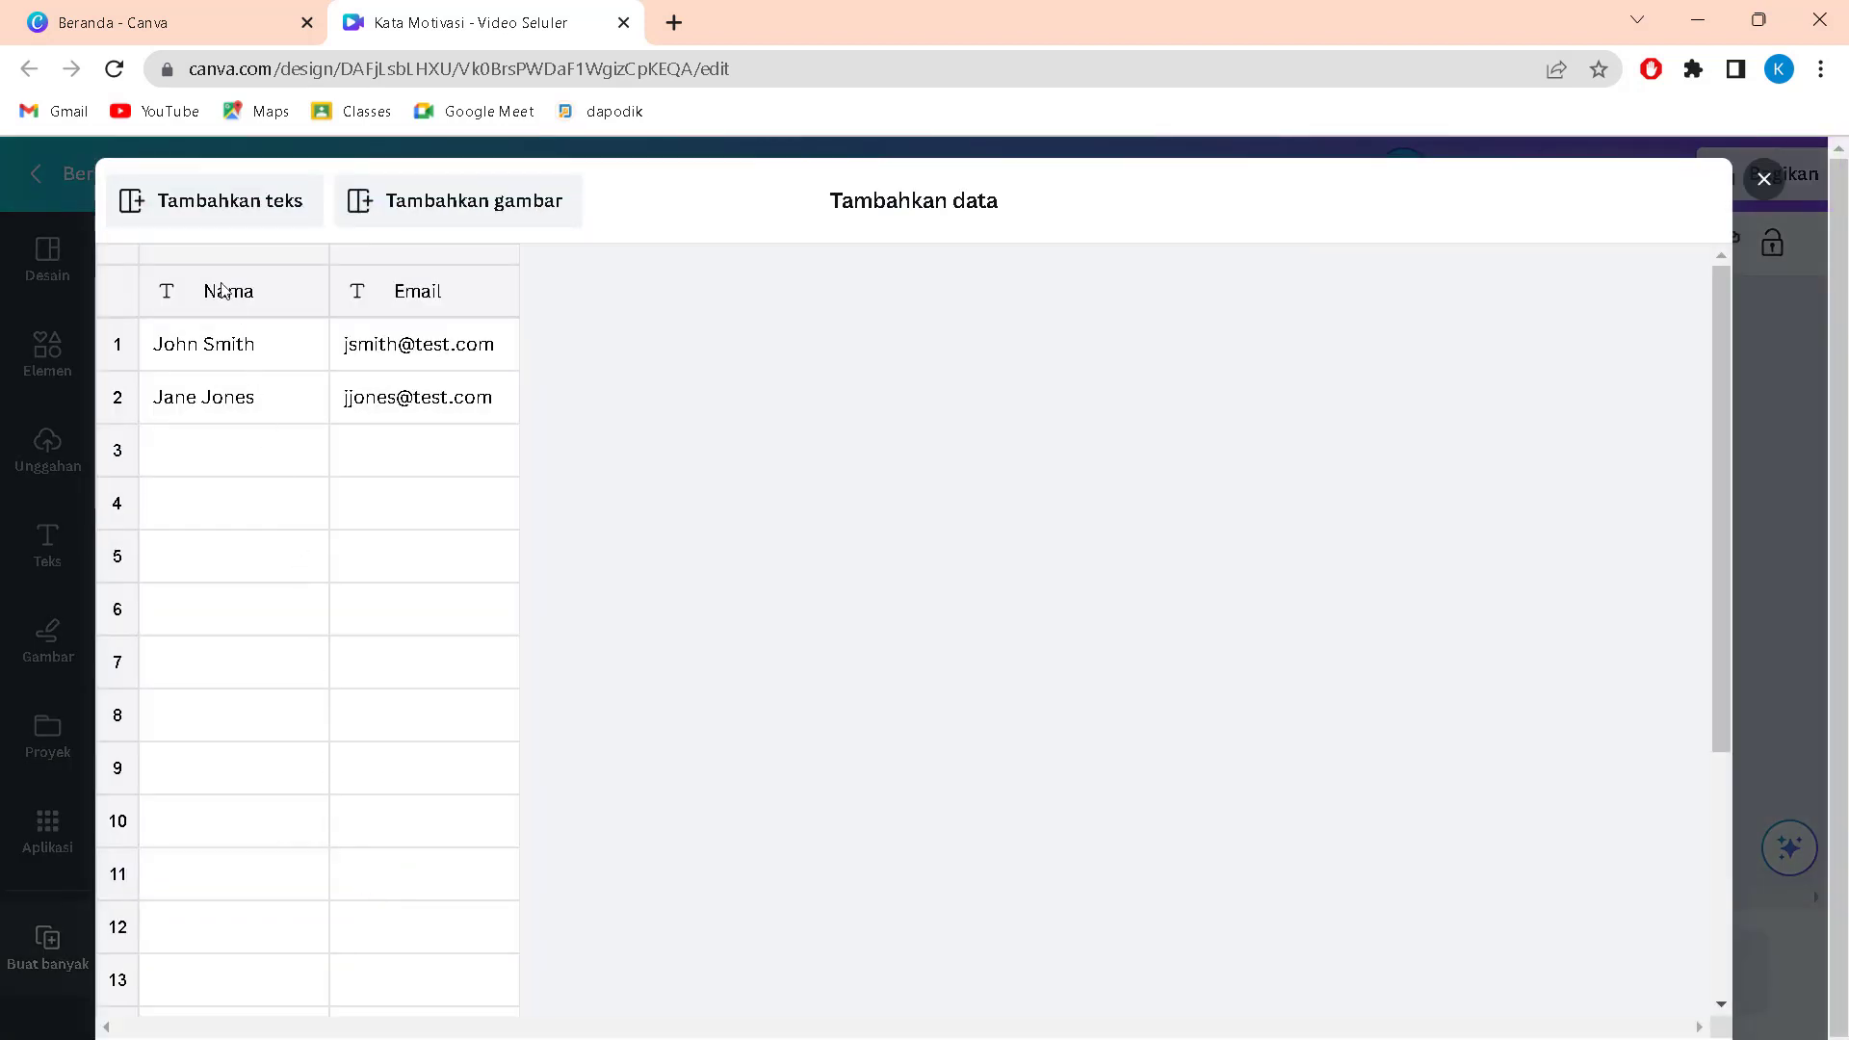
- Paste the copied quote table over the sample data from the "Nama" header cell and finish the data entry
click(182, 291)
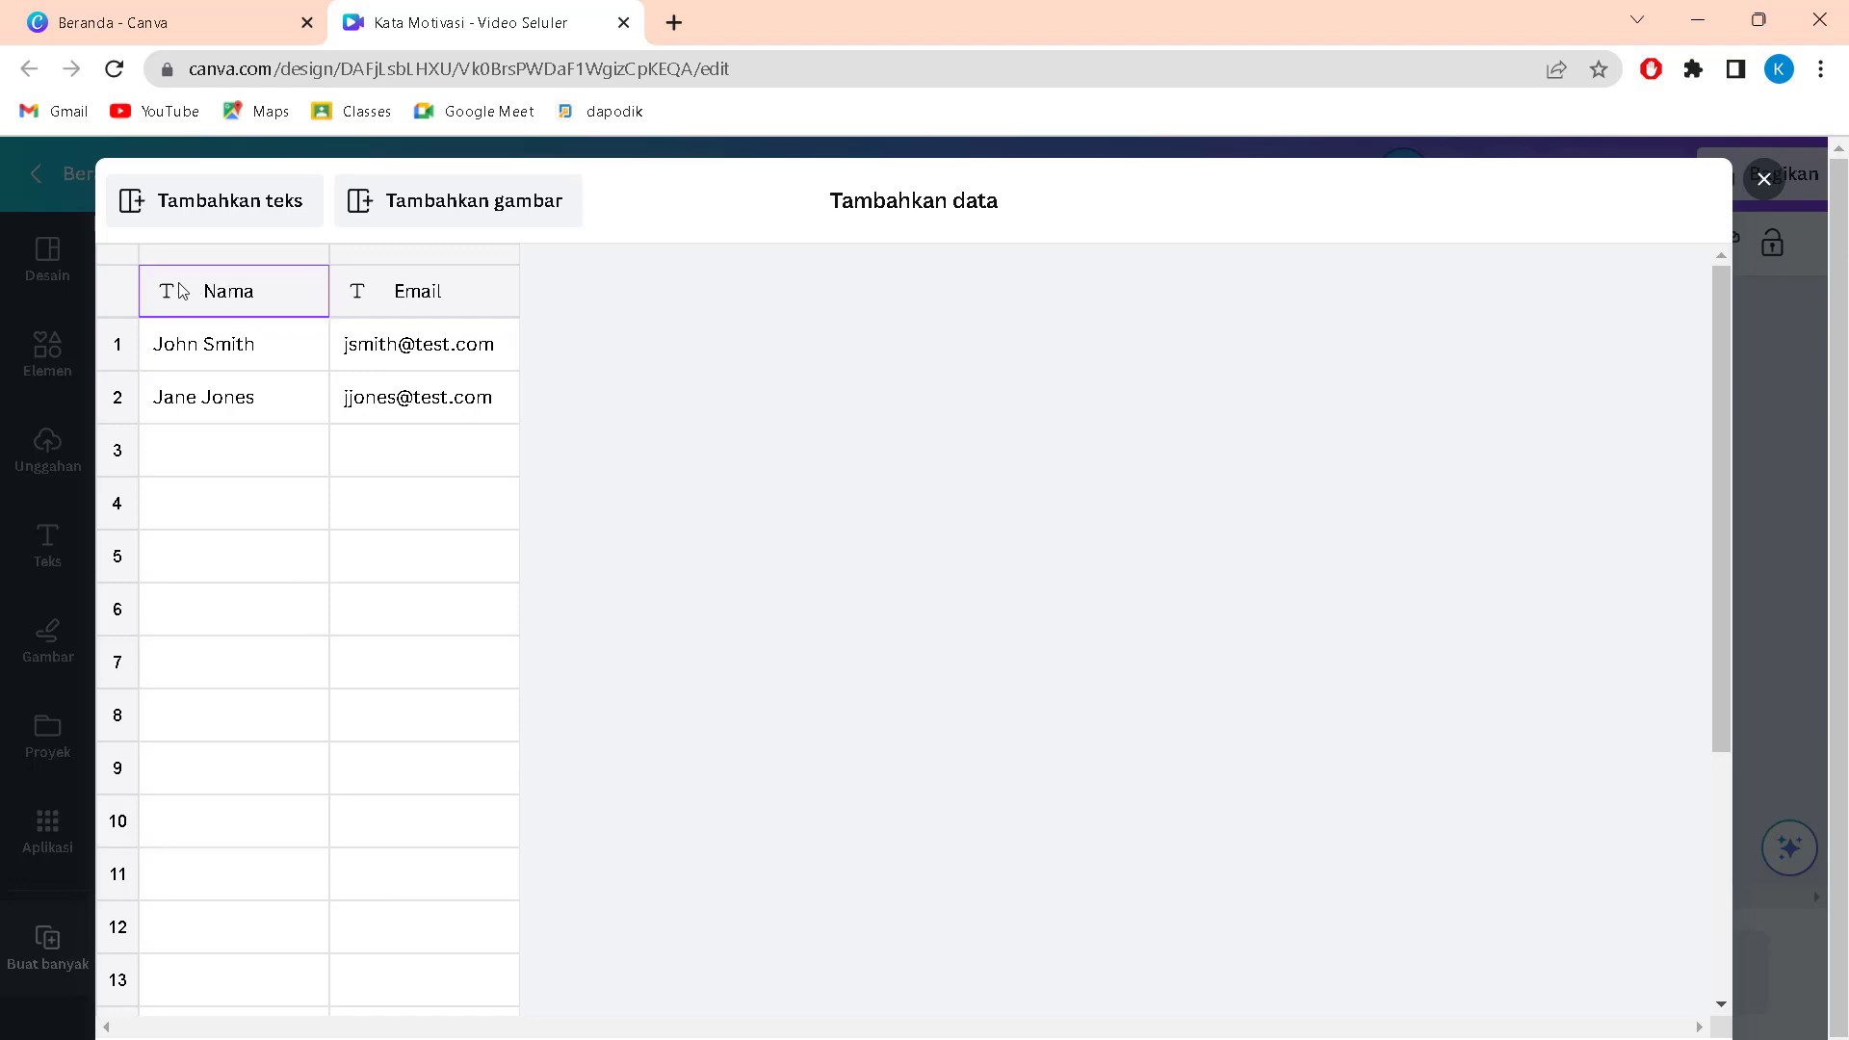
right_click(182, 291)
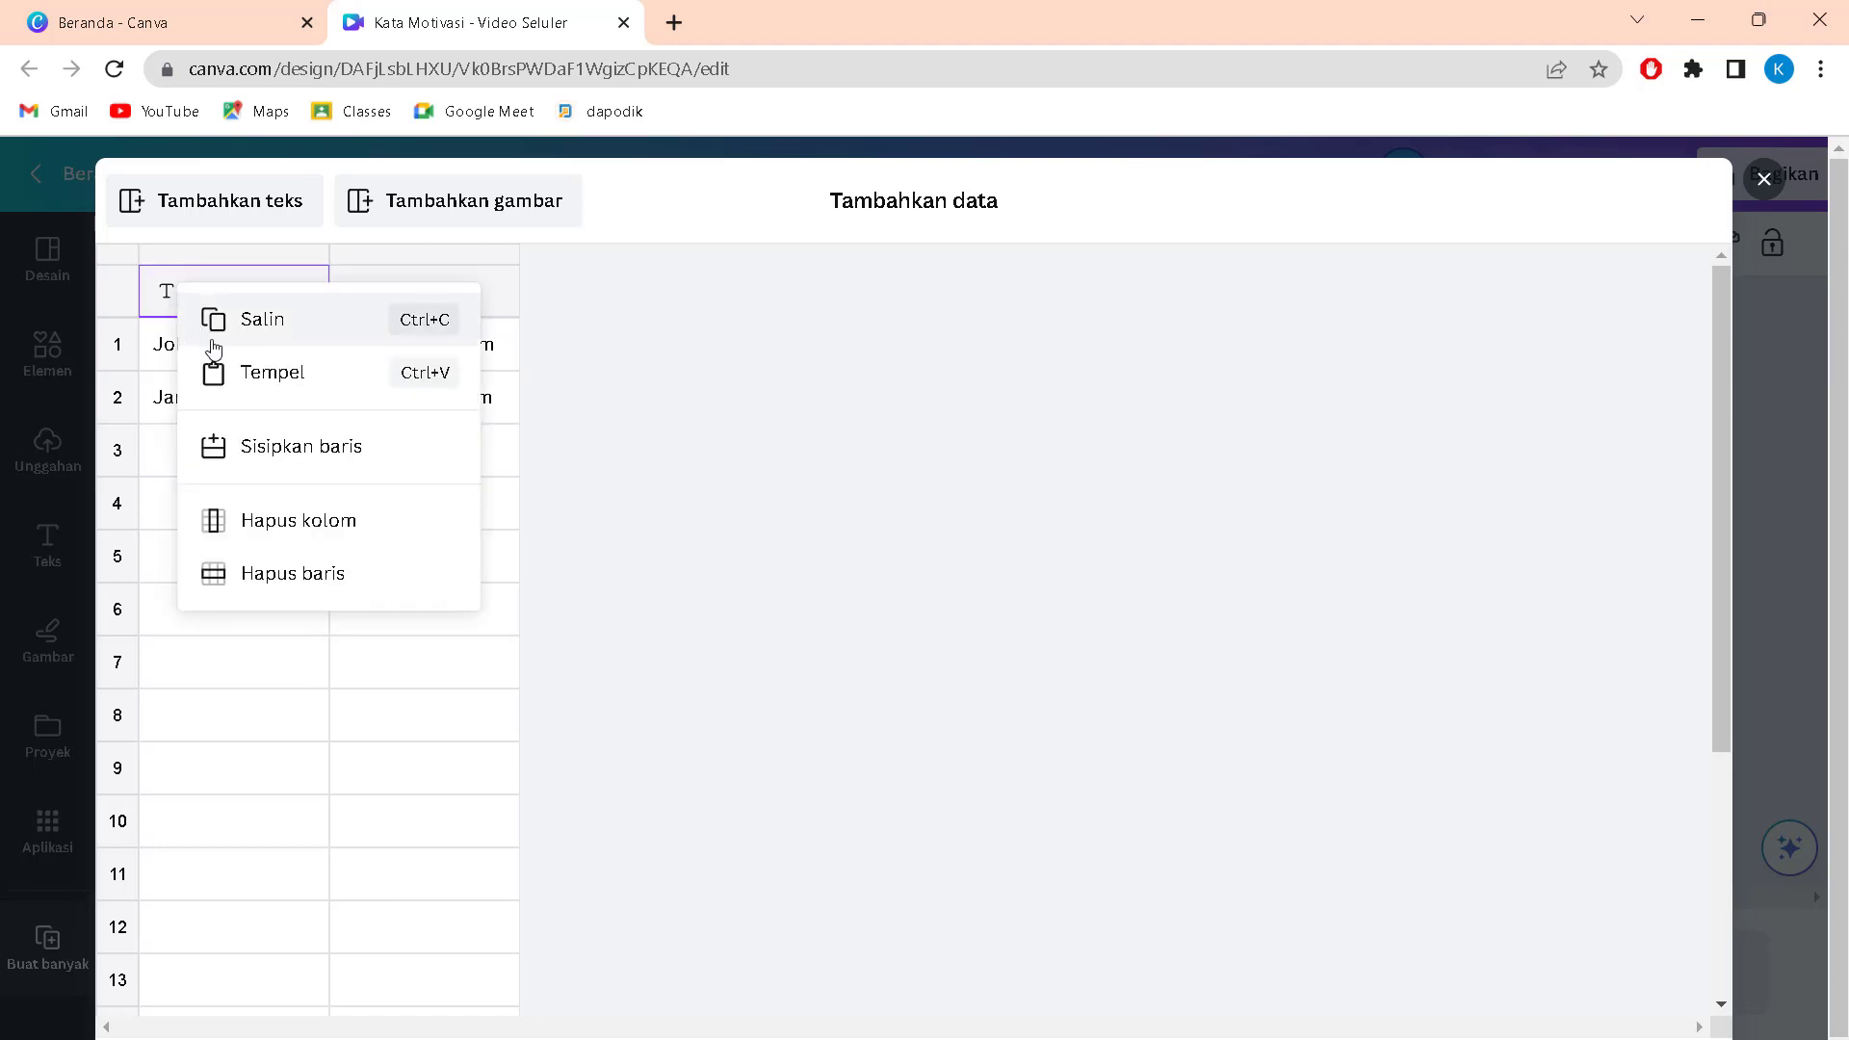
click(240, 374)
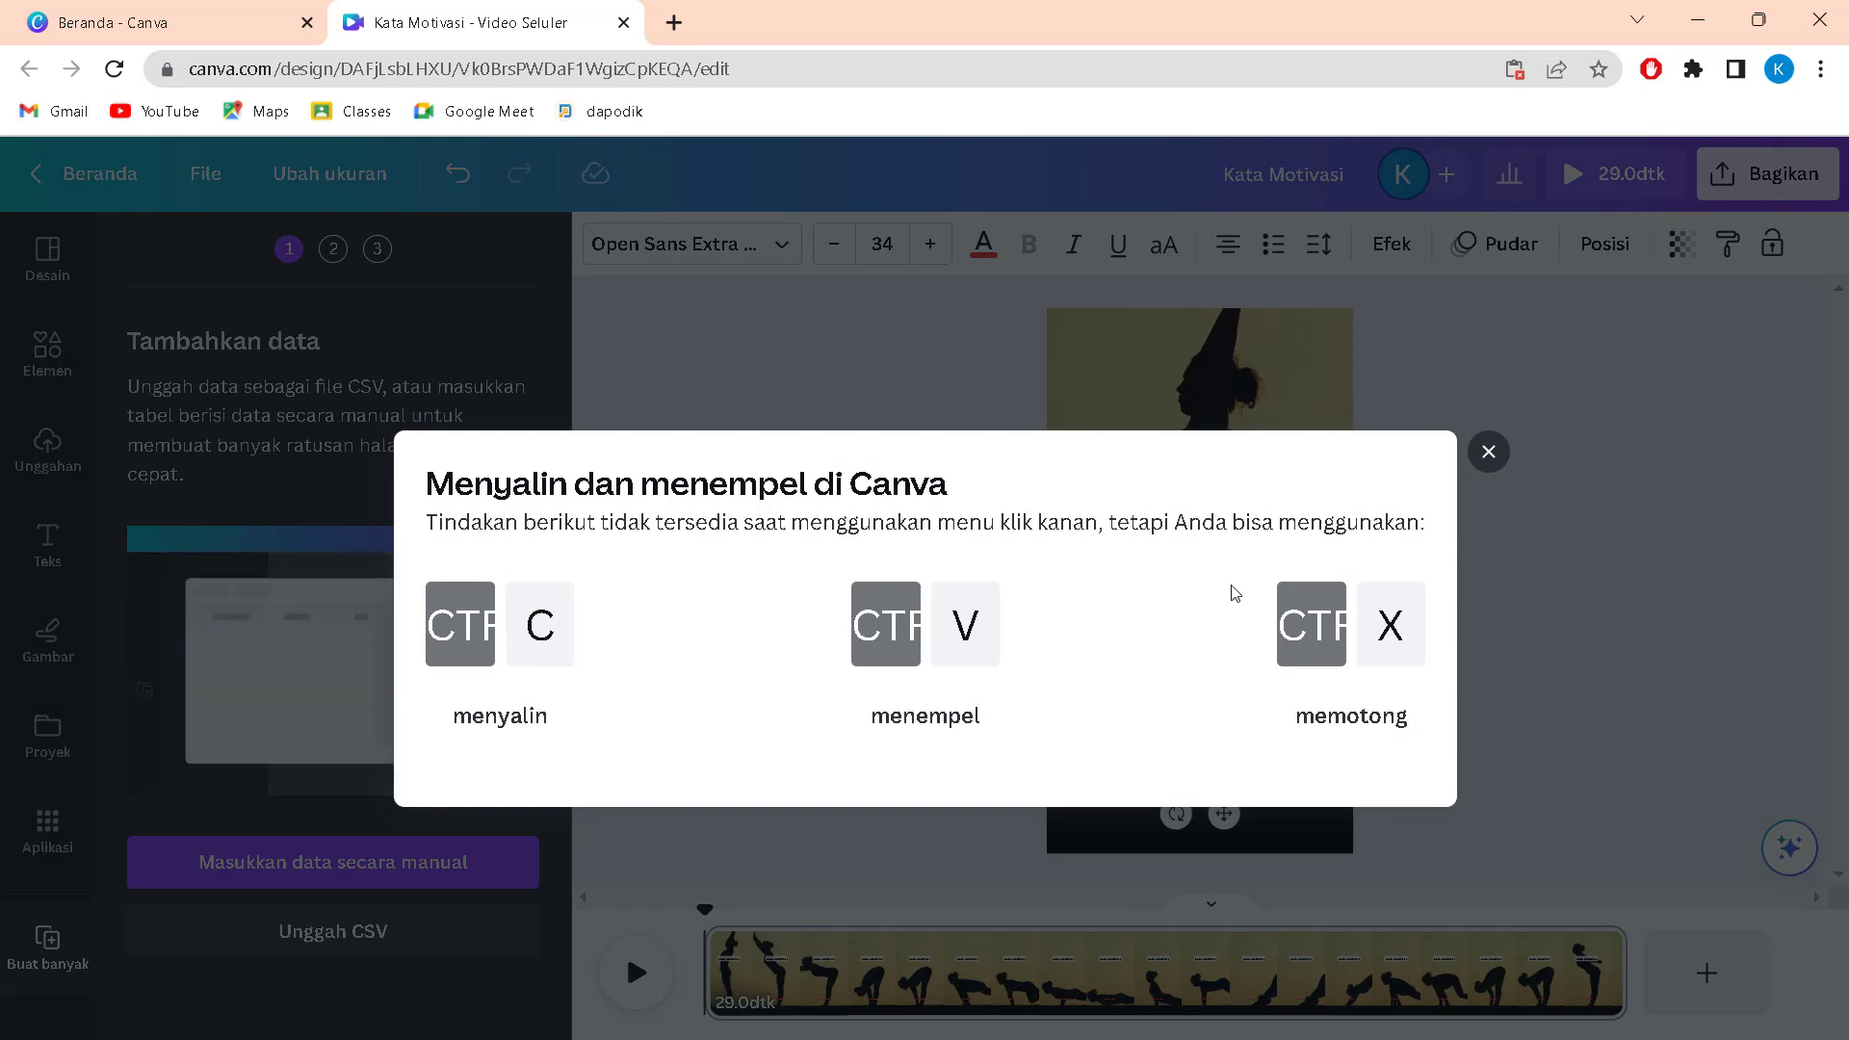
key(Escape)
key(ctrl+v)
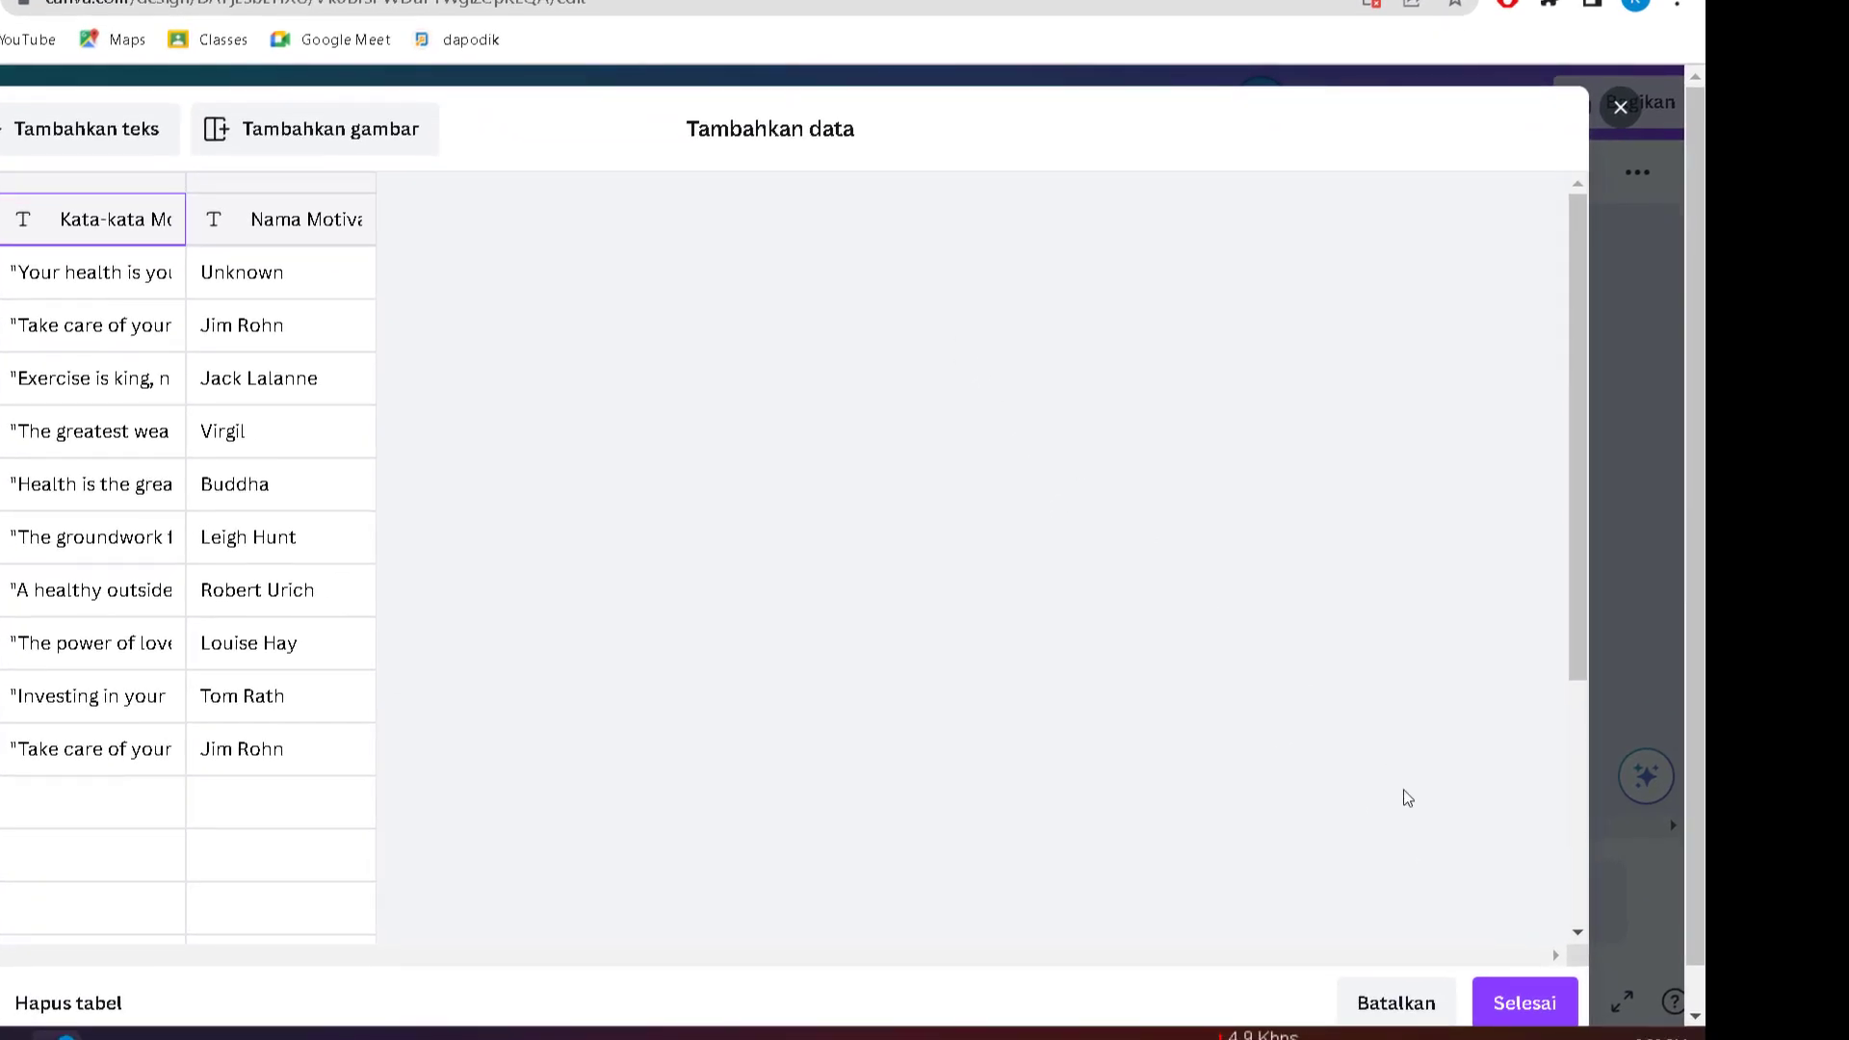
click(1525, 1003)
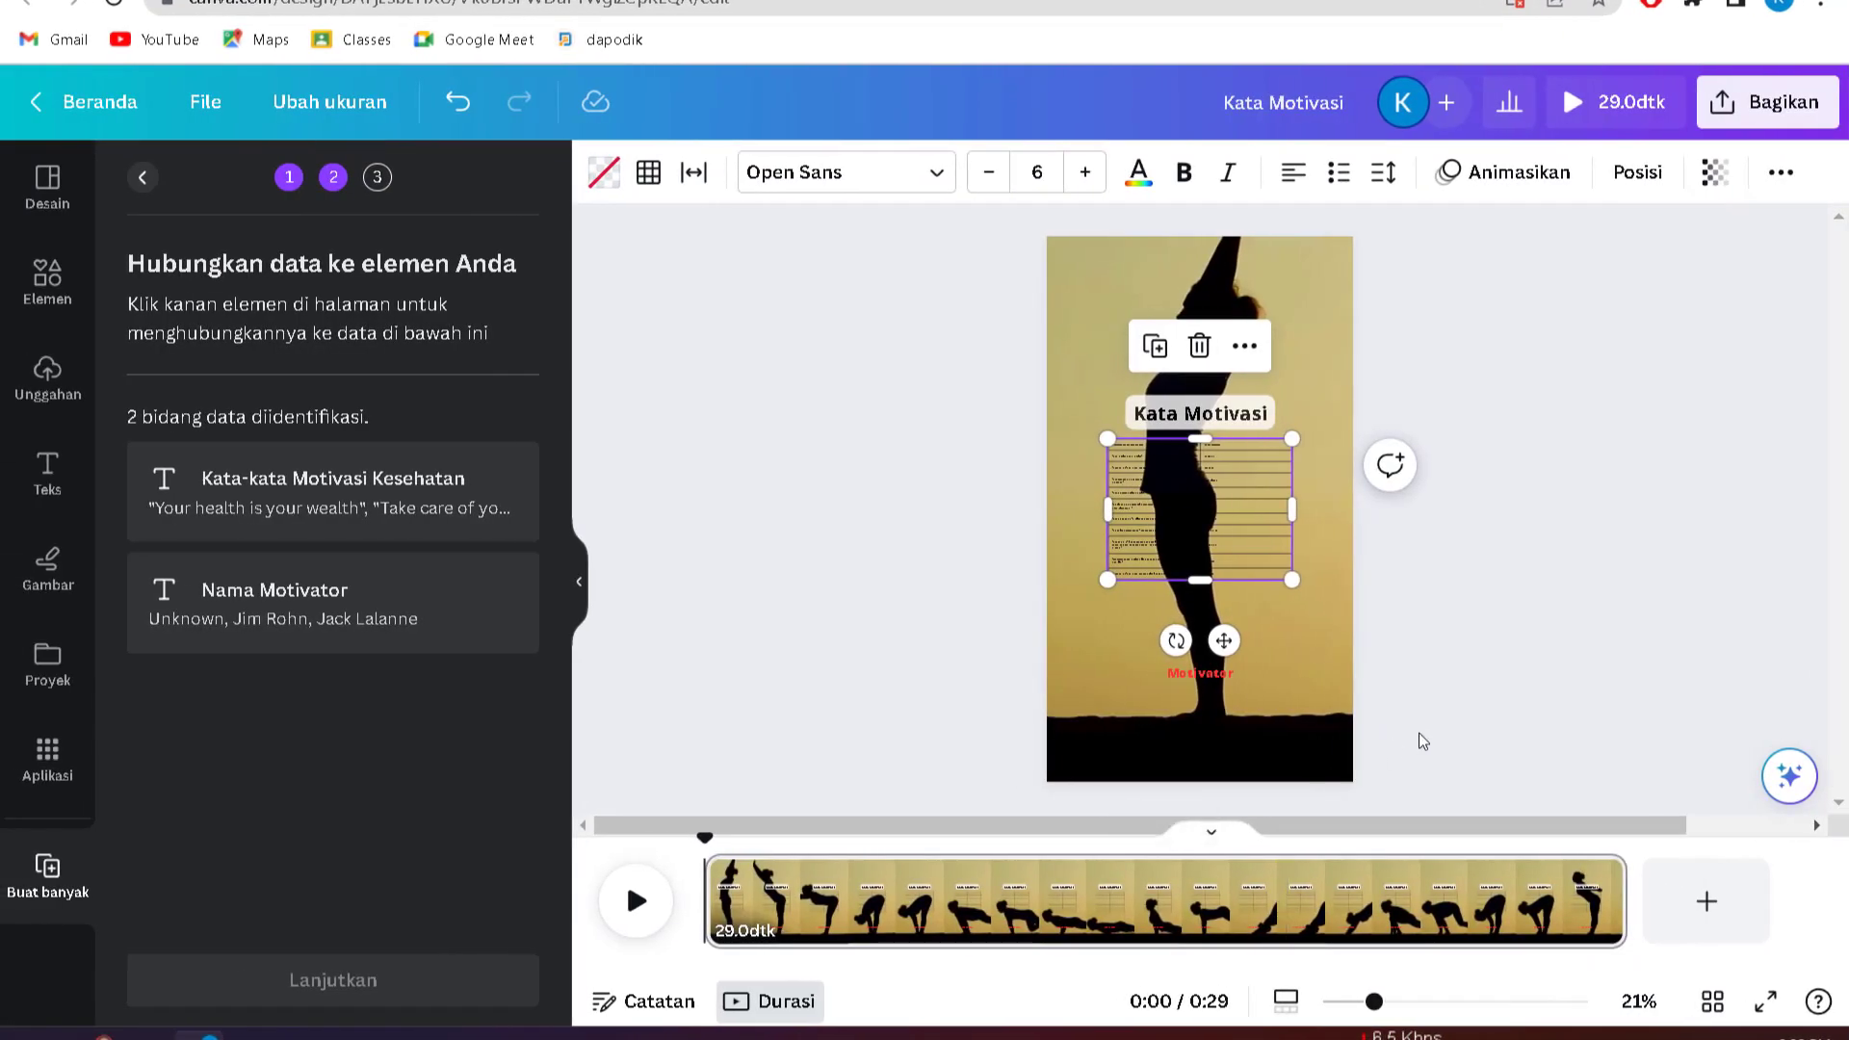
- Delete the entire stray quote table pasted onto the video page below "Kata Motivasi"
click(1201, 481)
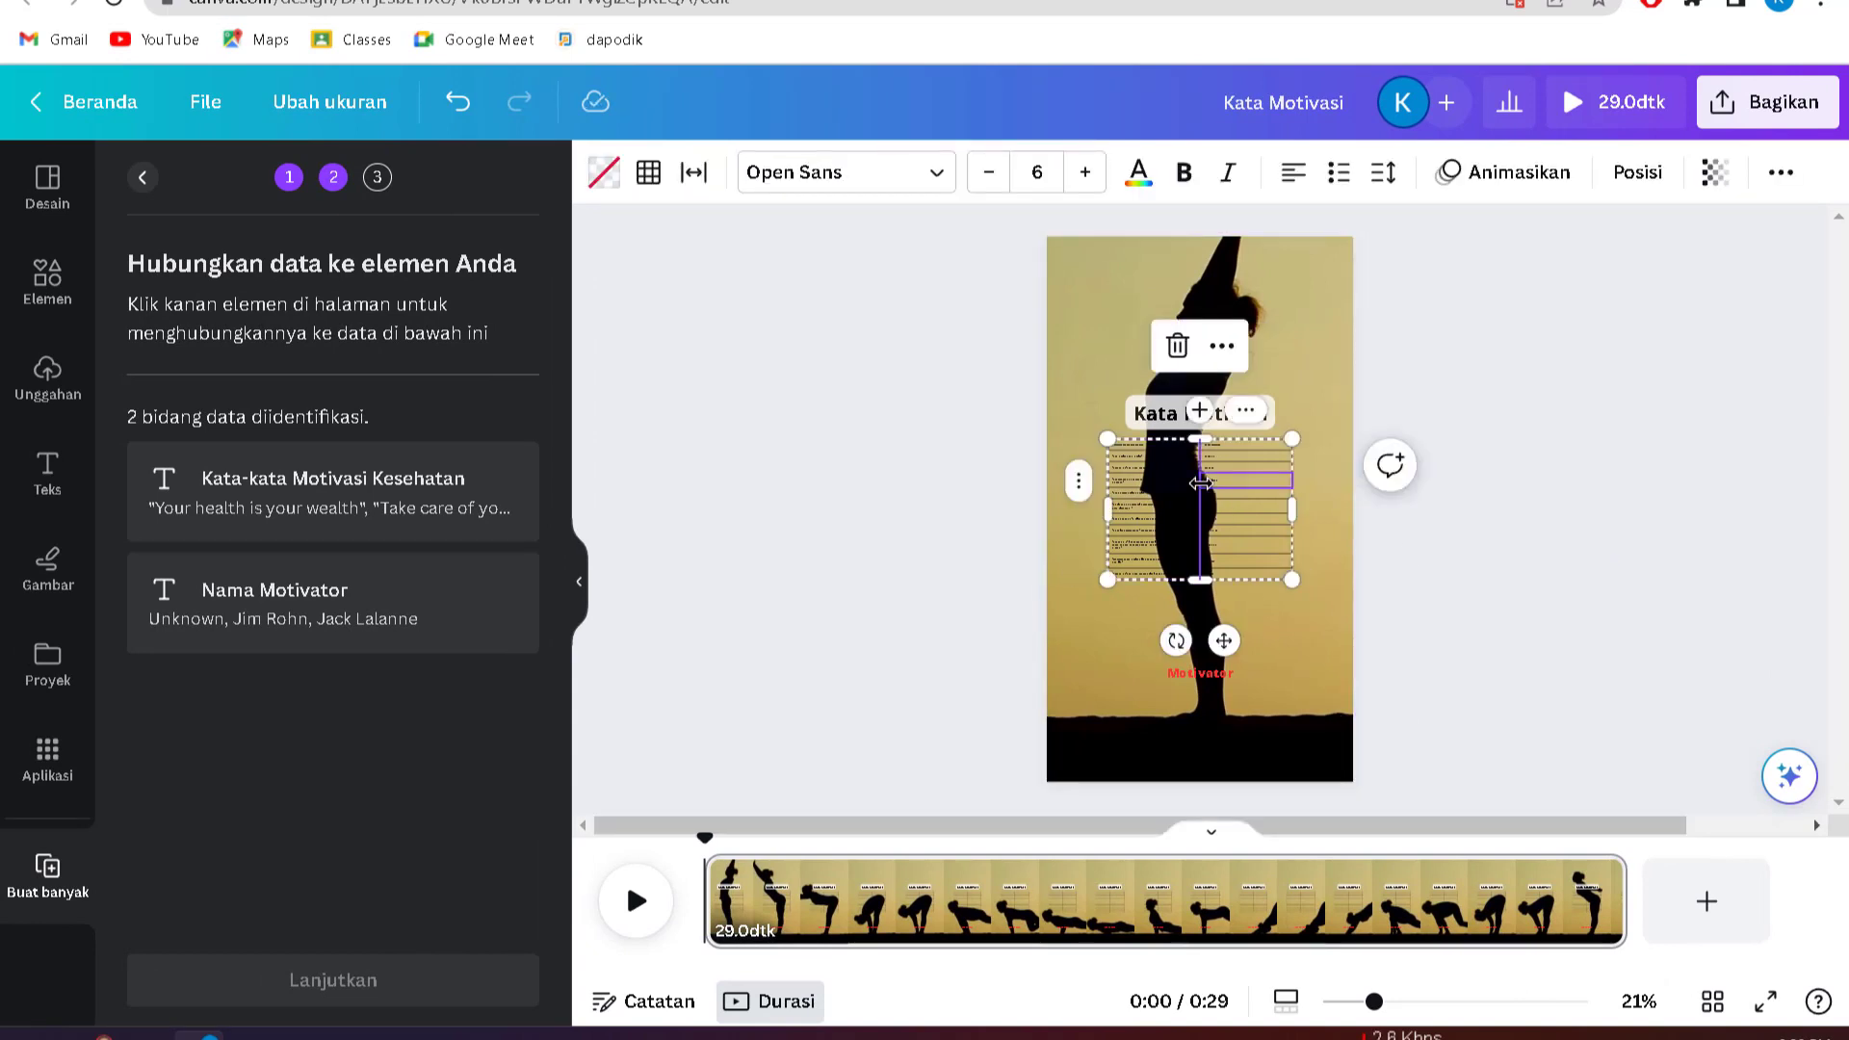
click(1494, 627)
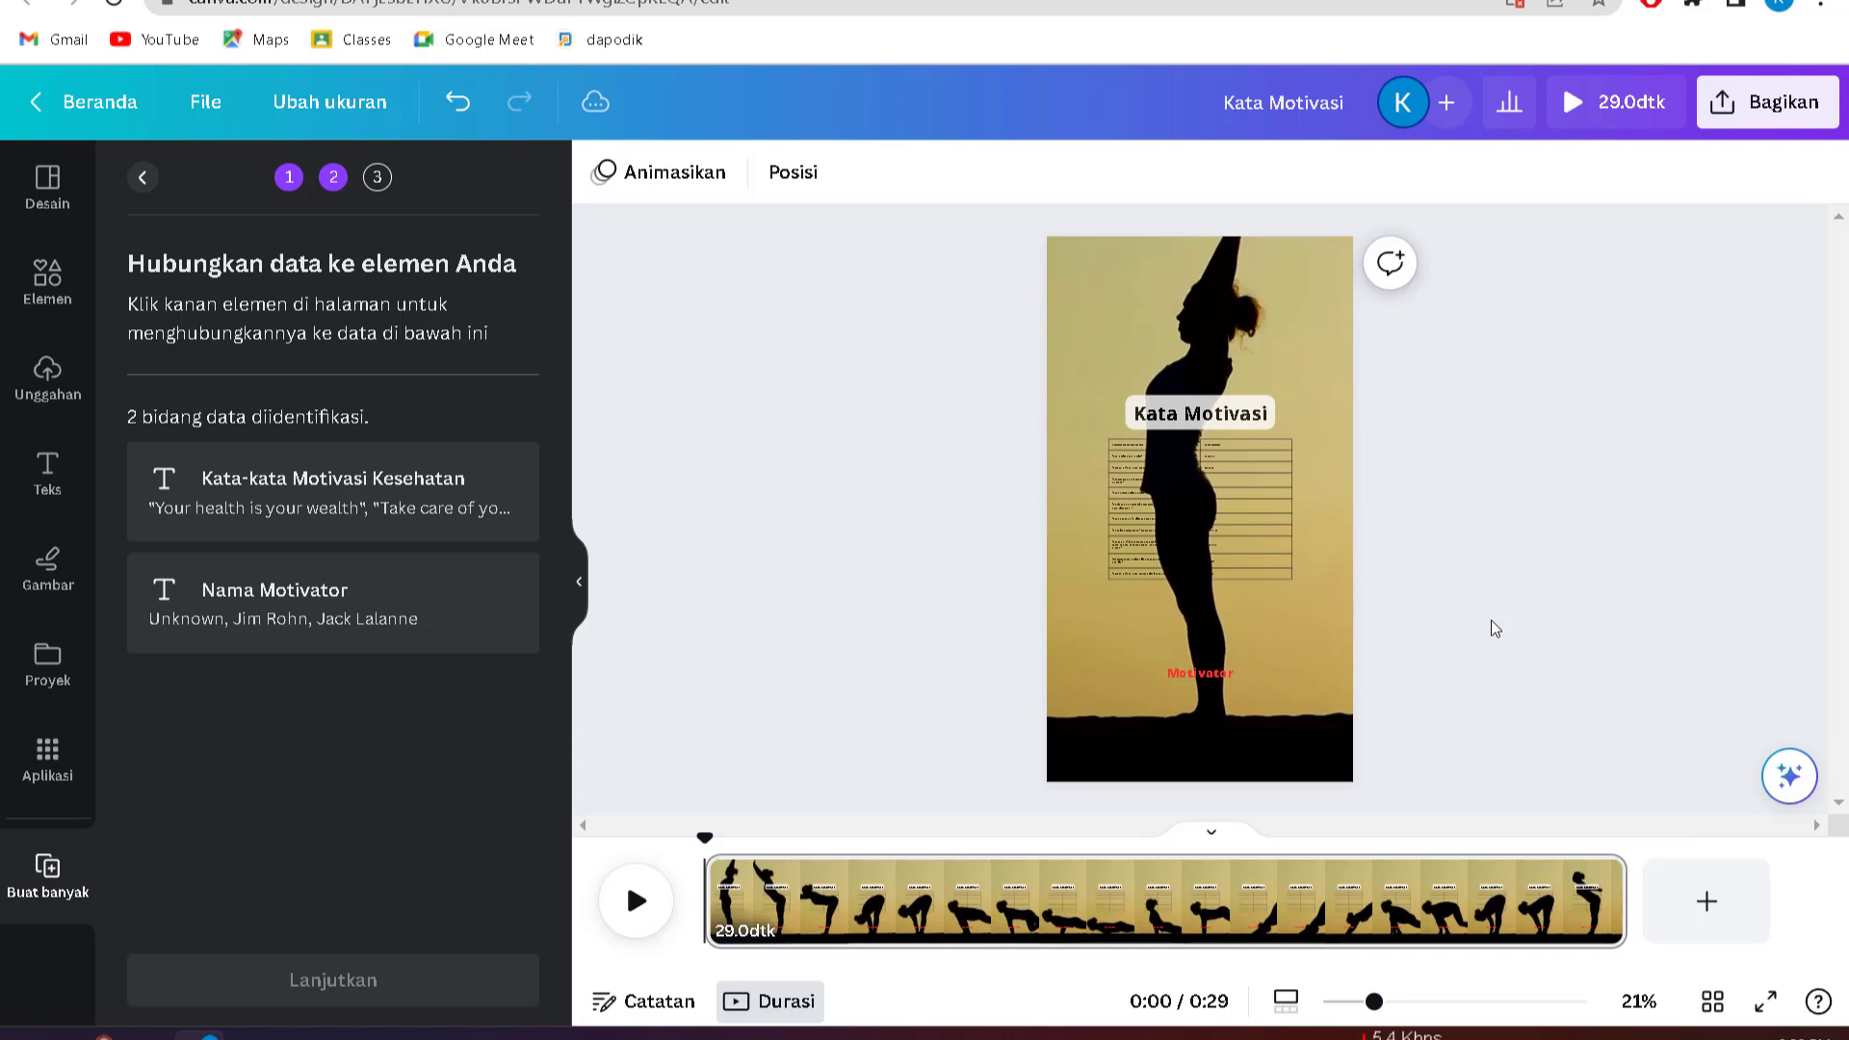
click(1291, 457)
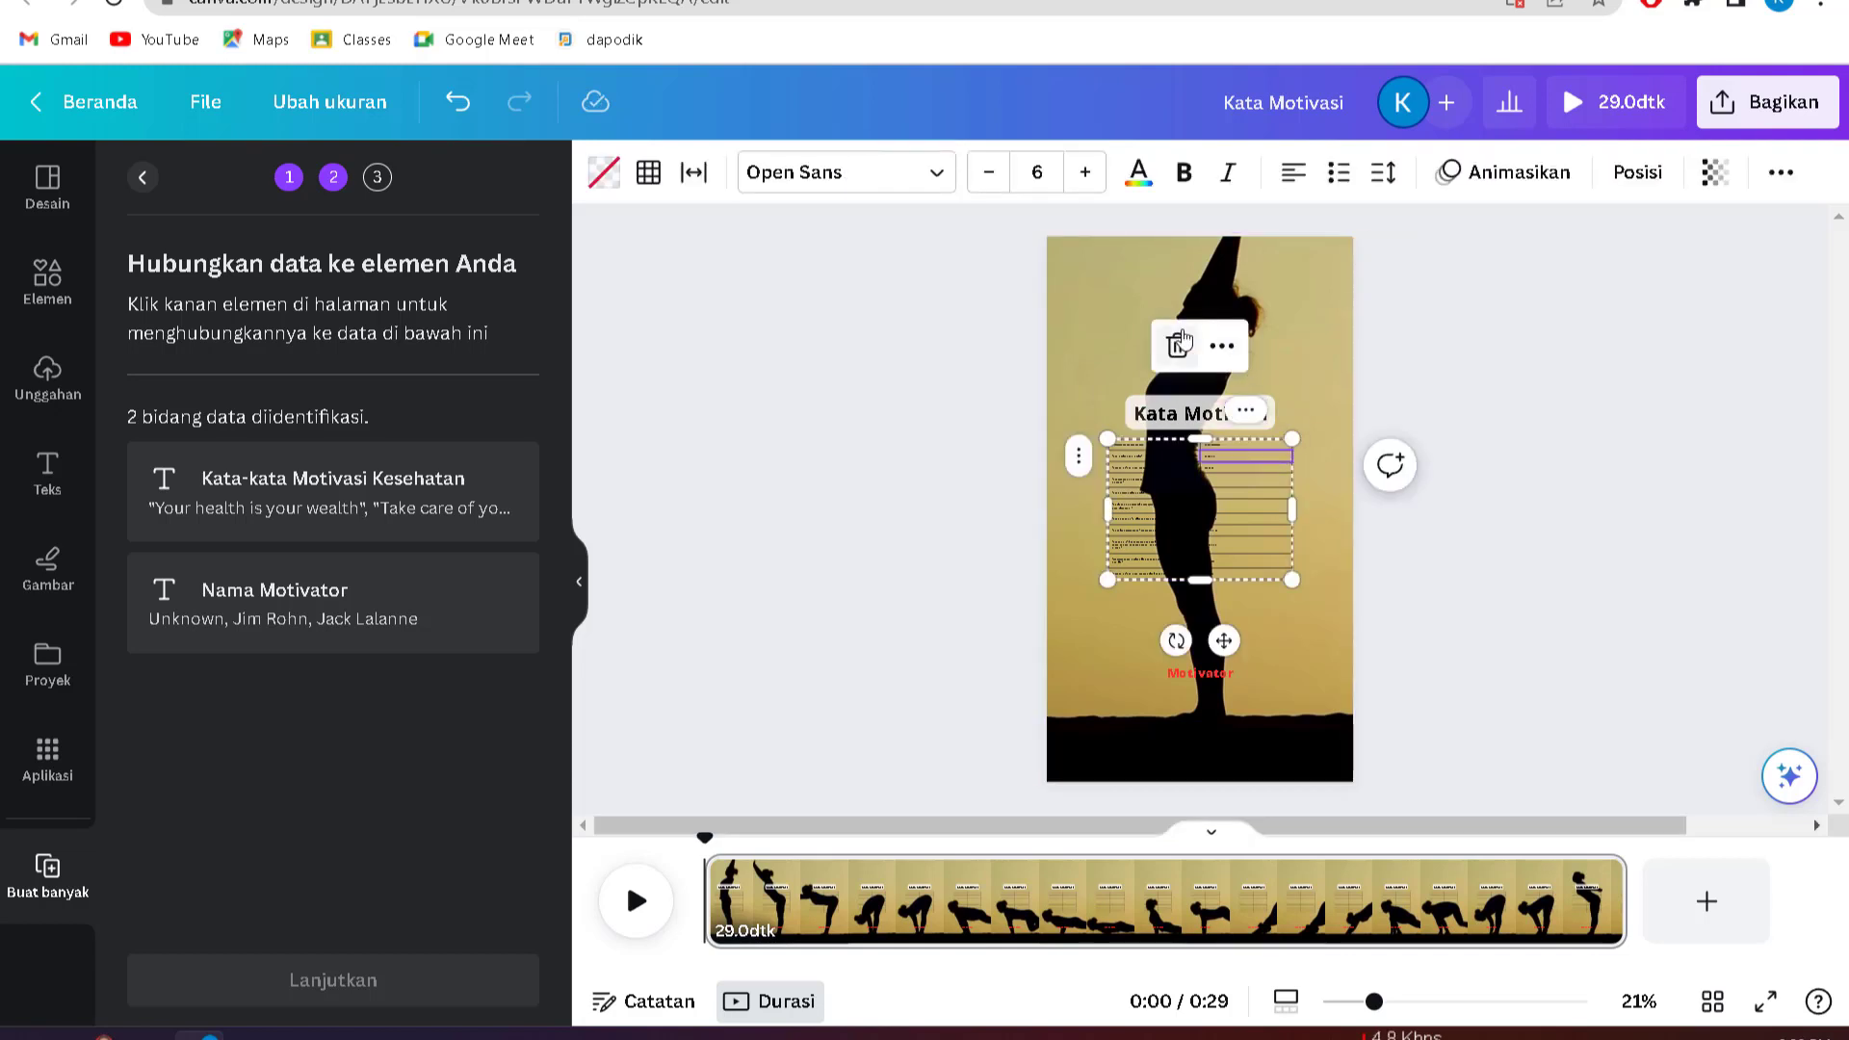
click(1179, 347)
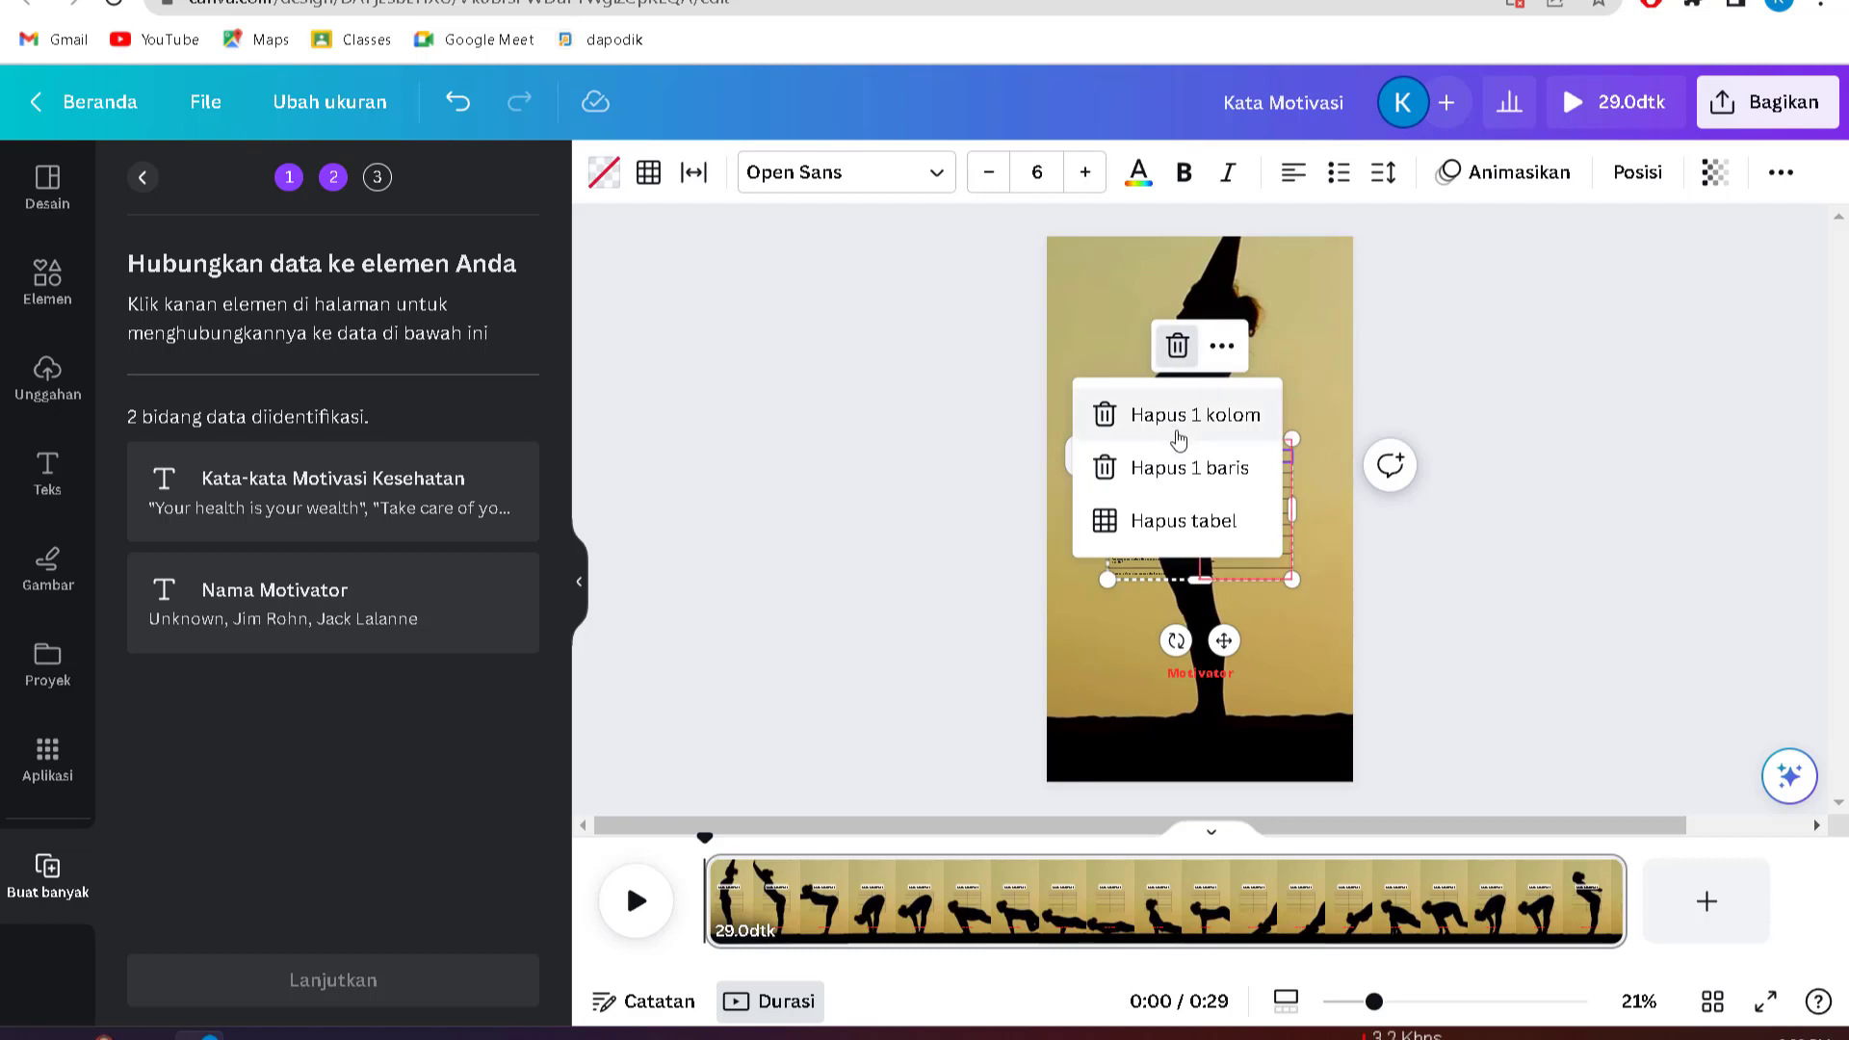
click(1179, 521)
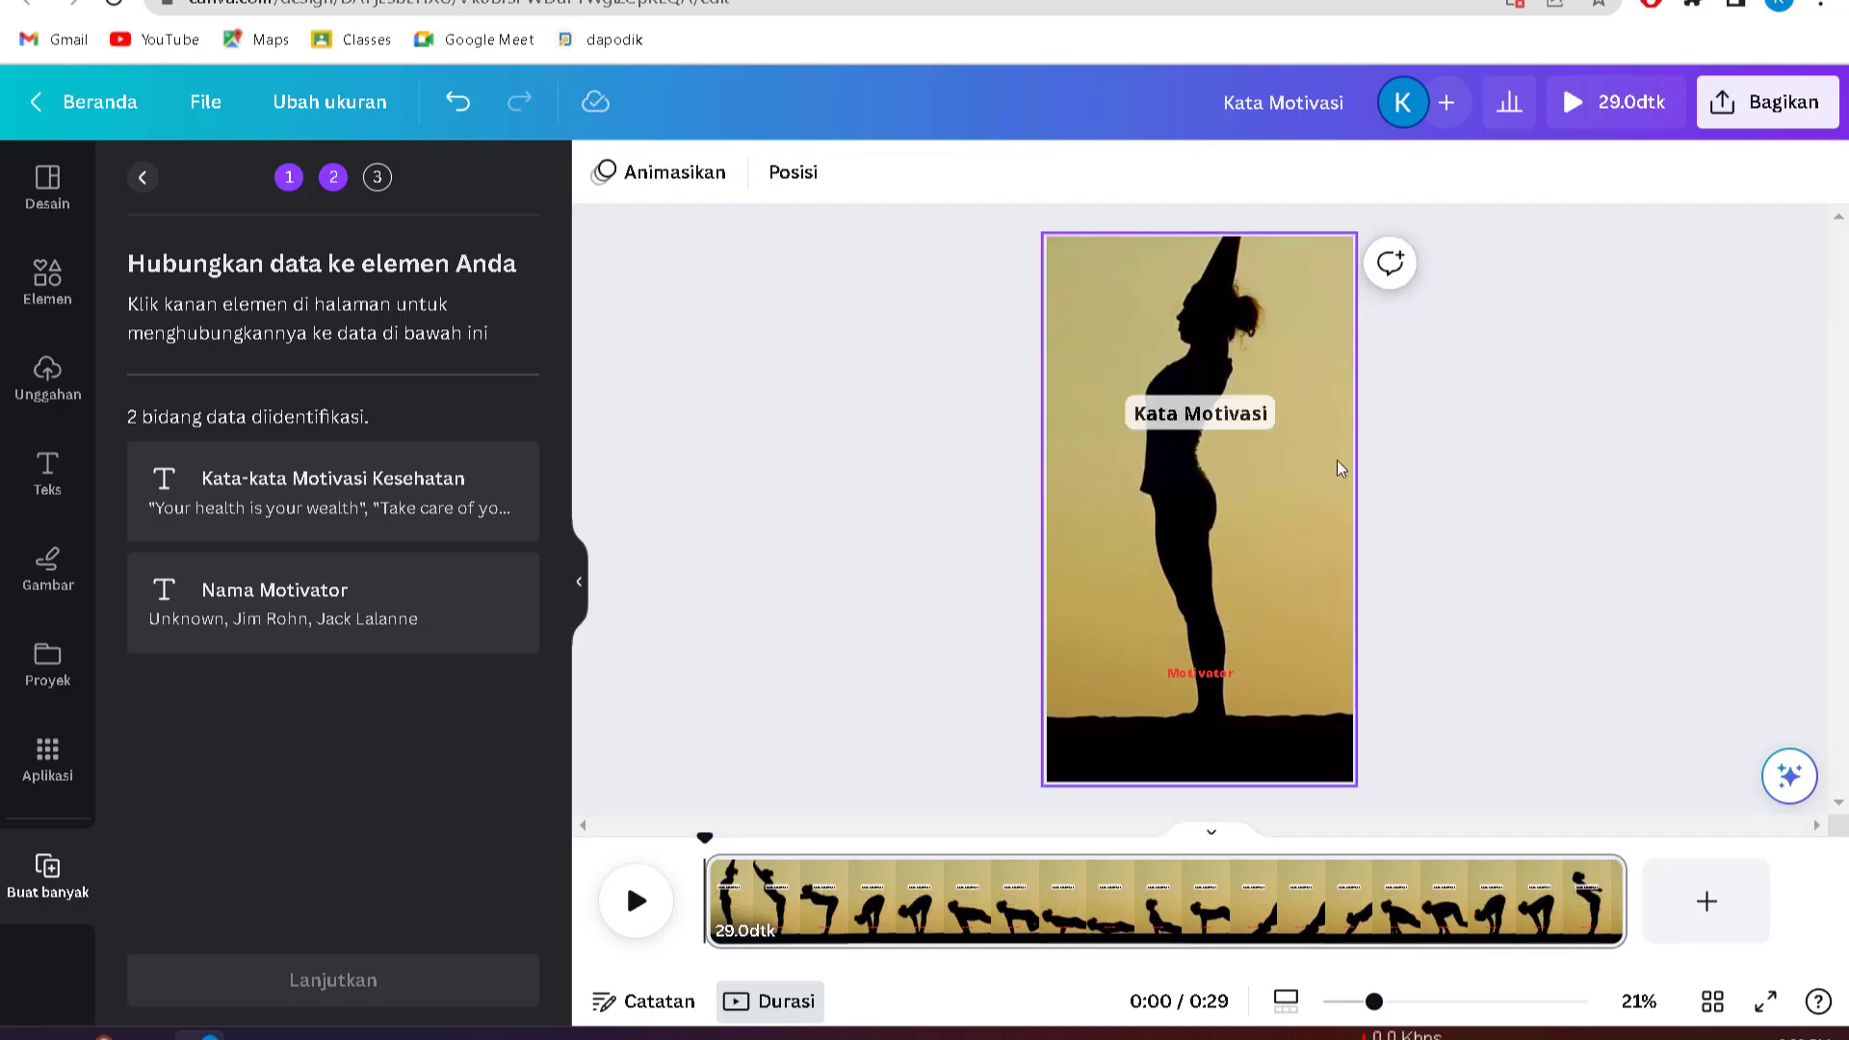
- Connect the "Kata Motivasi" text to the "Kata-kata Motivasi Kesehatan" data field
click(1239, 427)
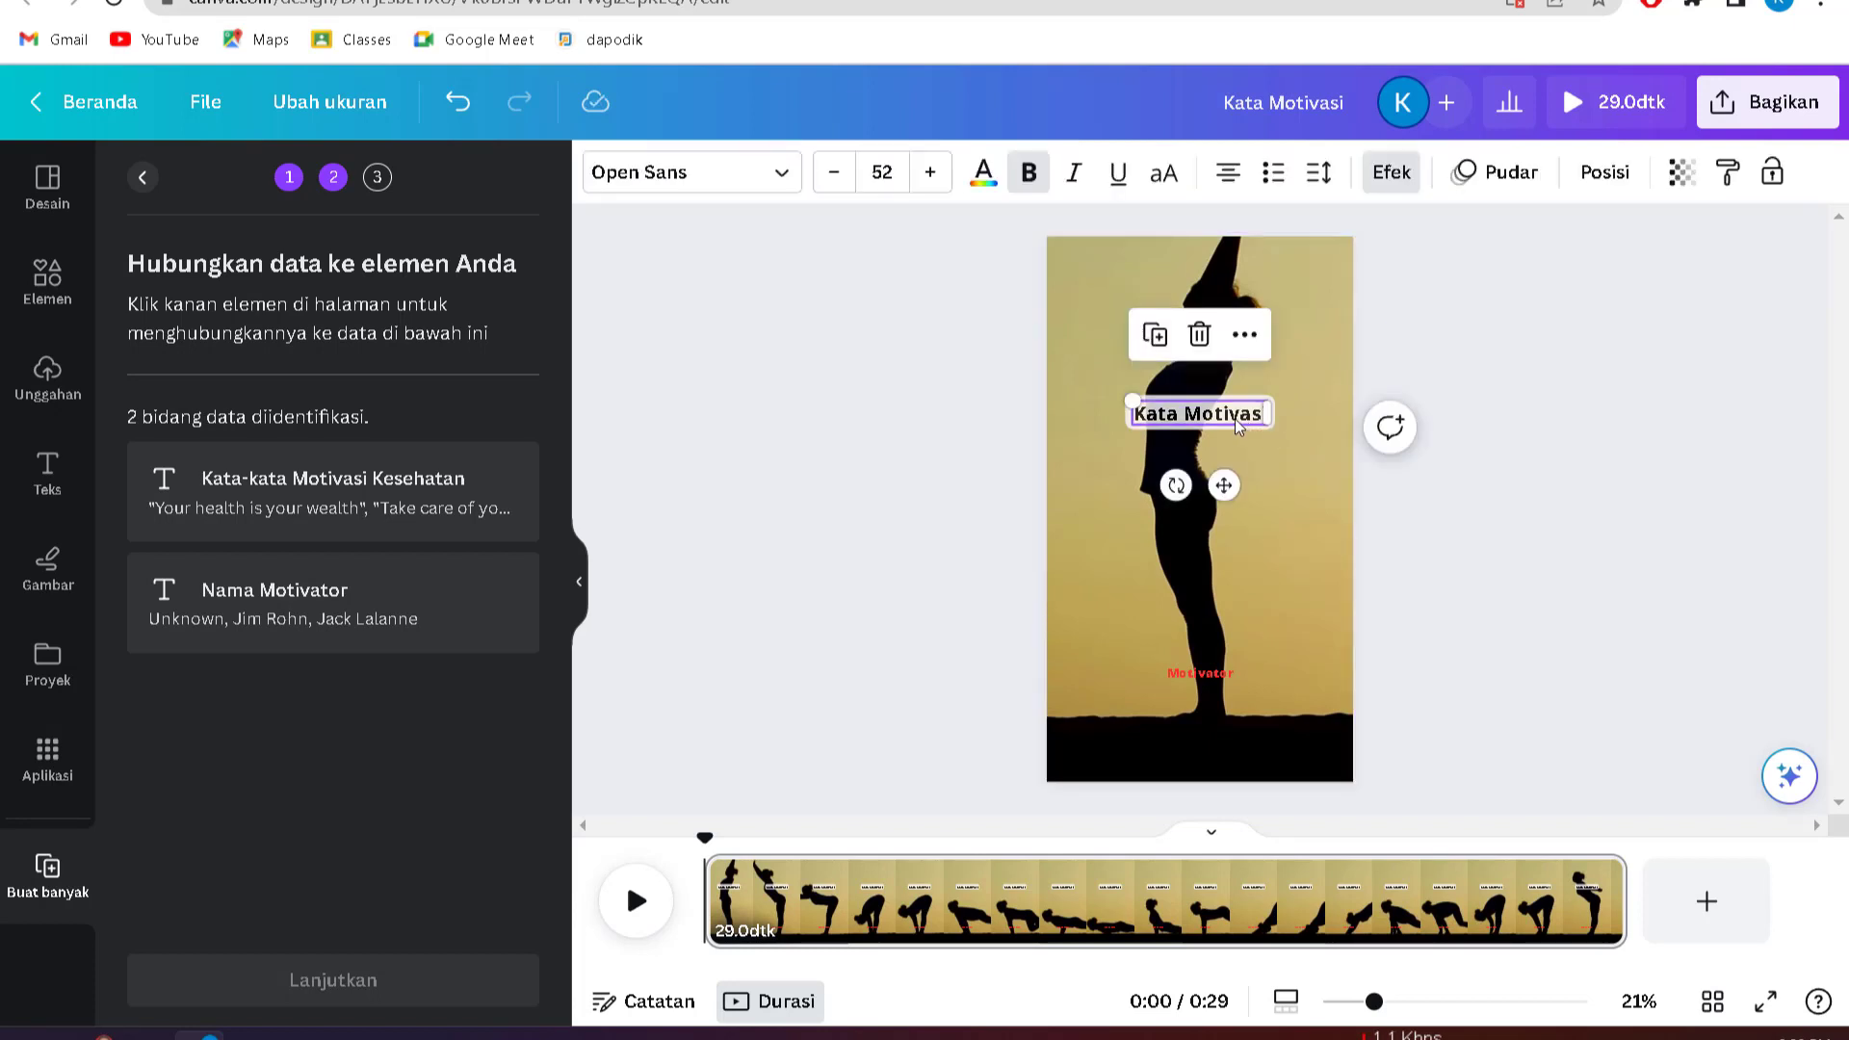
right_click(1239, 427)
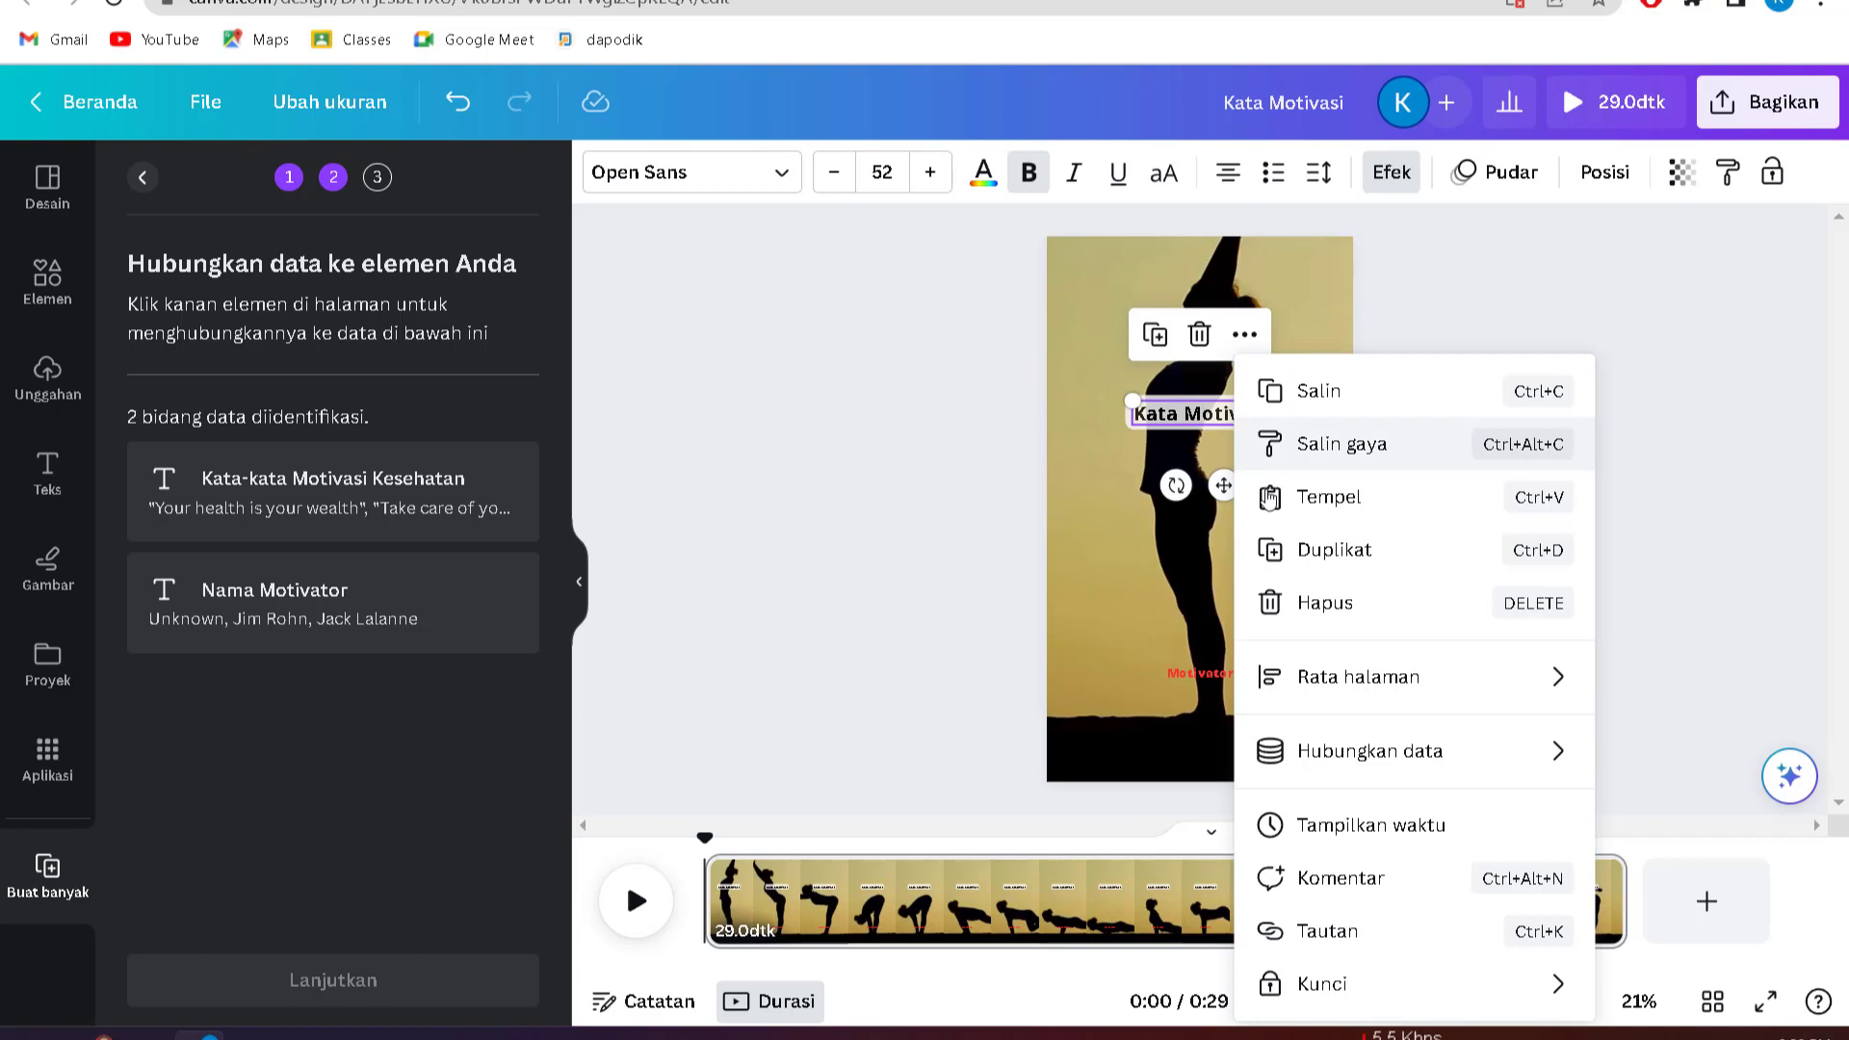
mouse_move(1421, 756)
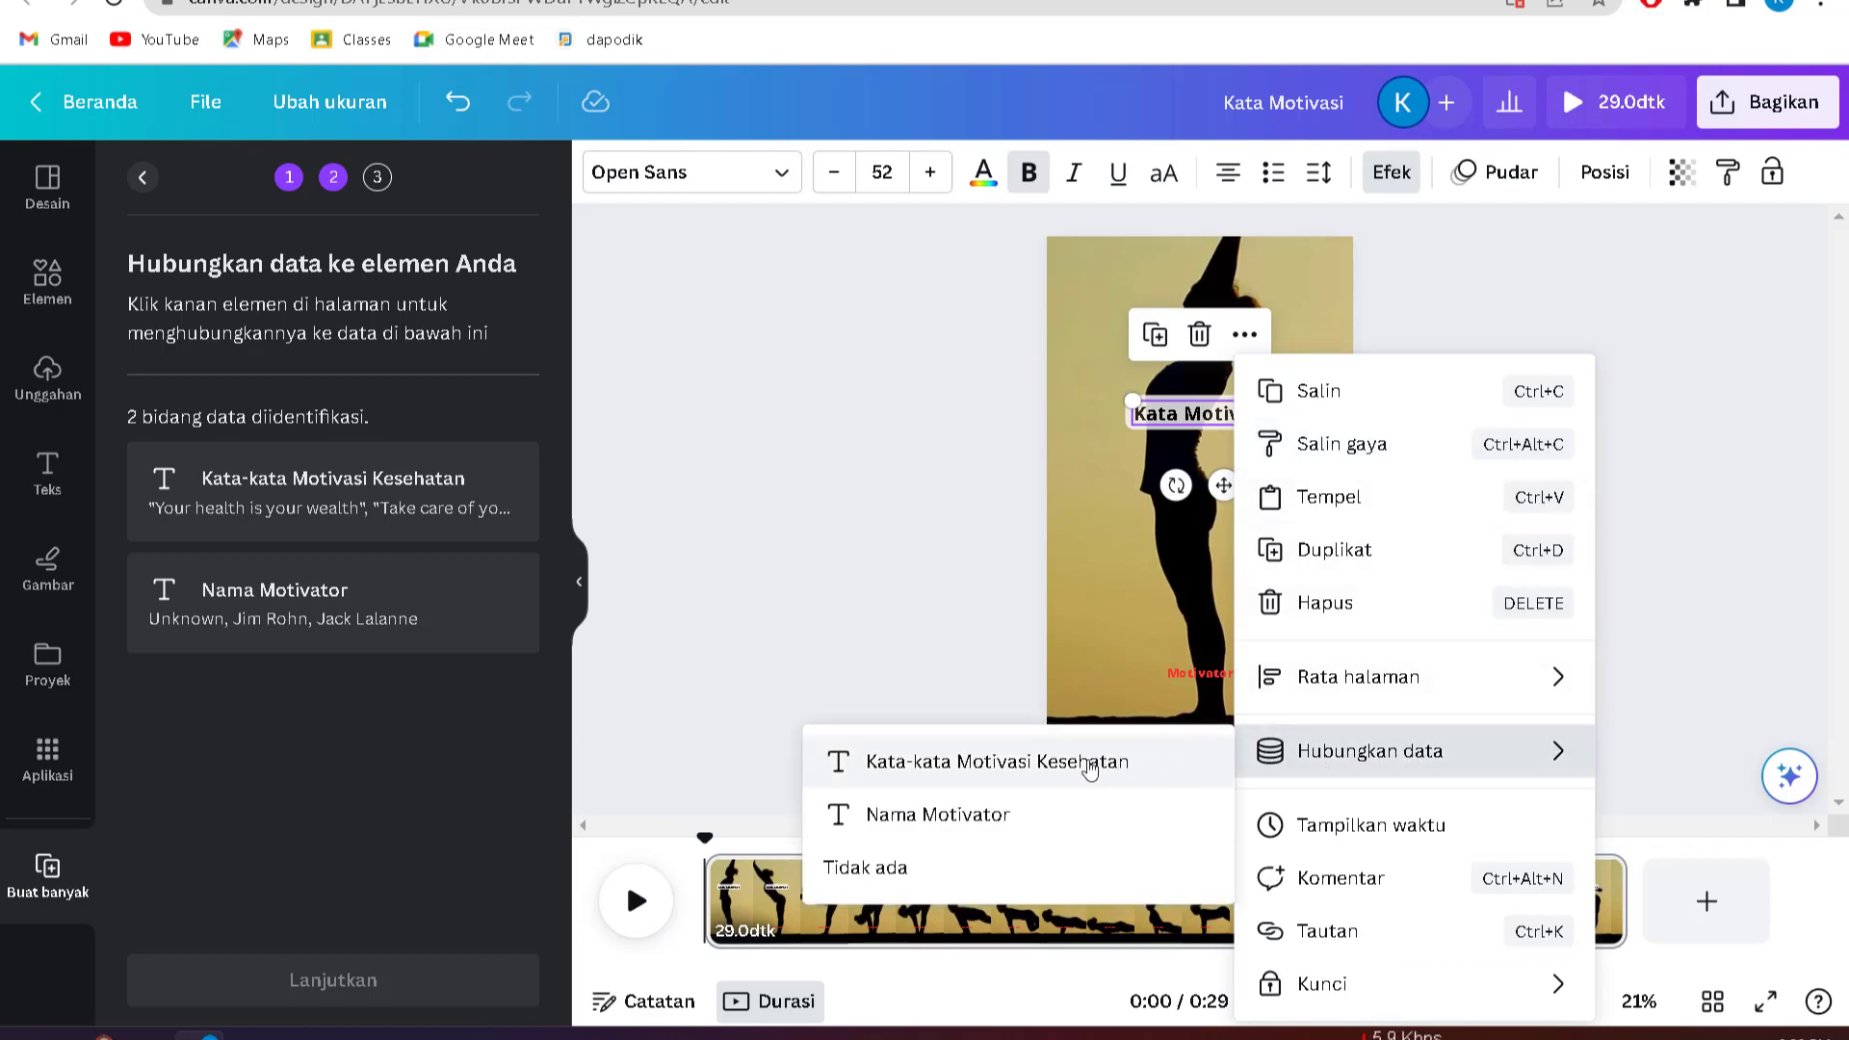
click(1051, 765)
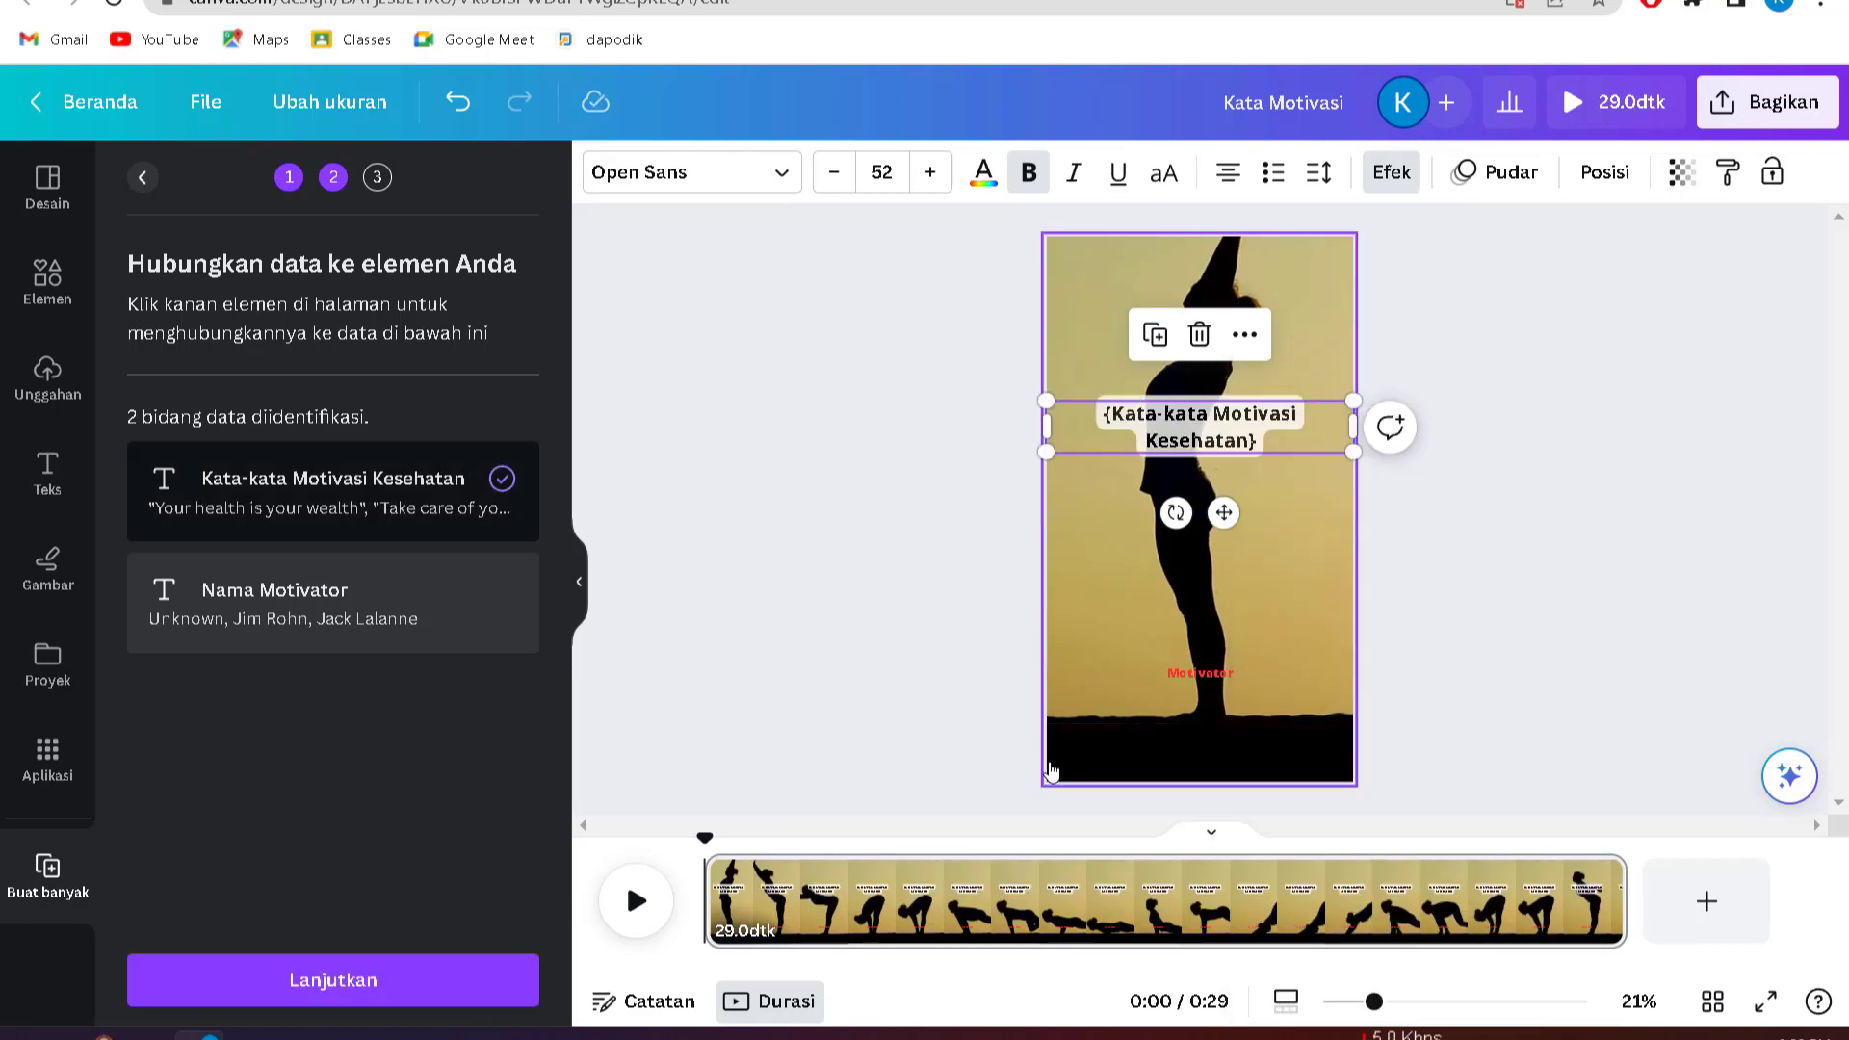
- Connect the red "Motivator" text to the "Nama Motivator" data field and continue to applying the data
right_click(1219, 682)
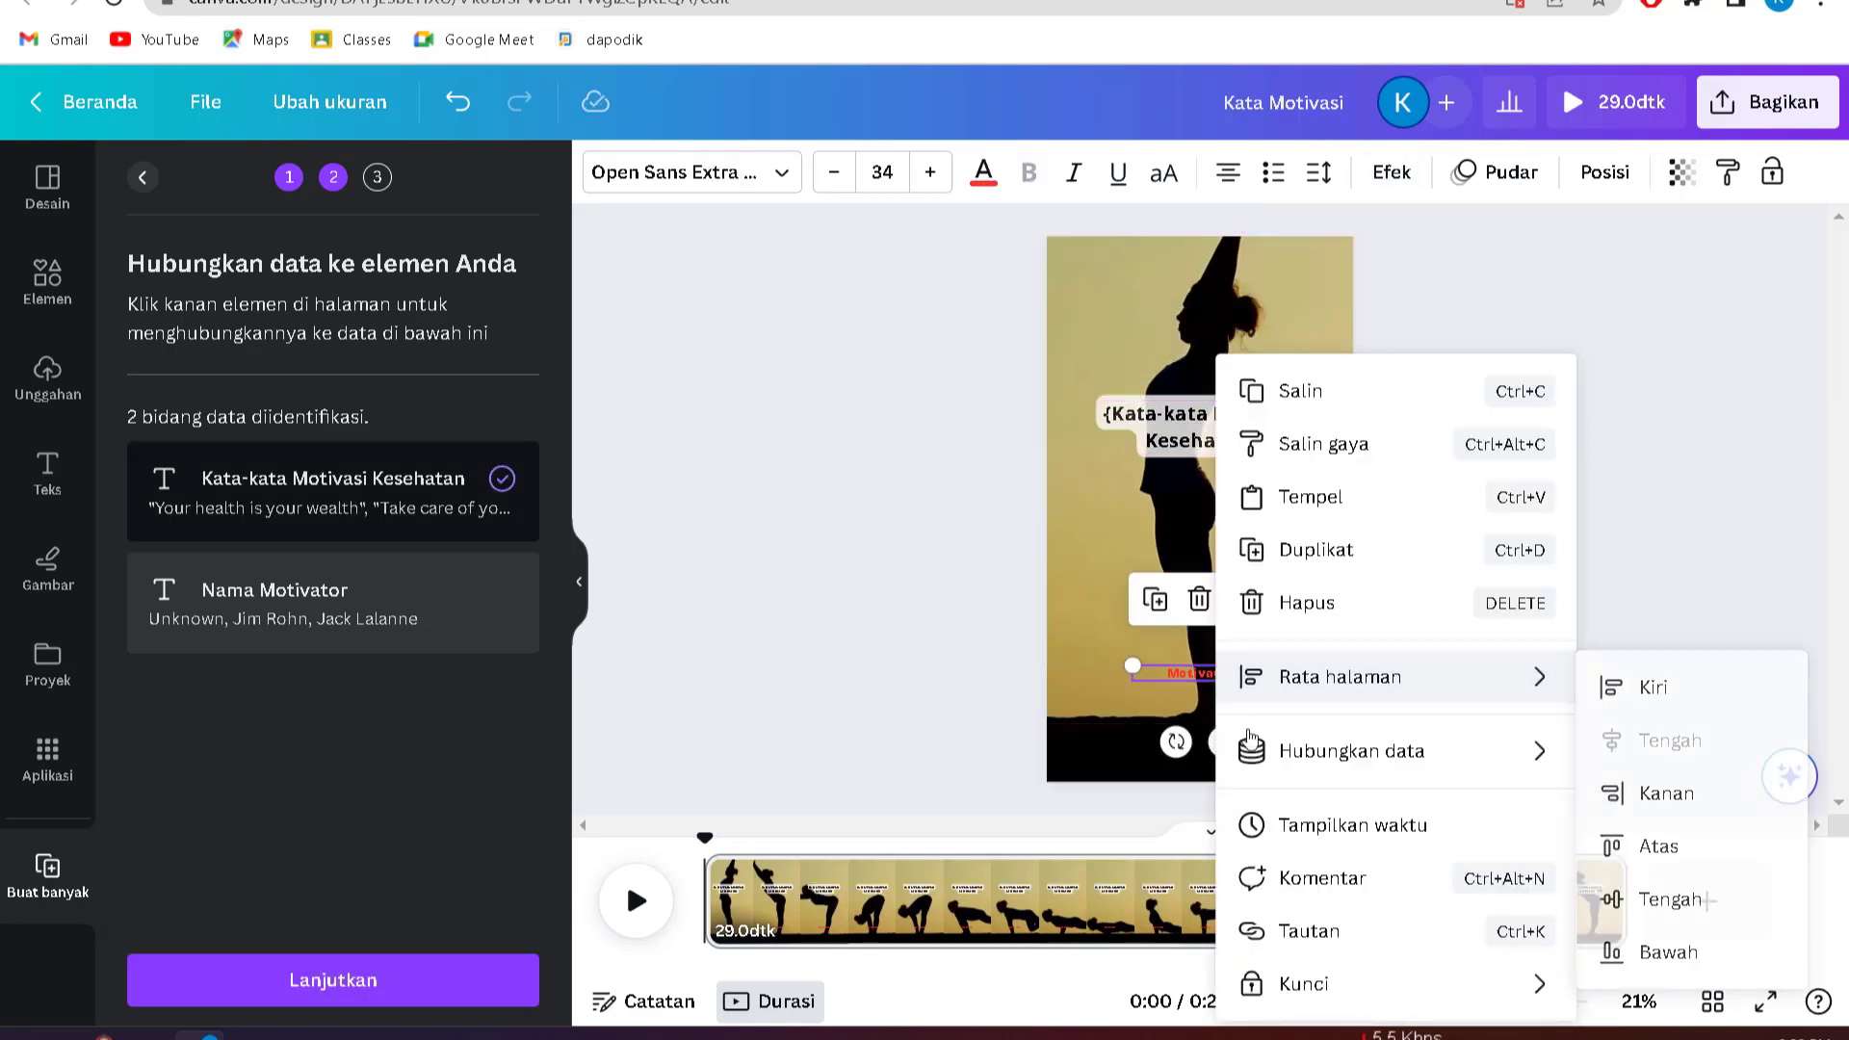
mouse_move(1315, 768)
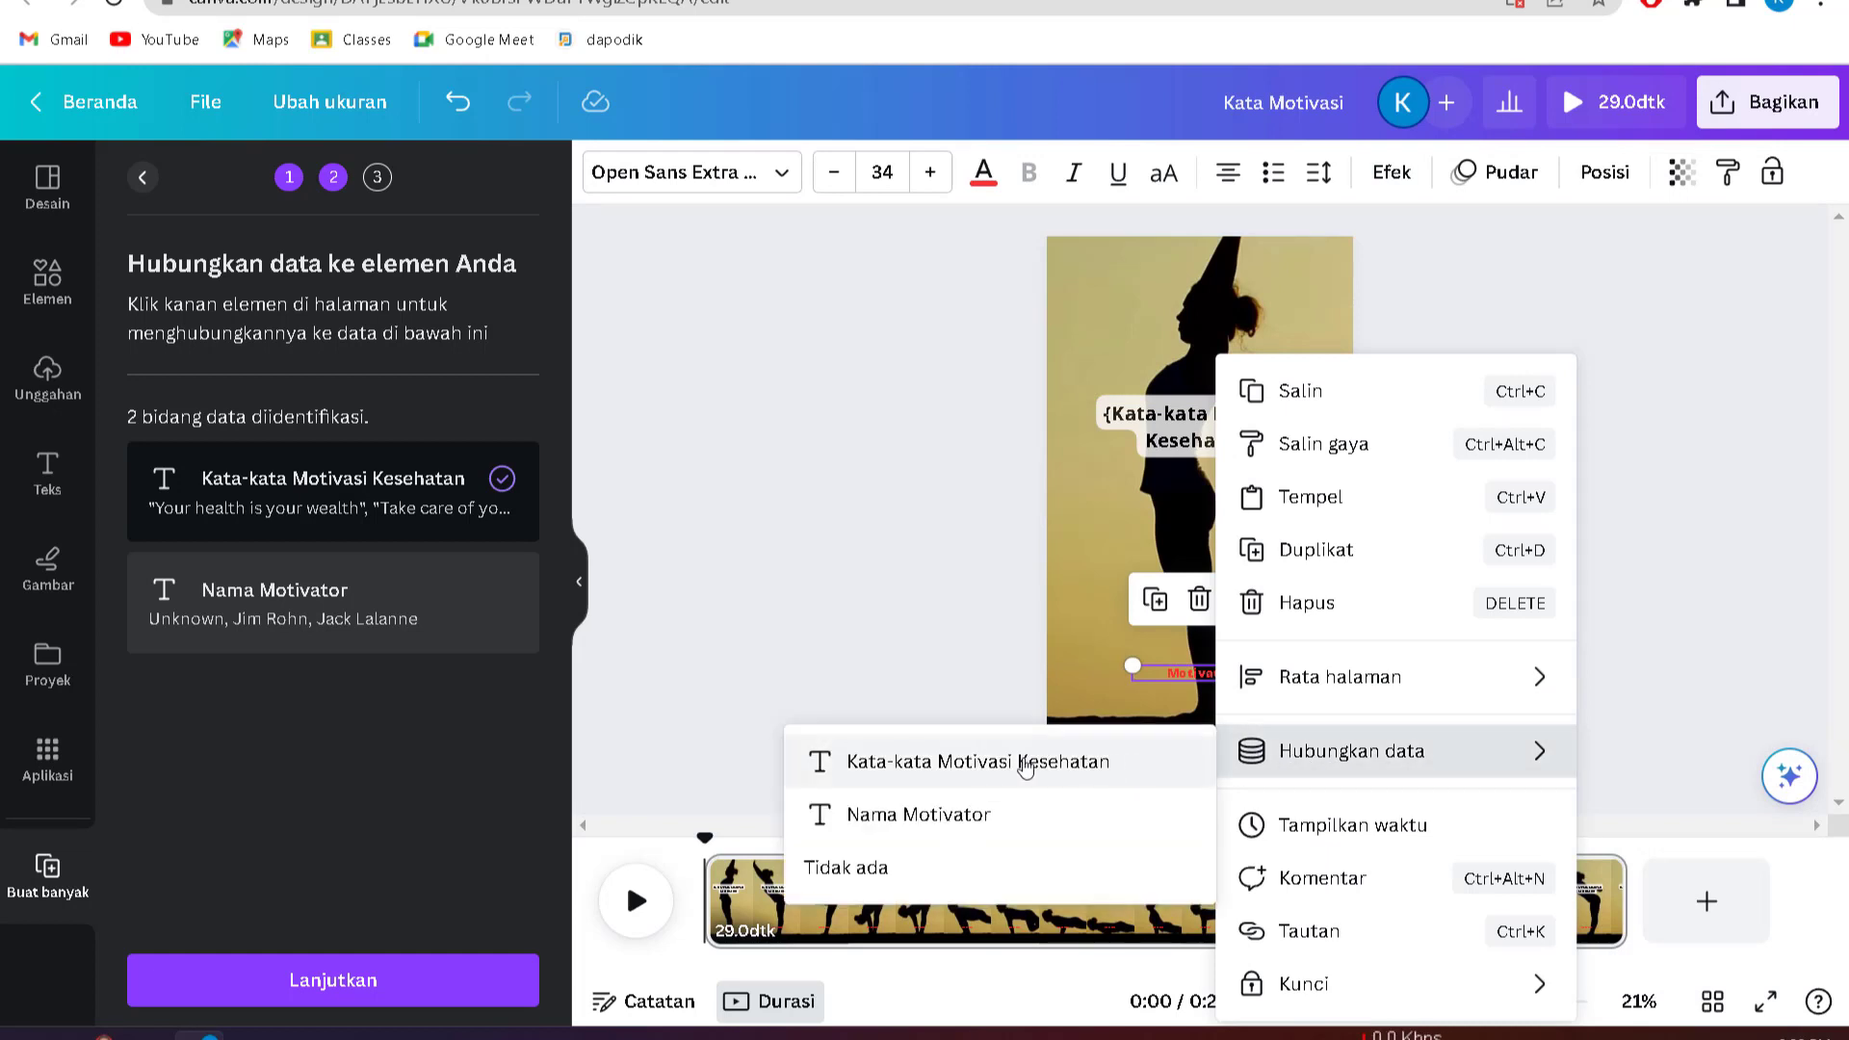
click(927, 817)
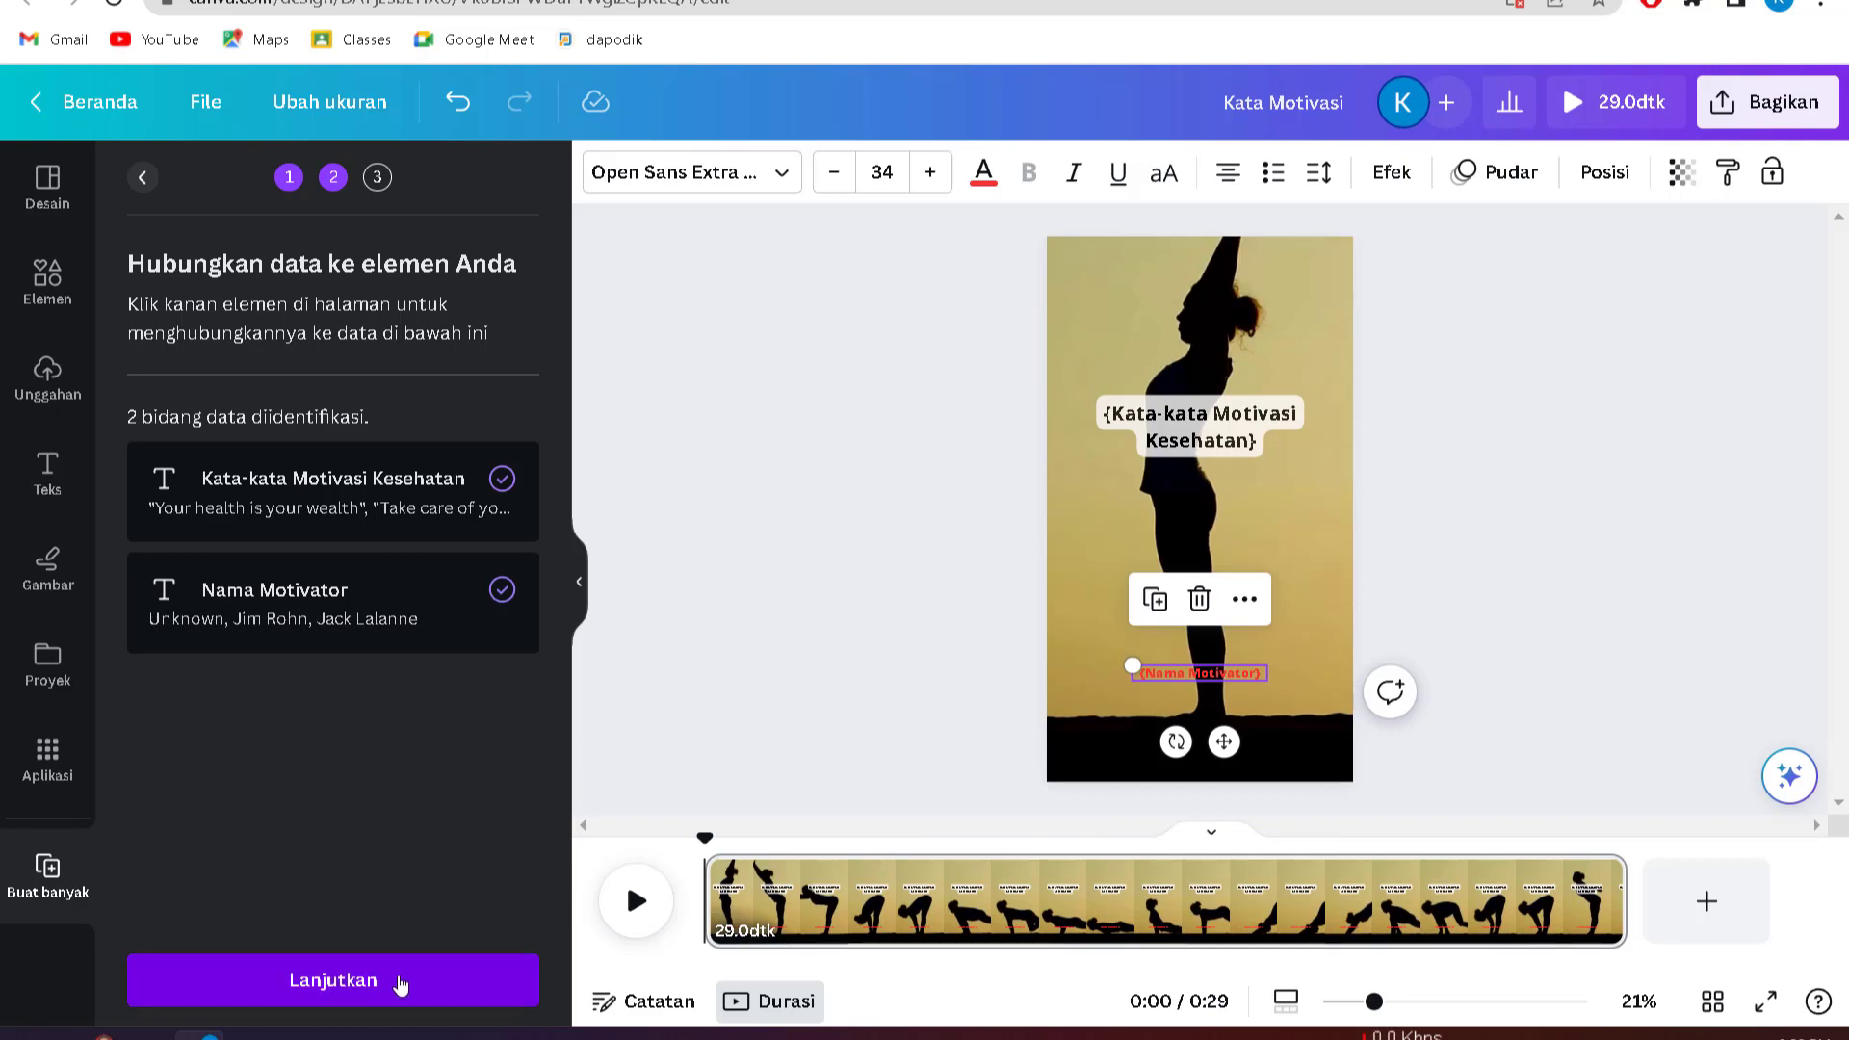
click(401, 981)
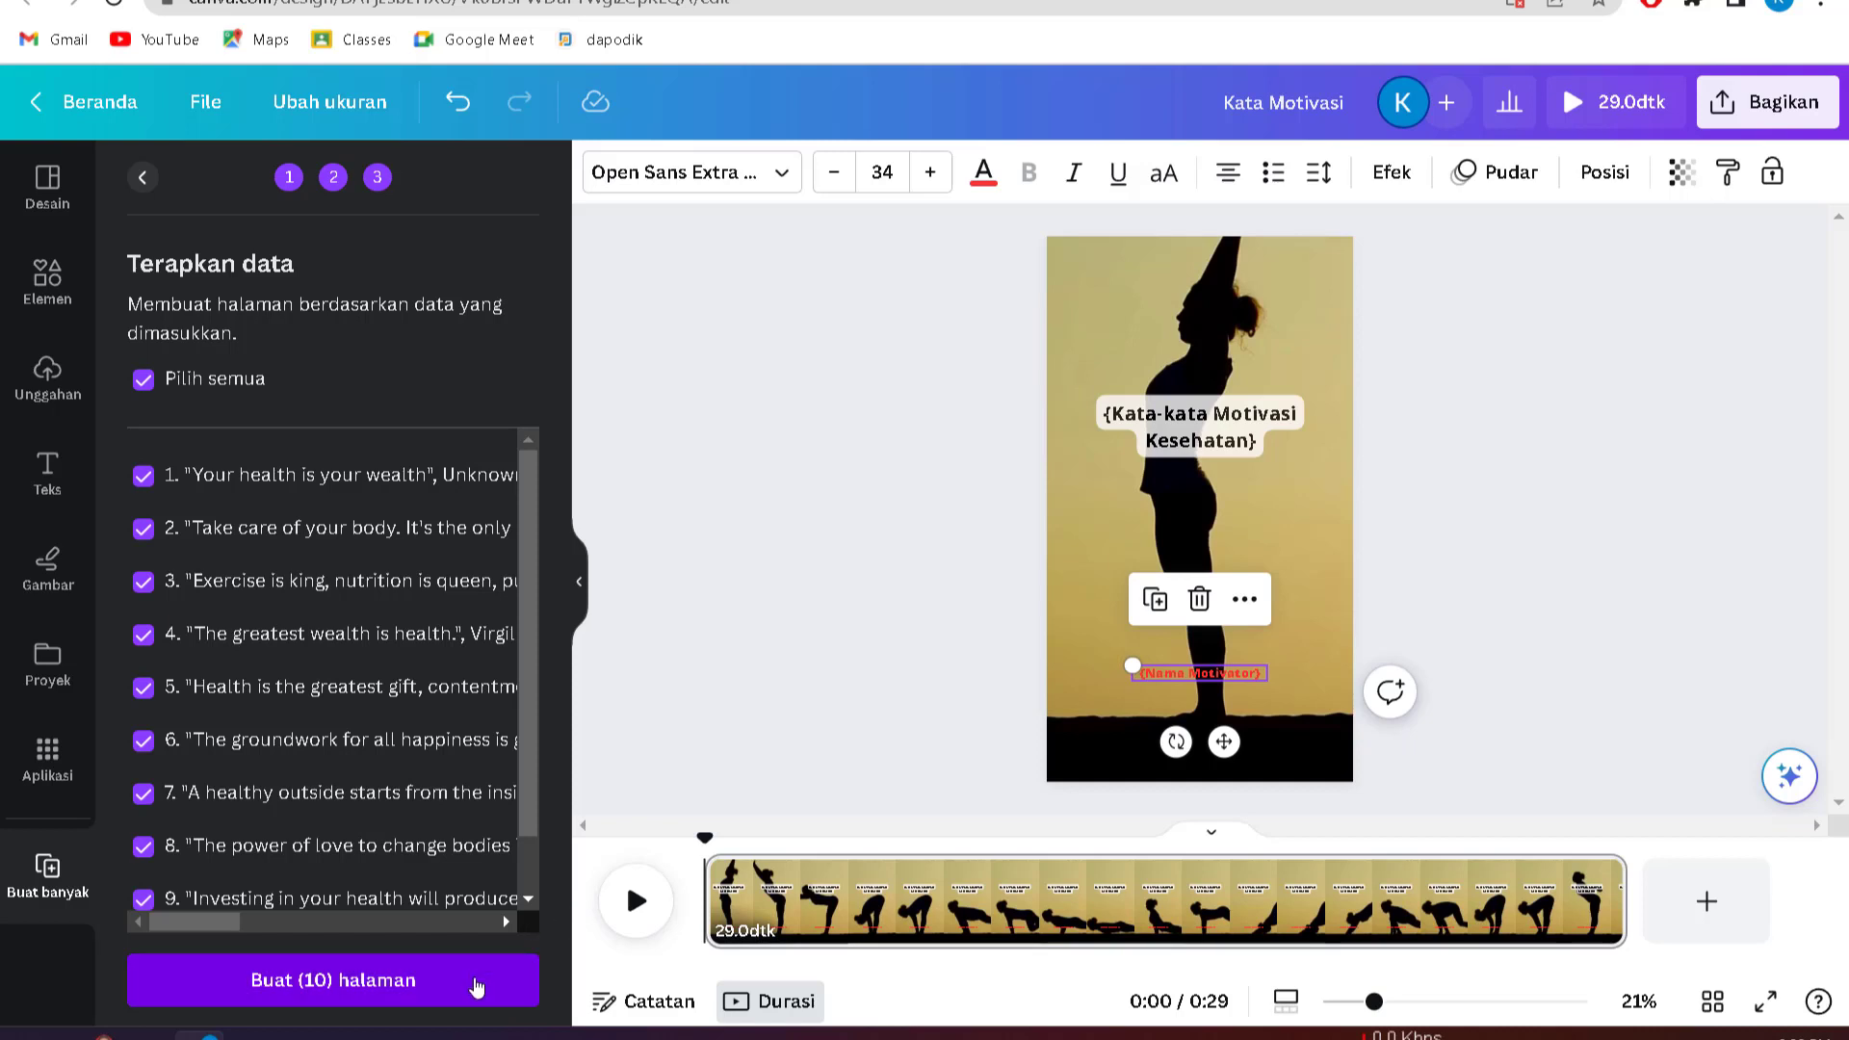
- Generate the 10 pages from all the selected quote rows and look over the new timeline
click(476, 981)
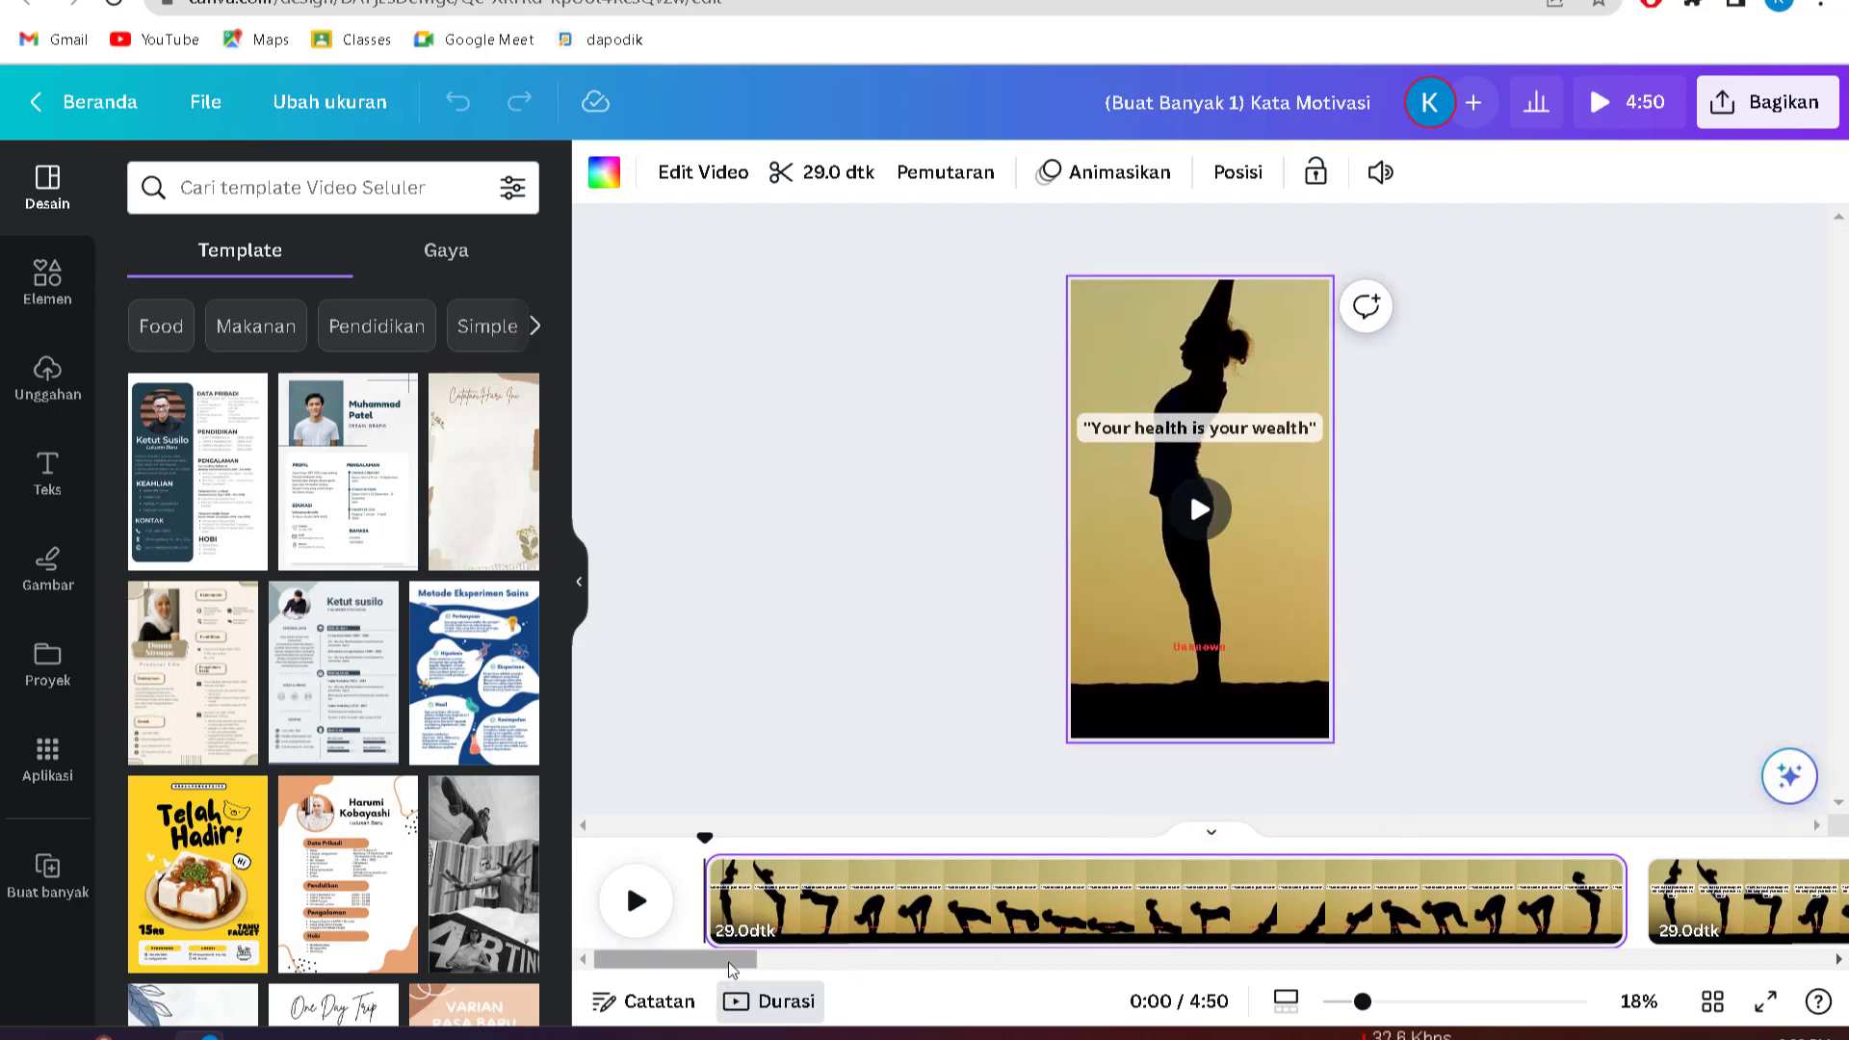
click(989, 966)
drag(989, 966, 882, 852)
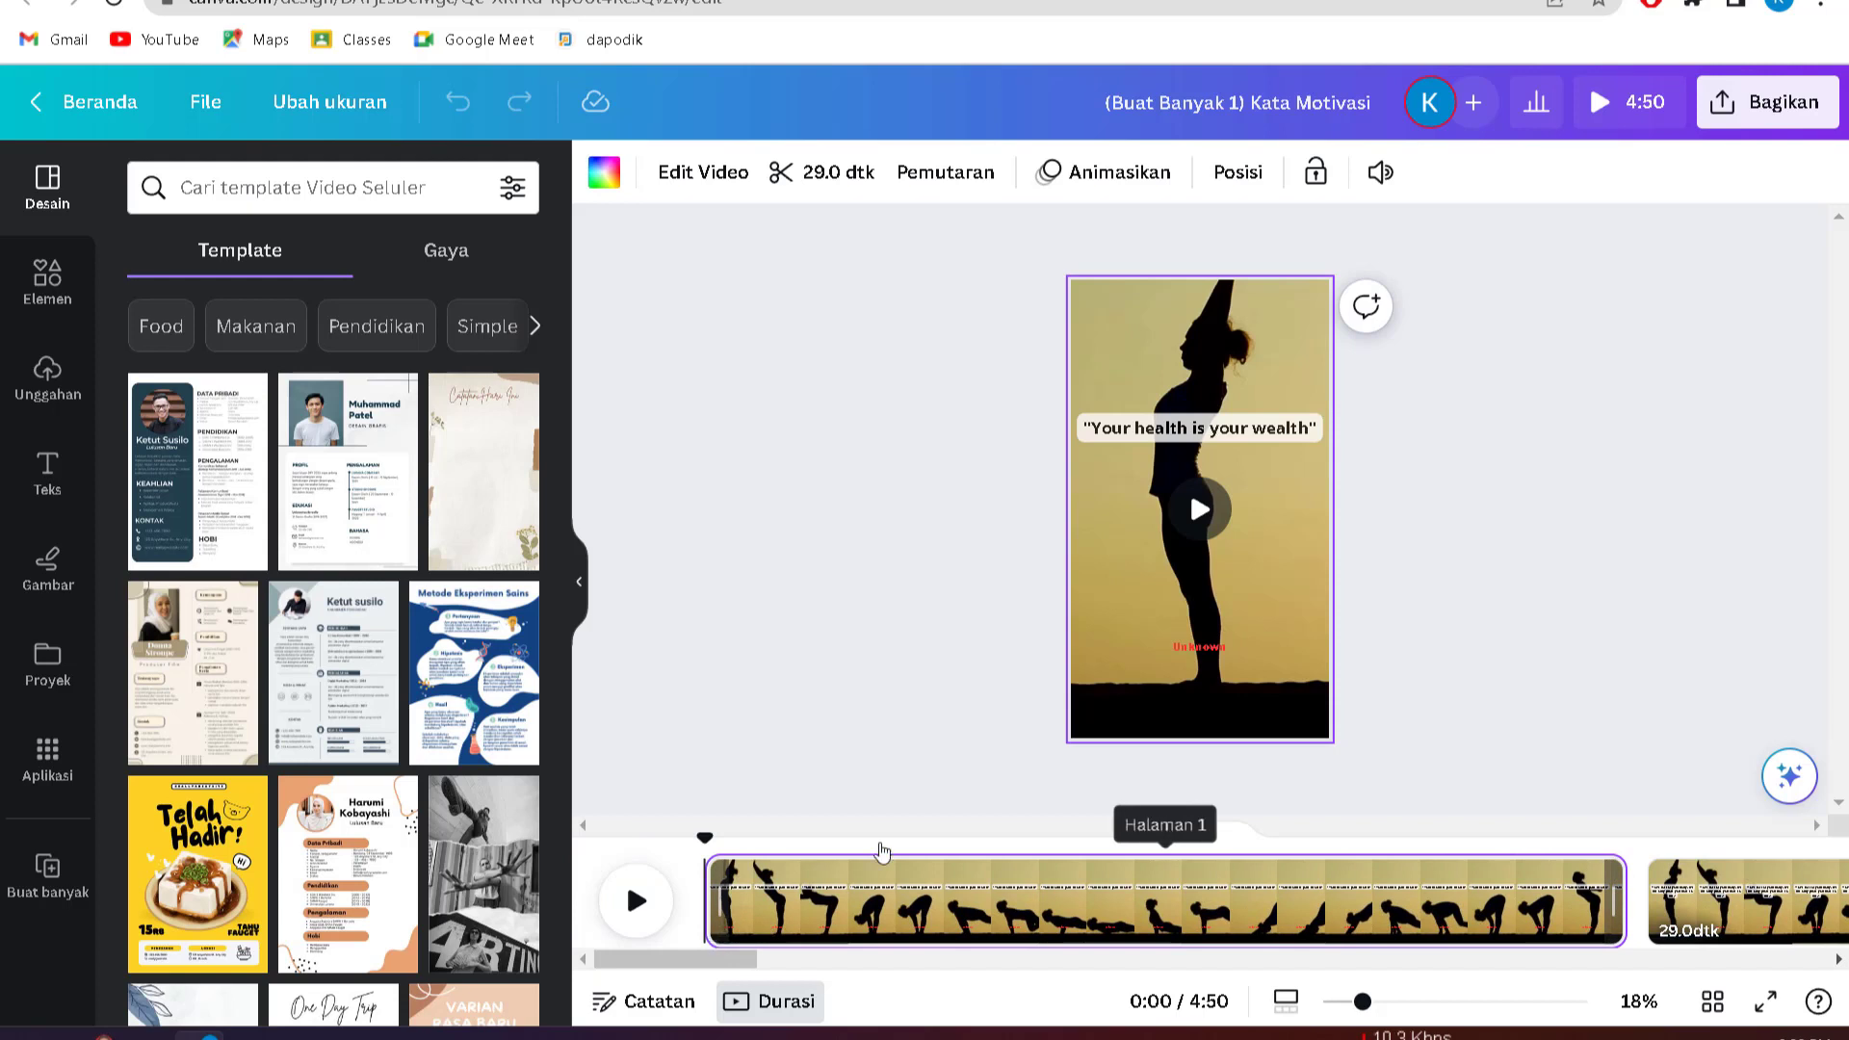
- Download all 10 pages as MP4 videos at 1080p, with each page as a separate file
click(1778, 122)
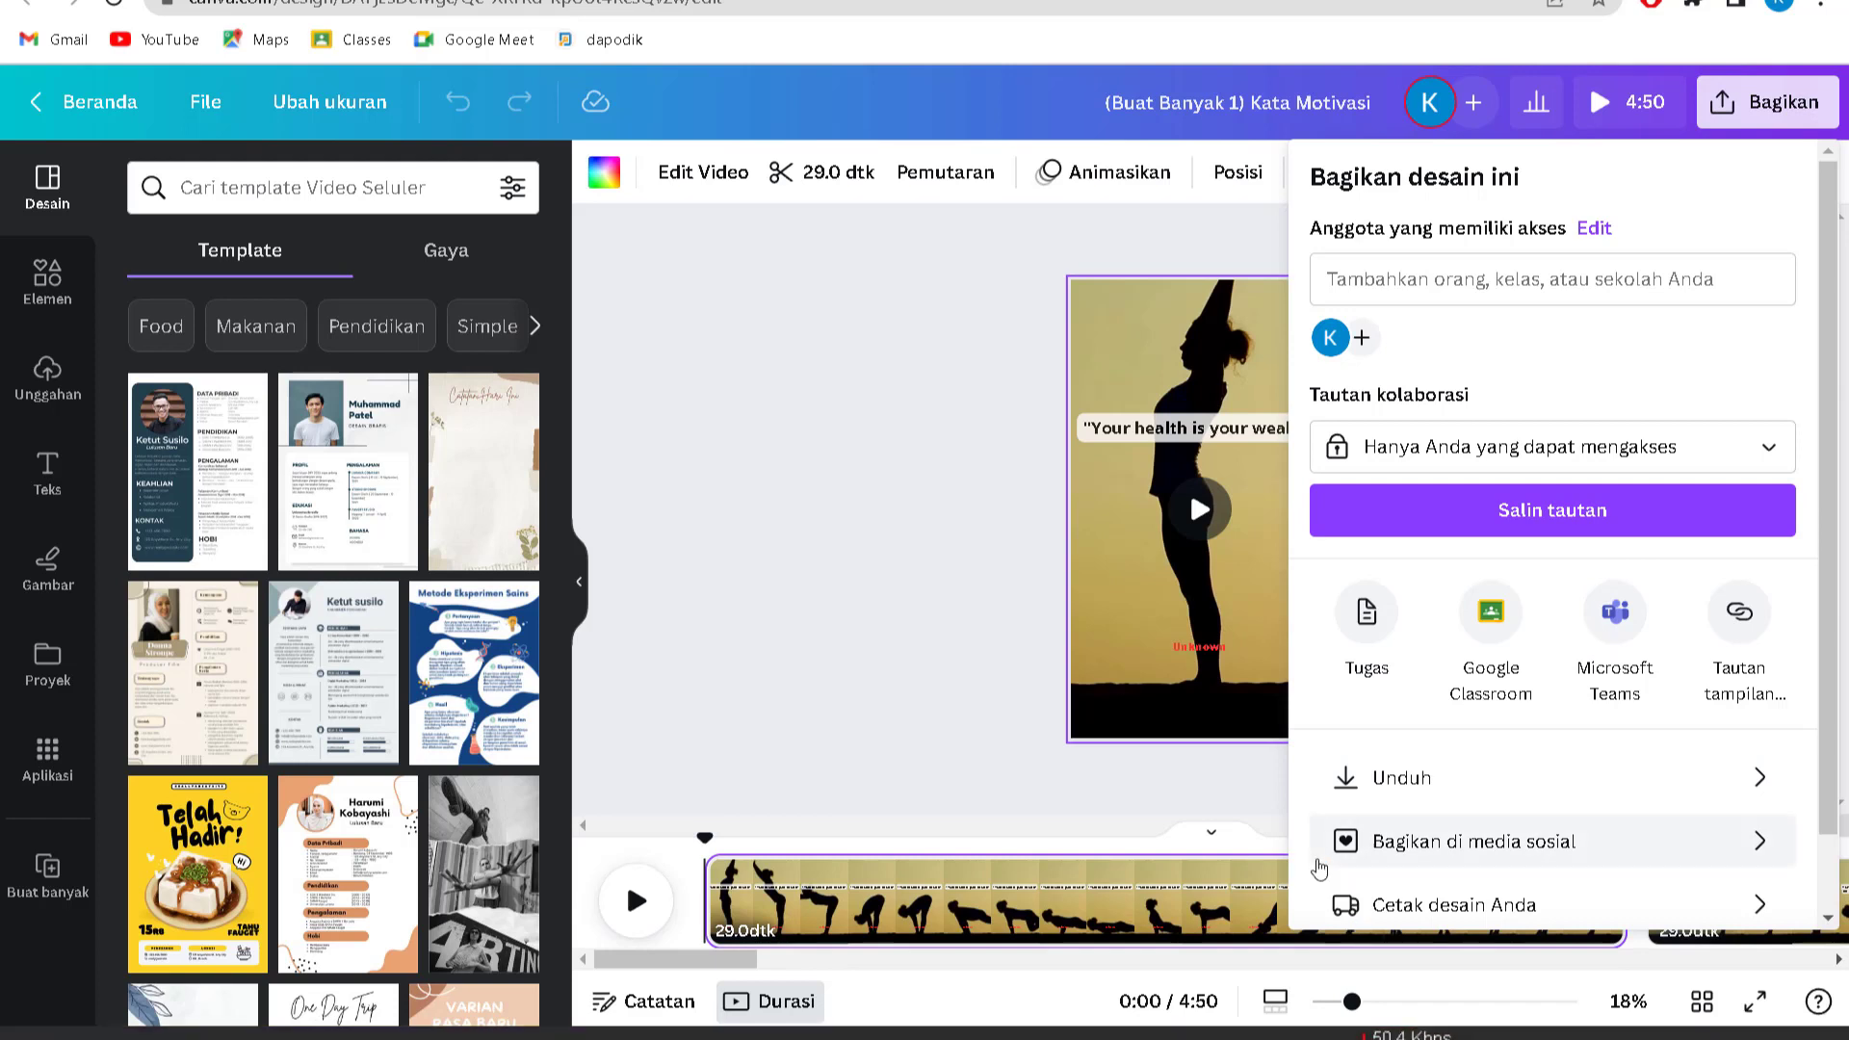
click(1465, 778)
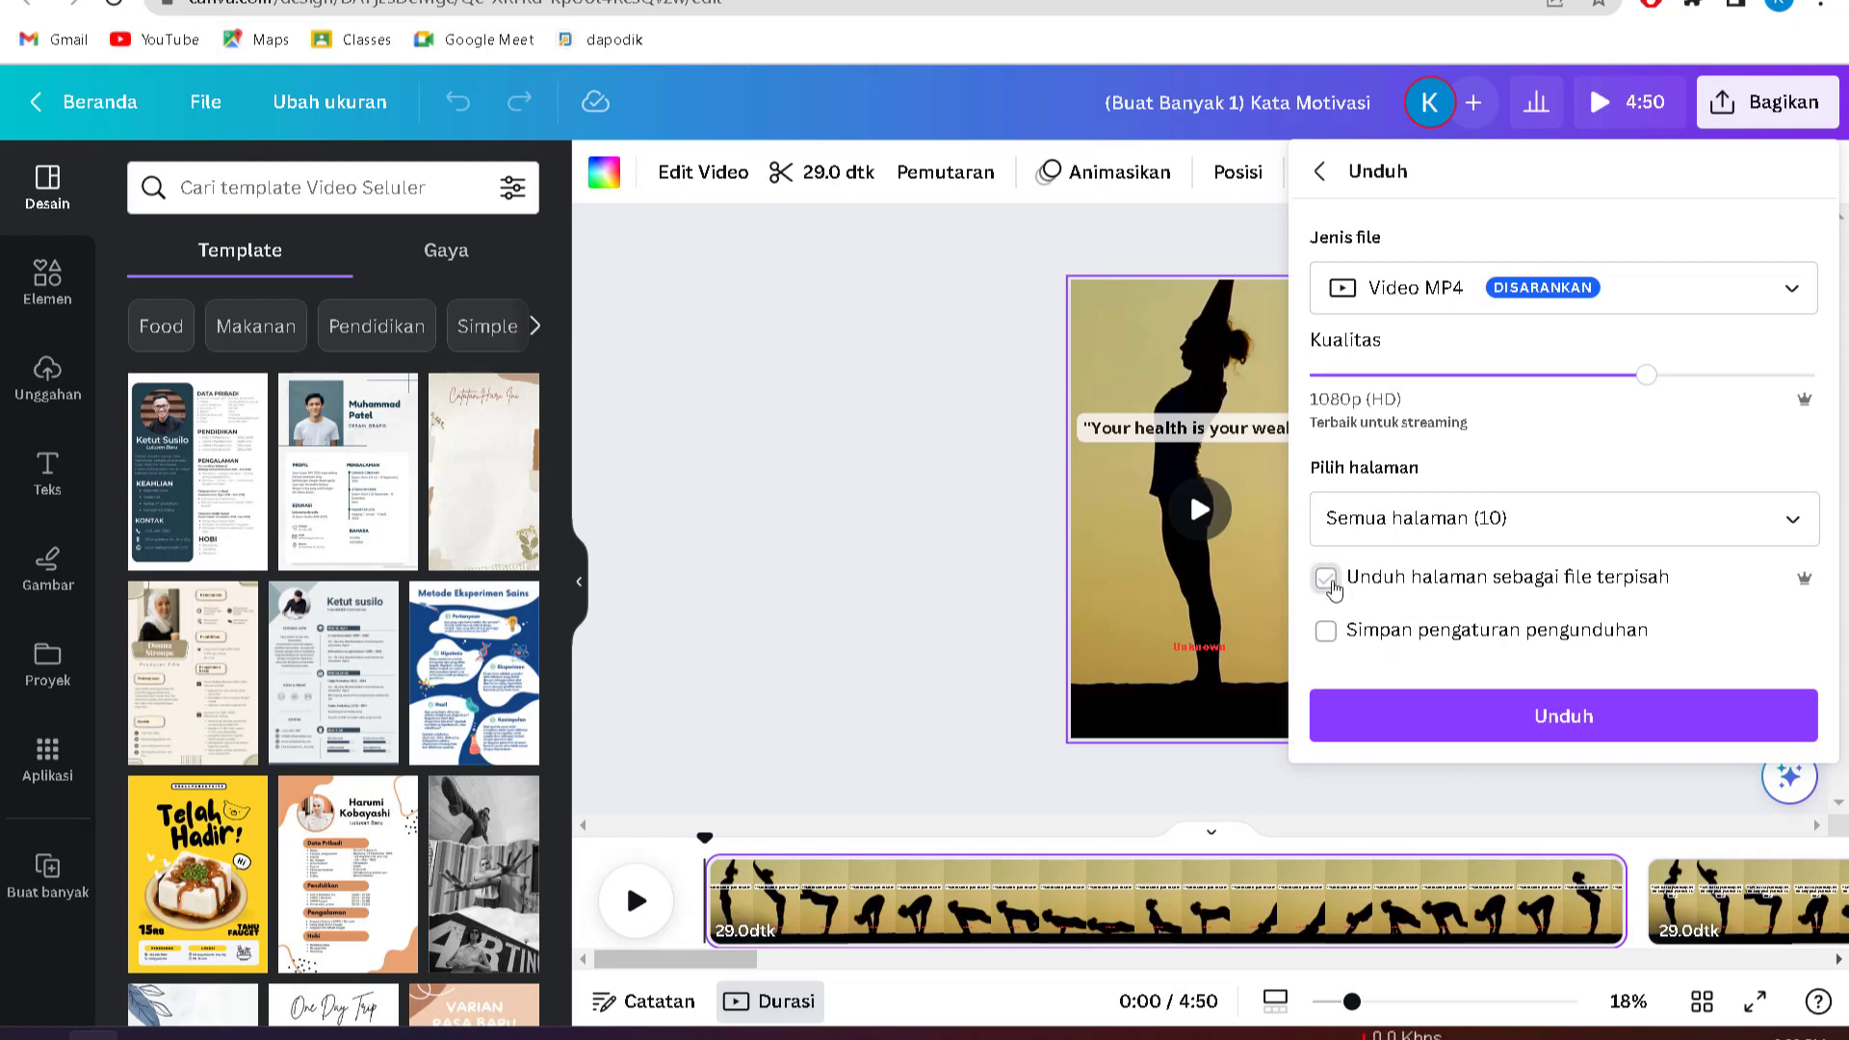
click(1328, 579)
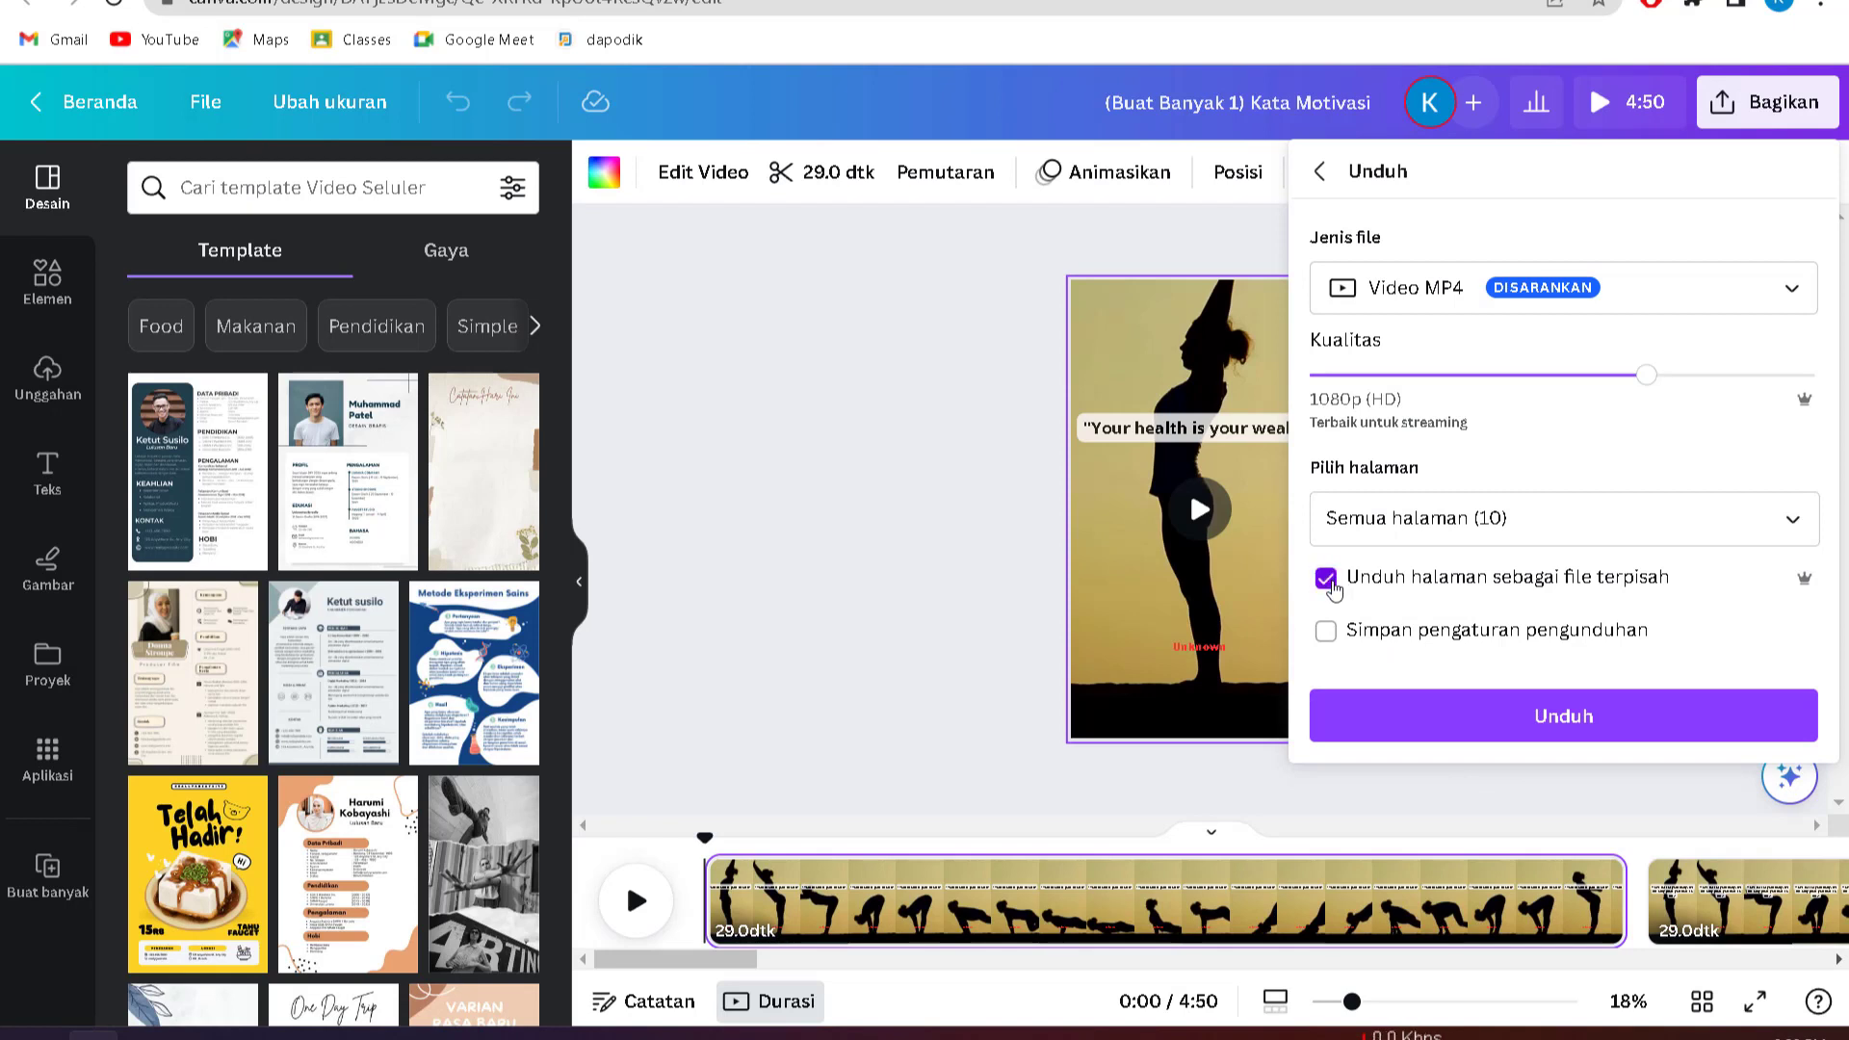
click(1544, 729)
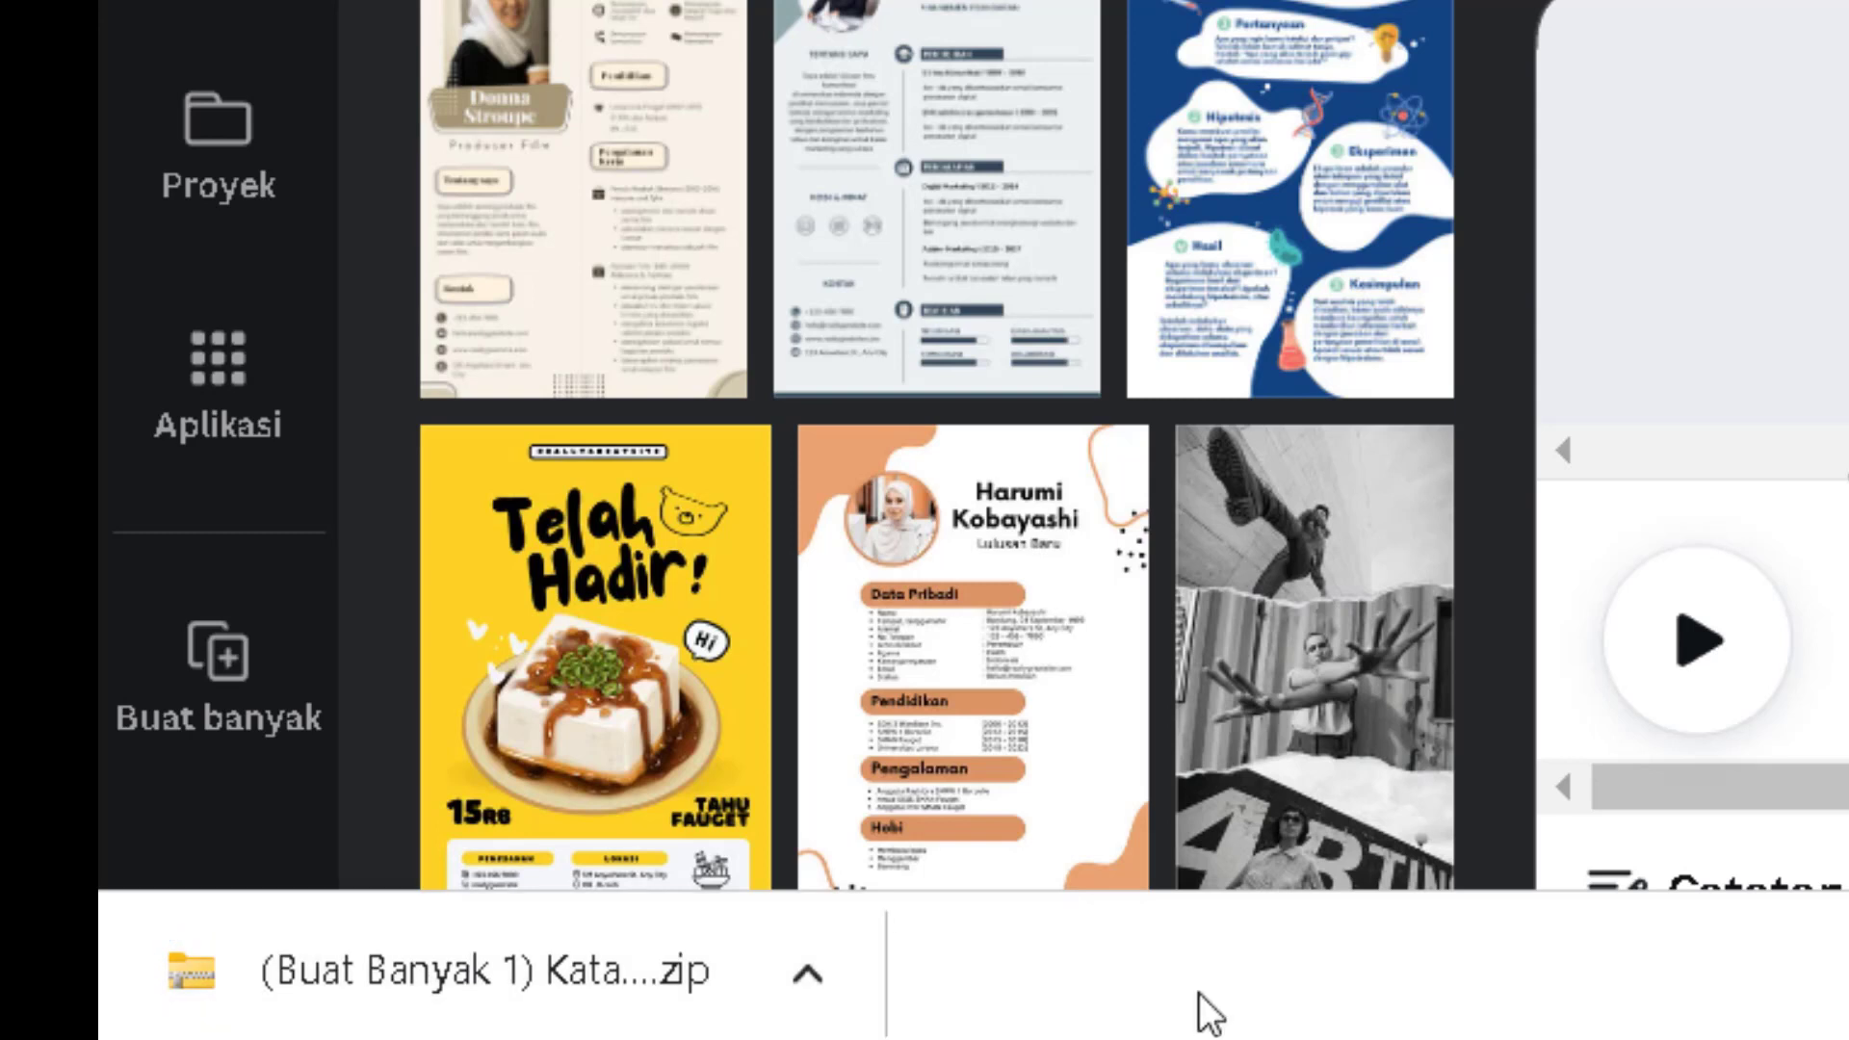
- Show the downloaded "(Buat Banyak 1) Kata Motivasi" zip in its folder and extract its contents there
click(798, 992)
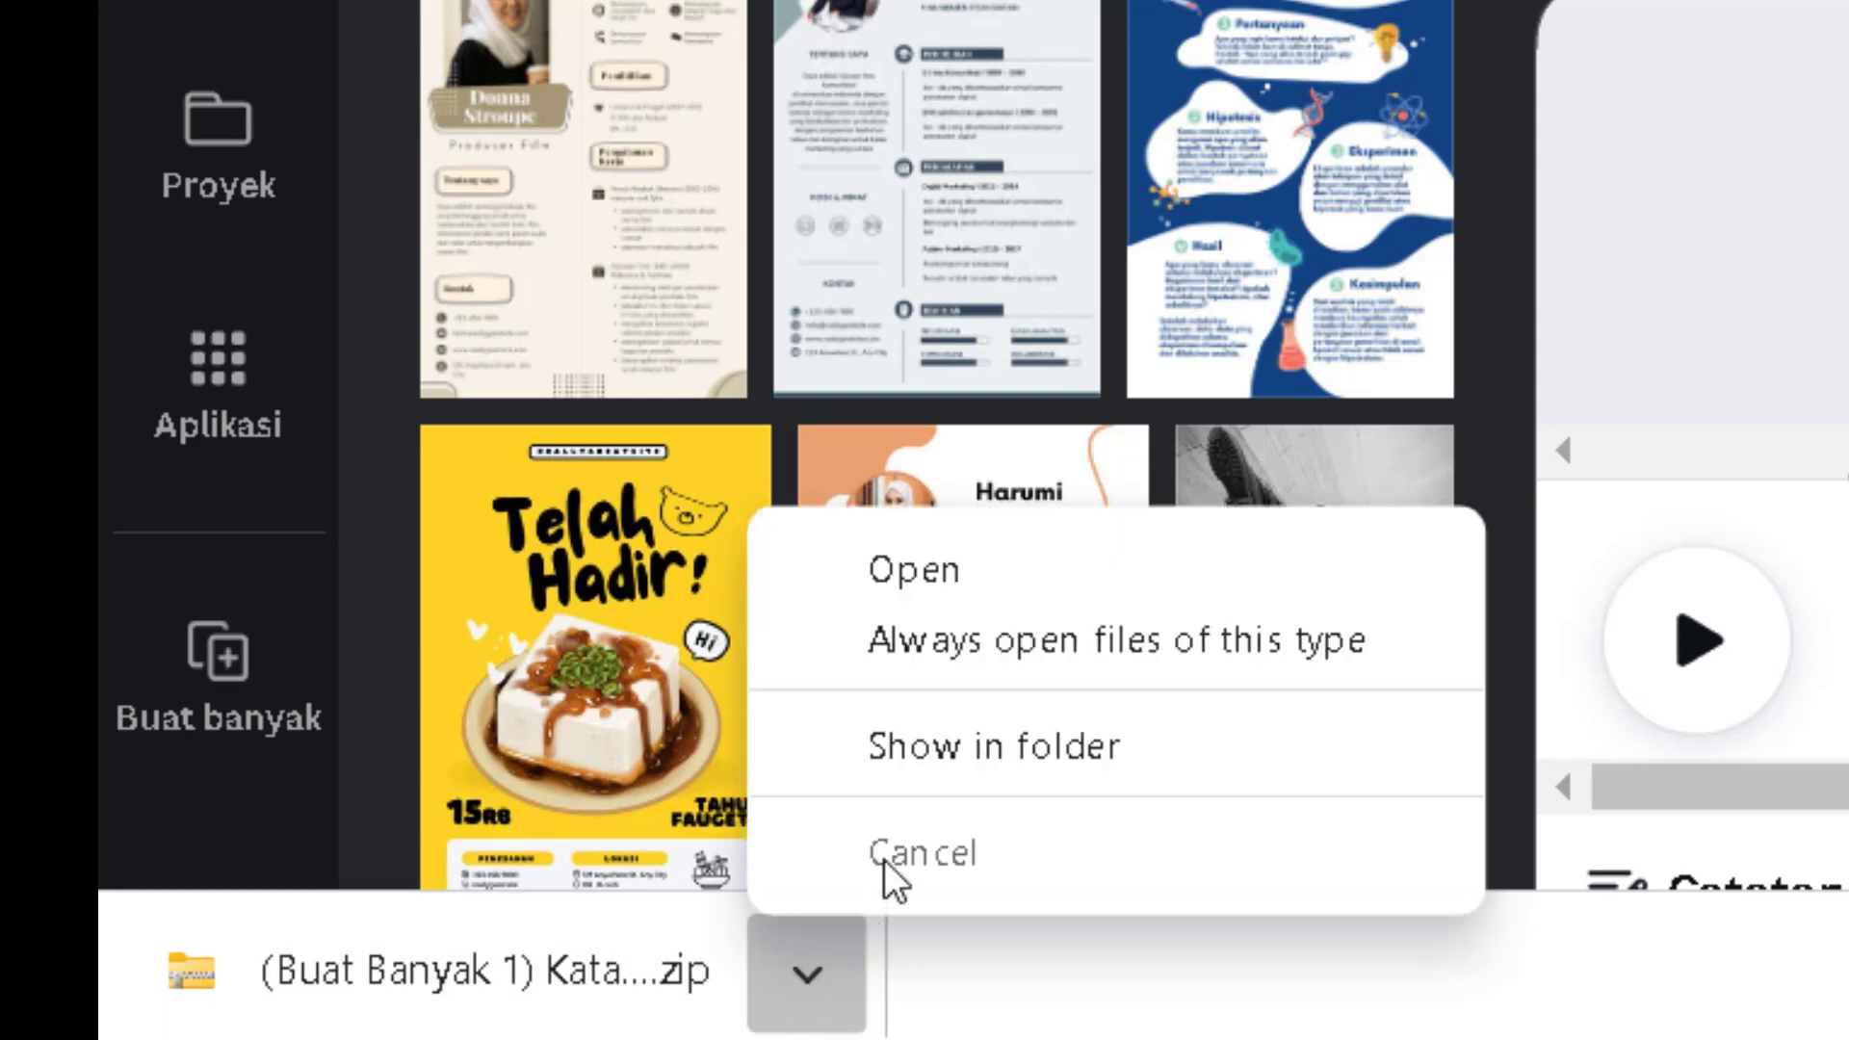
click(951, 761)
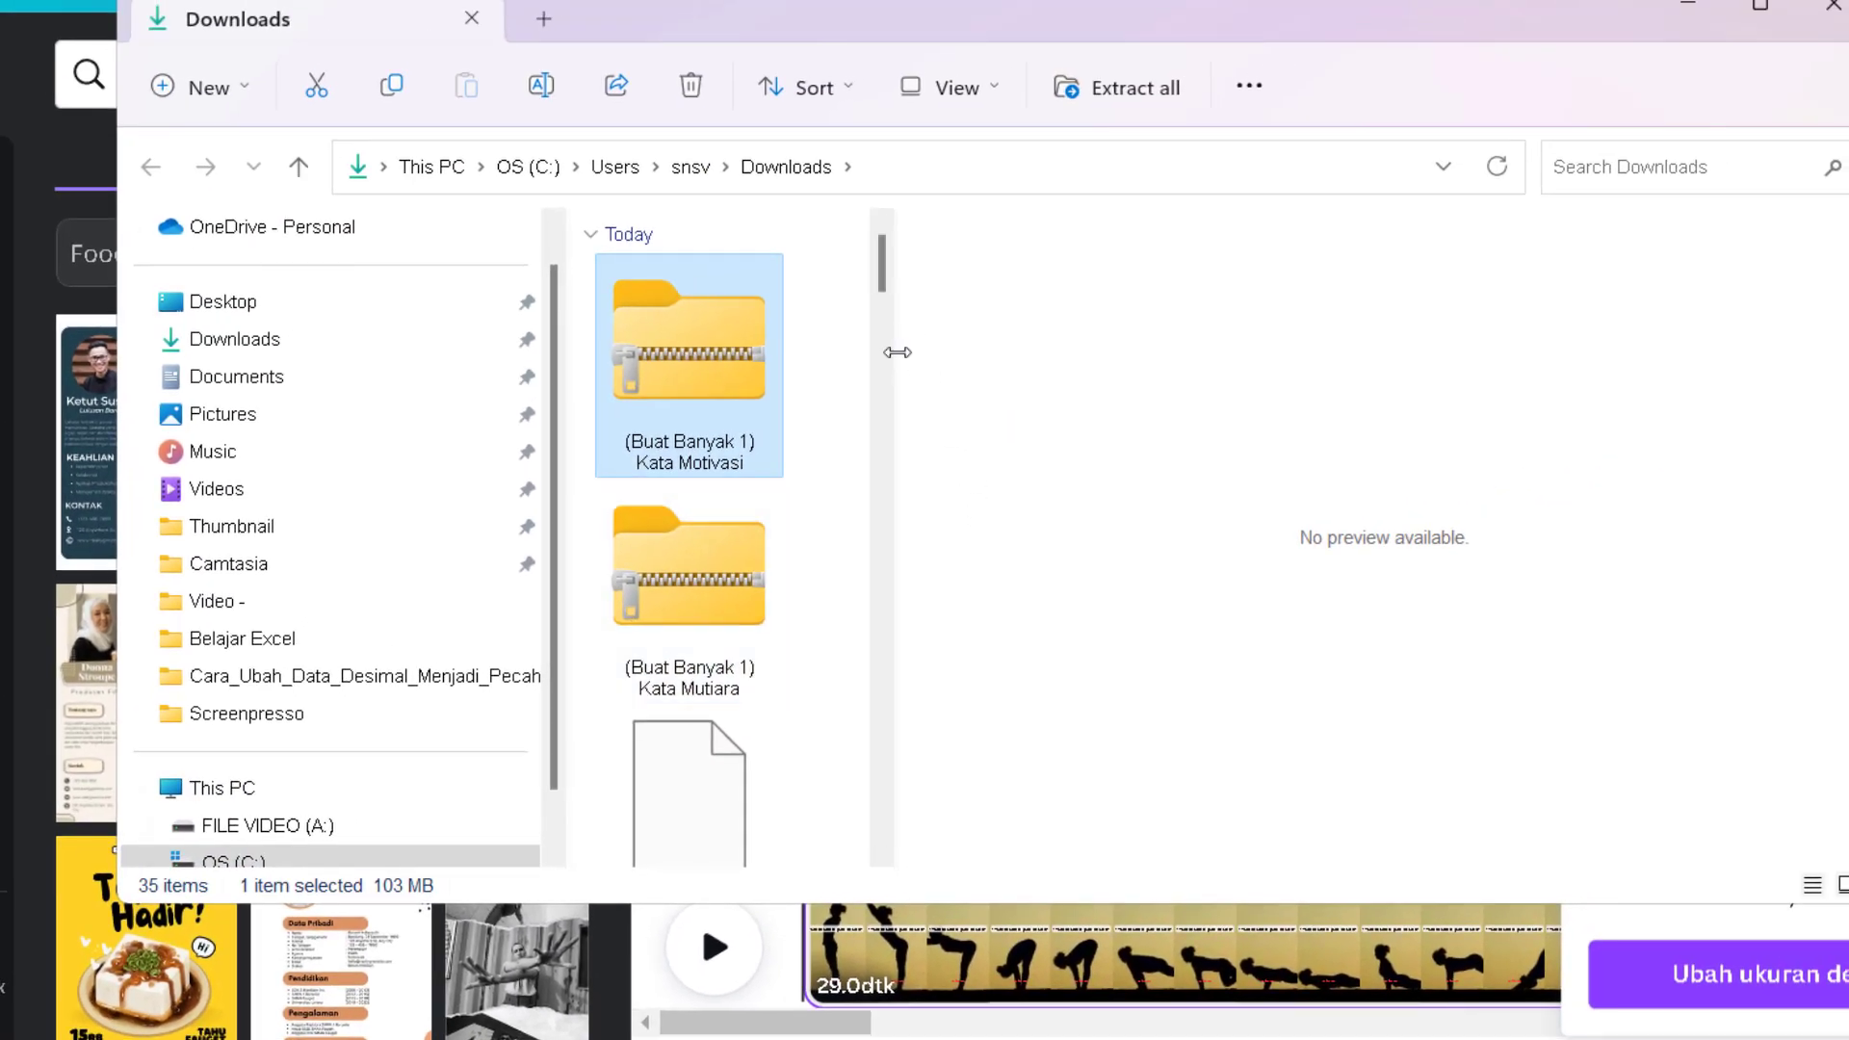
drag(896, 351, 1117, 351)
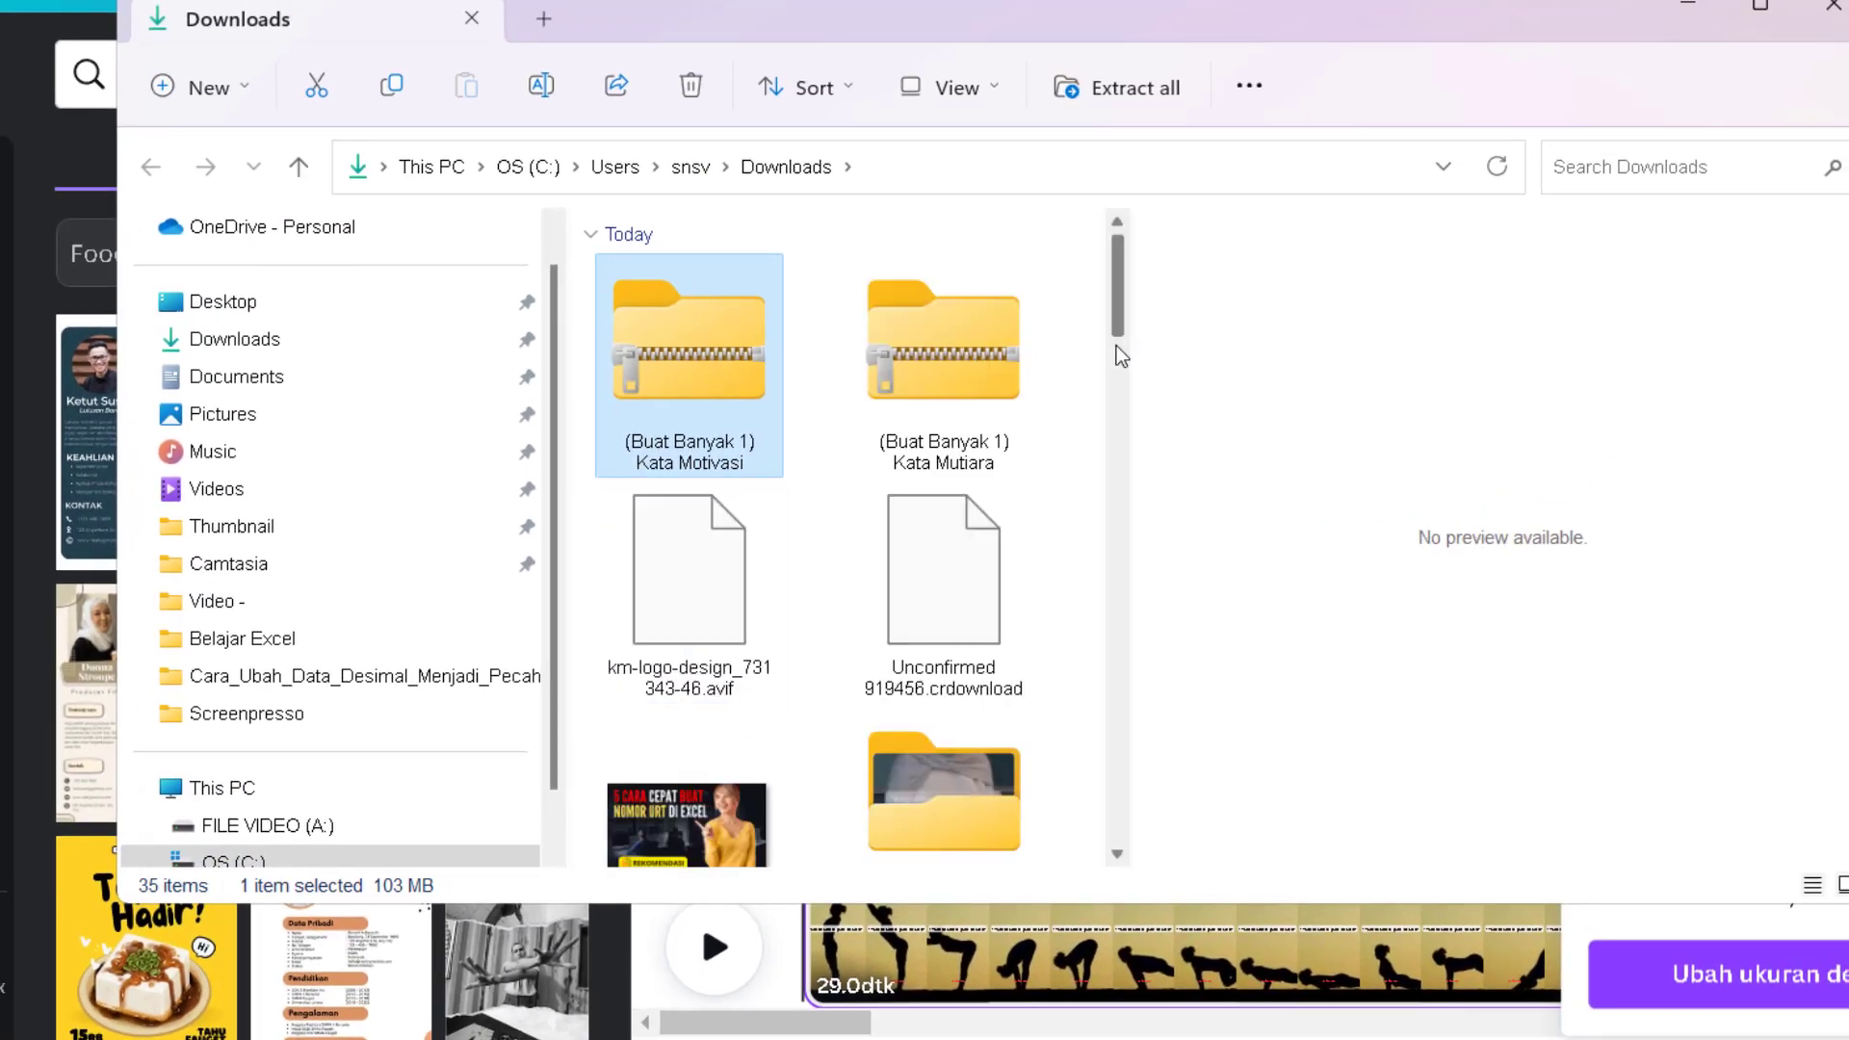
click(1762, 12)
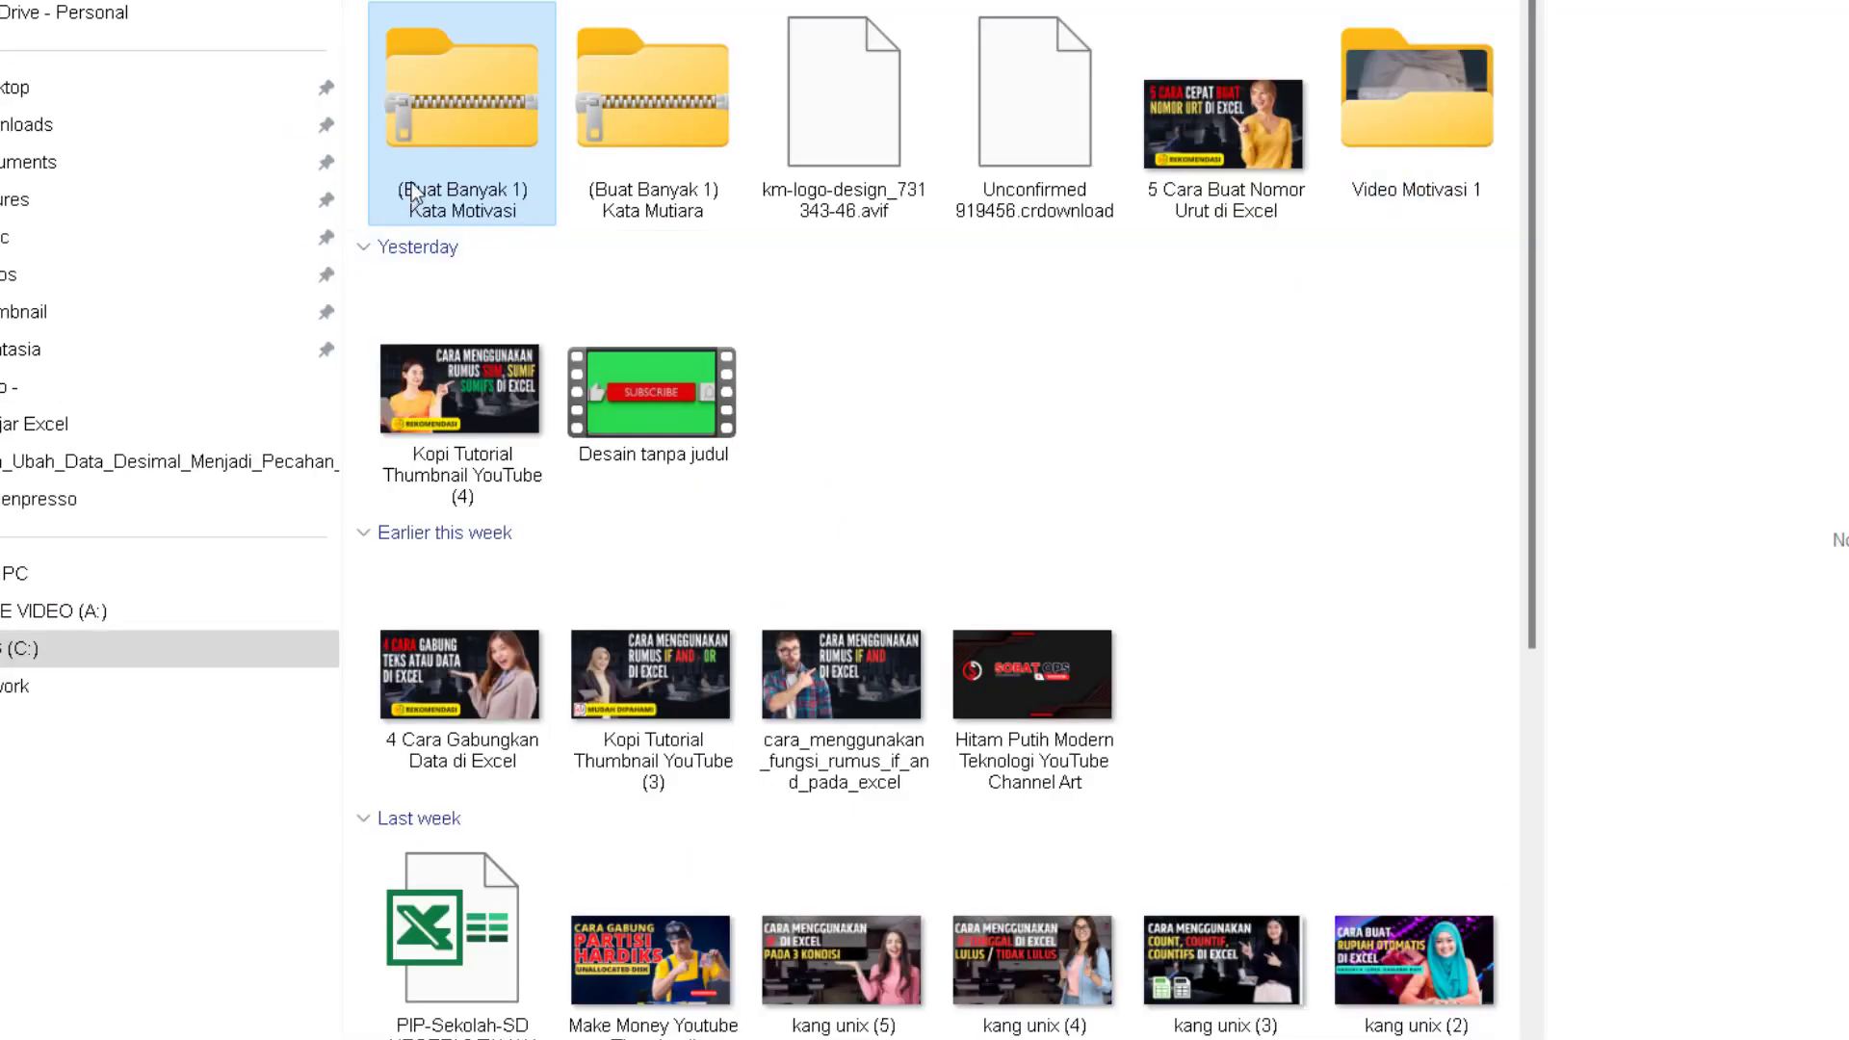
right_click(468, 140)
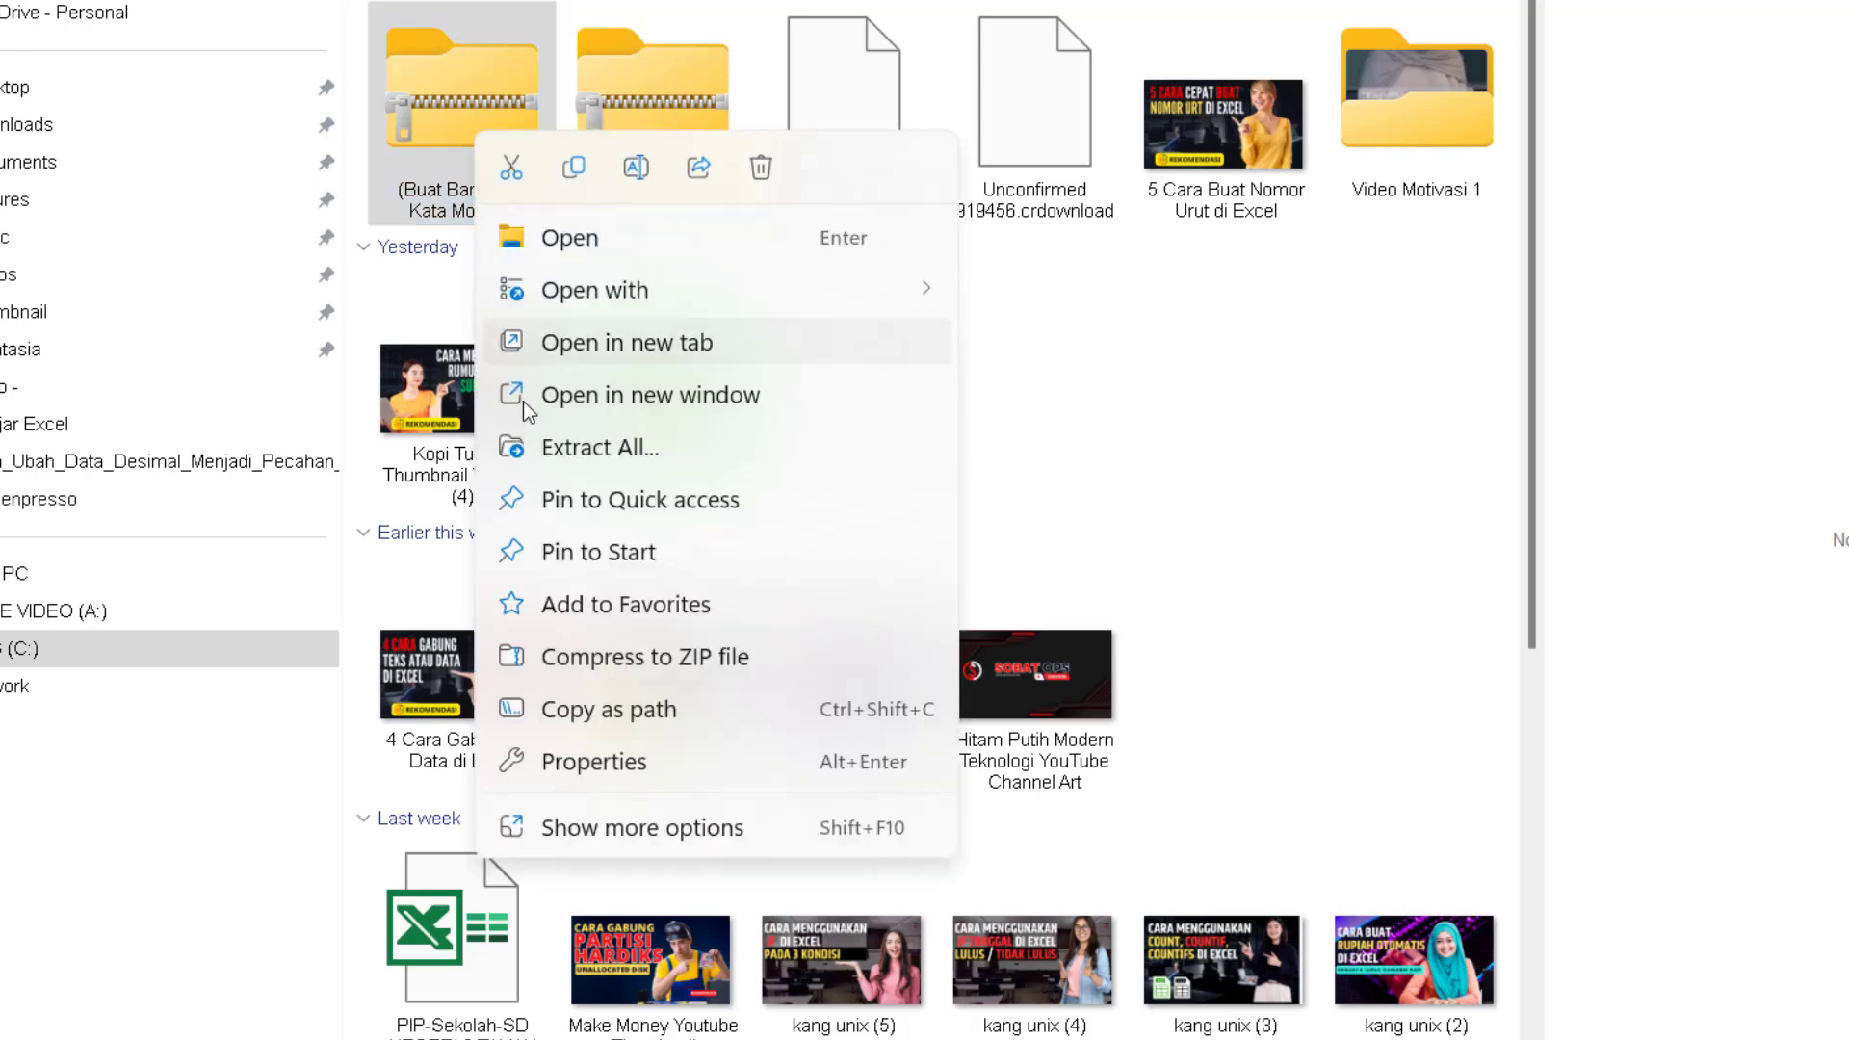
click(587, 829)
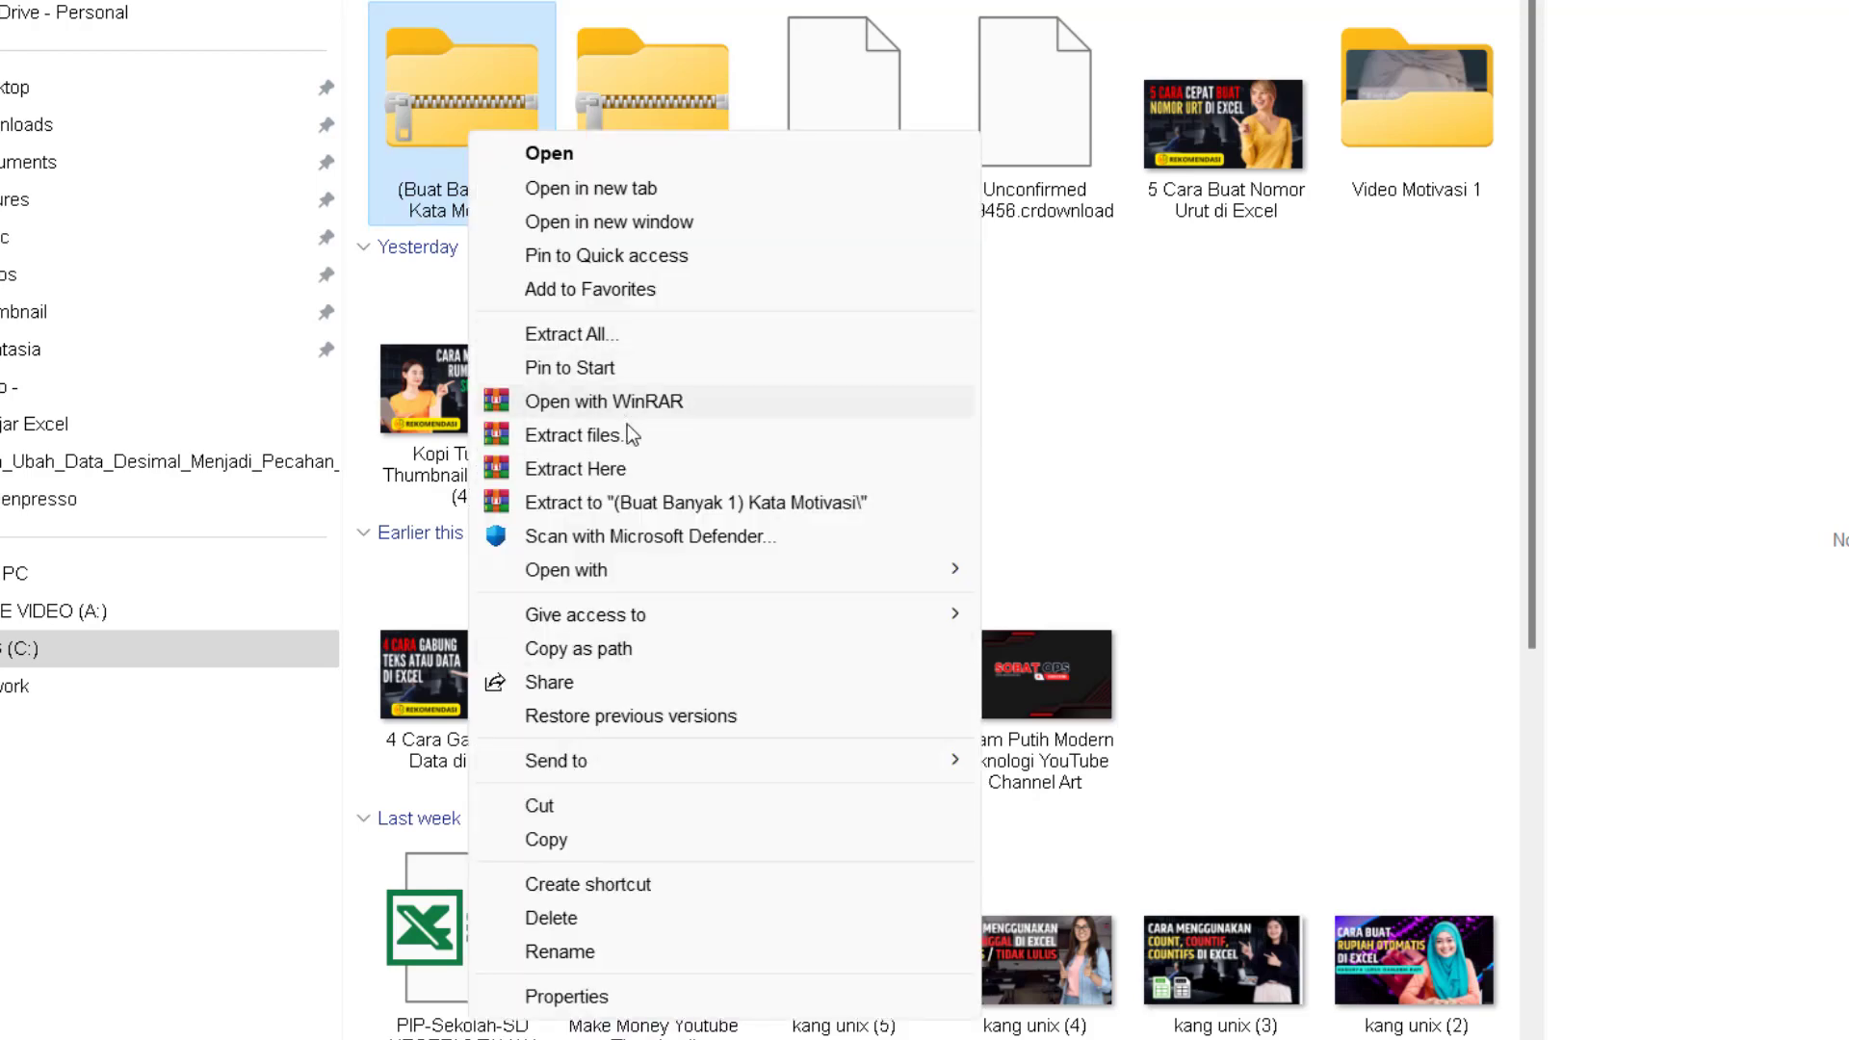
click(620, 454)
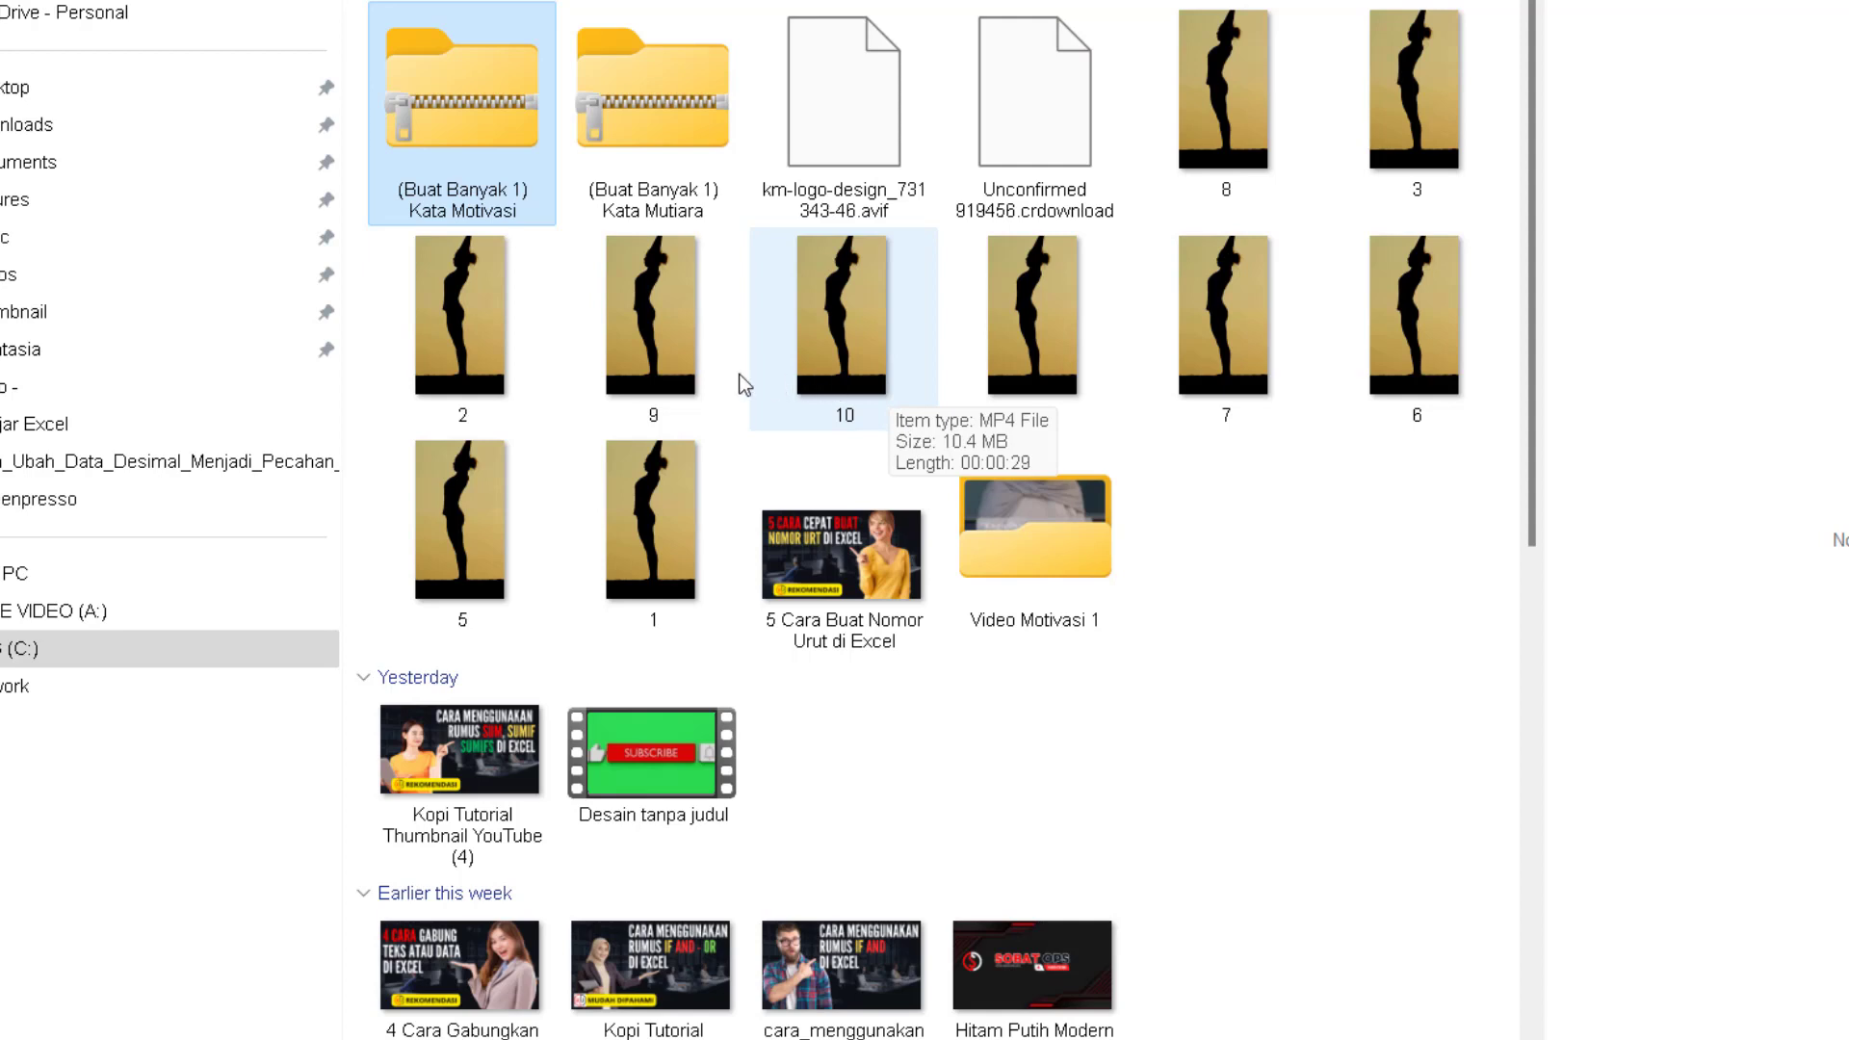
- Play extracted video 1 to check it, close the player and dismiss the download notice in Canva
double_click(666, 477)
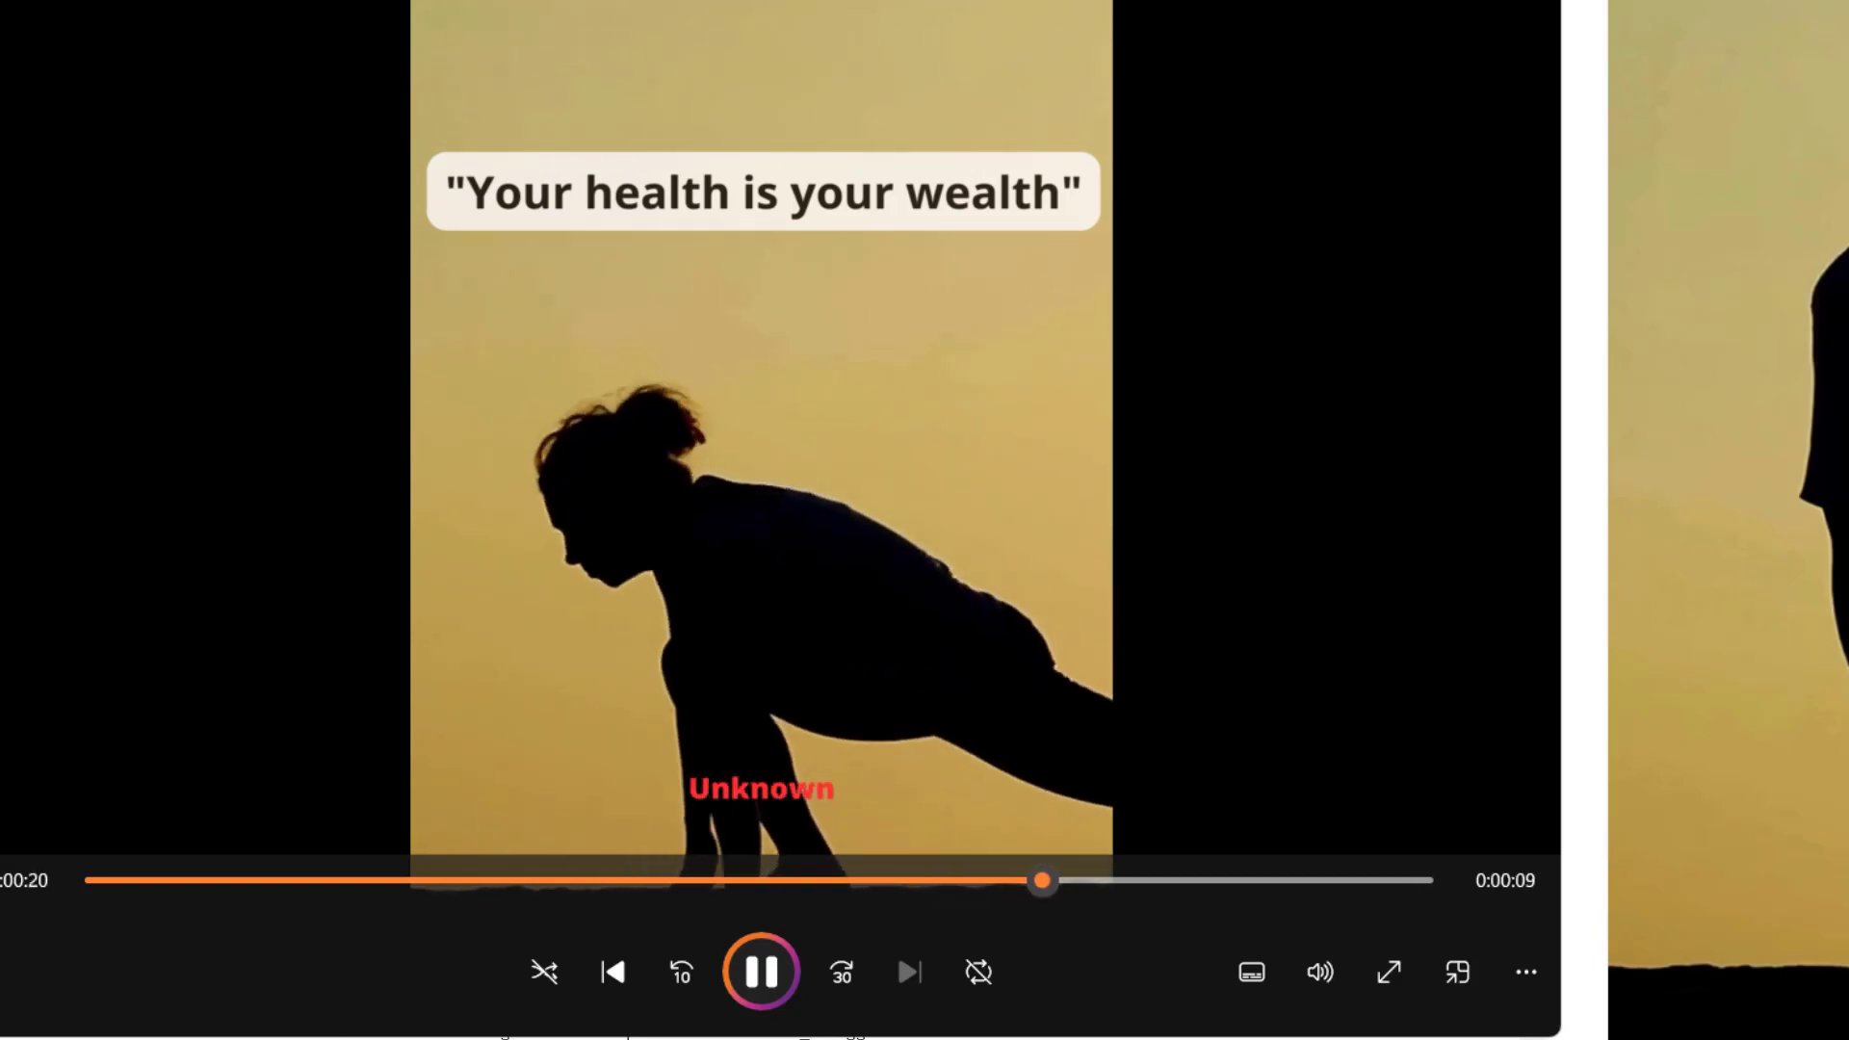
key(alt+F4)
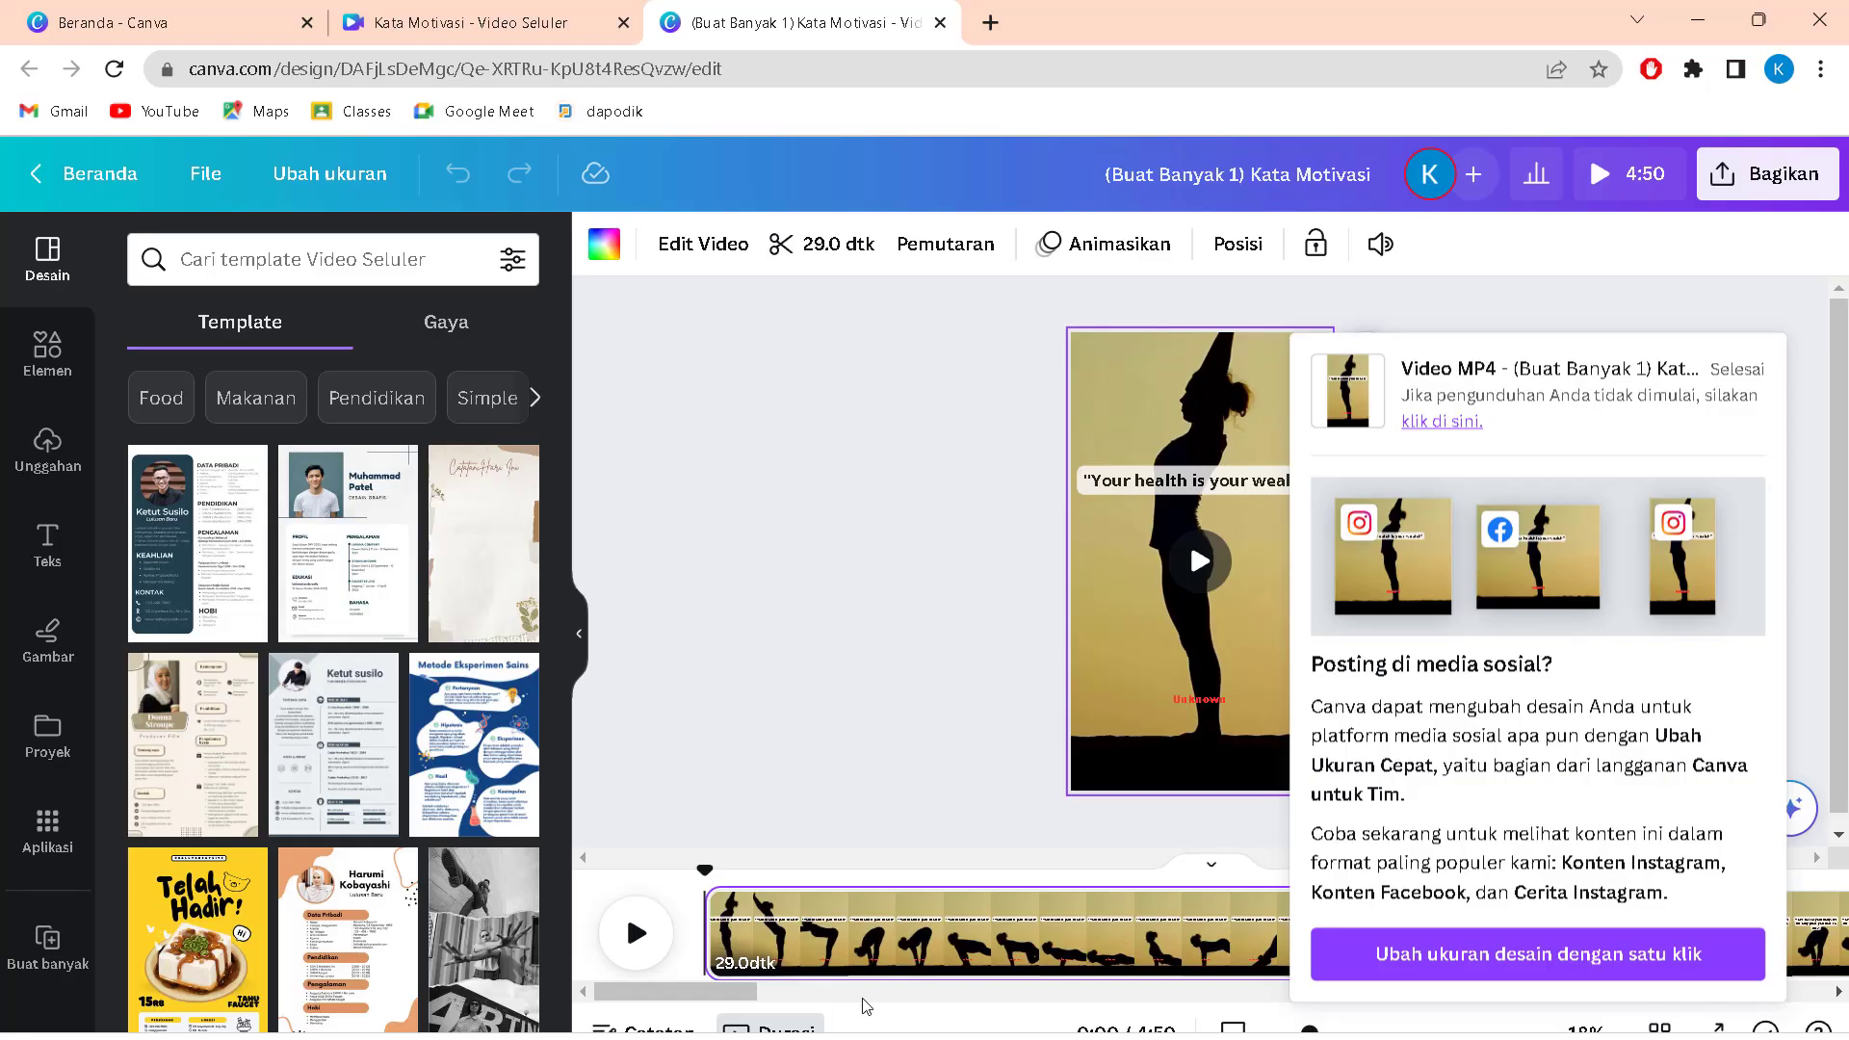
click(826, 603)
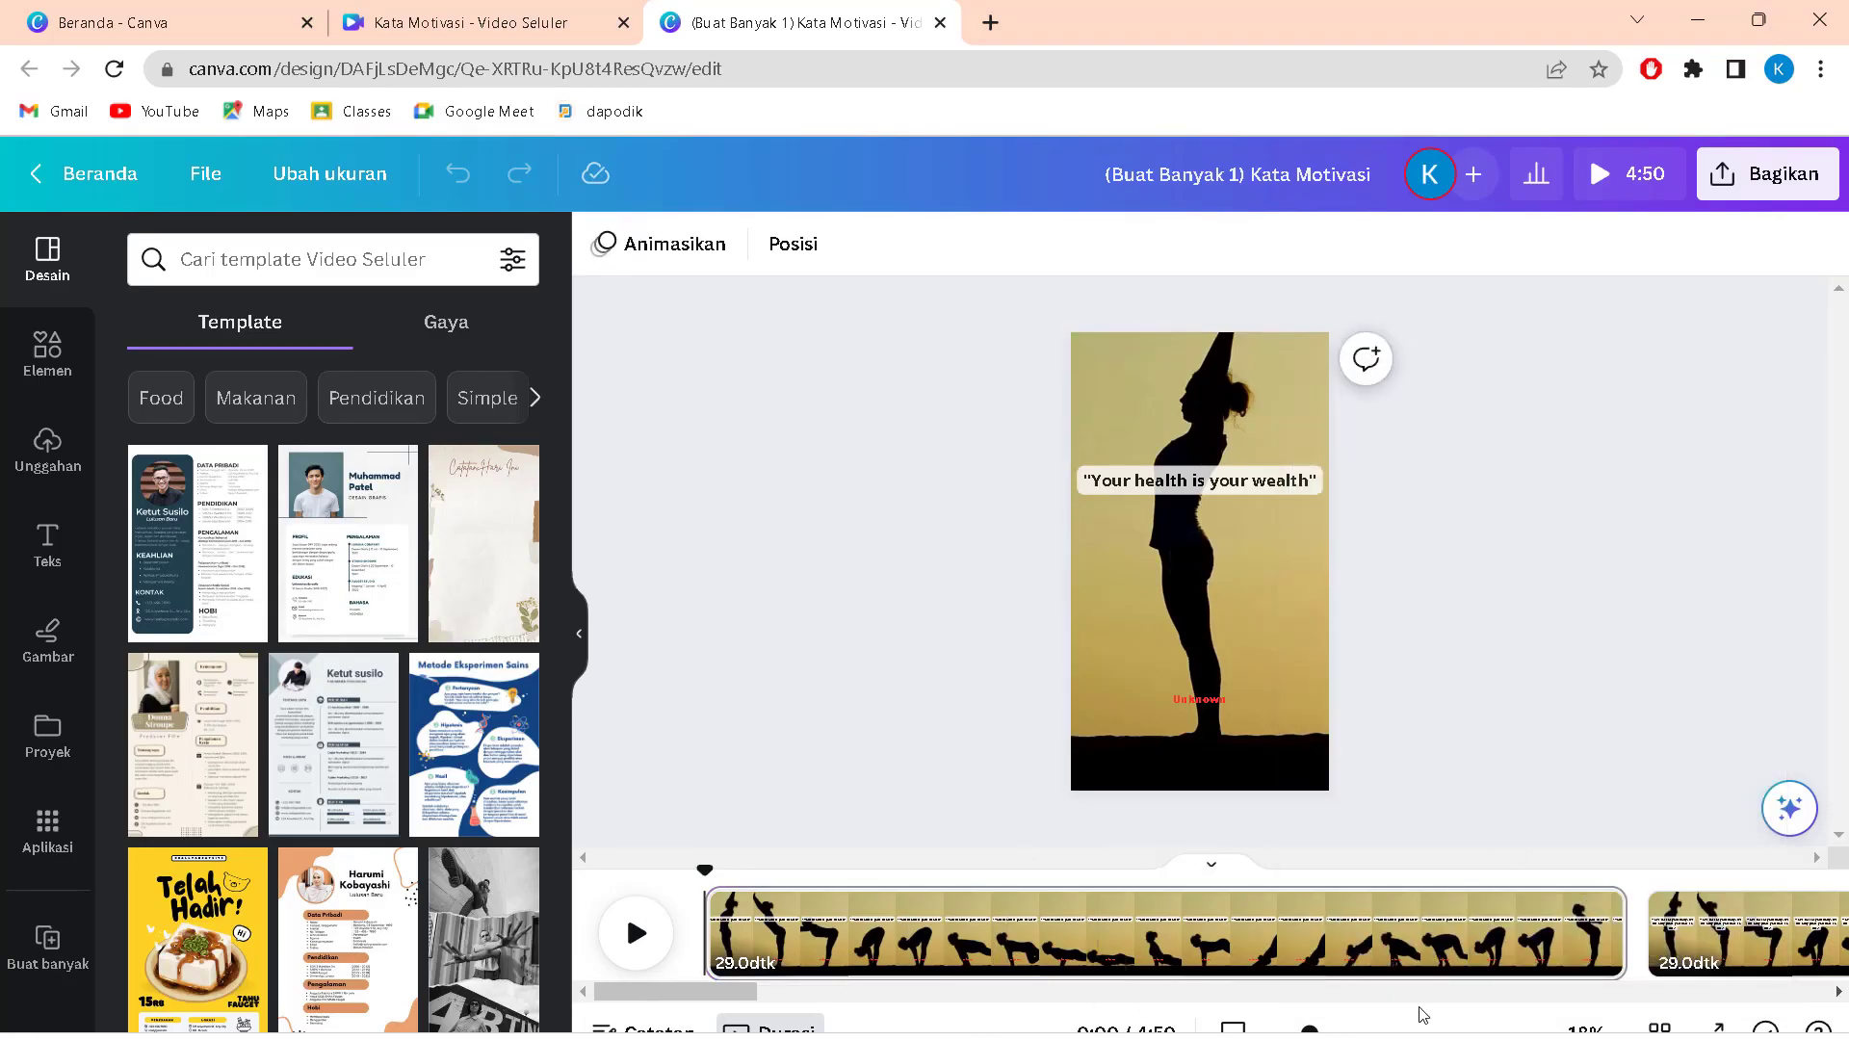
click(1706, 933)
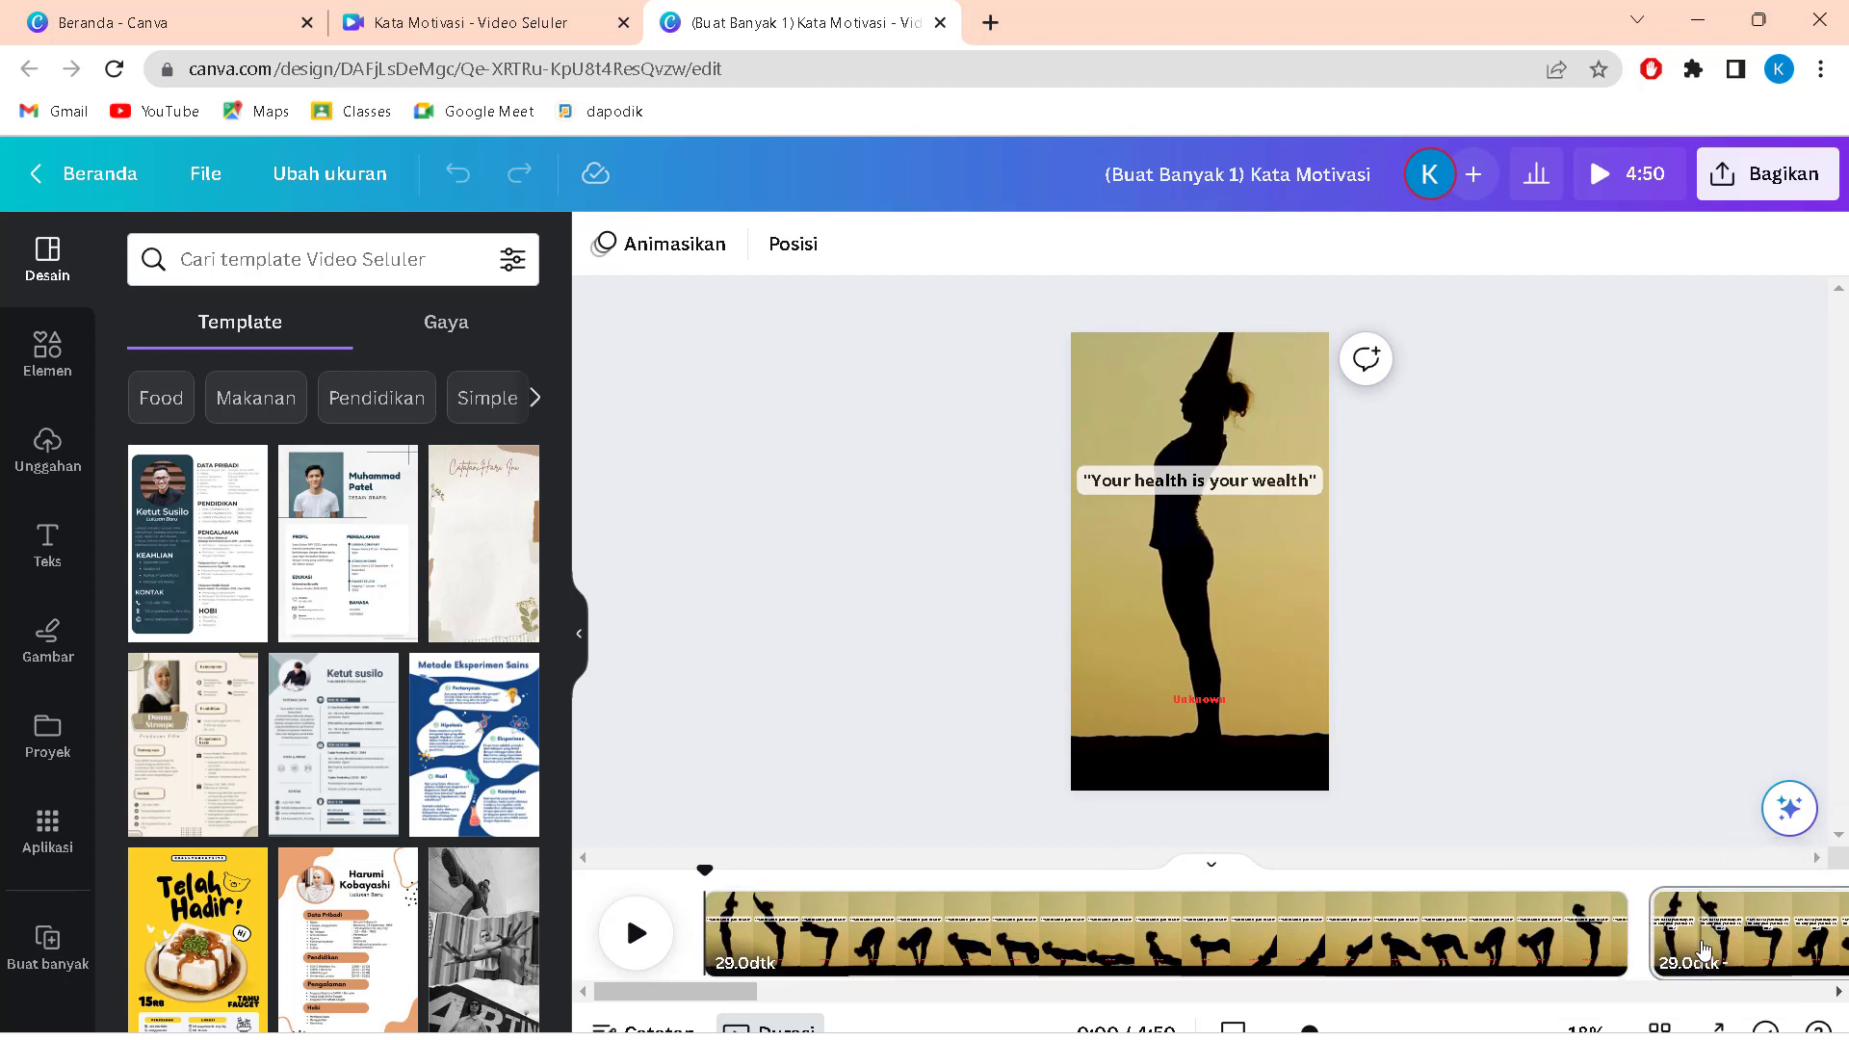
mouse_move(1251, 640)
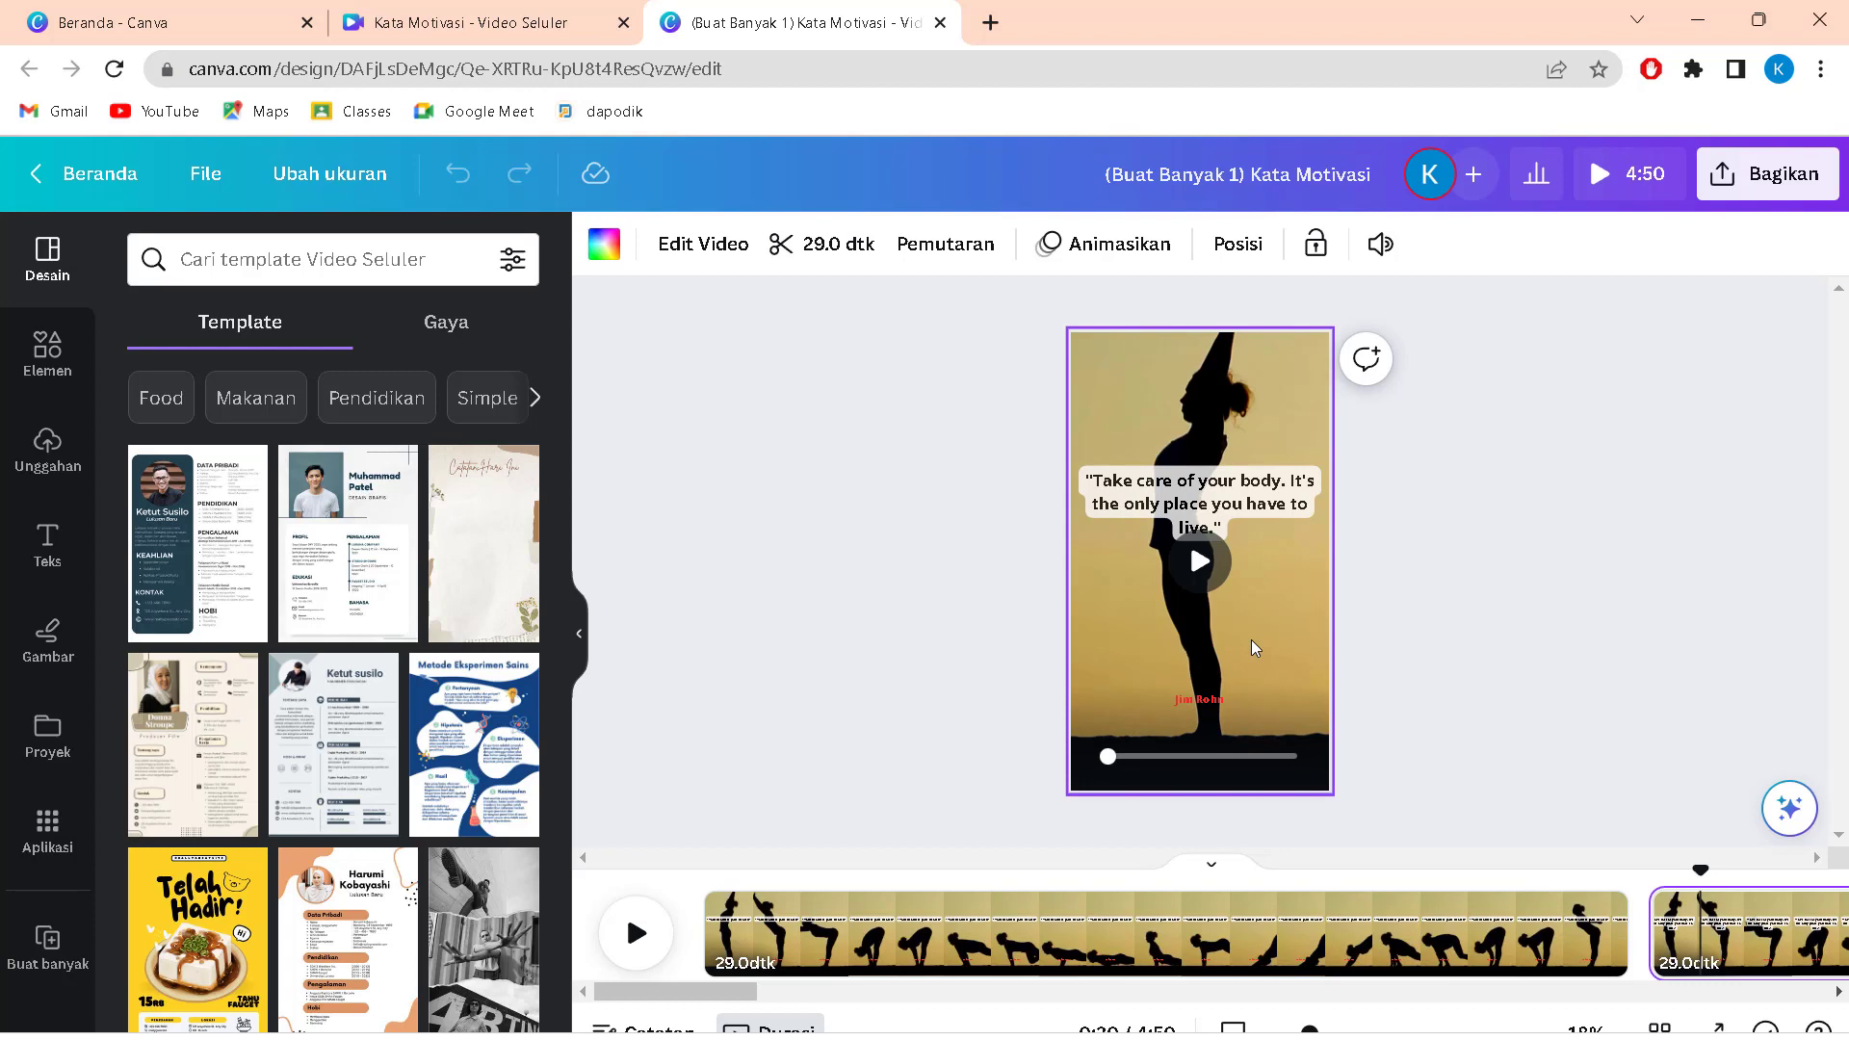
key(Delete)
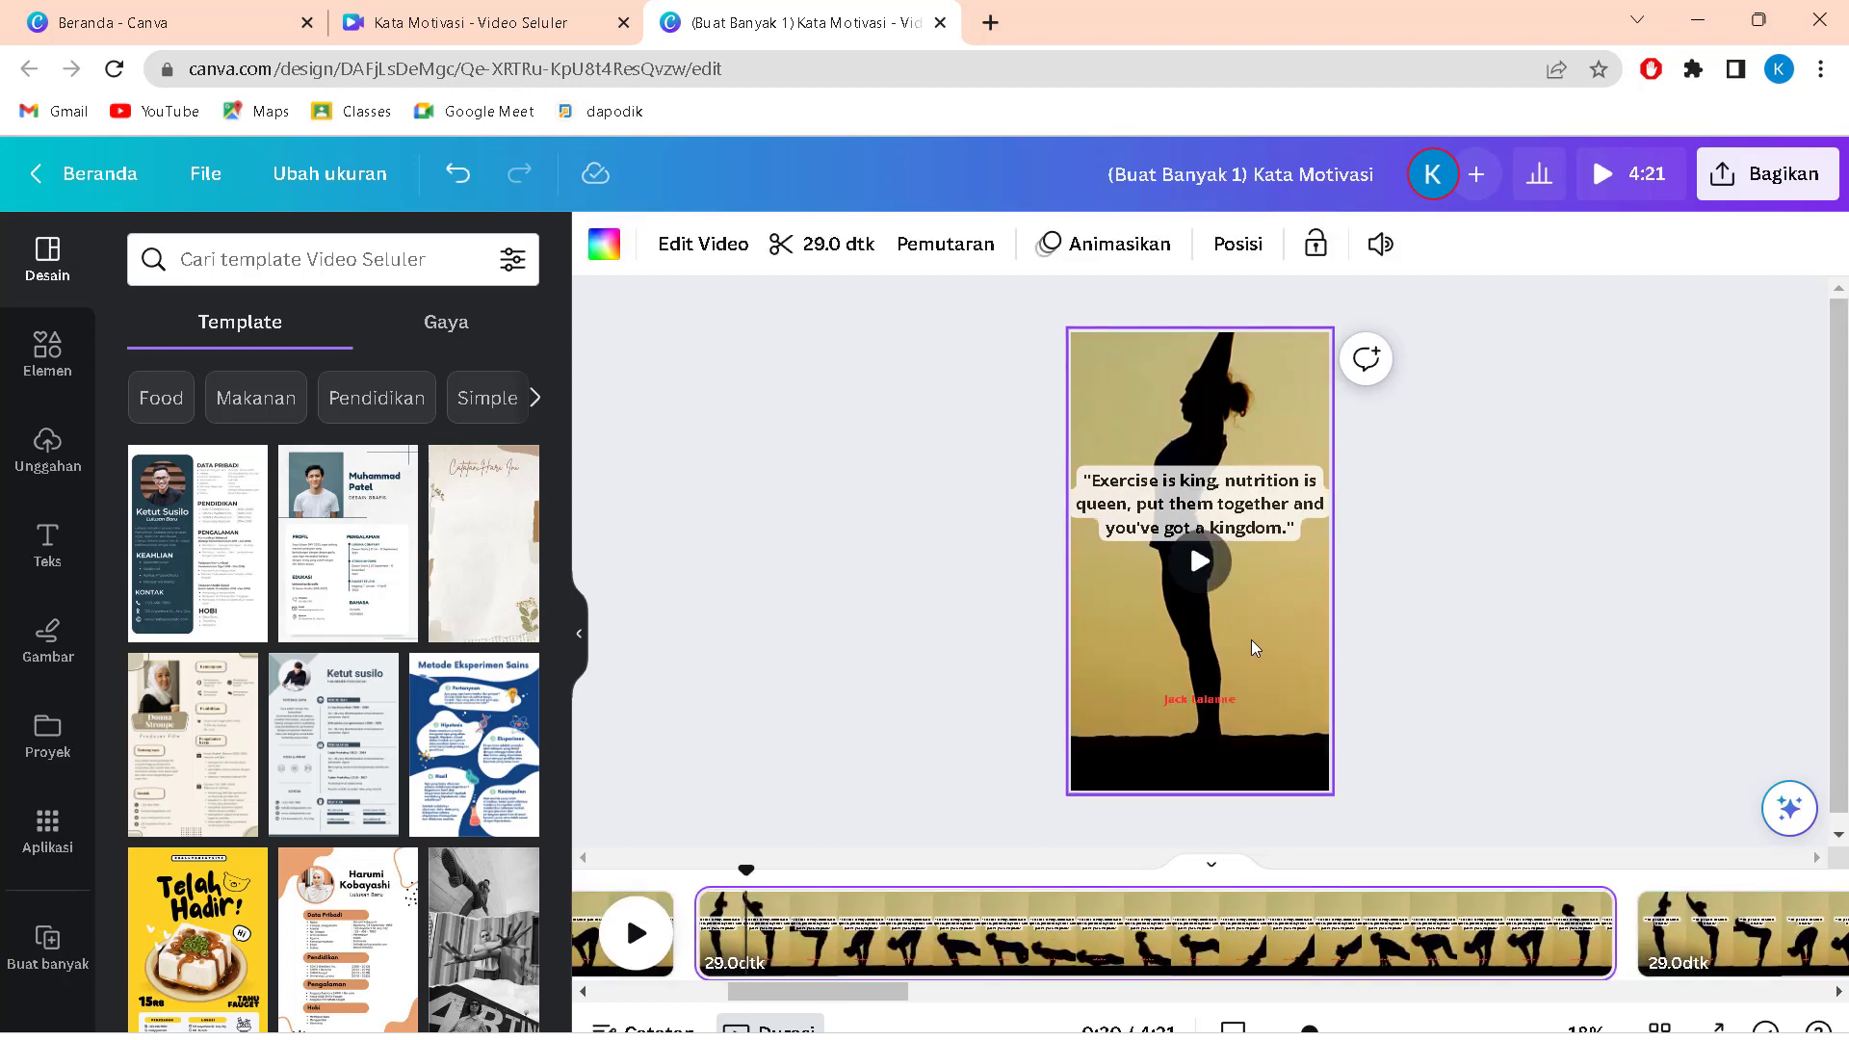
click(458, 173)
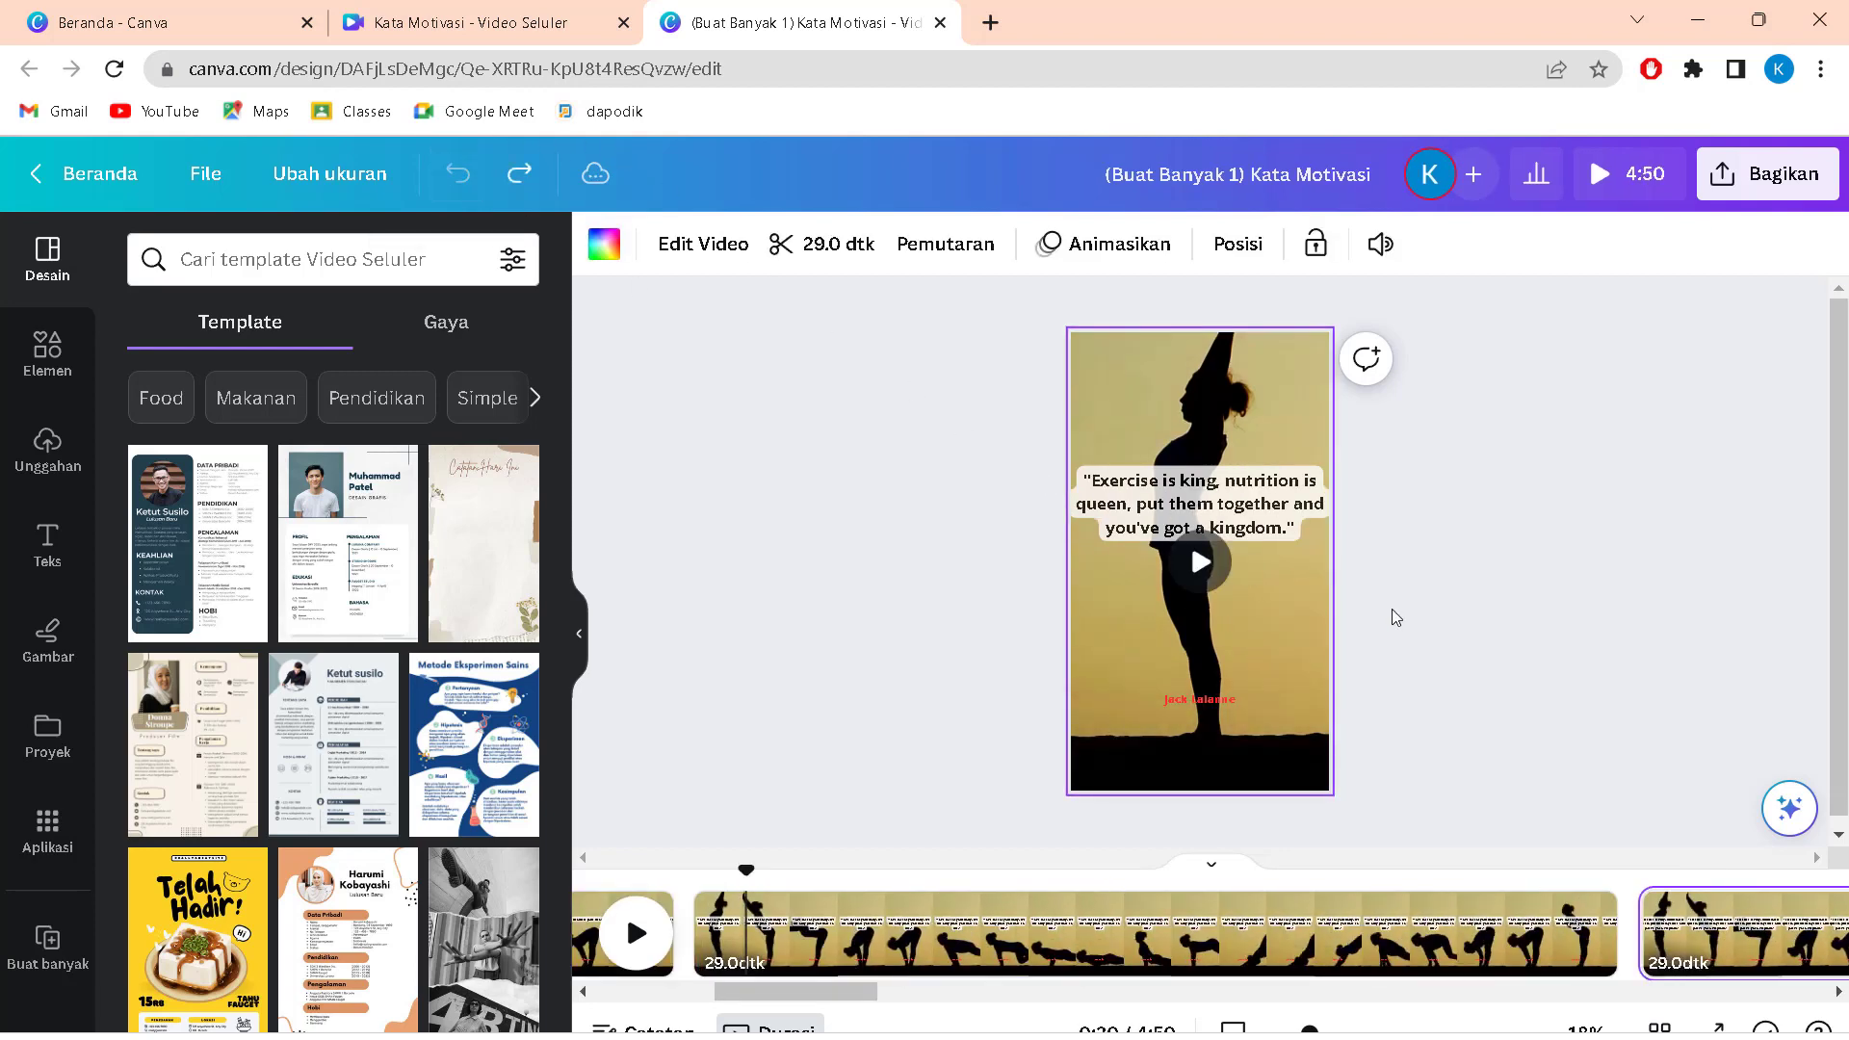
- Delete the yoga background video from the page with the "Exercise is king" quote
click(1549, 632)
click(1265, 593)
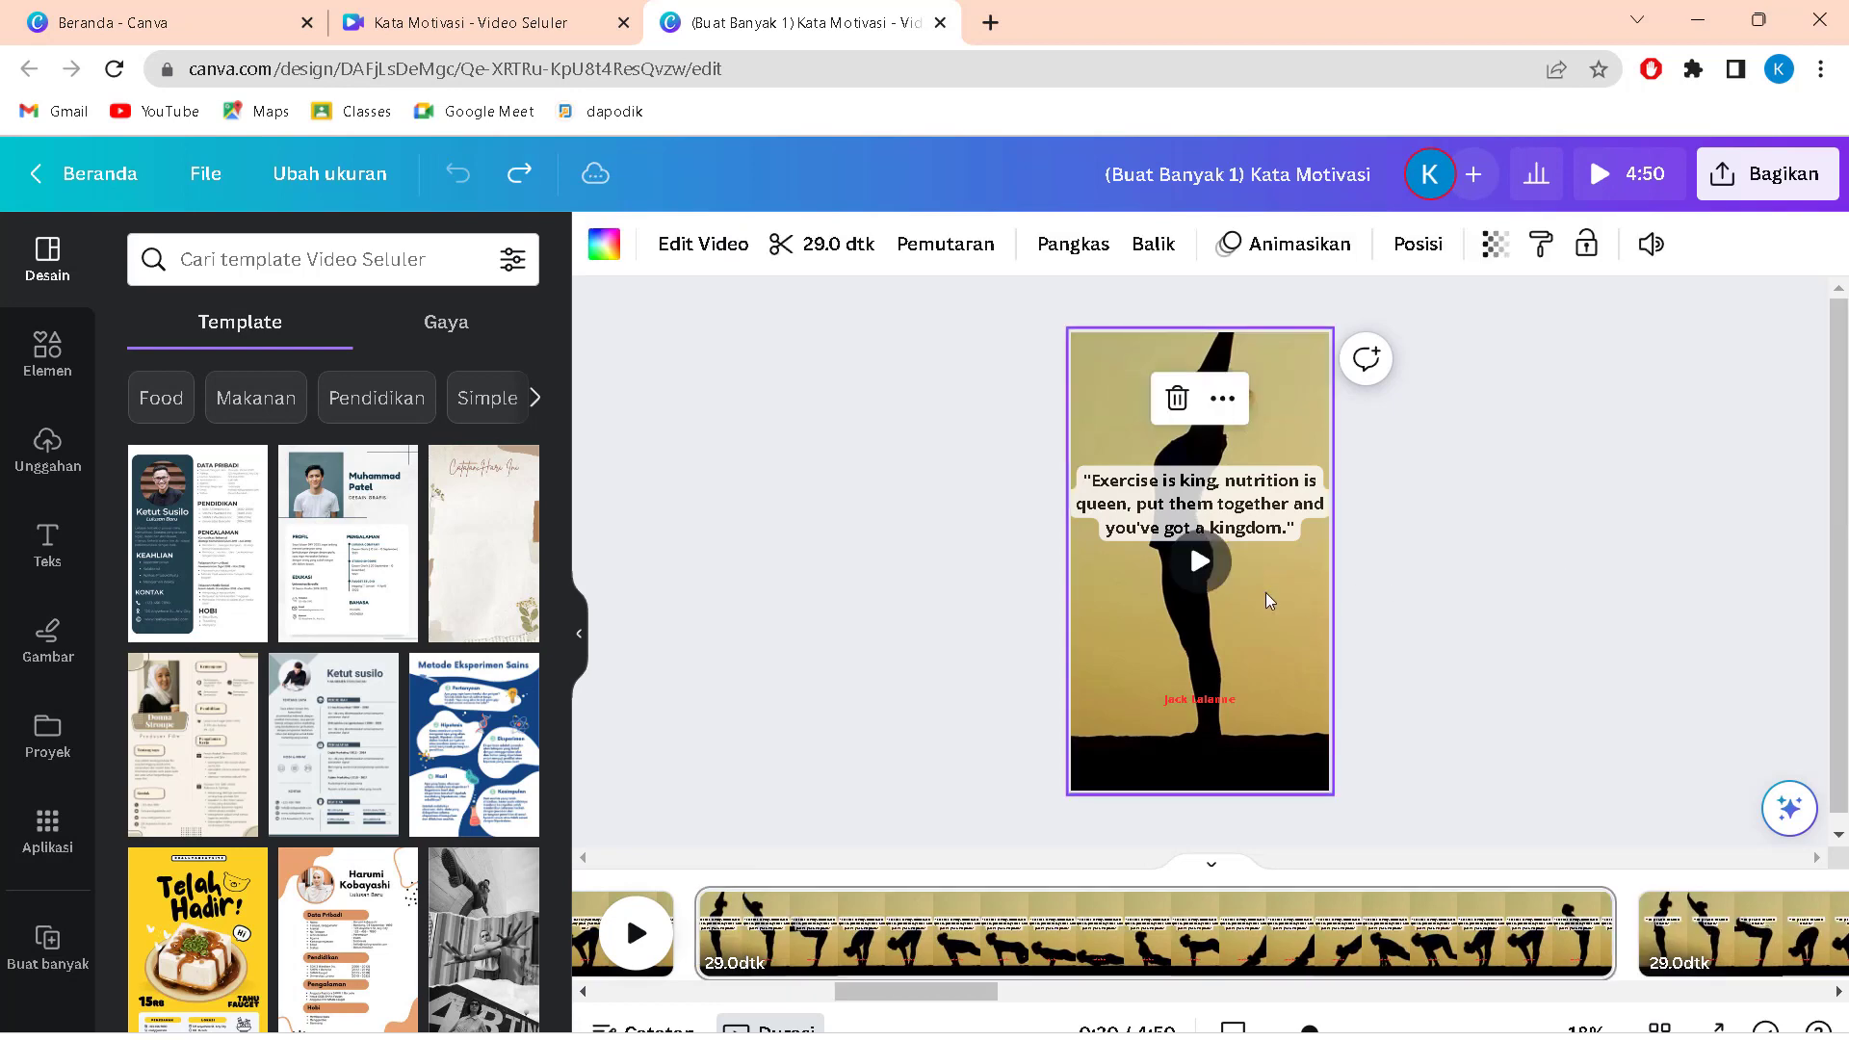
click(1177, 399)
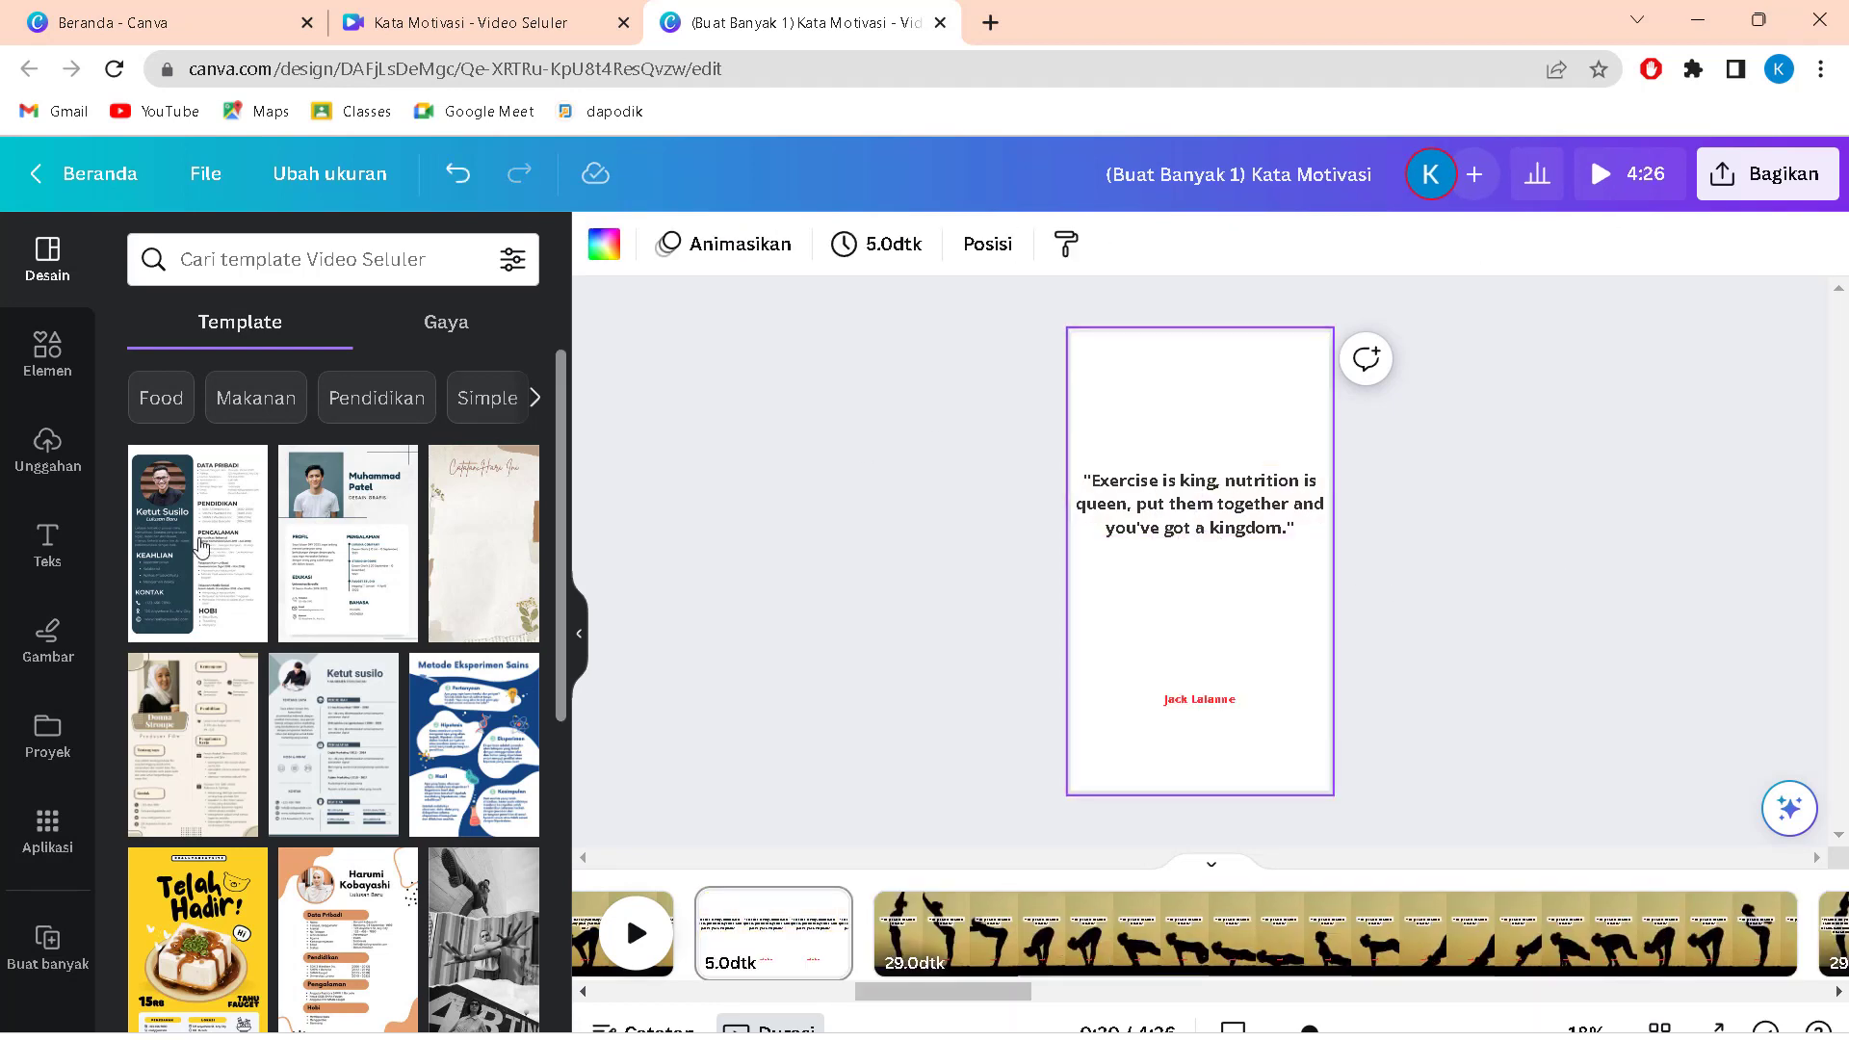
- Add the recently used 11-second clip of the seated woman in a grey hijab to the blank-background page
click(47, 352)
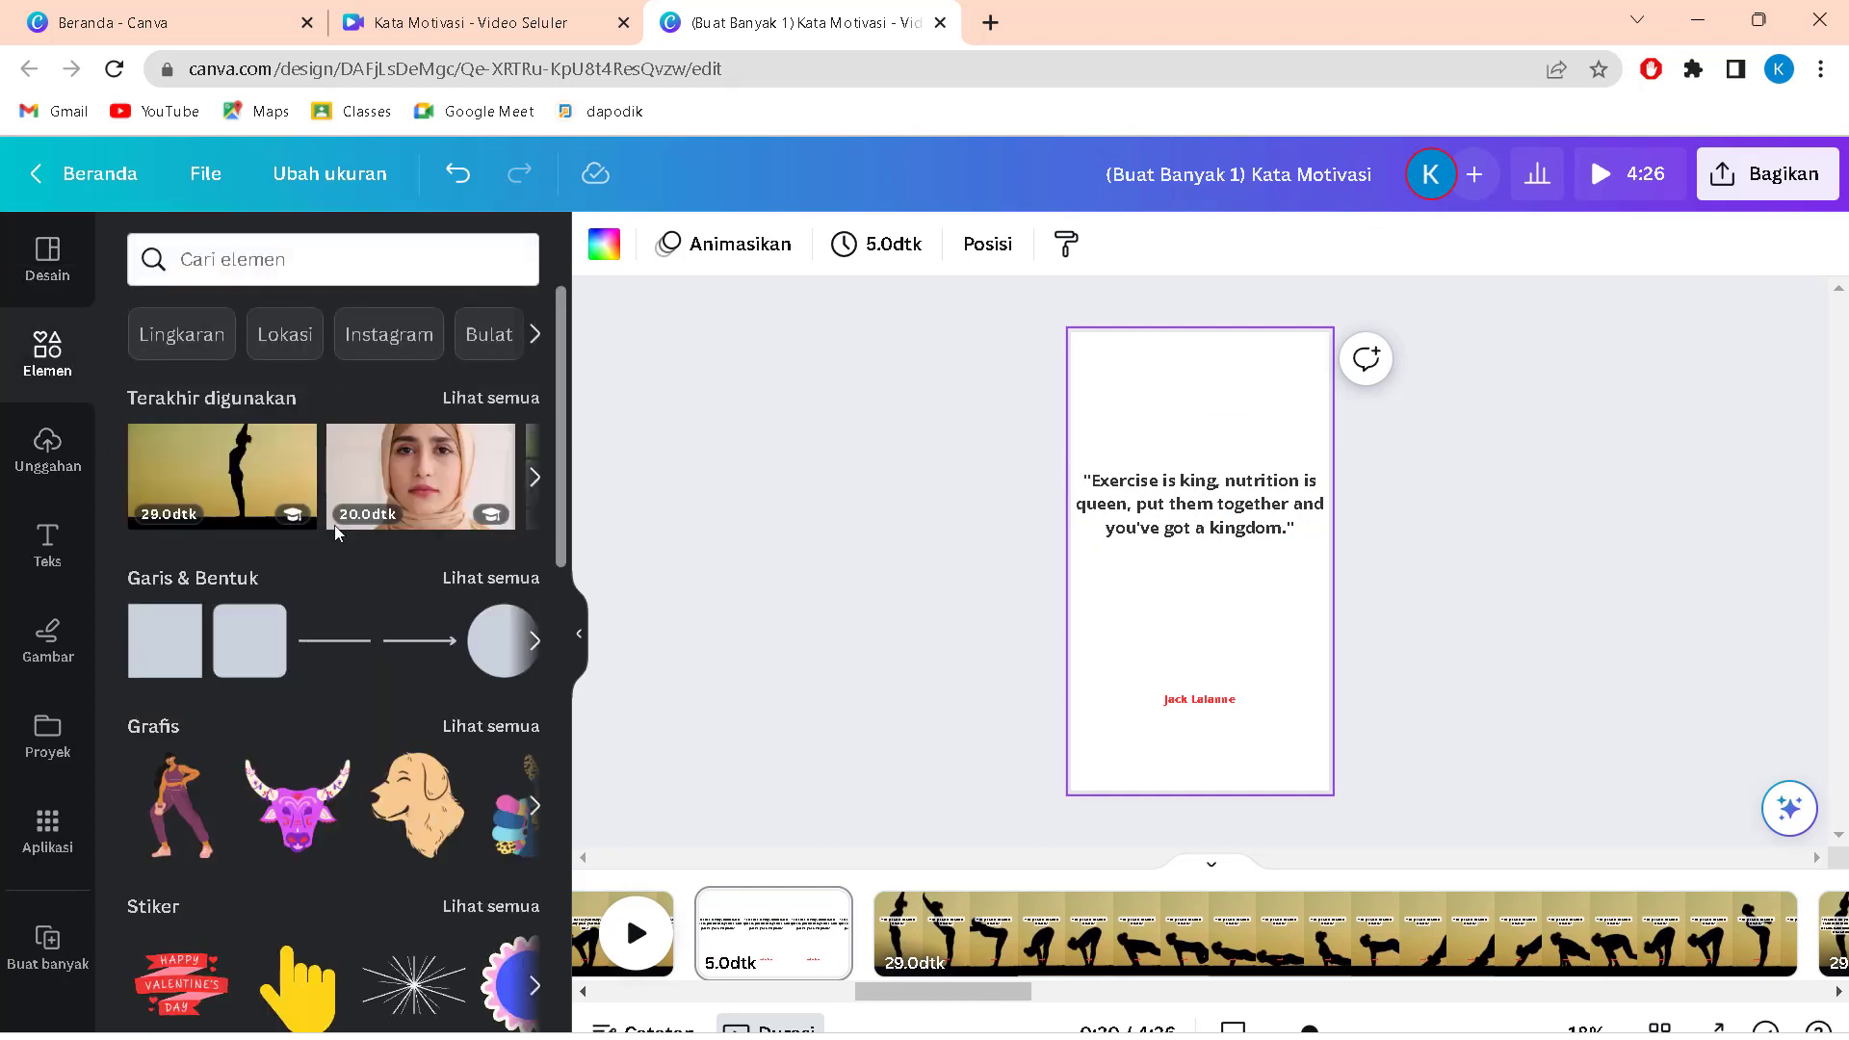
click(535, 482)
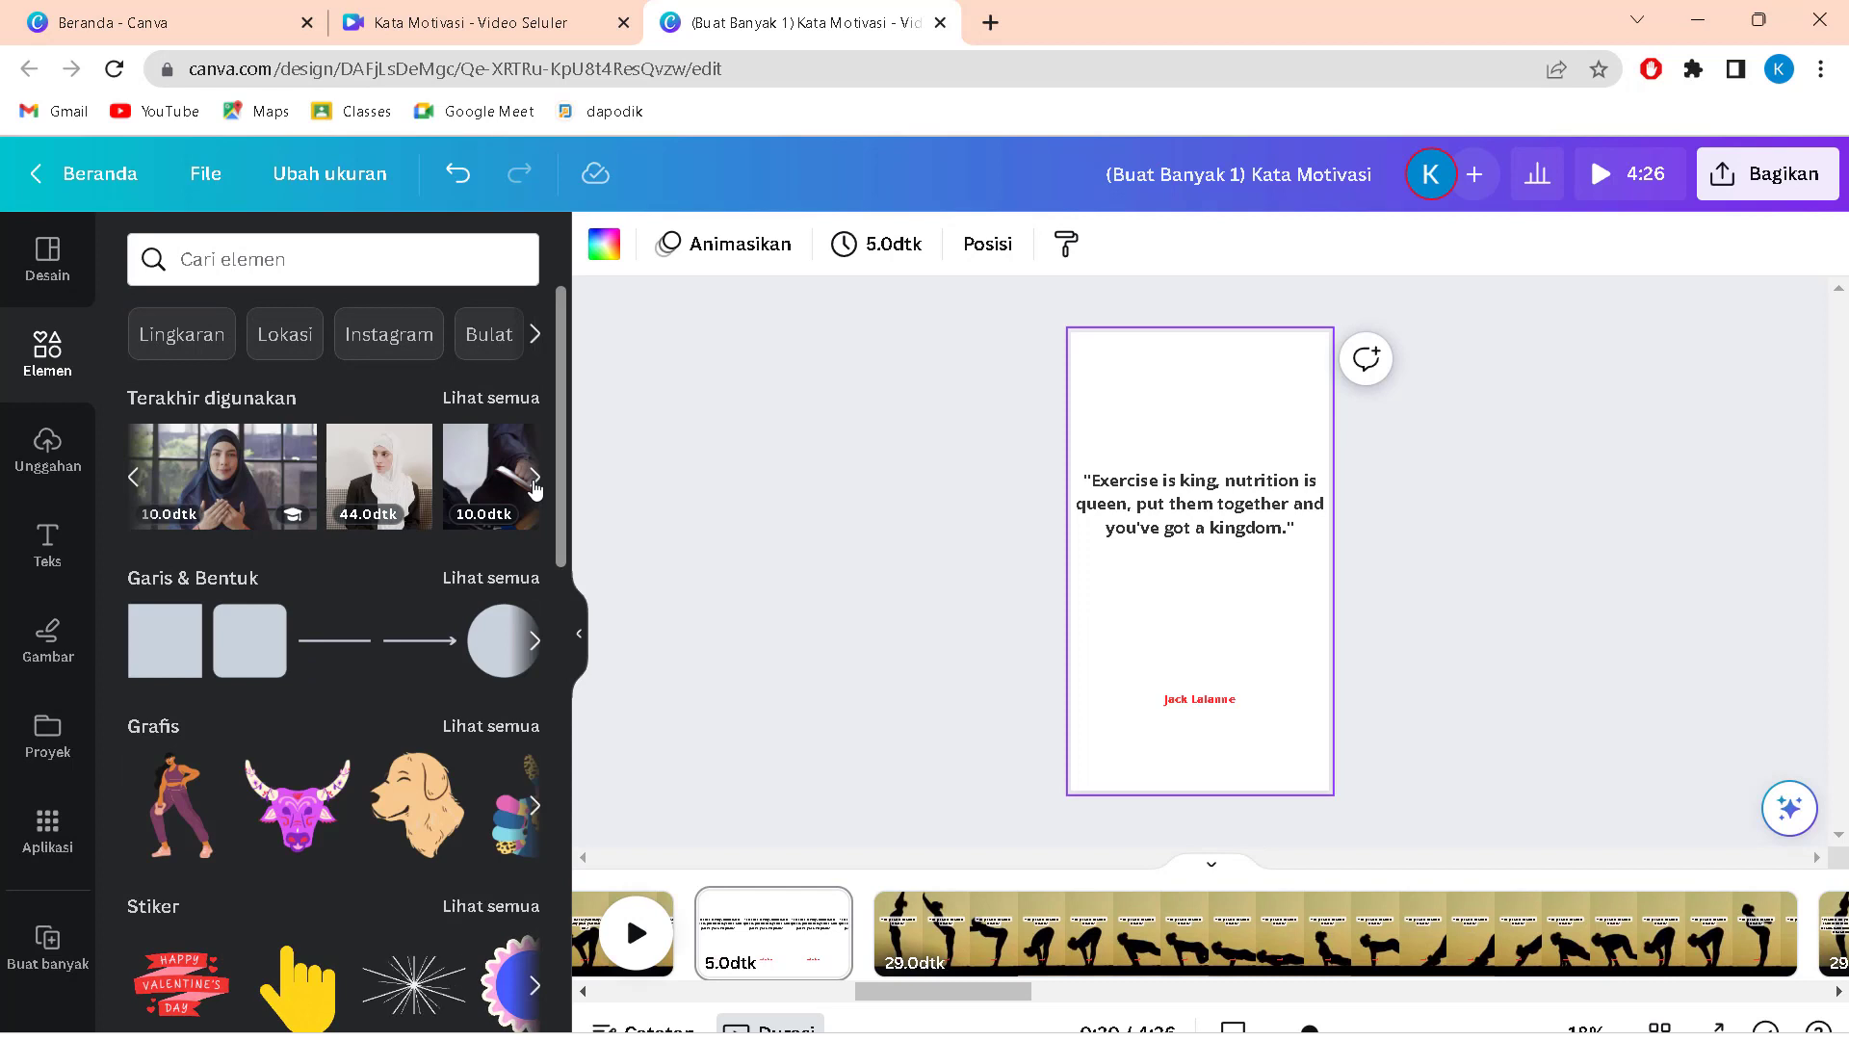
click(535, 481)
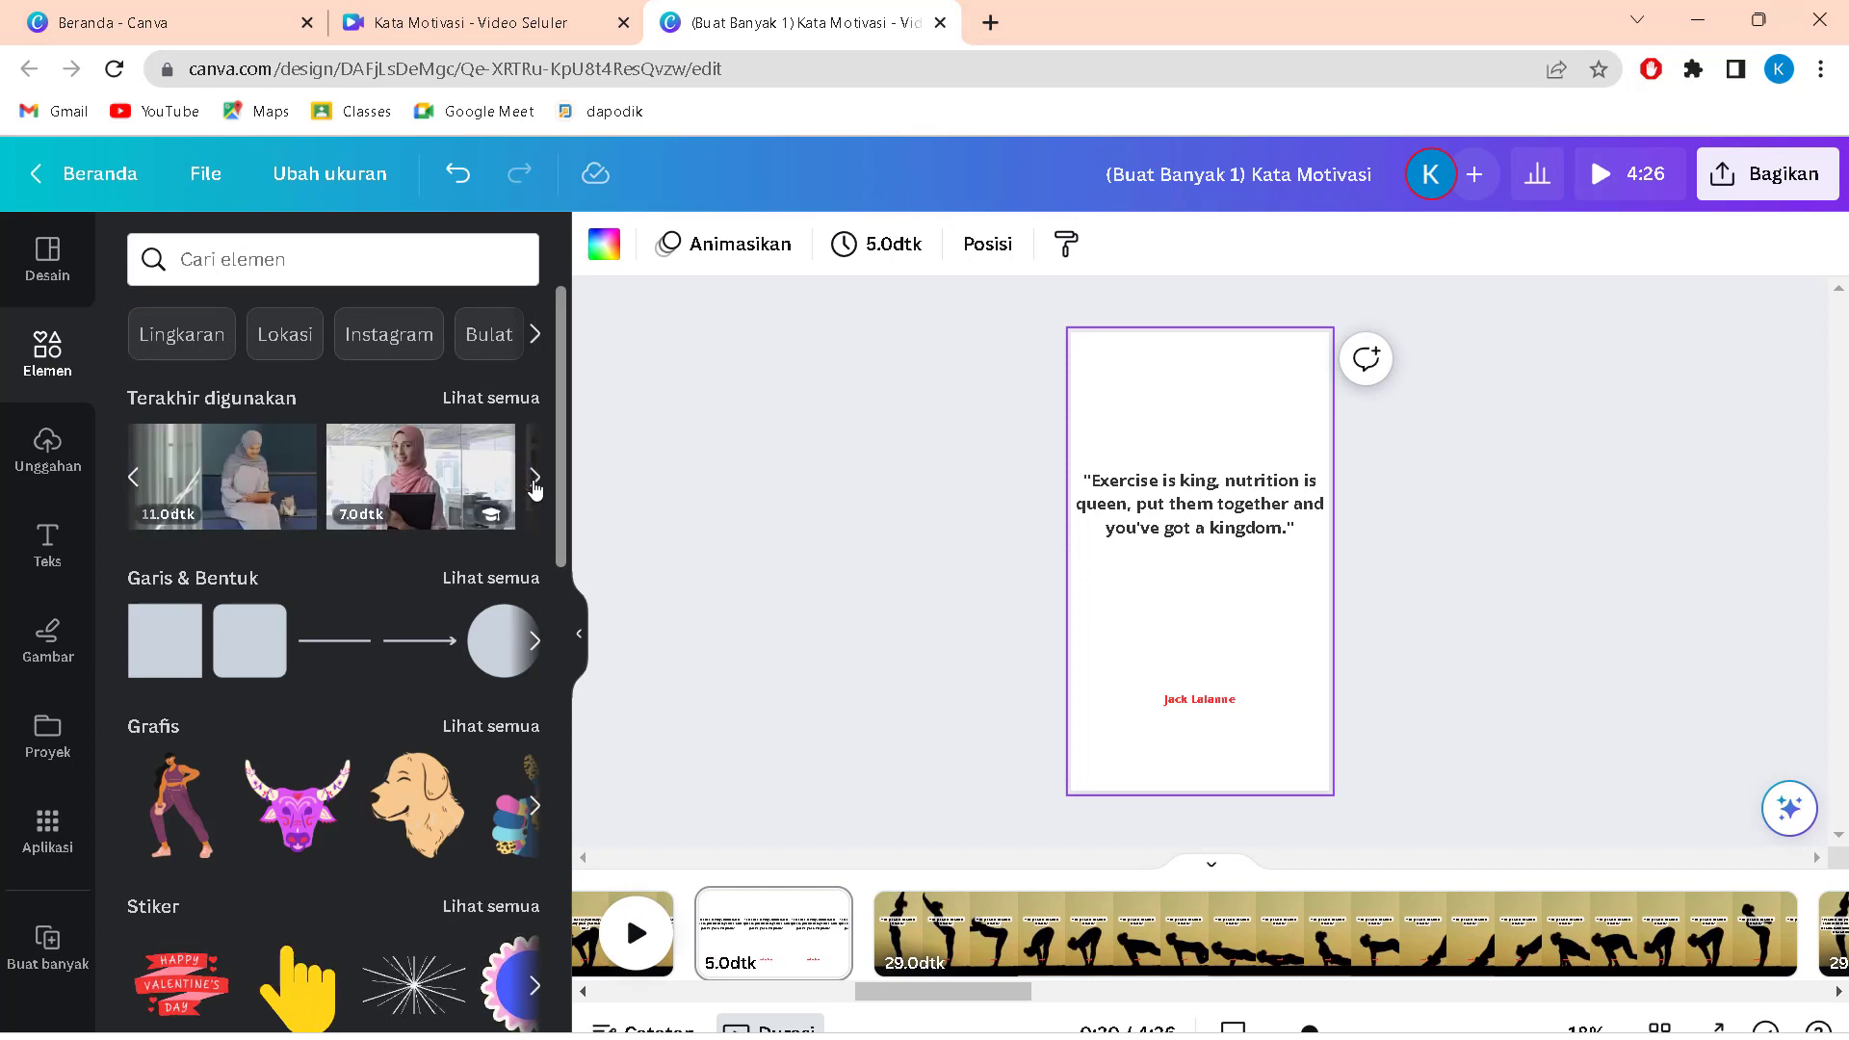
click(289, 486)
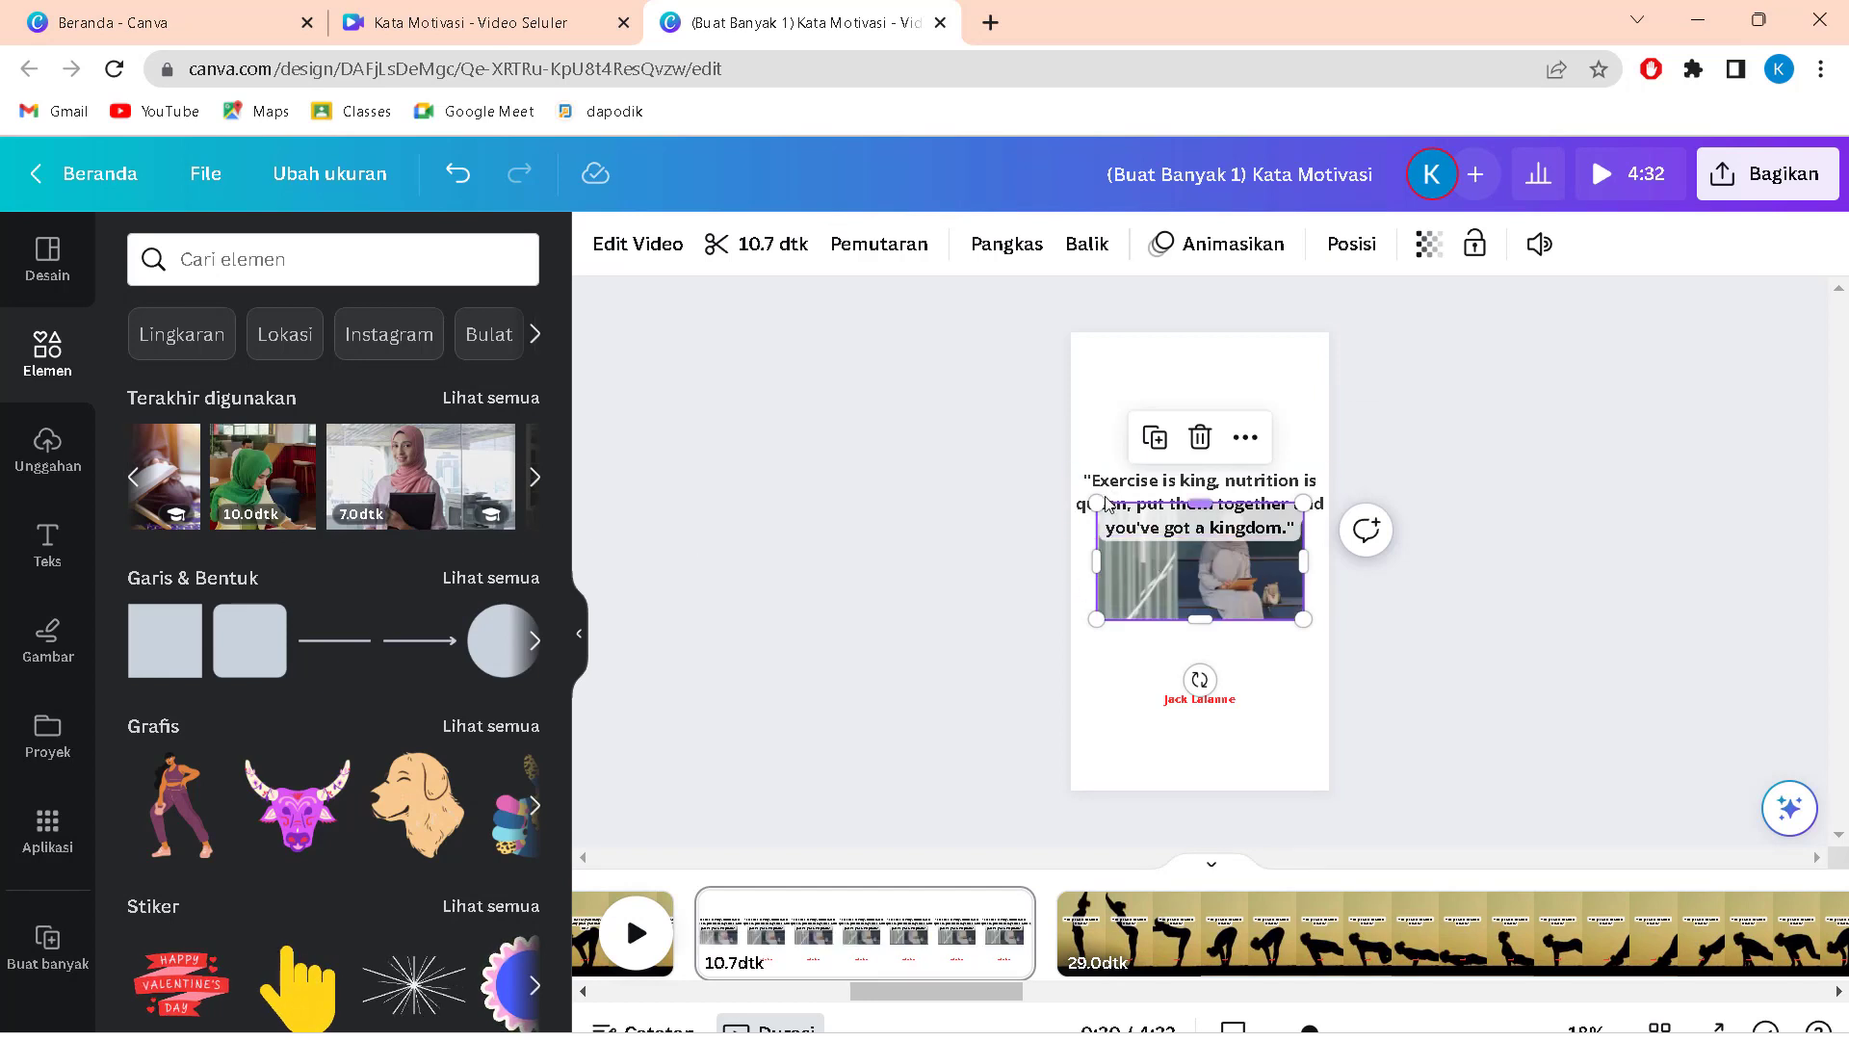
- Enlarge and shift the seated woman clip so it fills the page behind the quote with the woman in frame
drag(1096, 503, 847, 229)
click(1190, 482)
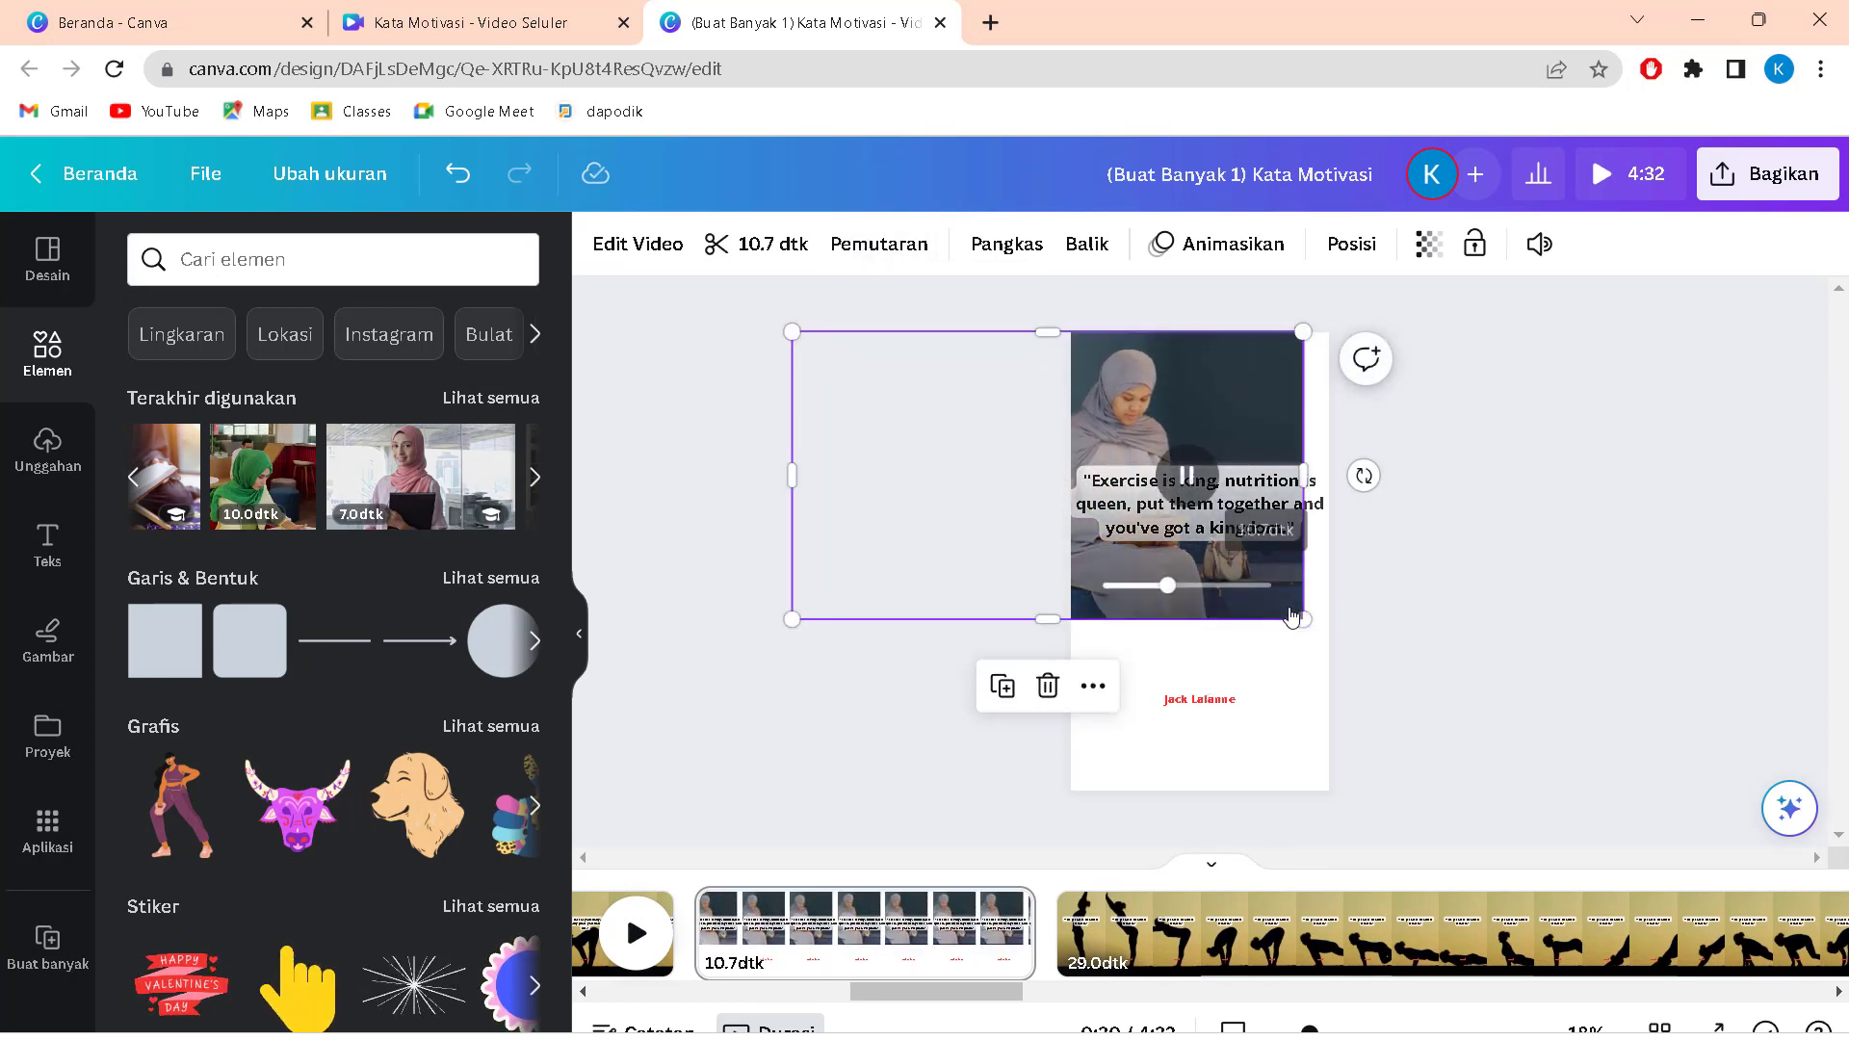
drag(1304, 620, 1514, 830)
drag(1468, 713, 1354, 706)
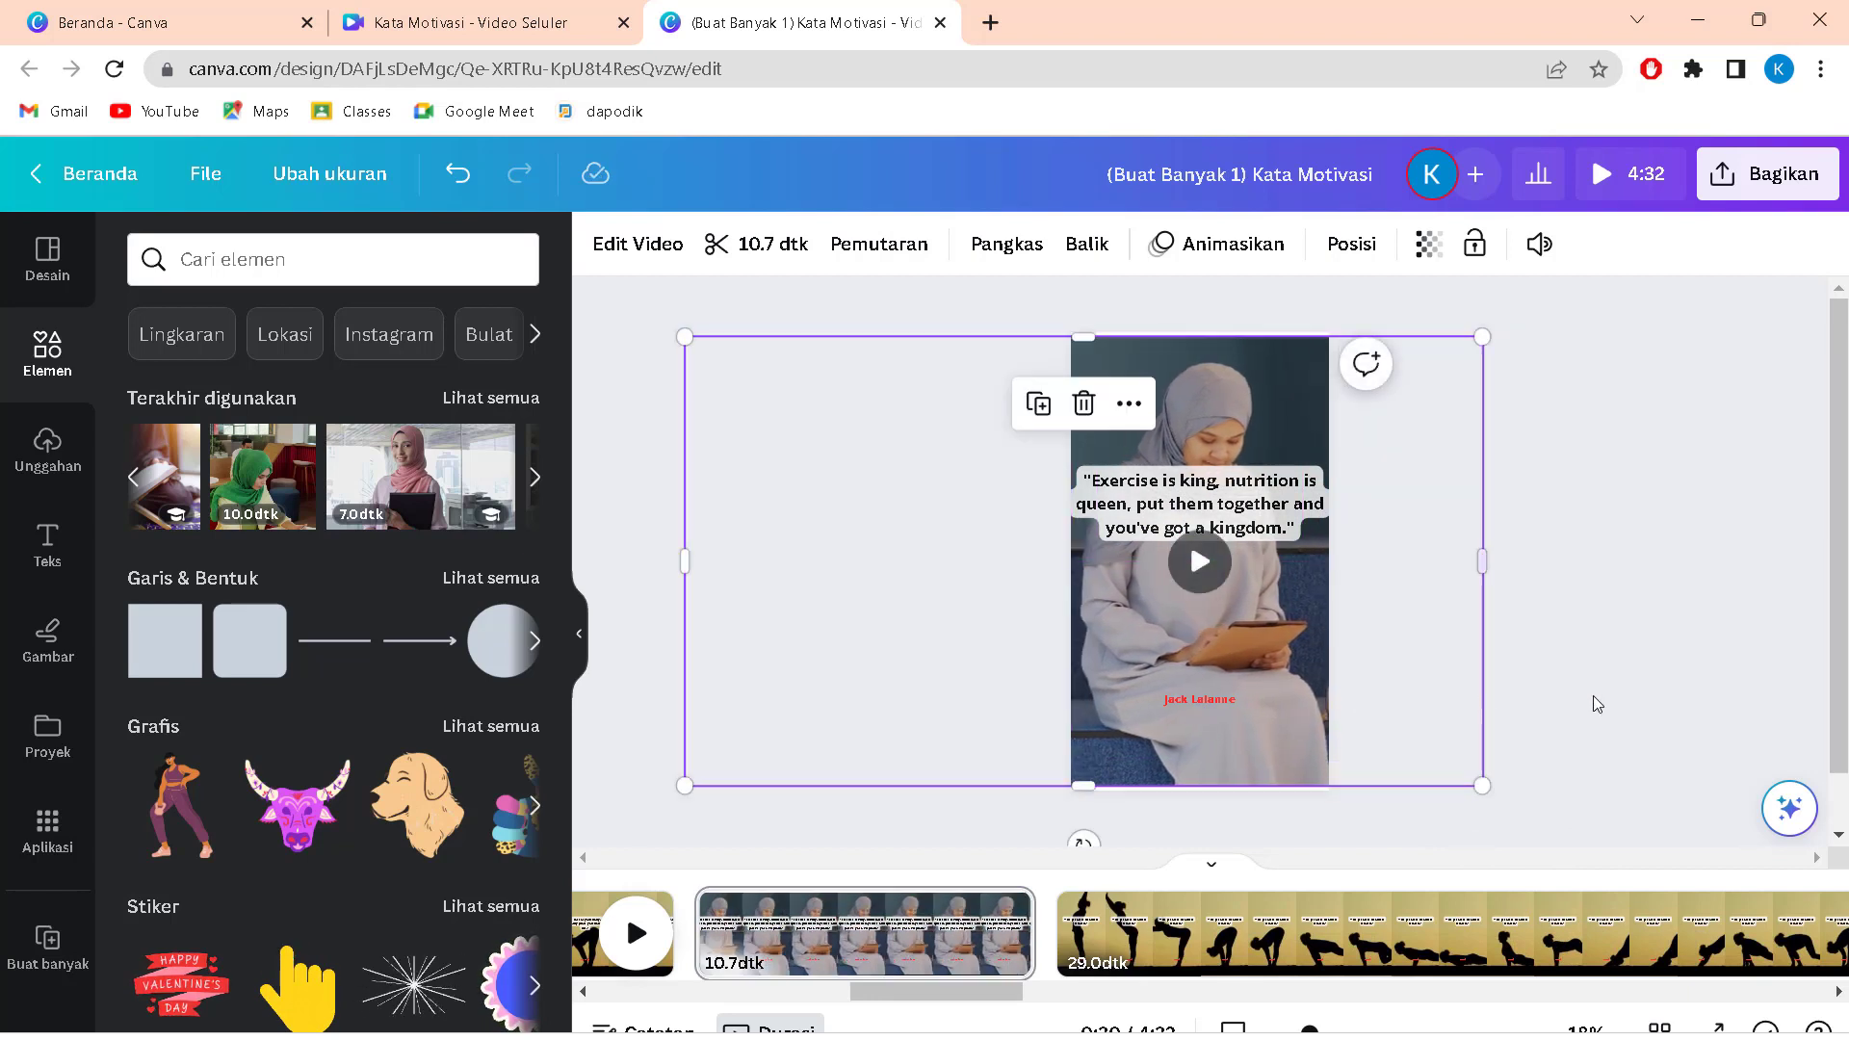
click(1593, 703)
drag(911, 986, 1008, 1002)
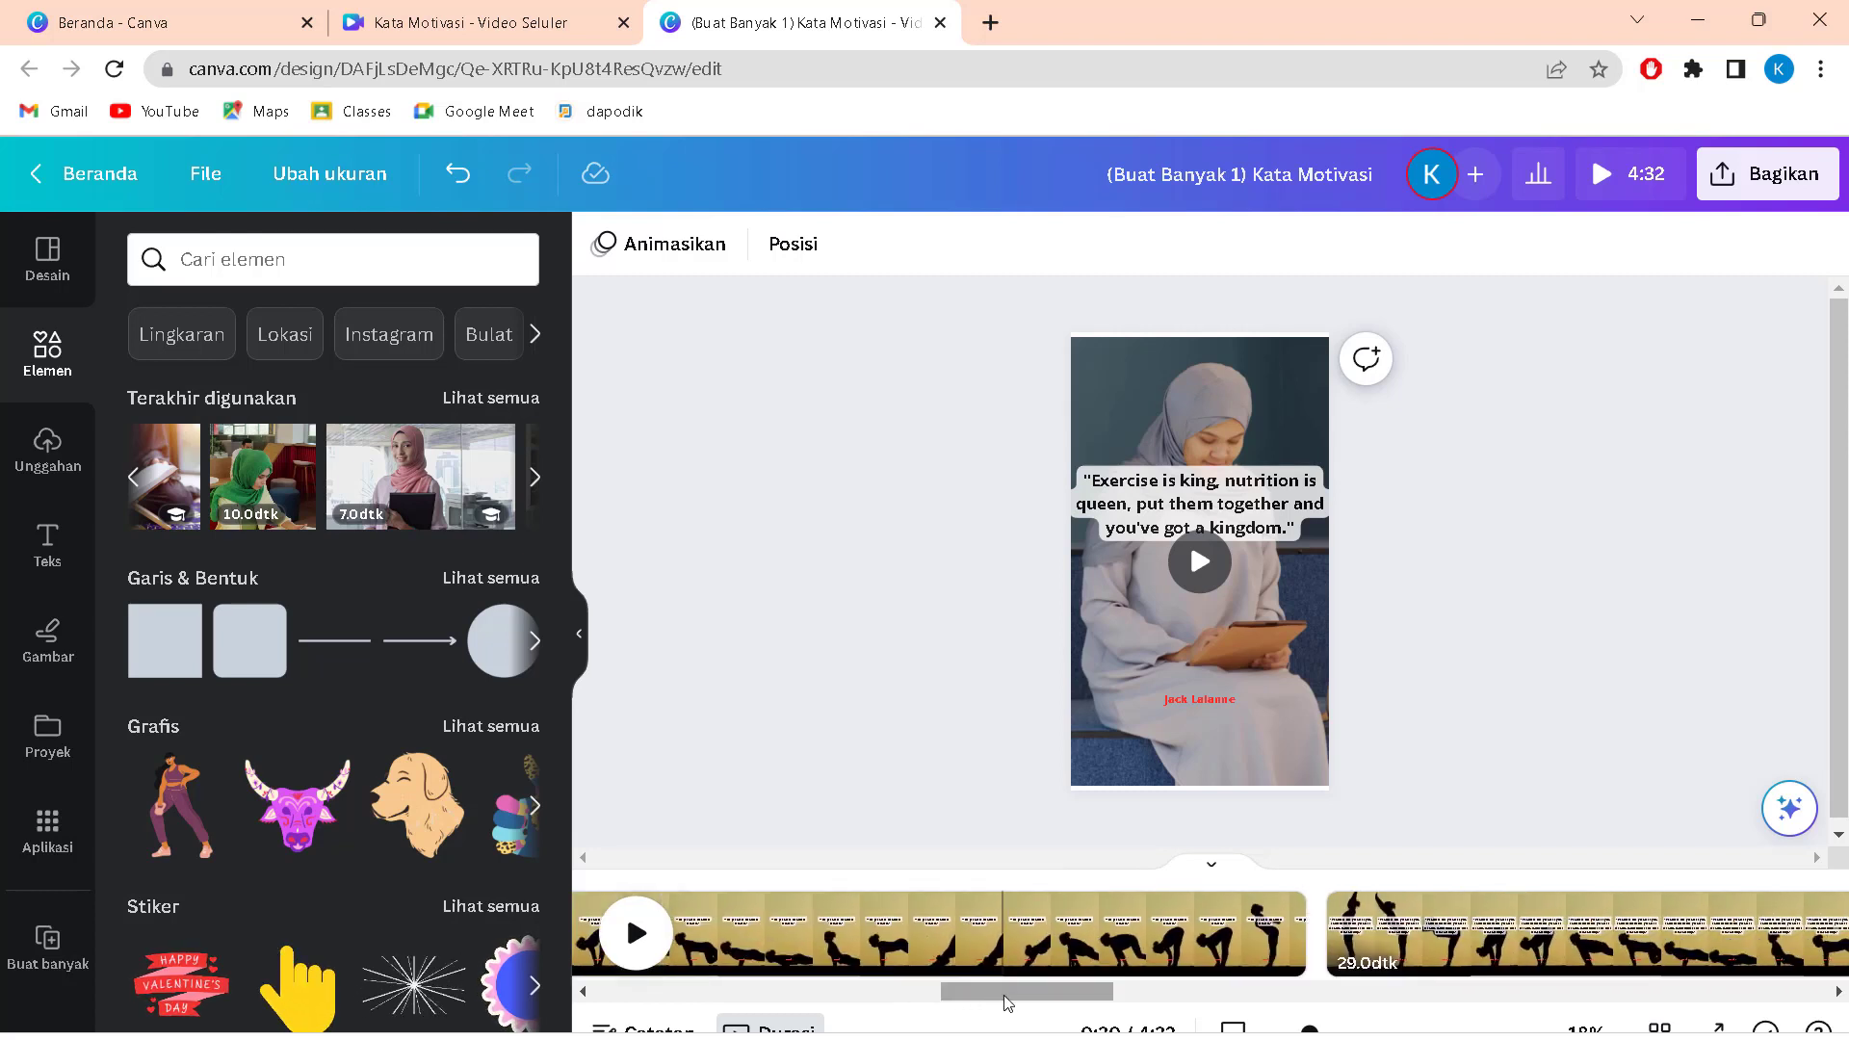